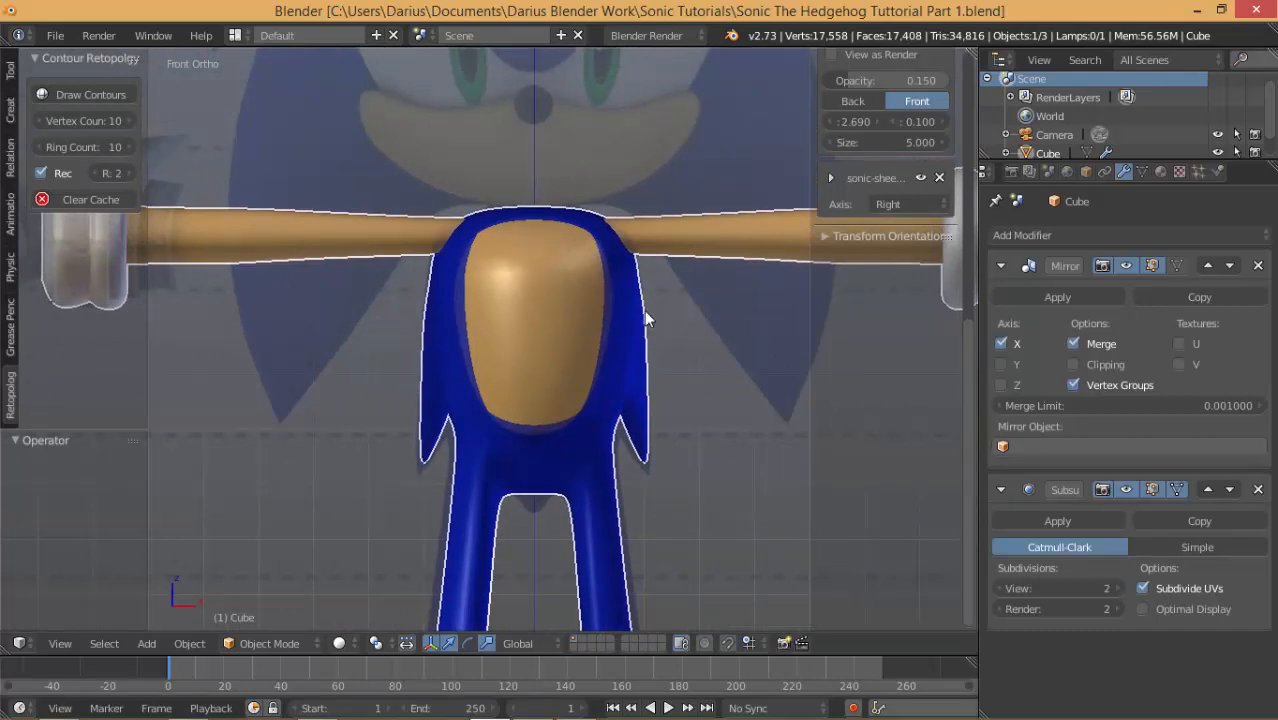
Examine the Sonic body's torso, legs and shoes from the front and the right side against the reference images.
{"action": "middle_click_drag", "start_coordinate": [646, 314], "coordinate": [581, 320], "text": "shift"}
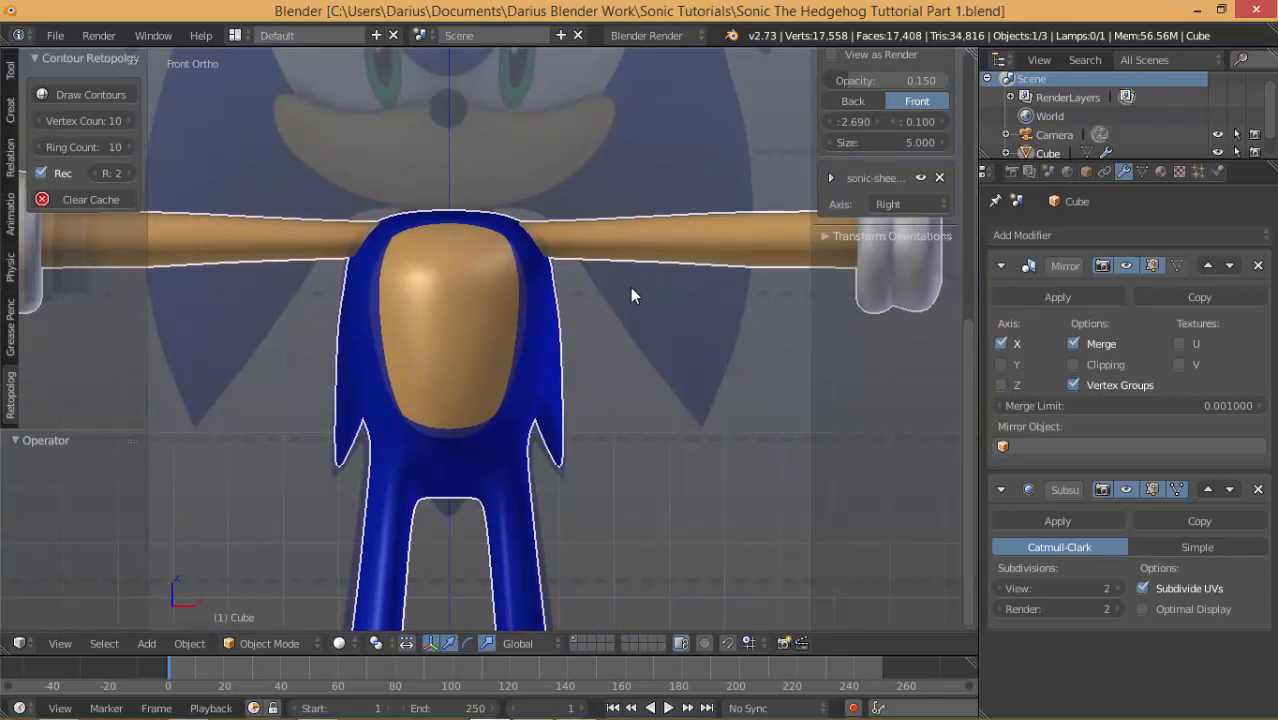
{"action": "scroll", "coordinate": [631, 287], "scroll_direction": "down", "scroll_amount": 4}
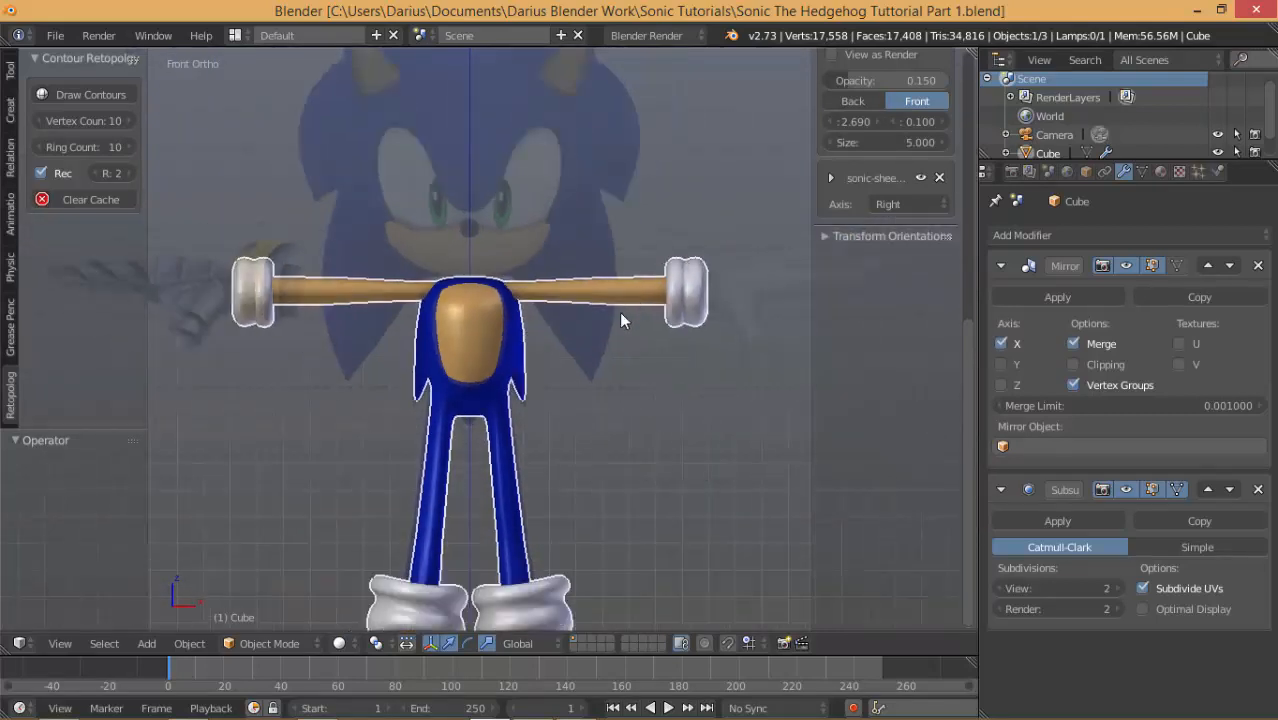
{"action": "middle_click_drag", "start_coordinate": [583, 371], "coordinate": [611, 255], "text": "shift"}
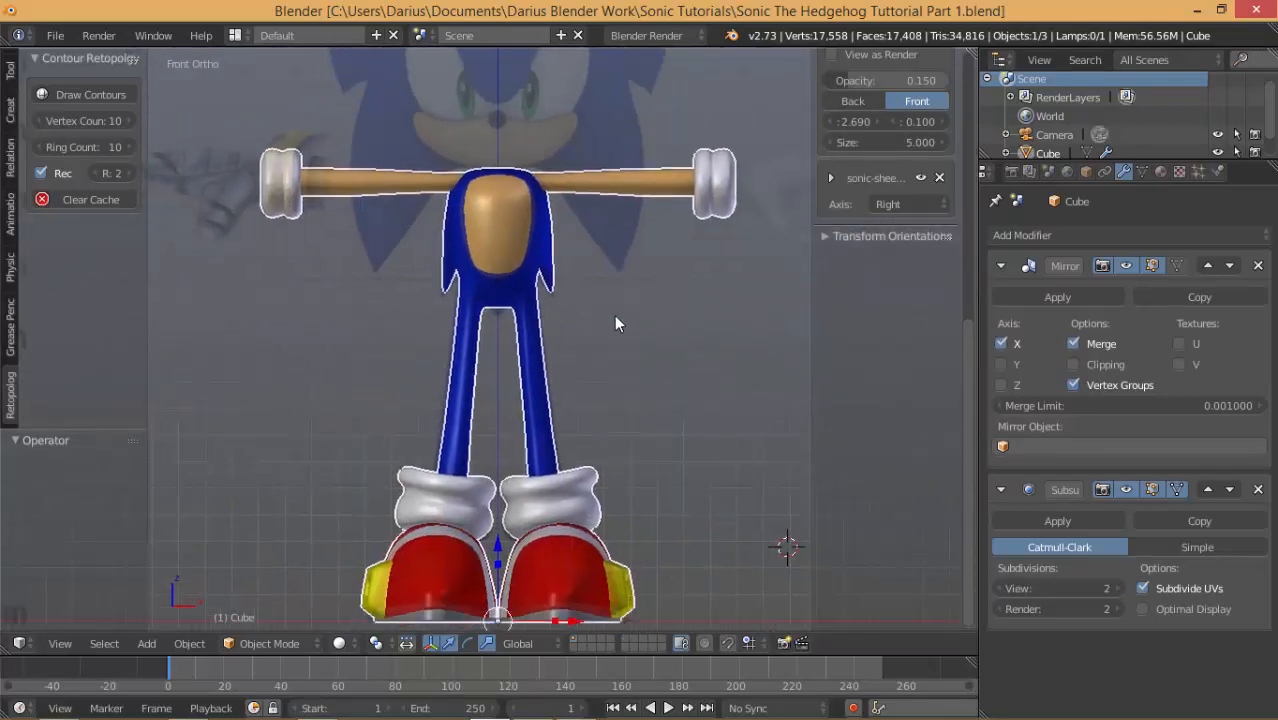
{"action": "middle_click_drag", "start_coordinate": [614, 316], "coordinate": [601, 238], "text": "shift"}
{"action": "scroll", "coordinate": [617, 338], "scroll_direction": "up", "scroll_amount": 3}
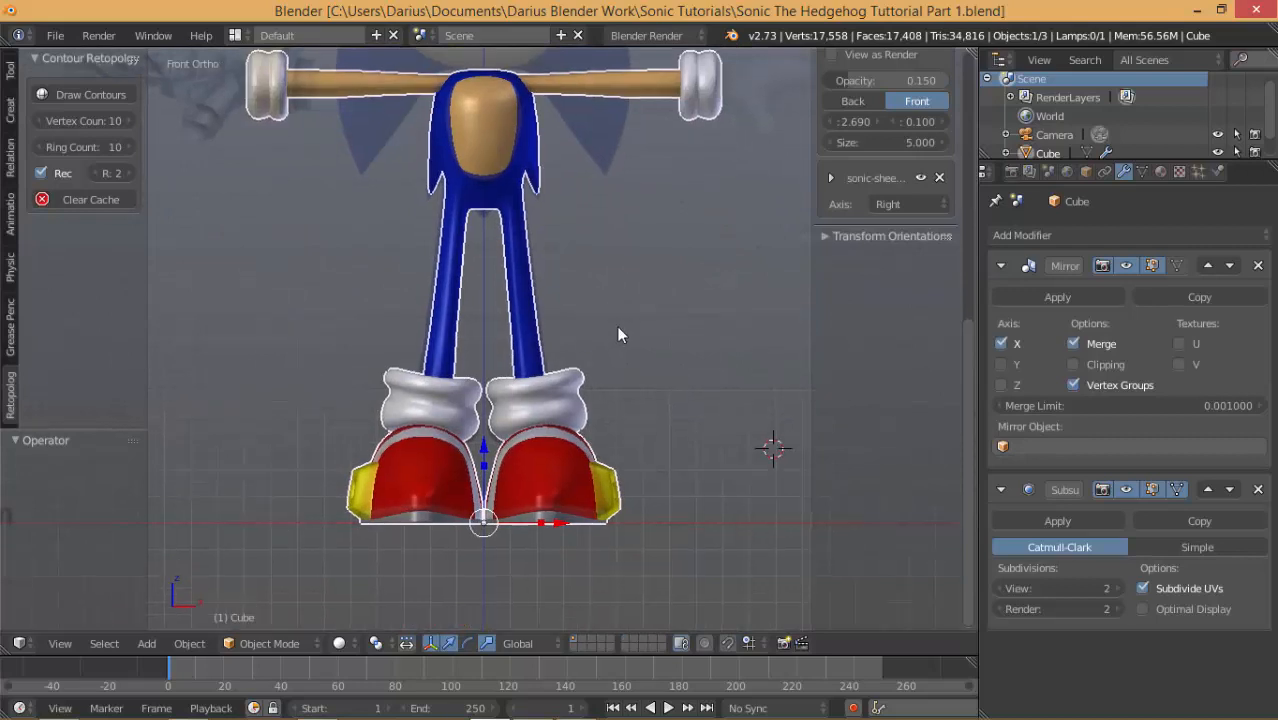
{"action": "scroll", "coordinate": [615, 343], "scroll_direction": "up", "scroll_amount": 2}
{"action": "middle_click_drag", "start_coordinate": [616, 386], "coordinate": [610, 234], "text": "shift"}
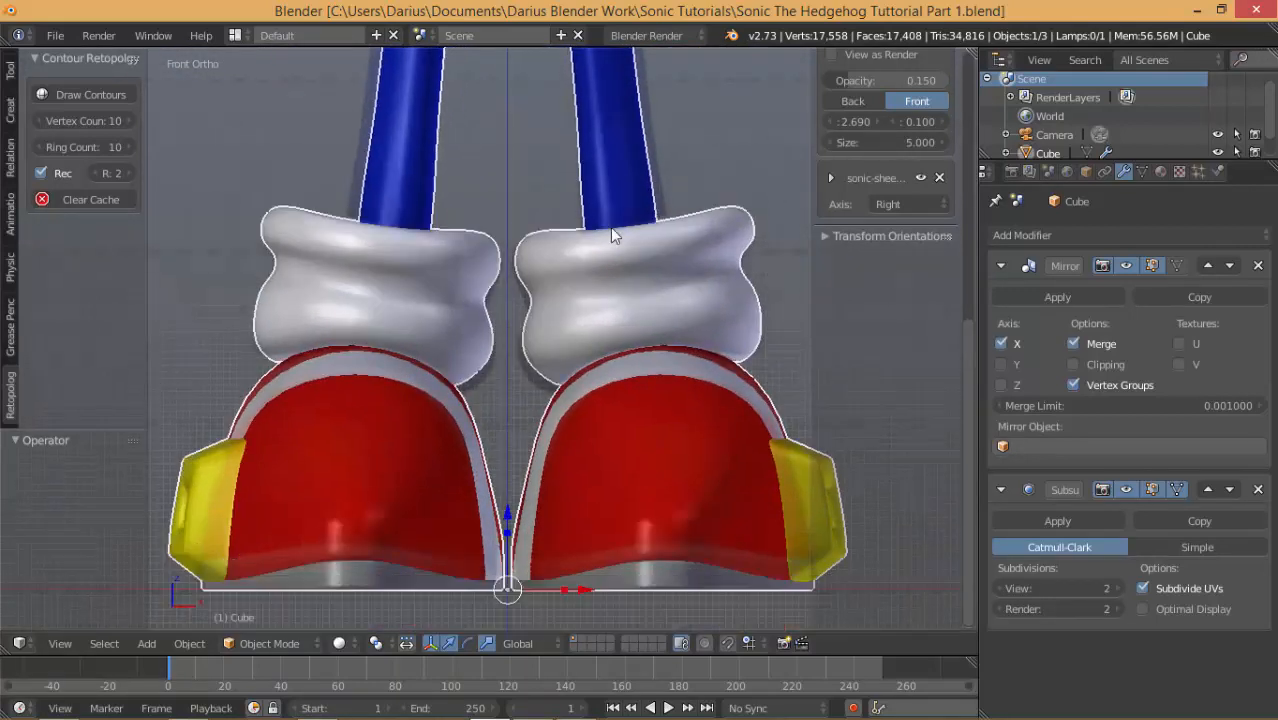
{"action": "middle_click_drag", "start_coordinate": [620, 344], "coordinate": [622, 294], "text": "shift"}
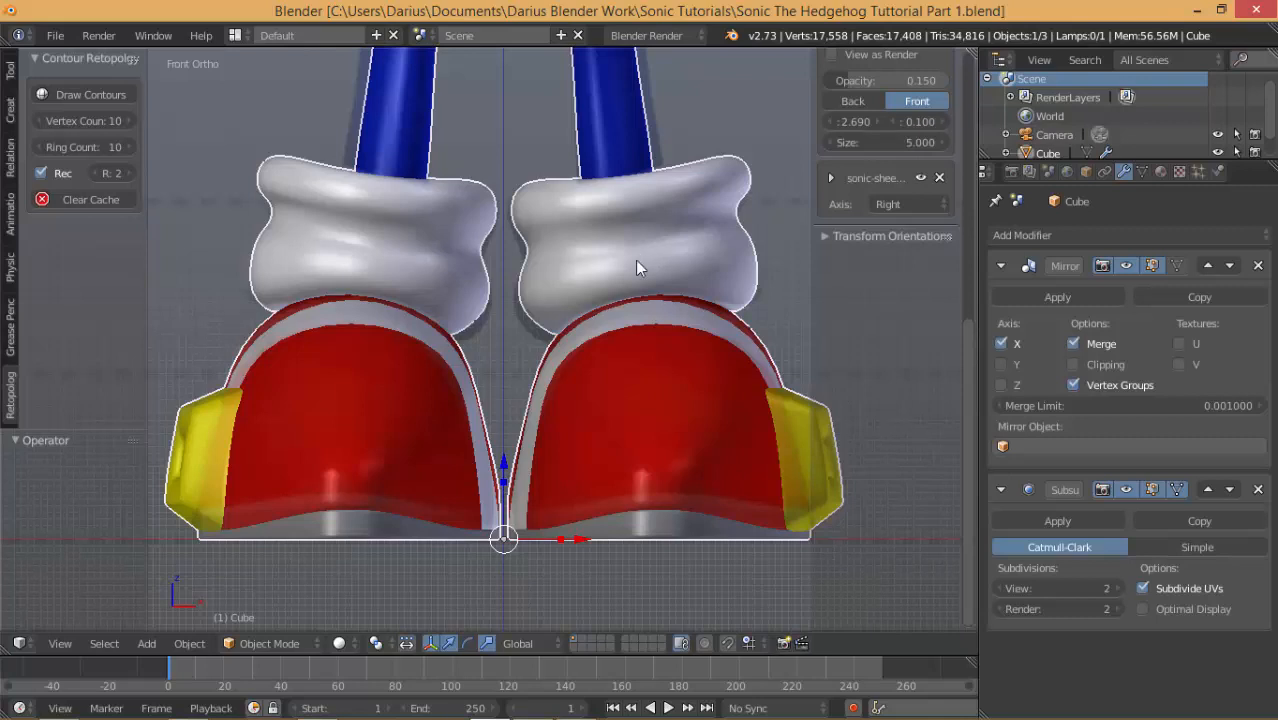
{"action": "scroll", "coordinate": [691, 283], "scroll_direction": "down", "scroll_amount": 4}
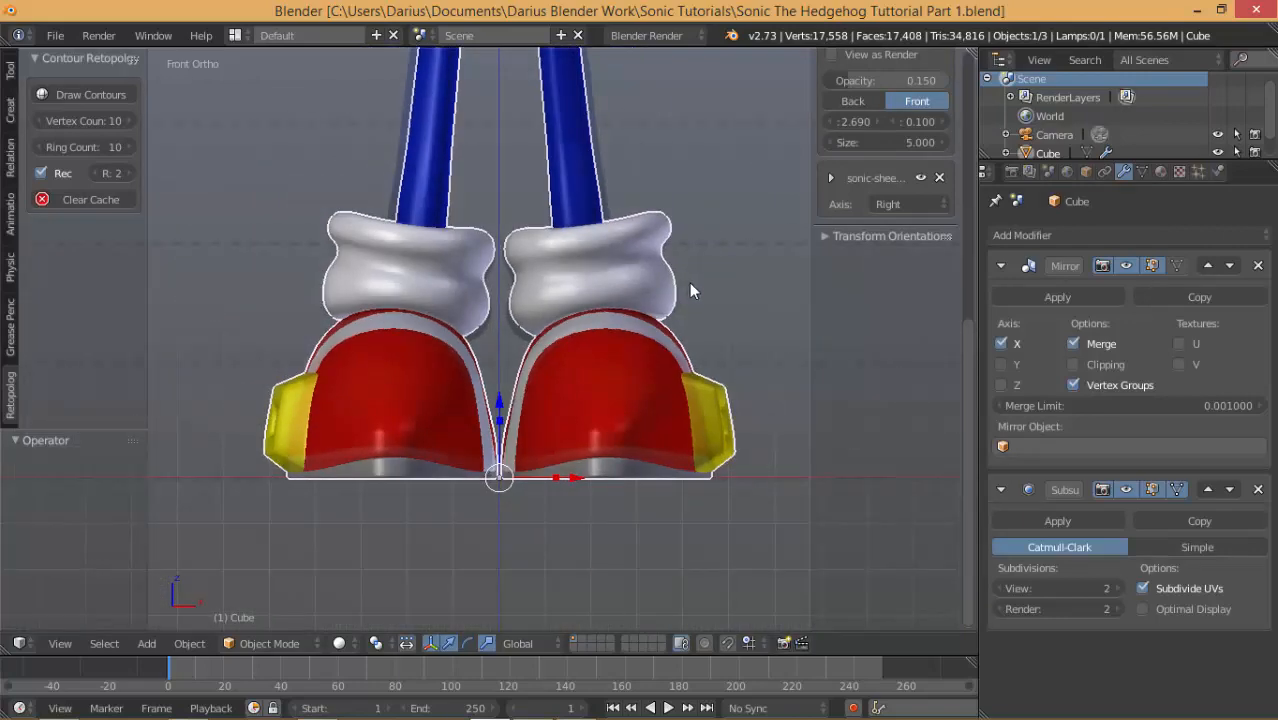
{"action": "middle_click_drag", "start_coordinate": [603, 240], "coordinate": [606, 312], "text": "shift"}
{"action": "middle_click_drag", "start_coordinate": [586, 220], "coordinate": [570, 384], "text": "shift"}
{"action": "middle_click_drag", "start_coordinate": [525, 322], "coordinate": [422, 340]}
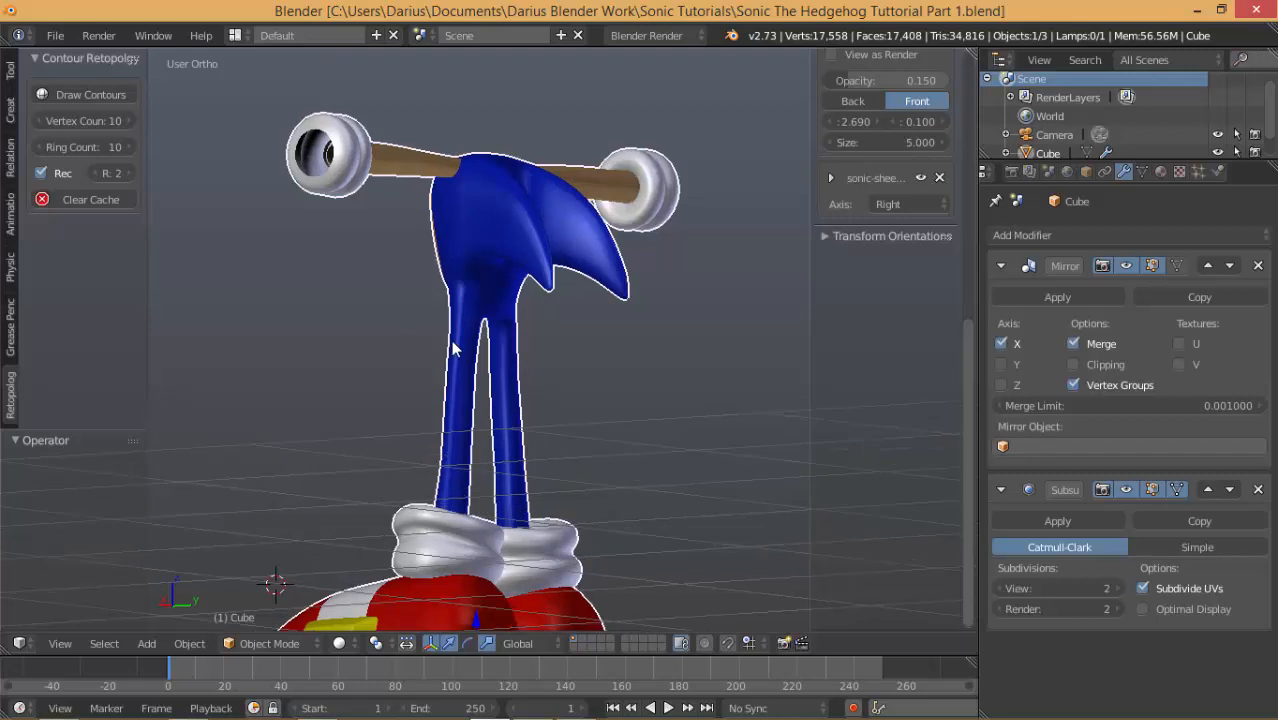
{"action": "key", "text": "KP_3"}
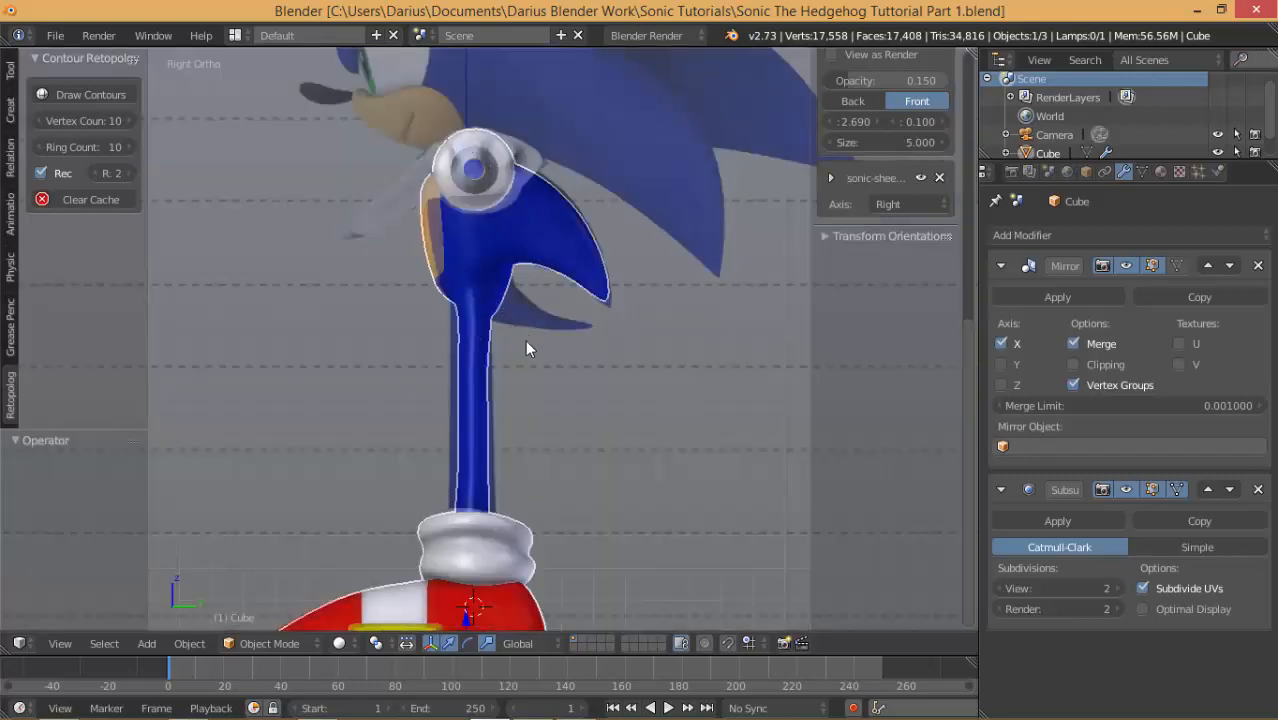
Enter Edit Mode on the body mesh and display the legs as a see-through wireframe in front view.
{"action": "key", "text": "Tab"}
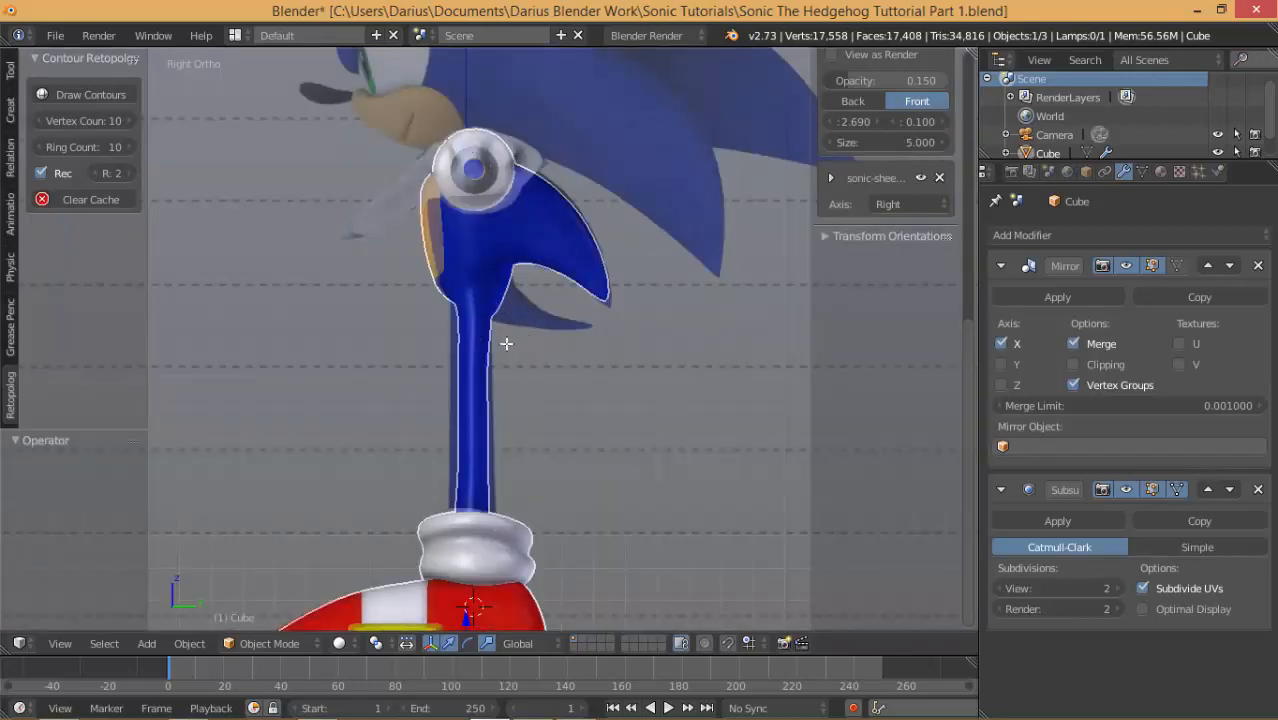
{"action": "scroll", "coordinate": [510, 356], "scroll_direction": "up", "scroll_amount": 4}
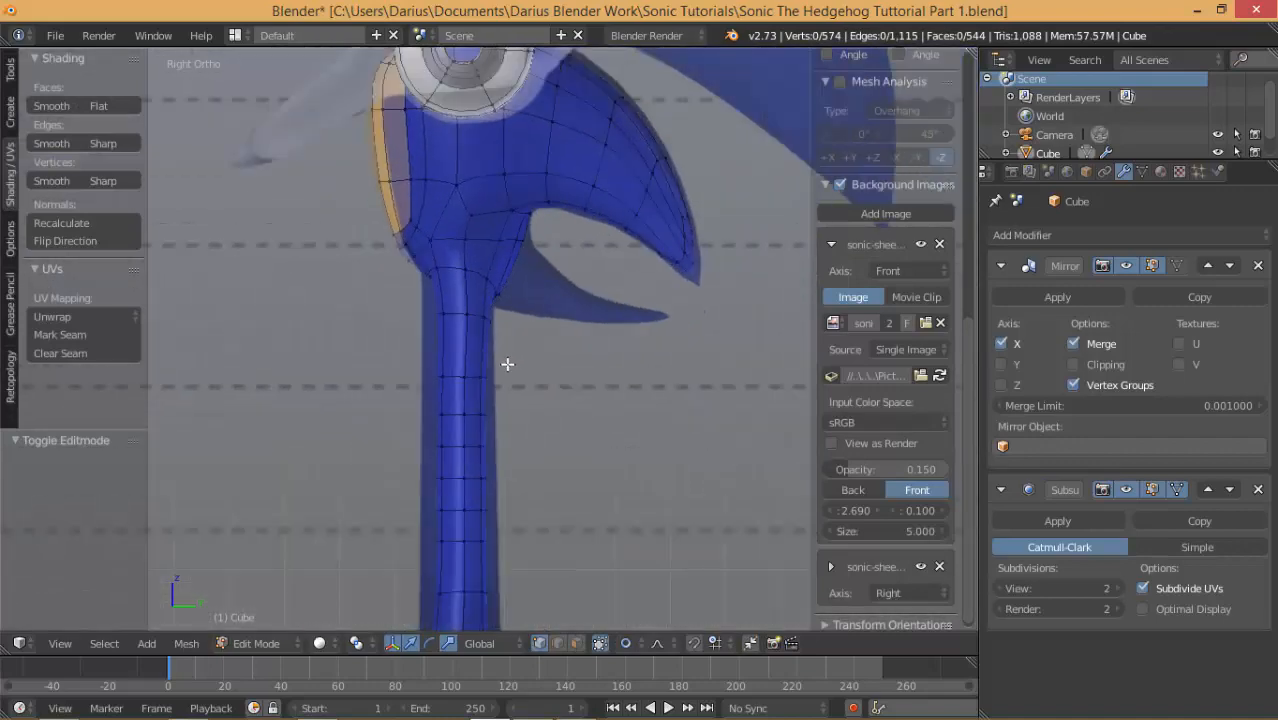
{"action": "middle_click_drag", "start_coordinate": [573, 400], "coordinate": [720, 391]}
{"action": "key", "text": "KP_1"}
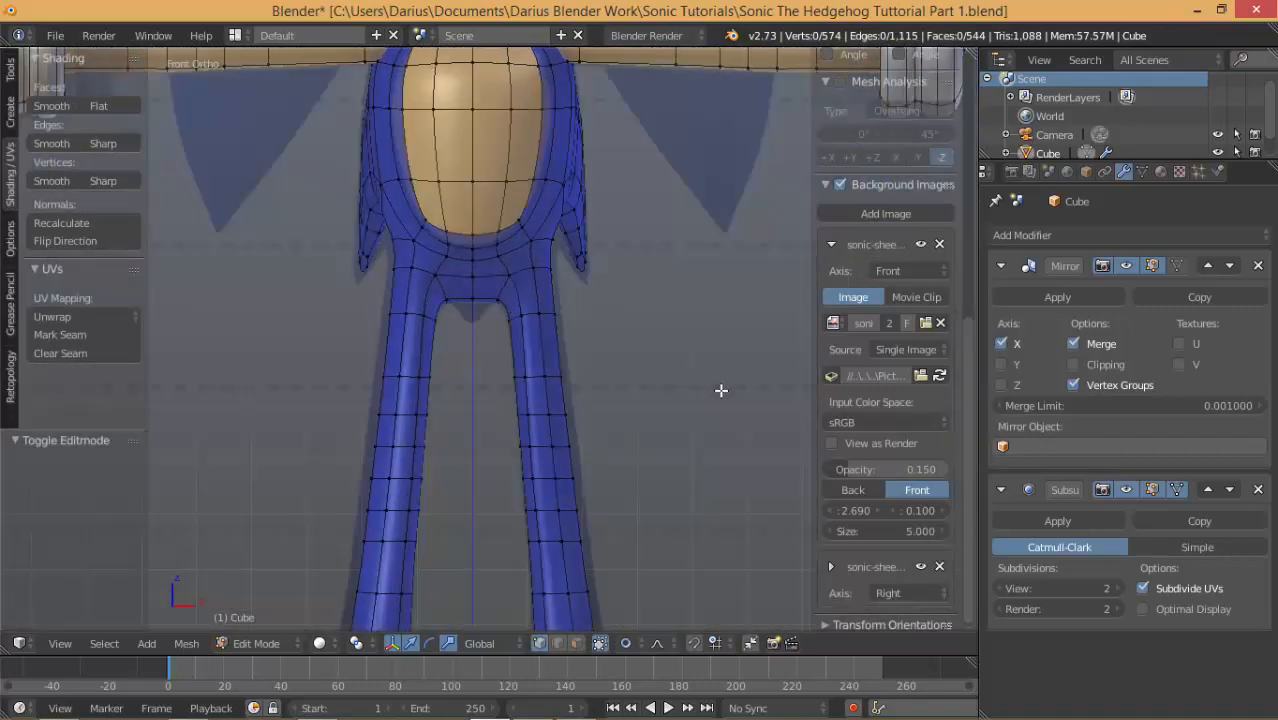
{"action": "scroll", "coordinate": [631, 391], "scroll_direction": "up", "scroll_amount": 2}
{"action": "middle_click_drag", "start_coordinate": [631, 435], "coordinate": [608, 234], "text": "shift"}
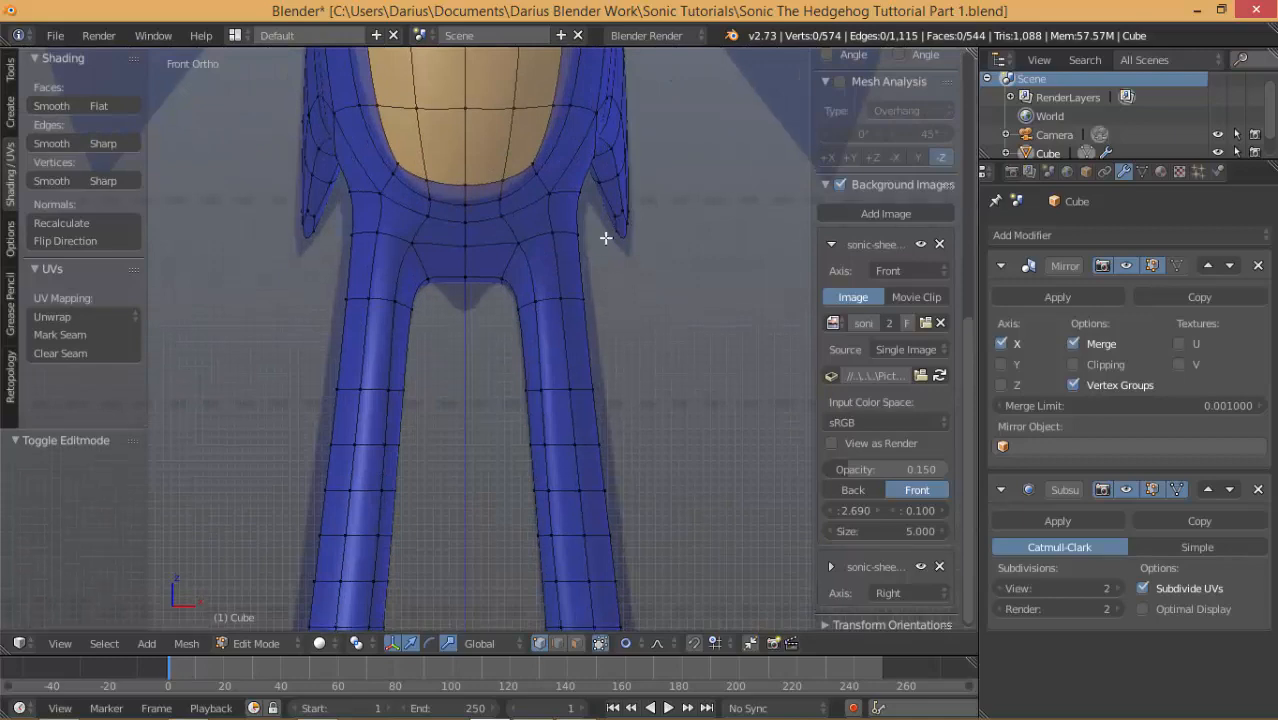
{"action": "key", "text": "z"}
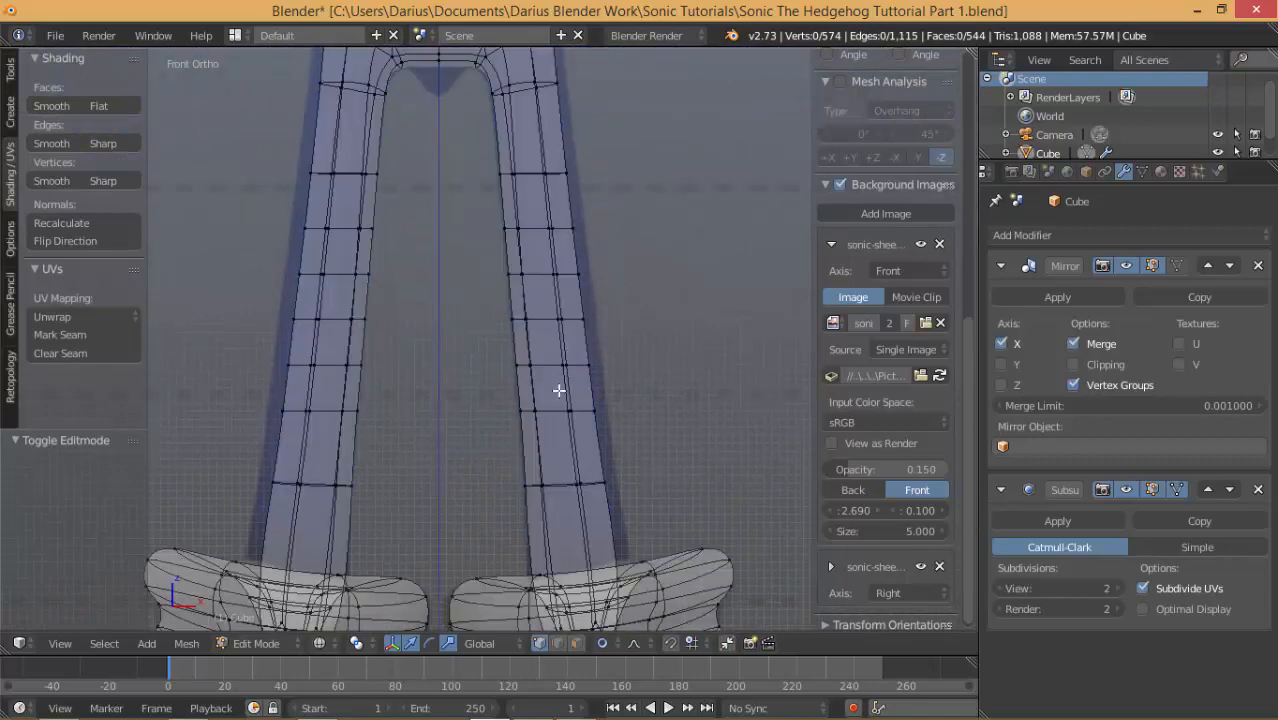
{"action": "middle_click_drag", "start_coordinate": [636, 582], "coordinate": [613, 442], "text": "shift"}
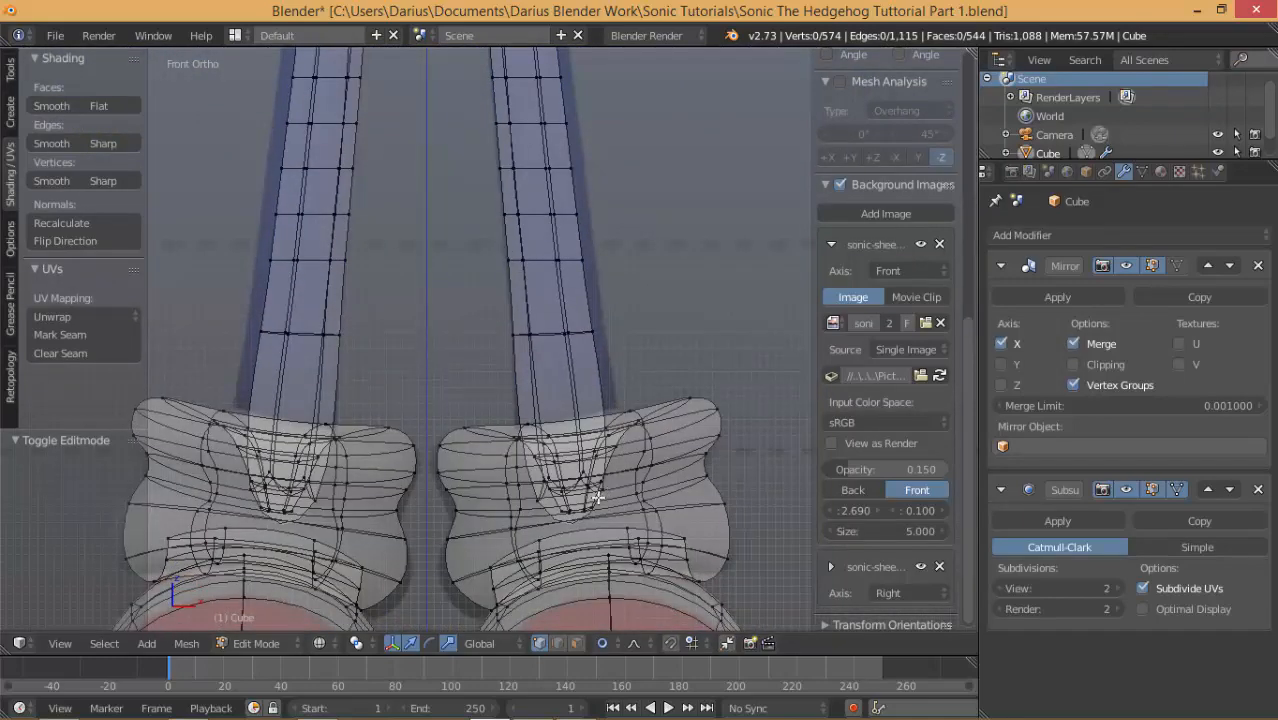
Select the whole linked mesh of the white sock cuff and hide it to expose the lower end of the leg.
{"action": "middle_click_drag", "start_coordinate": [585, 508], "coordinate": [668, 455]}
{"action": "right_click", "coordinate": [668, 455]}
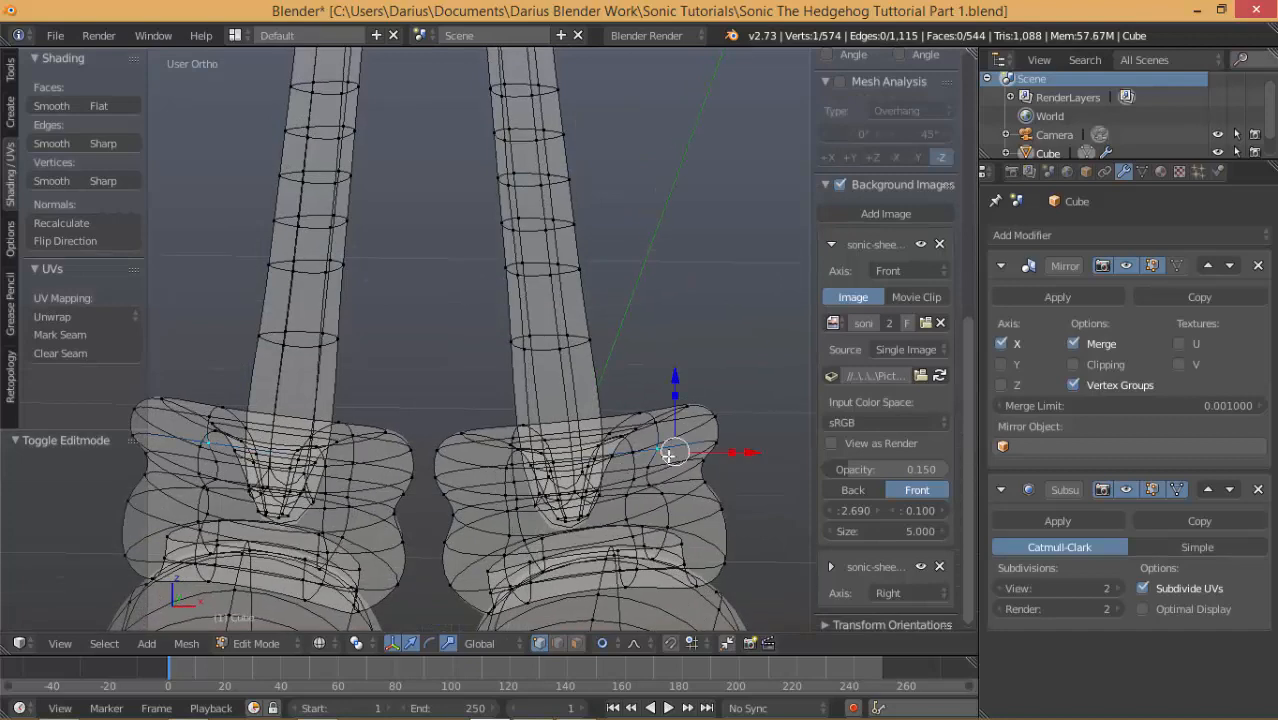
{"action": "key", "text": "ctrl+l"}
{"action": "right_click", "coordinate": [671, 453]}
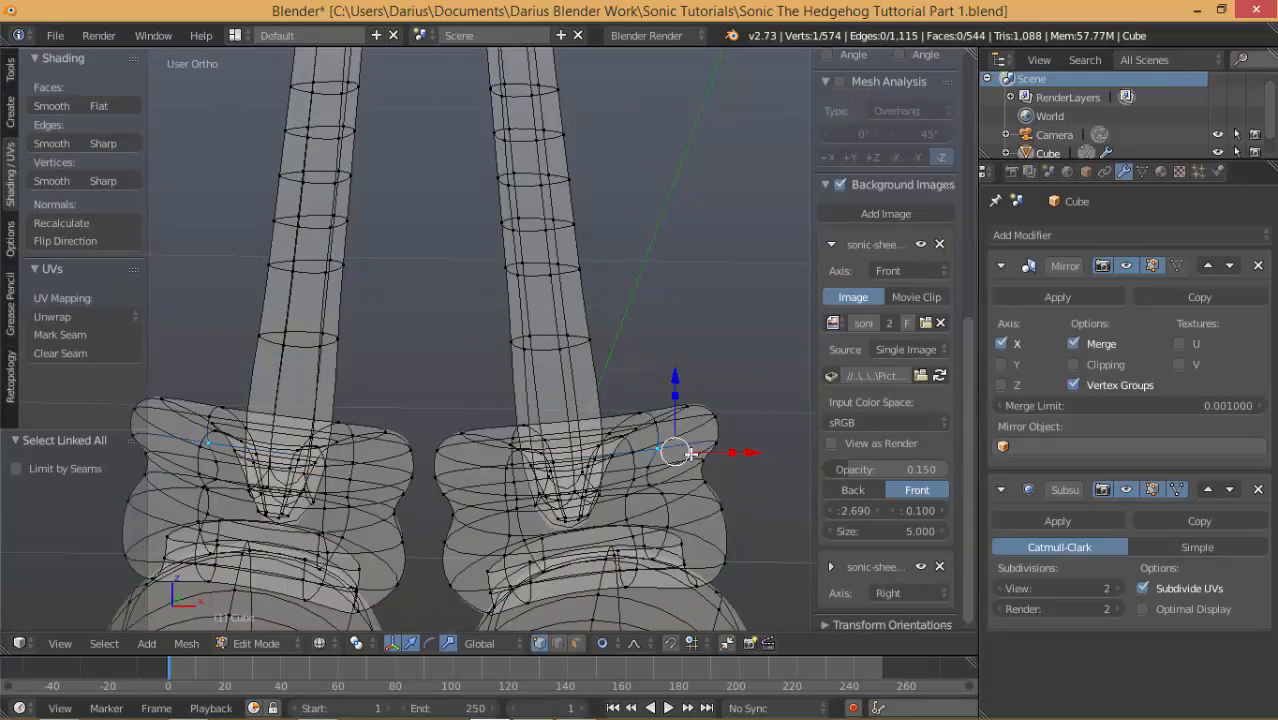
{"action": "key", "text": "z"}
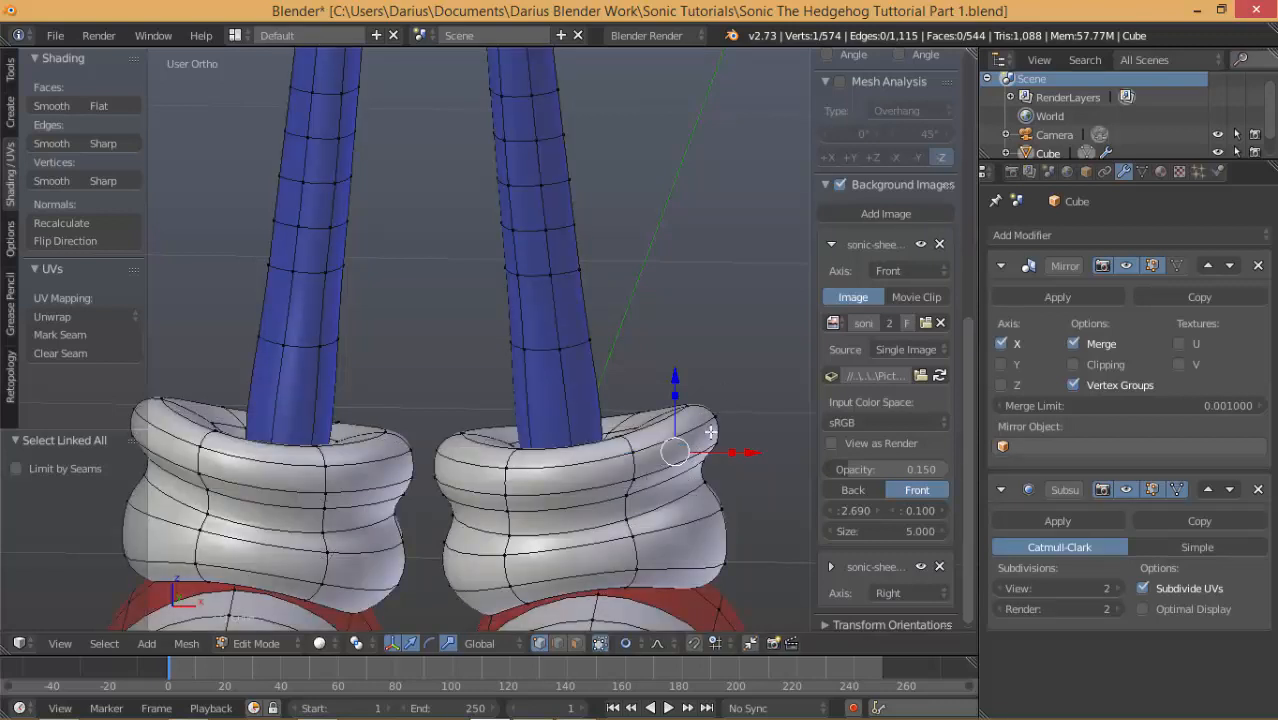
{"action": "key", "text": "z"}
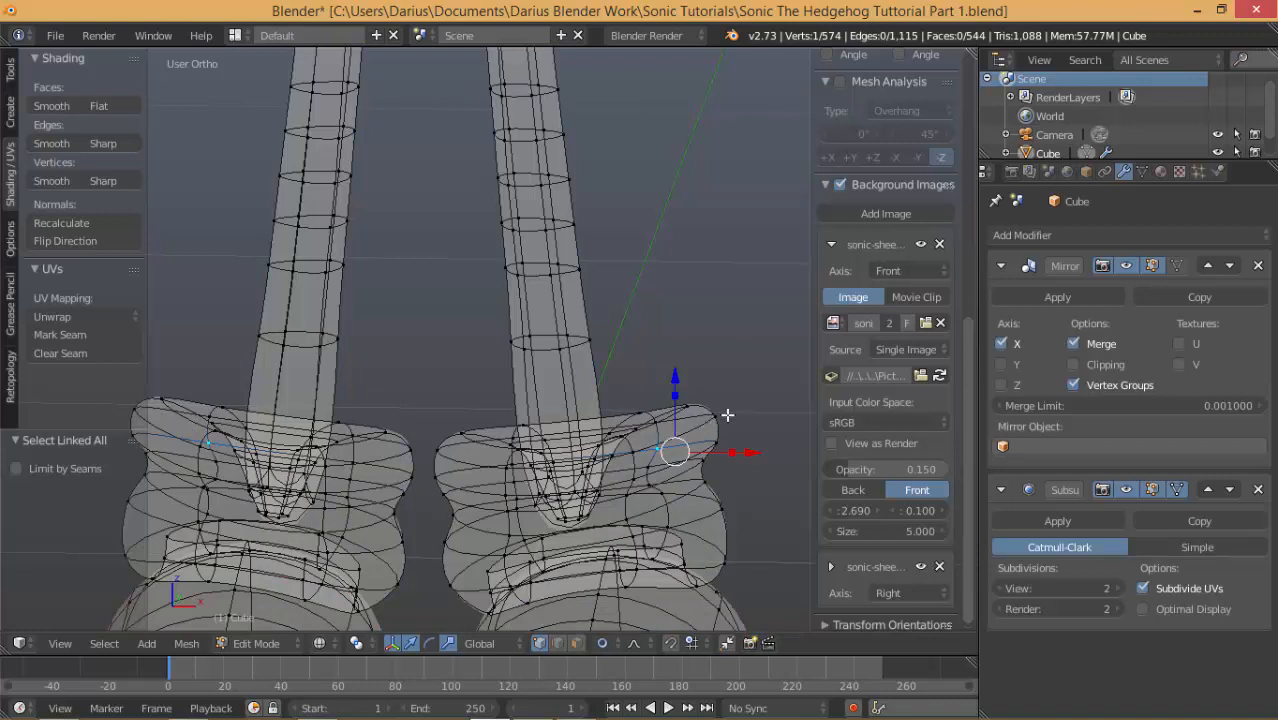
{"action": "key", "text": "ctrl+l"}
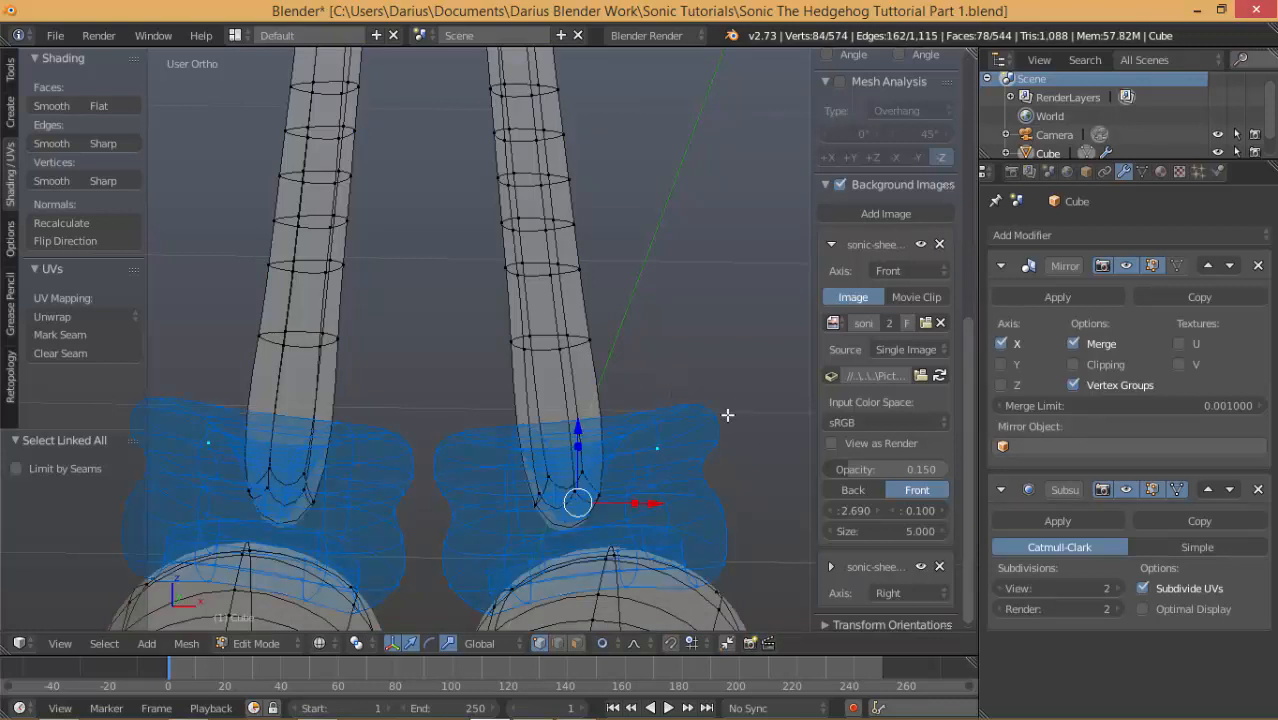
{"action": "key", "text": "h"}
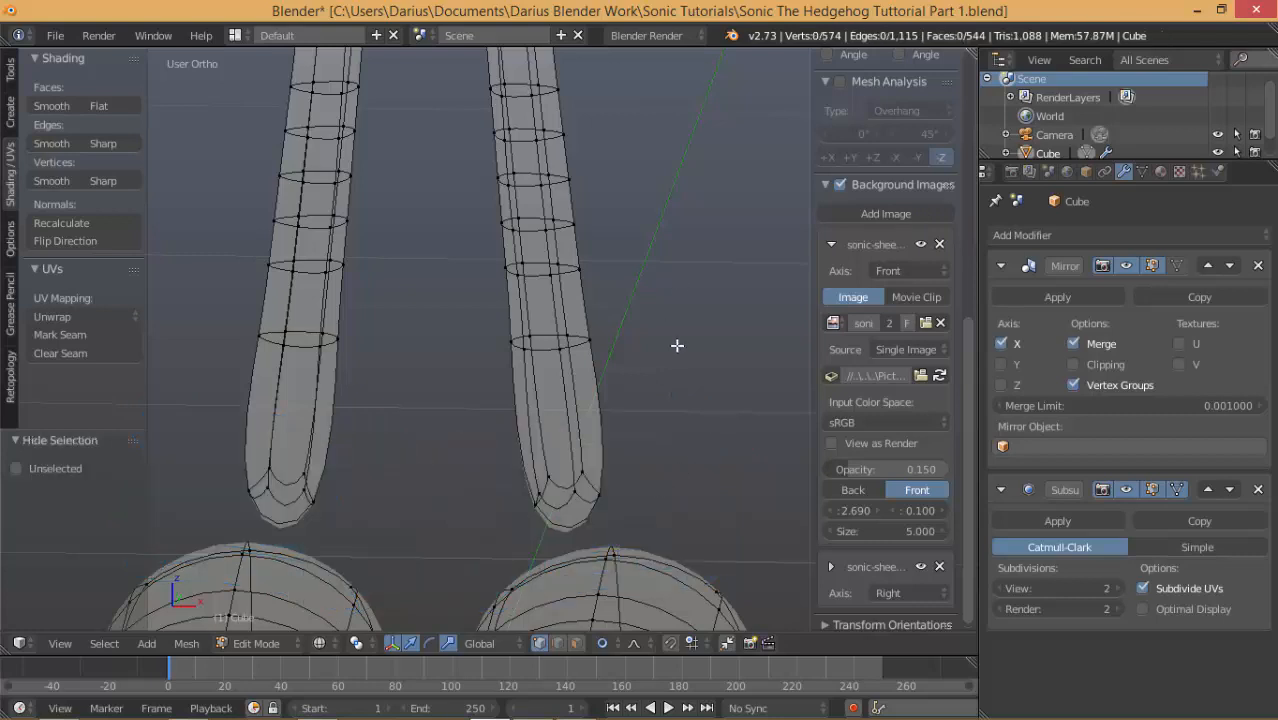
Move the three outer vertices at the leg's lower end outward about 0.035 in X and -0.002 in Z with proportional editing.
{"action": "key", "text": "KP_1"}
{"action": "scroll", "coordinate": [643, 377], "scroll_direction": "down", "scroll_amount": 2}
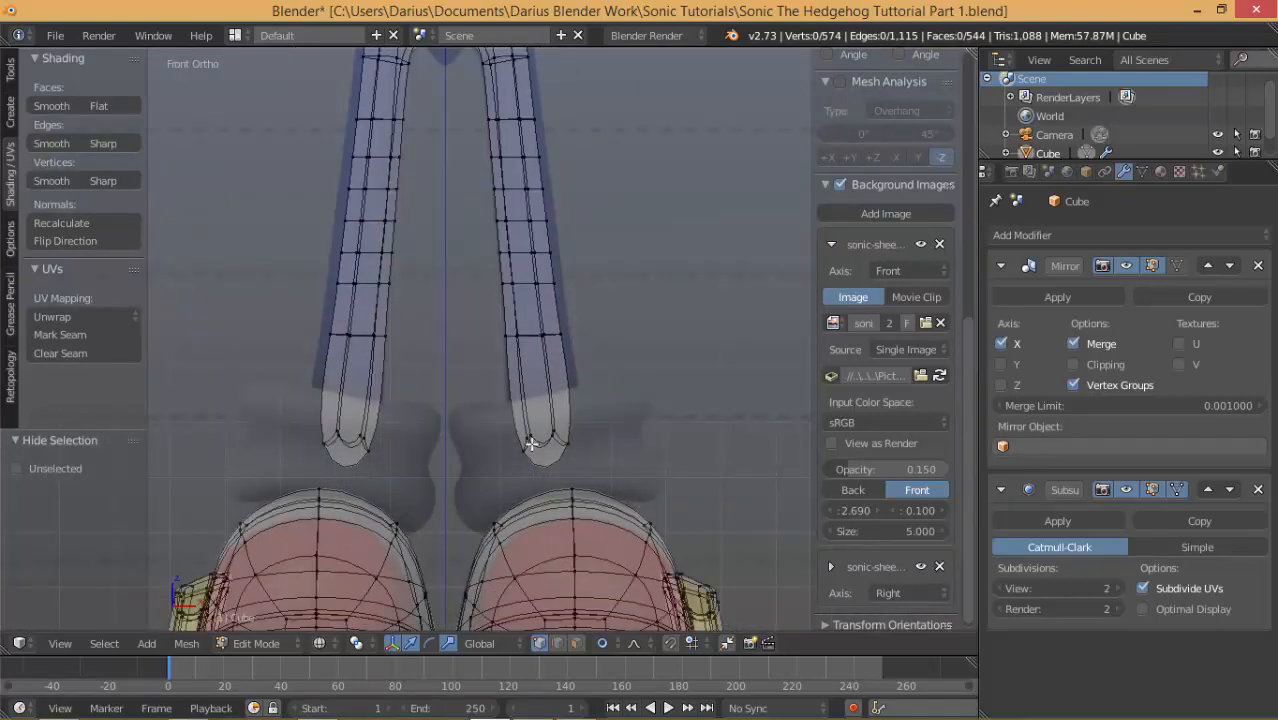
{"action": "key", "text": "a"}
{"action": "key", "text": "a"}
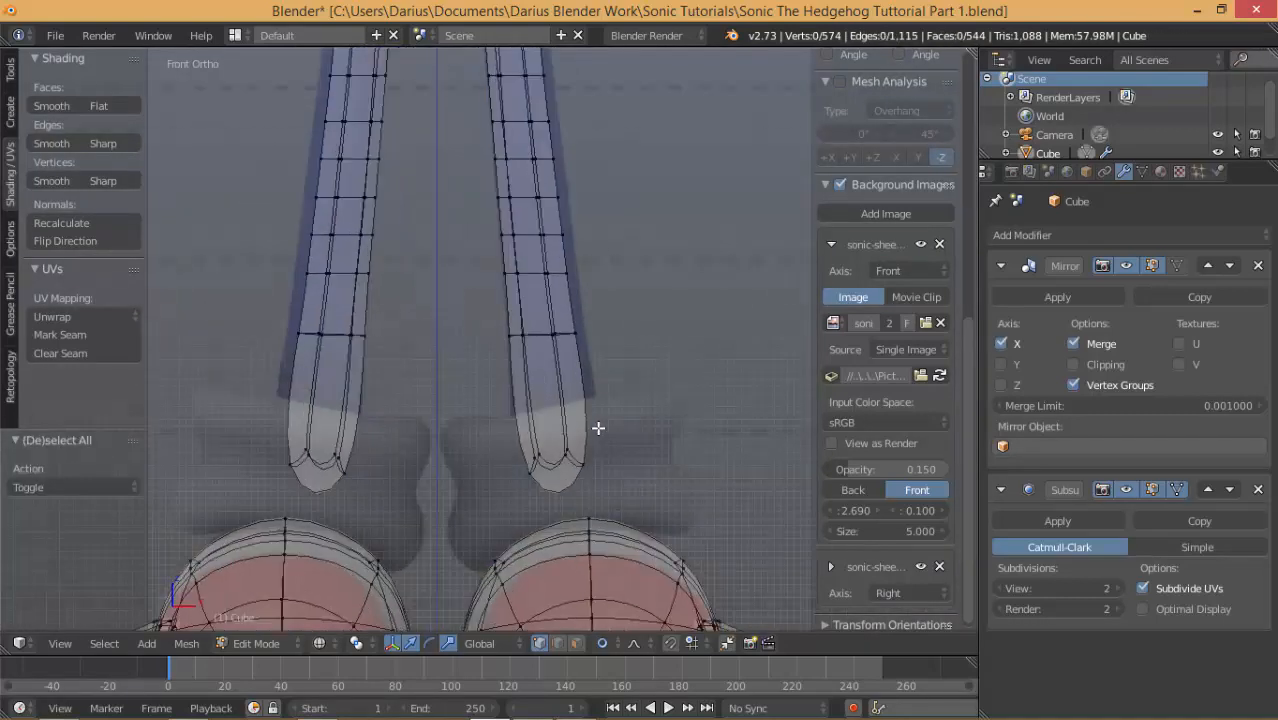
{"action": "scroll", "coordinate": [598, 435], "scroll_direction": "up", "scroll_amount": 2}
{"action": "scroll", "coordinate": [598, 435], "scroll_direction": "up", "scroll_amount": 3}
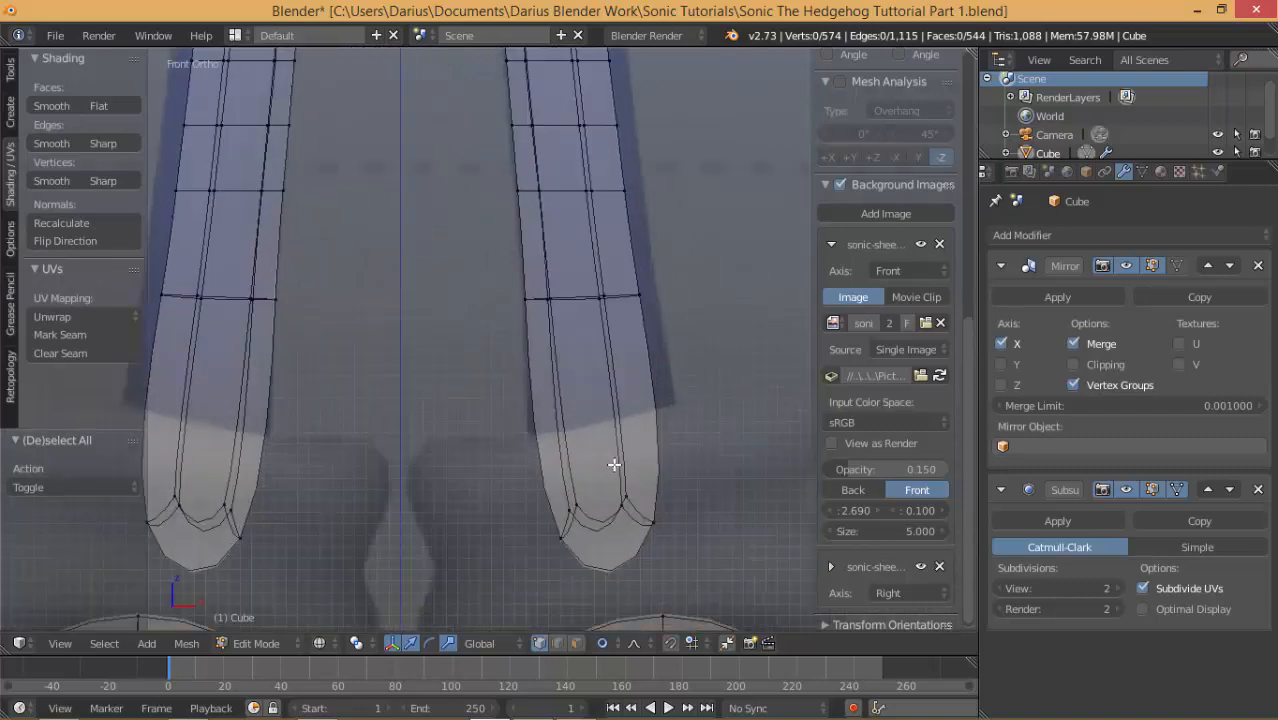
{"action": "key", "text": "b"}
{"action": "left_click_drag", "start_coordinate": [630, 464], "coordinate": [708, 558]}
{"action": "key", "text": "g"}
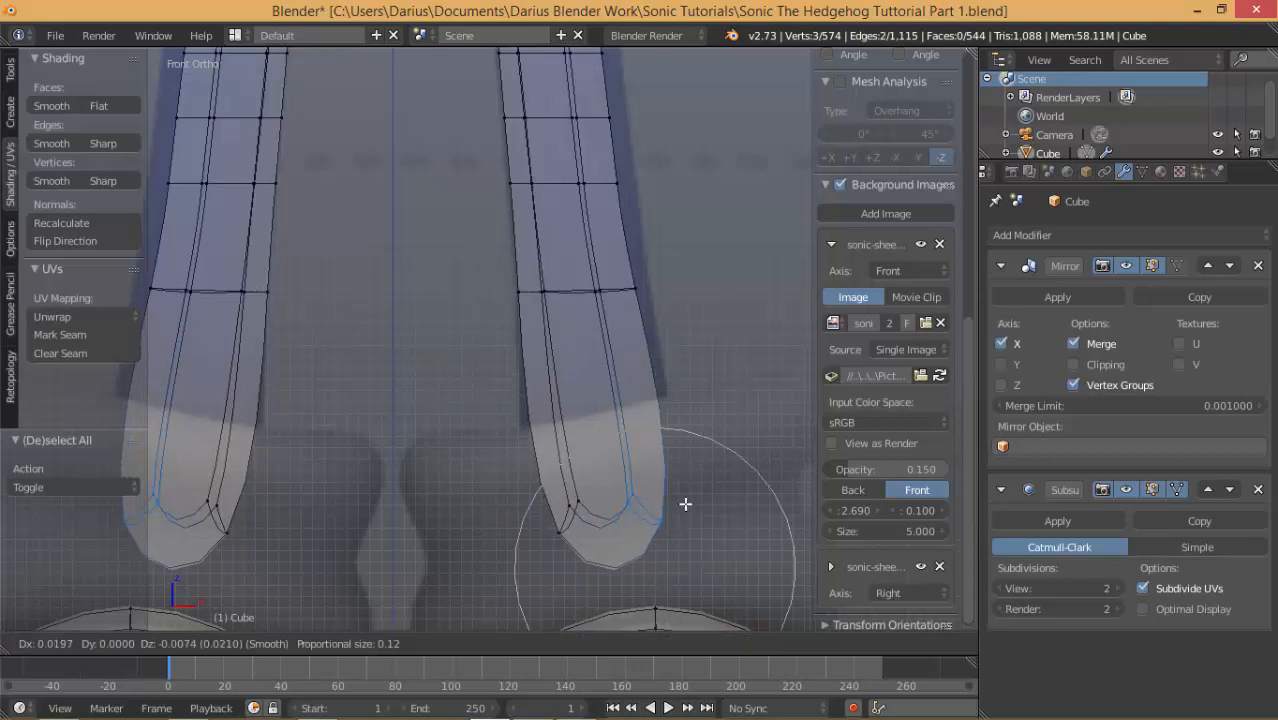
{"action": "left_click", "coordinate": [699, 497]}
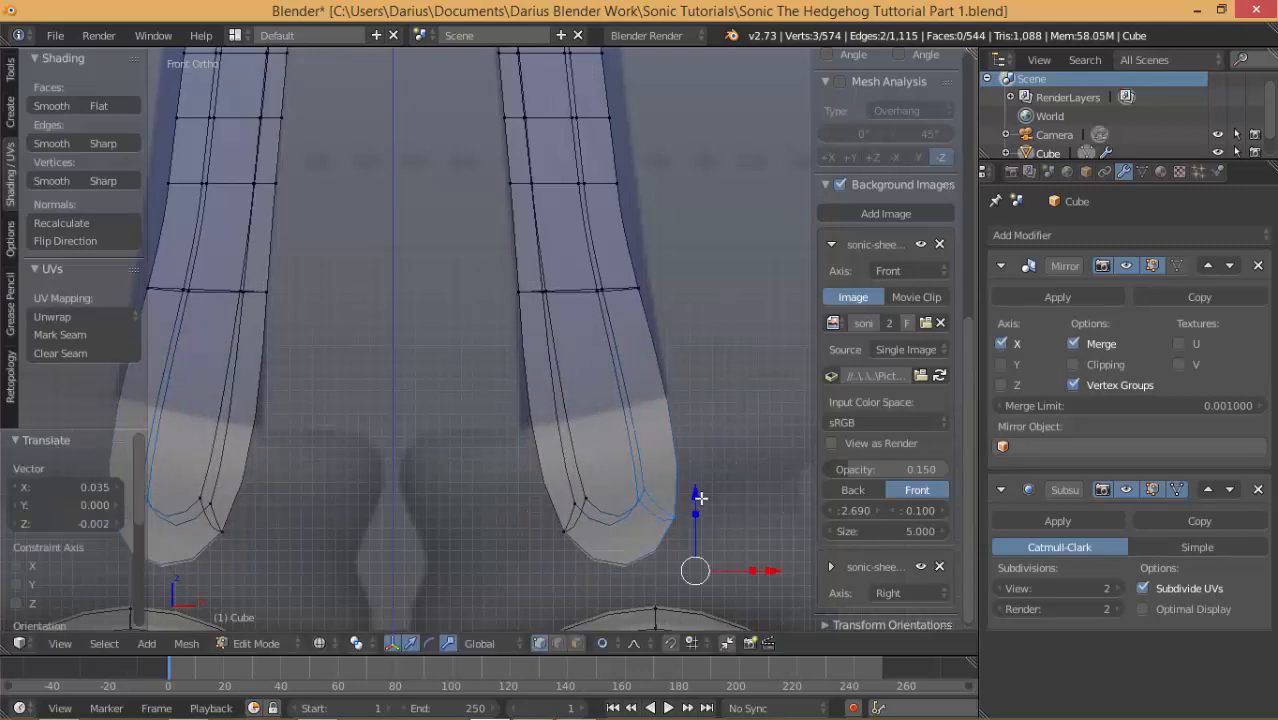
Move the three inner vertices at the leg's lower end about -0.016 in X with proportional editing.
{"action": "key", "text": "a"}
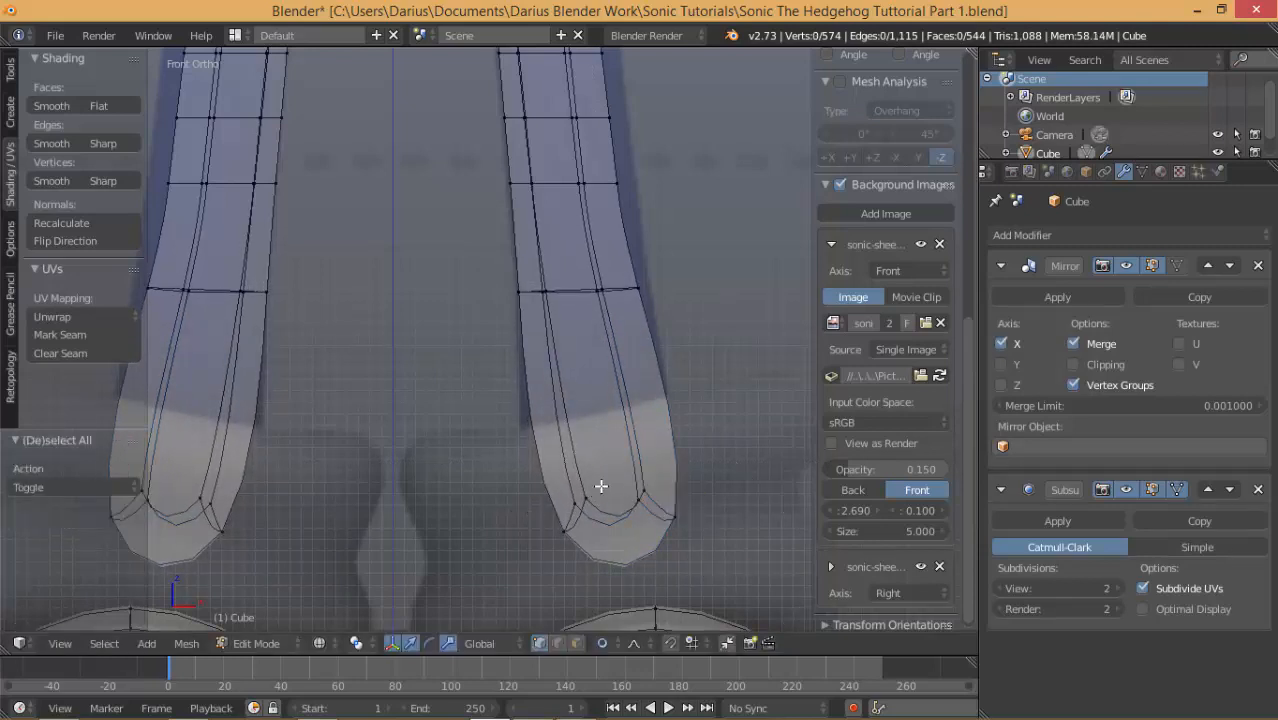
{"action": "key", "text": "b"}
{"action": "left_click_drag", "start_coordinate": [597, 480], "coordinate": [547, 545]}
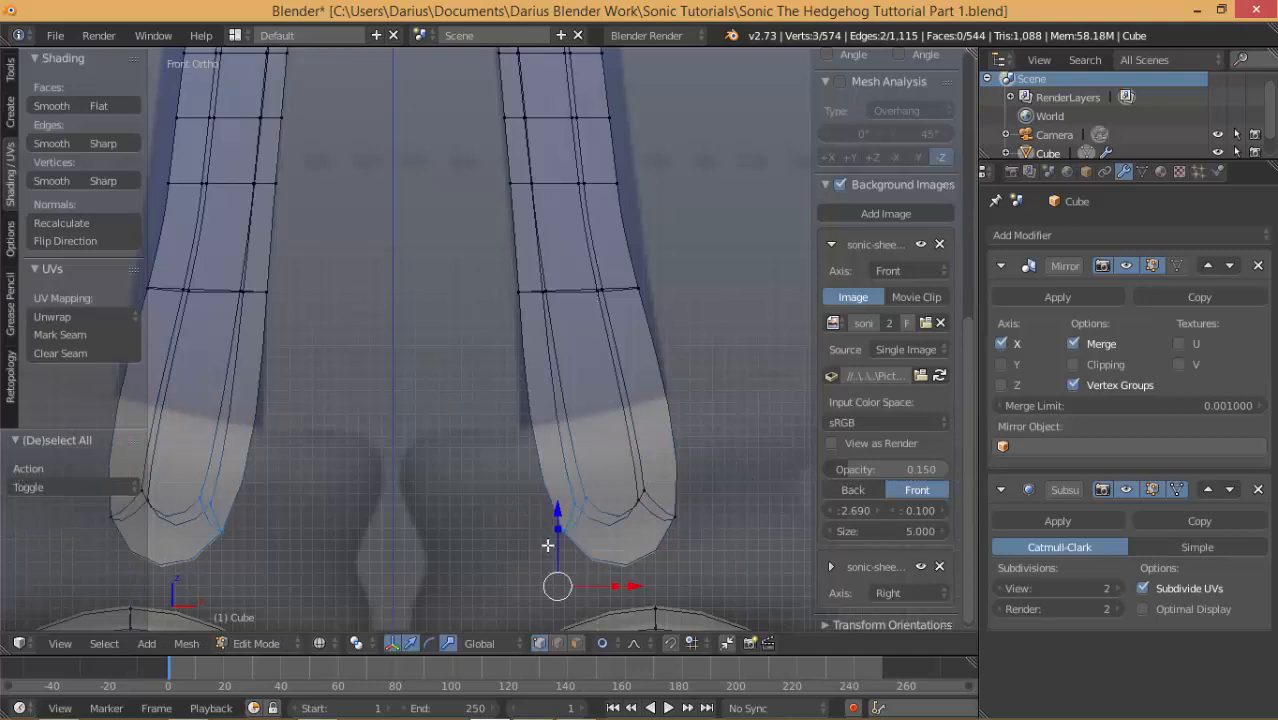
{"action": "key", "text": "g"}
{"action": "left_click", "coordinate": [605, 519]}
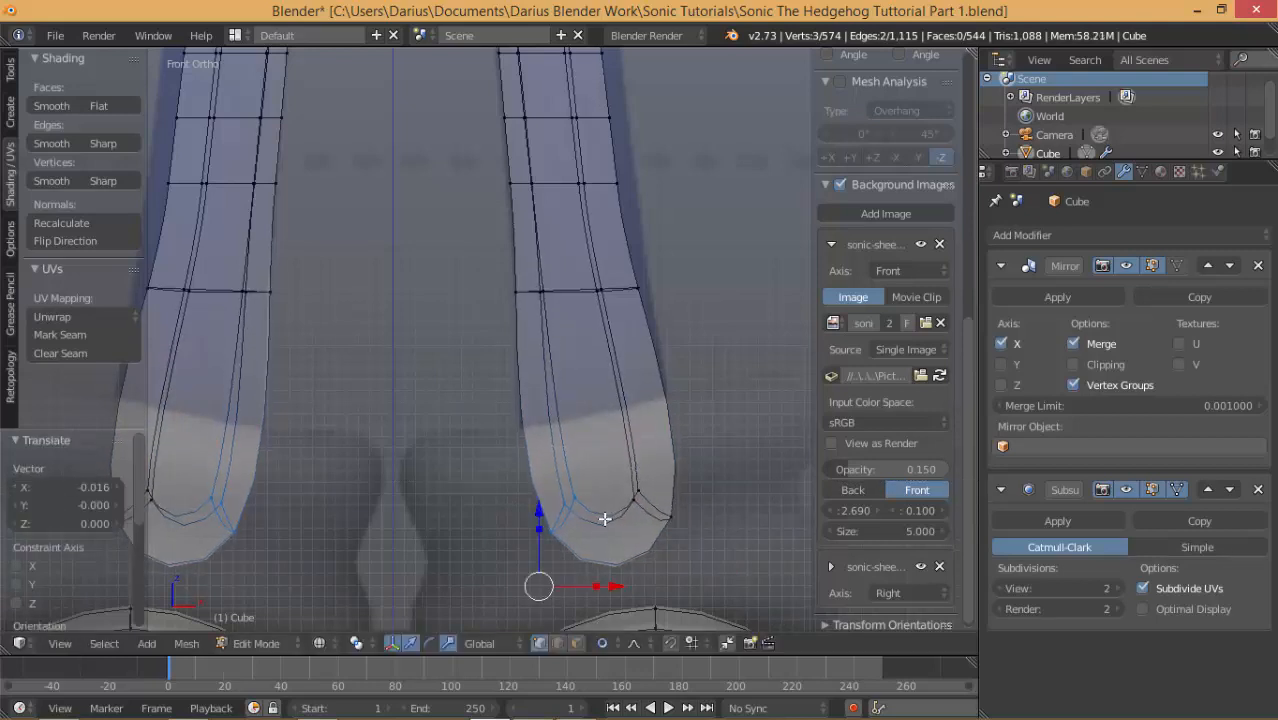
Move the three outer vertices of the next edge ring up the leg about 0.013 in X and 0.003 in Z to match the reference.
{"action": "middle_click_drag", "start_coordinate": [599, 365], "coordinate": [605, 499], "text": "shift"}
{"action": "scroll", "coordinate": [605, 499], "scroll_direction": "up", "scroll_amount": 3}
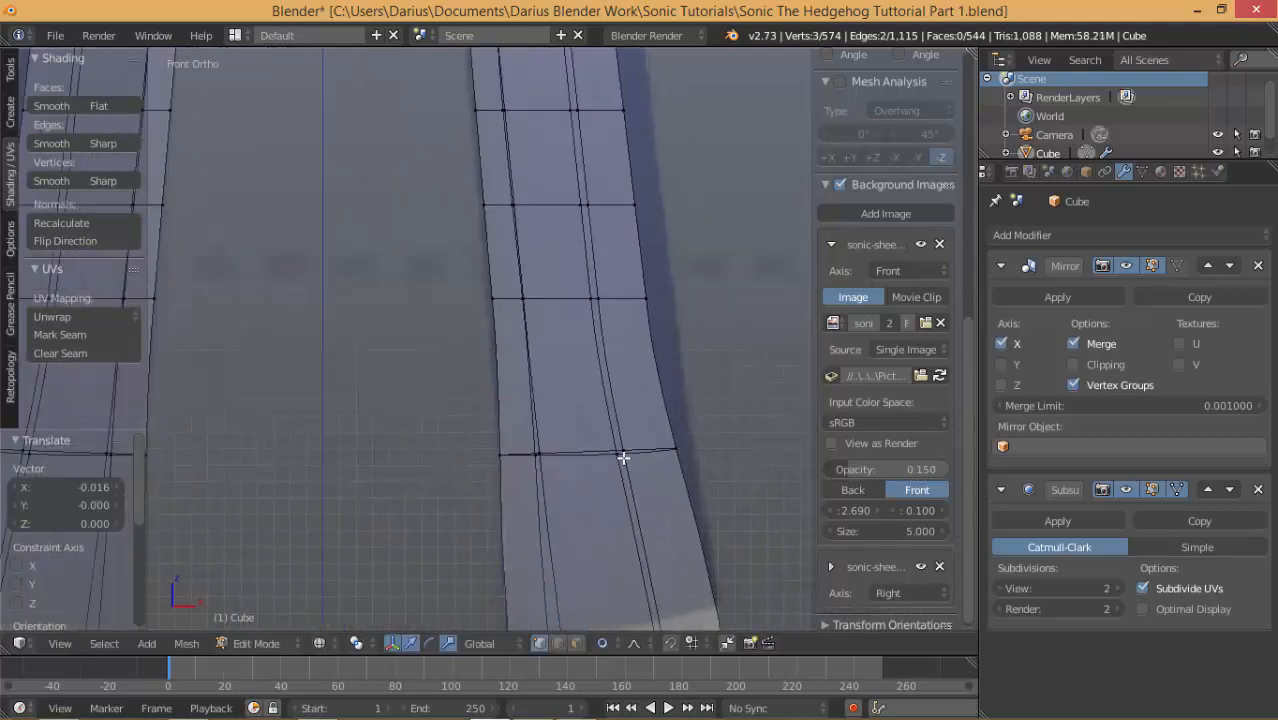
{"action": "right_click", "coordinate": [624, 446]}
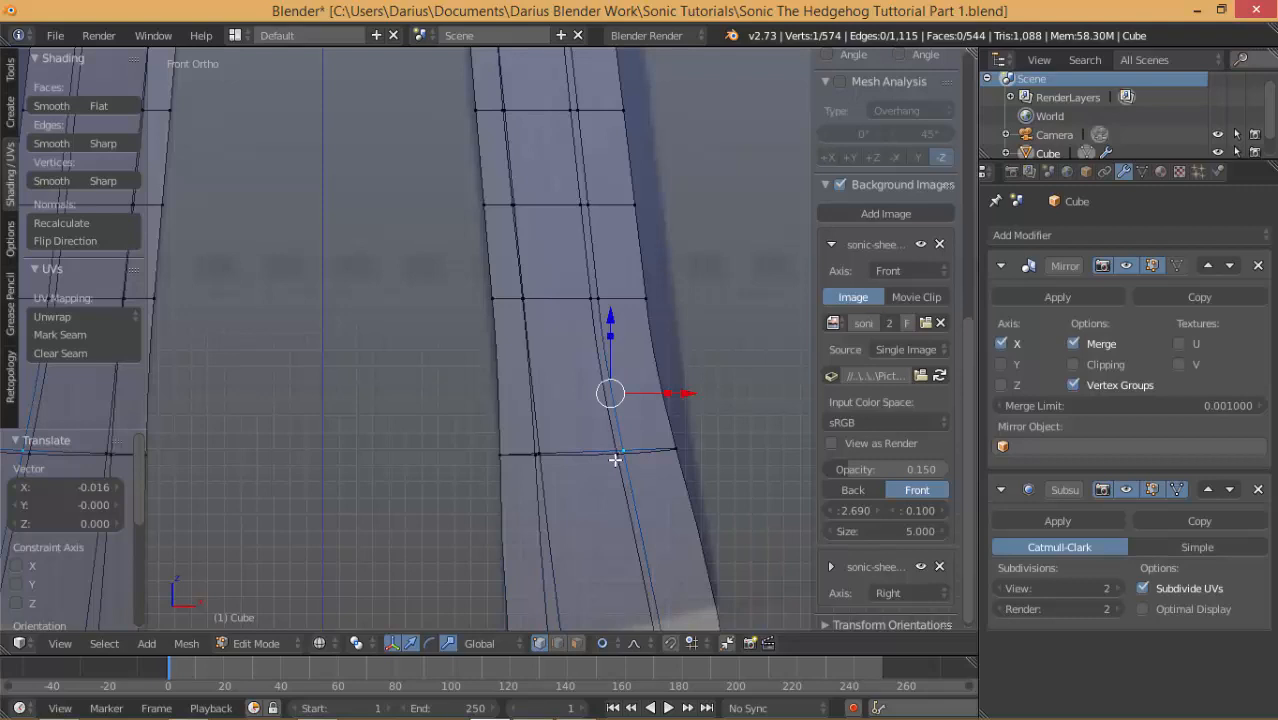
{"action": "right_click", "coordinate": [615, 459], "text": "shift"}
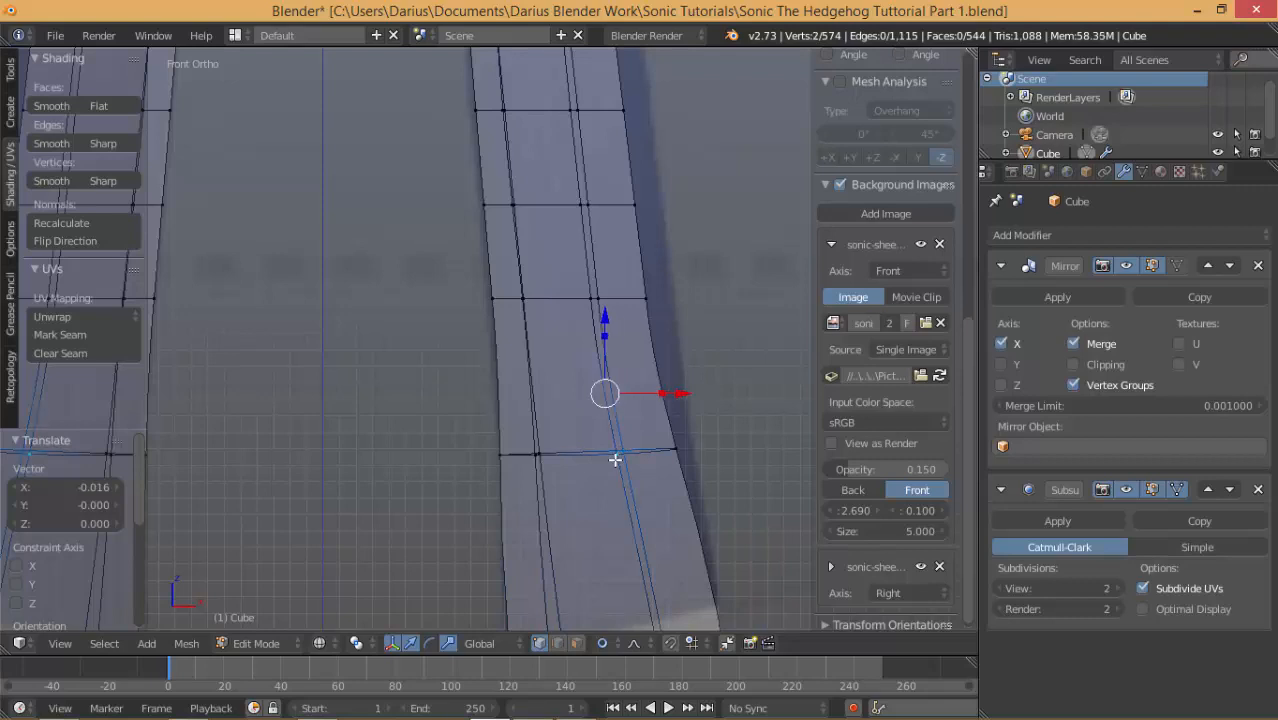
{"action": "right_click", "coordinate": [675, 451], "text": "shift"}
{"action": "key", "text": "g"}
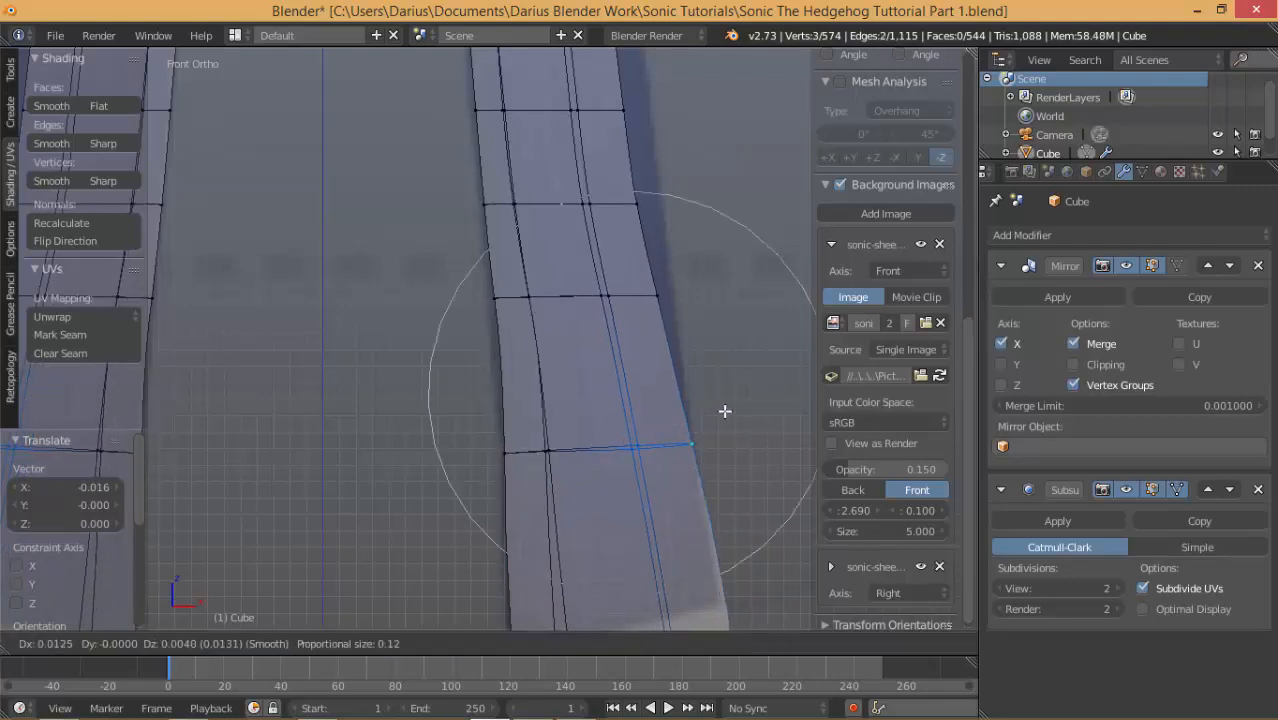
{"action": "scroll", "coordinate": [726, 408], "scroll_direction": "up", "scroll_amount": 2}
{"action": "left_click", "coordinate": [726, 408]}
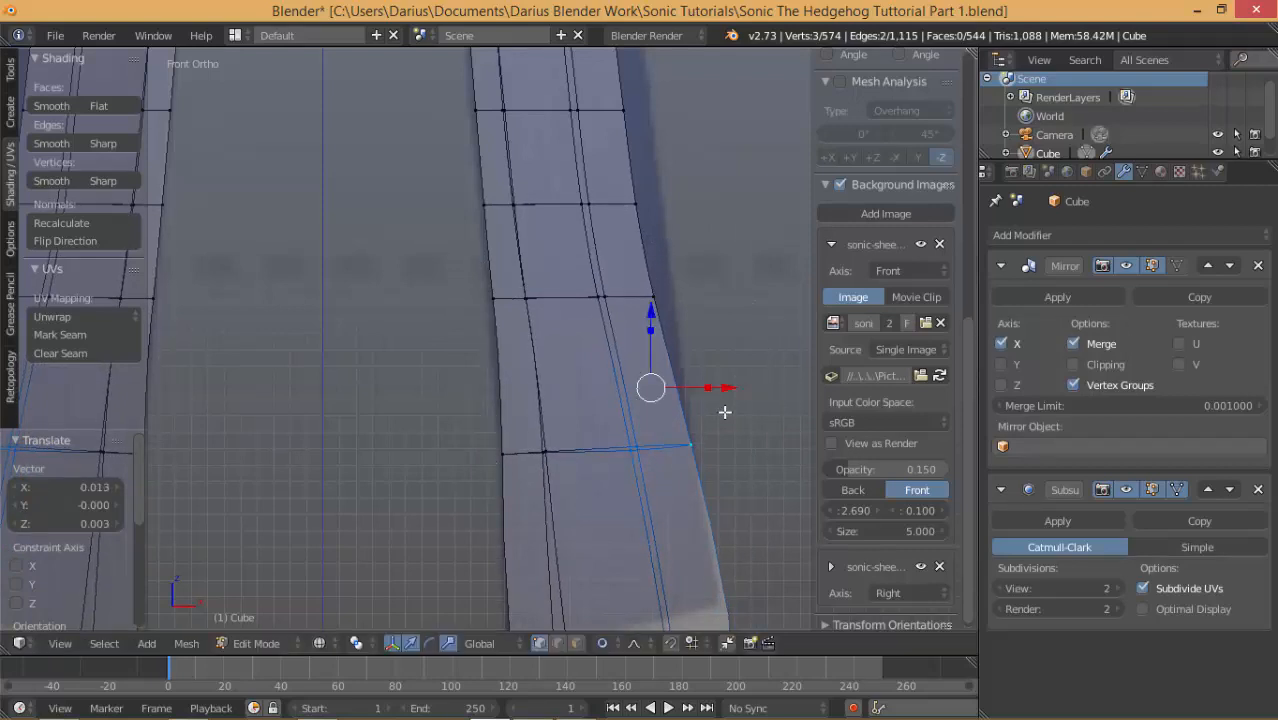
{"action": "scroll", "coordinate": [730, 480], "scroll_direction": "up", "scroll_amount": 3, "text": "shift"}
{"action": "scroll", "coordinate": [596, 419], "scroll_direction": "up", "scroll_amount": 2, "text": "shift"}
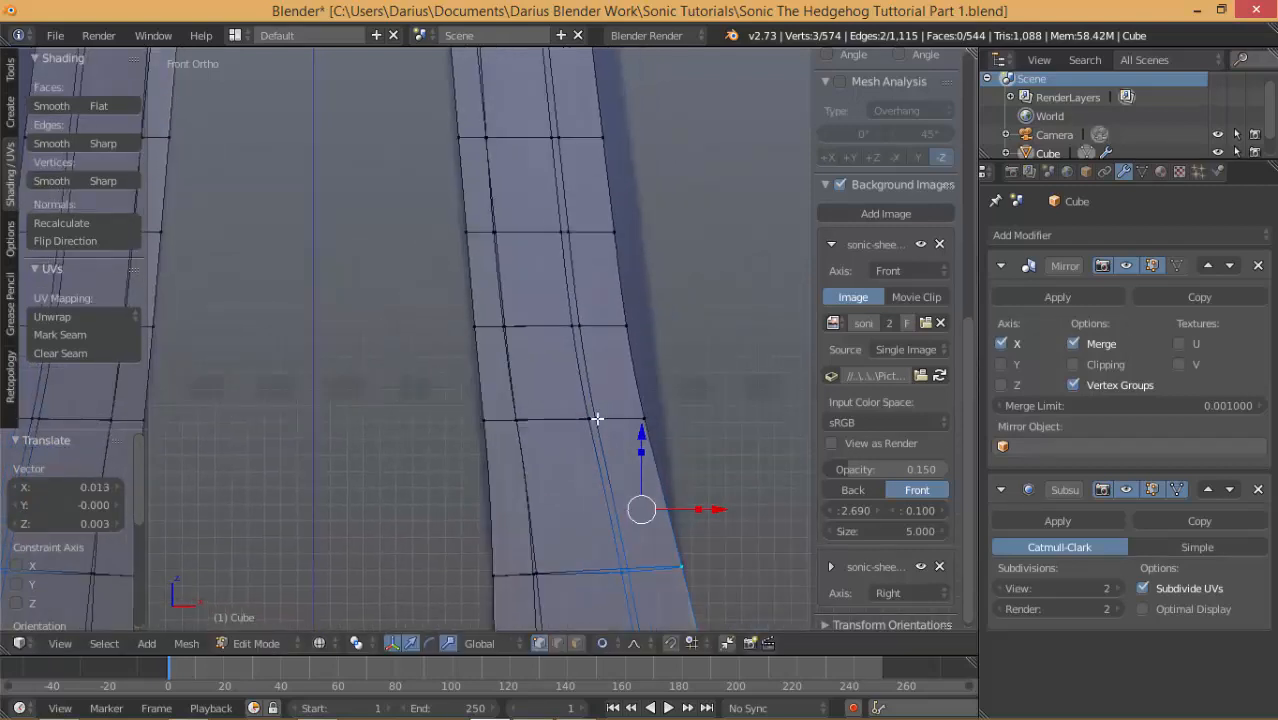
Move the leg's outer-side vertices, from the hip down to the lower shin, about 0.013 in X and 0.002 in Z with proportional size 0.03.
{"action": "right_click", "coordinate": [593, 418]}
{"action": "right_click", "coordinate": [641, 418], "text": "shift"}
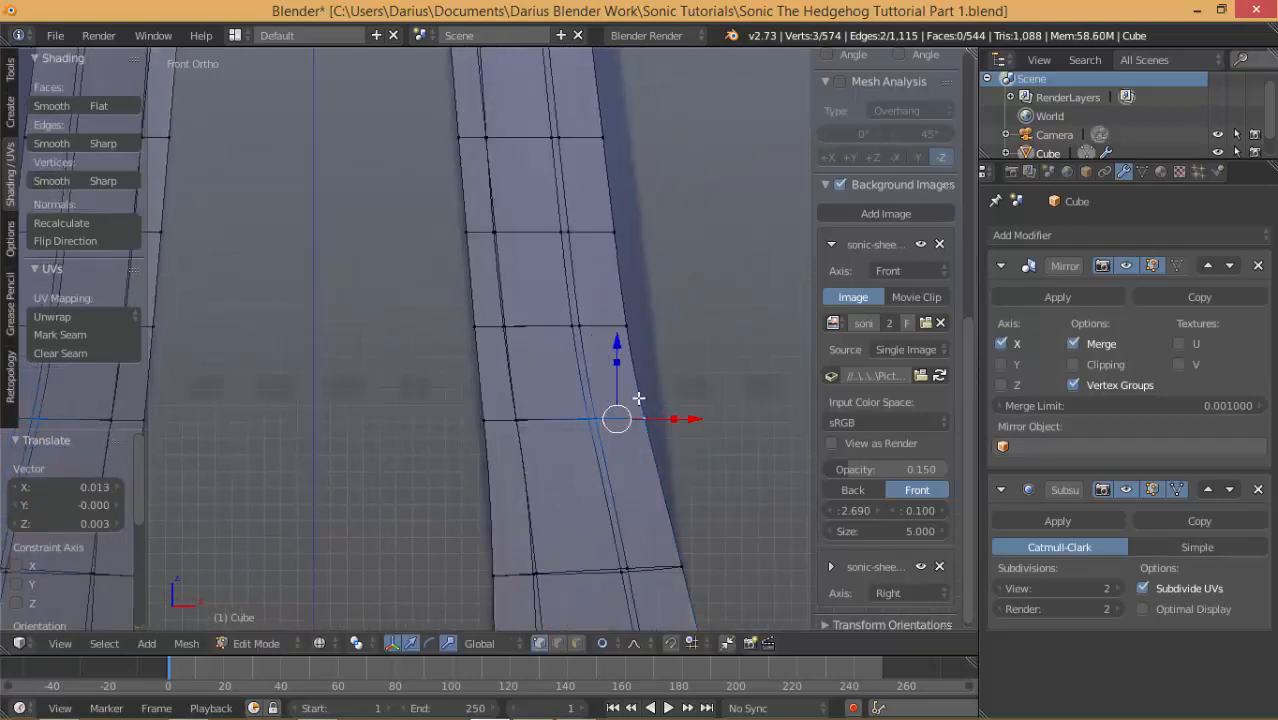
{"action": "scroll", "coordinate": [589, 347], "scroll_direction": "down", "scroll_amount": 2}
{"action": "middle_click_drag", "start_coordinate": [617, 342], "coordinate": [642, 420], "text": "shift"}
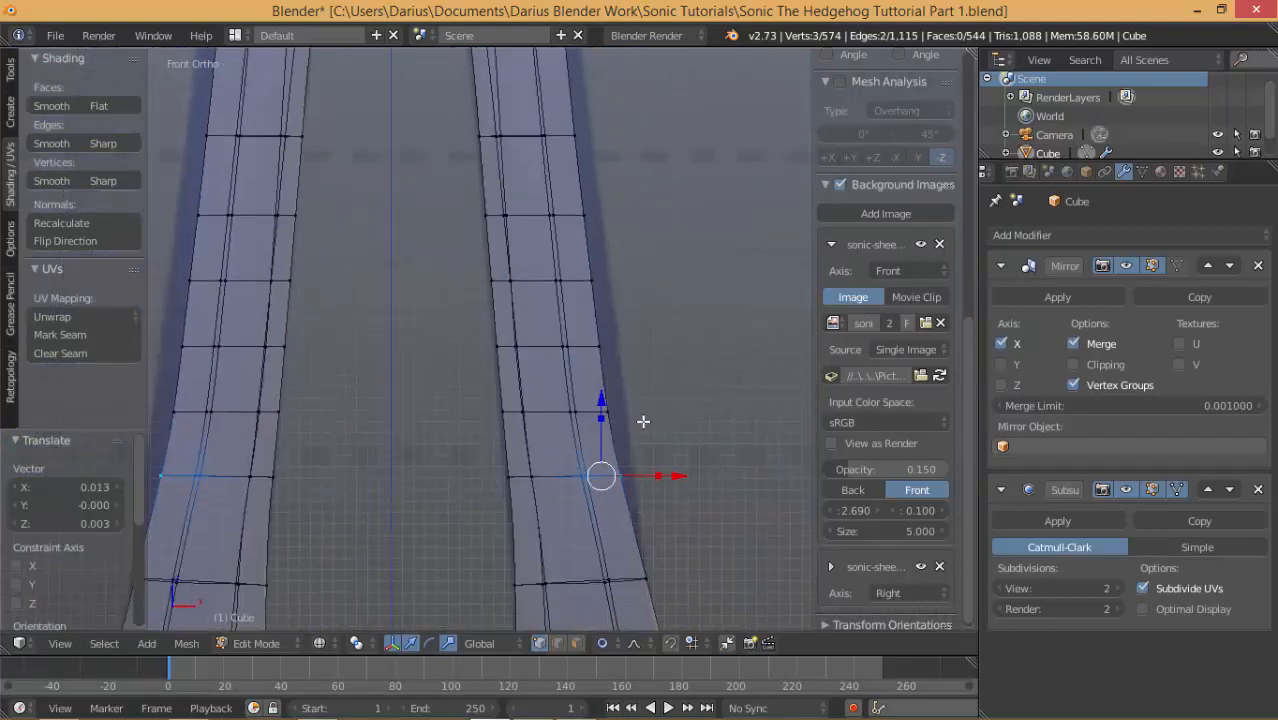
{"action": "scroll", "coordinate": [642, 419], "scroll_direction": "down", "scroll_amount": 2}
{"action": "middle_click_drag", "start_coordinate": [605, 302], "coordinate": [611, 357], "text": "shift"}
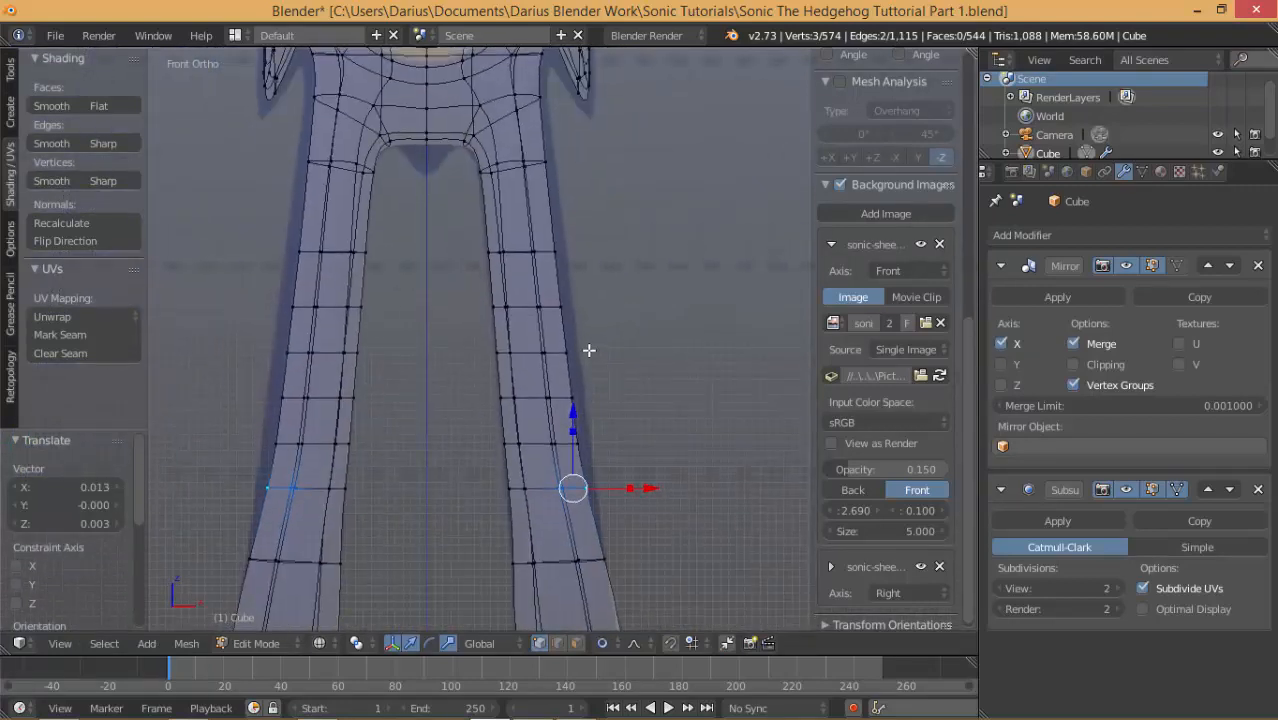
{"action": "key", "text": "b"}
{"action": "left_click_drag", "start_coordinate": [505, 96], "coordinate": [641, 450]}
{"action": "key", "text": "b"}
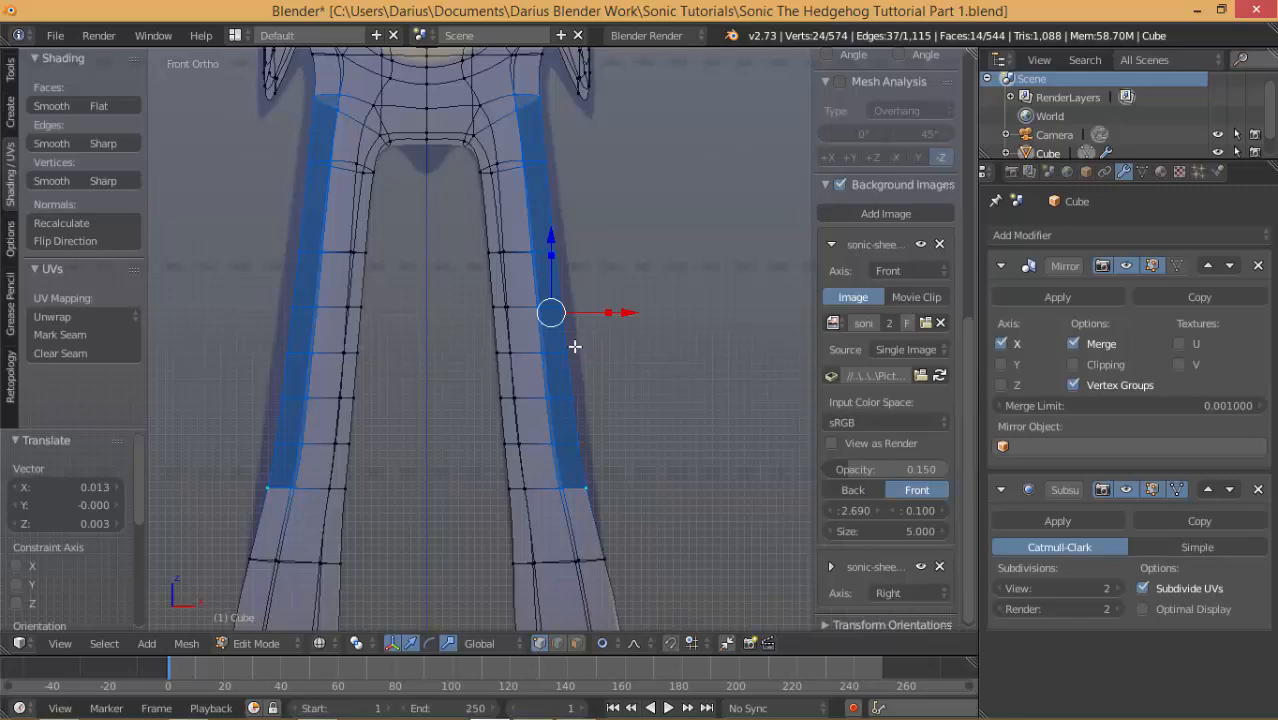
{"action": "key", "text": "g"}
{"action": "scroll", "coordinate": [580, 345], "scroll_direction": "up", "scroll_amount": 2}
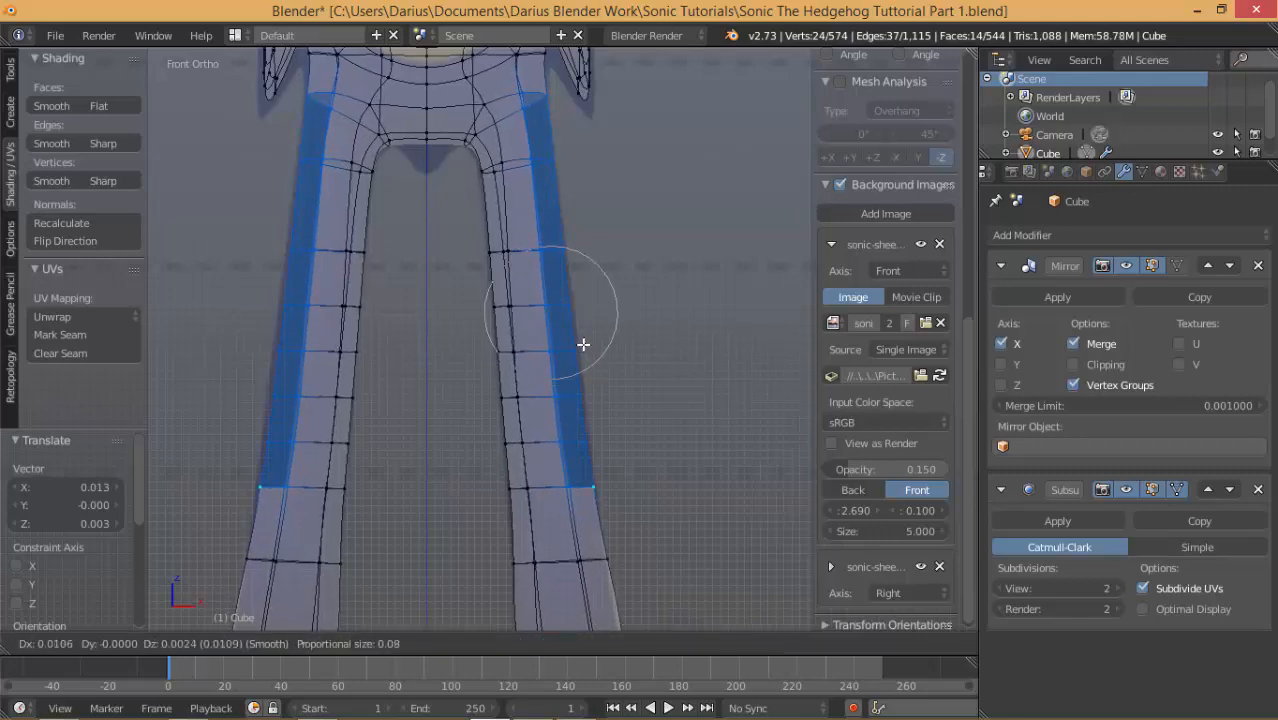
{"action": "scroll", "coordinate": [583, 344], "scroll_direction": "up", "scroll_amount": 7}
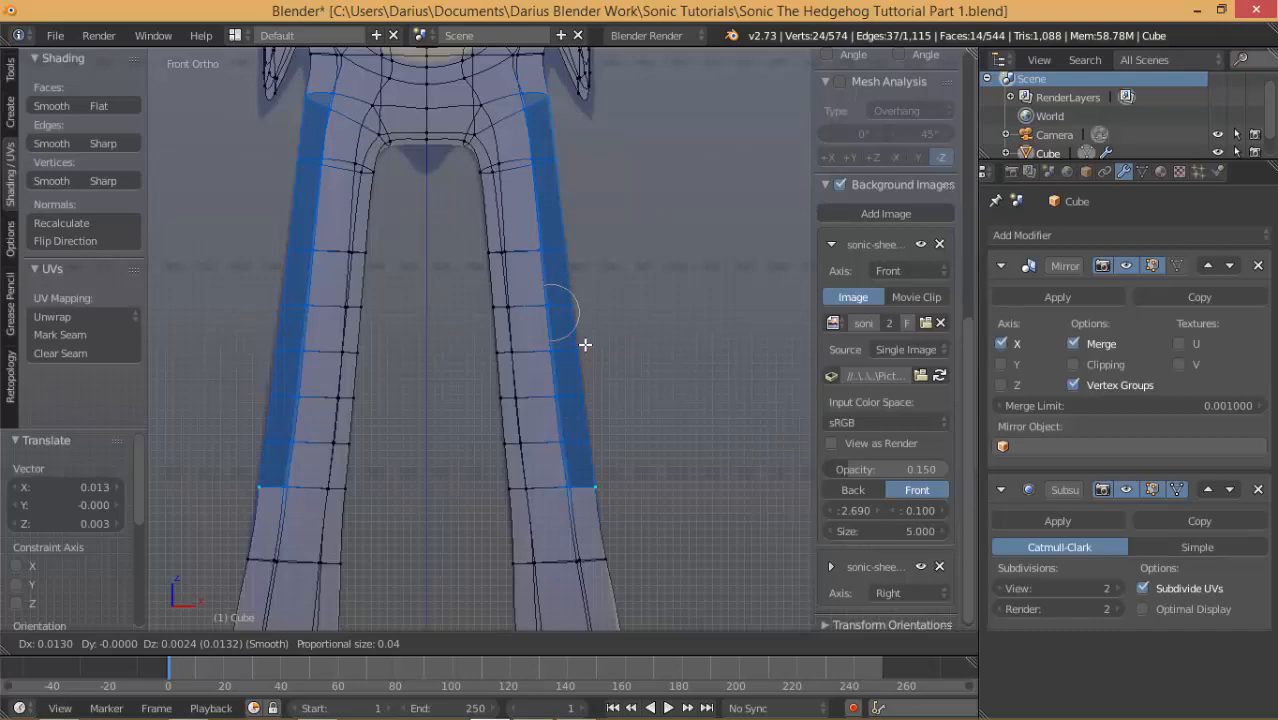
{"action": "scroll", "coordinate": [585, 344], "scroll_direction": "down", "scroll_amount": 4}
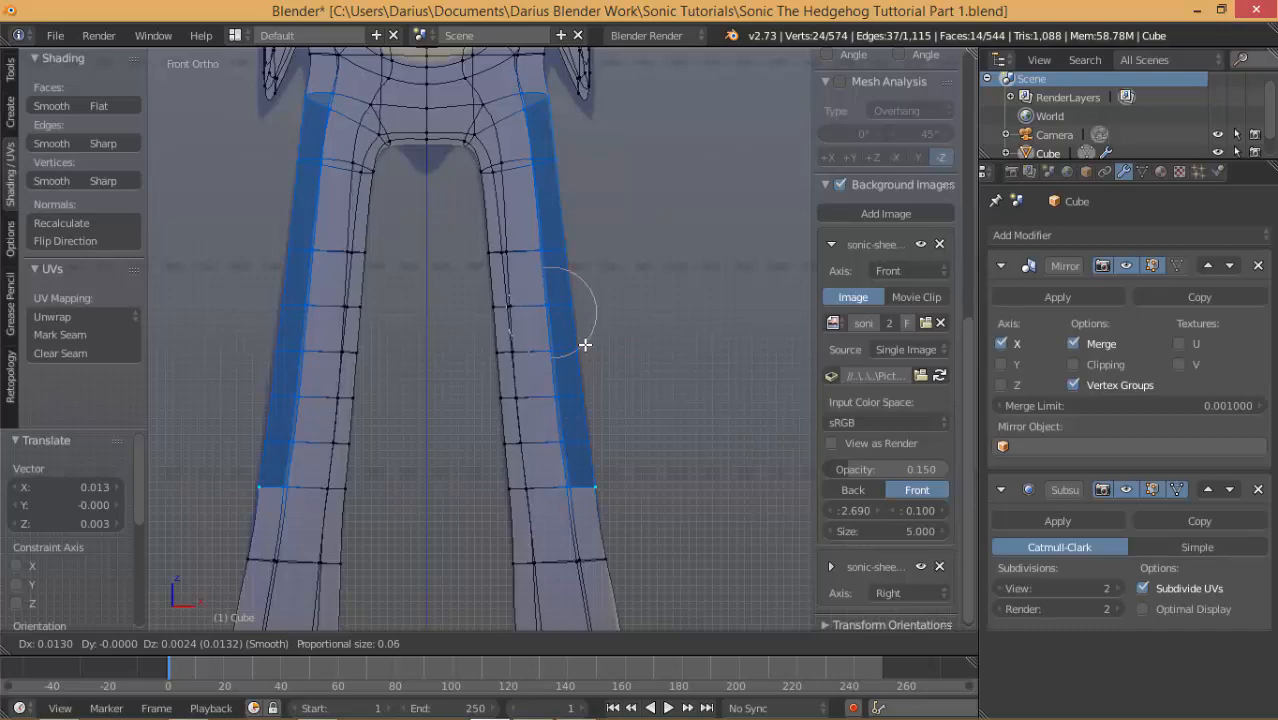
{"action": "scroll", "coordinate": [585, 344], "scroll_direction": "up", "scroll_amount": 3}
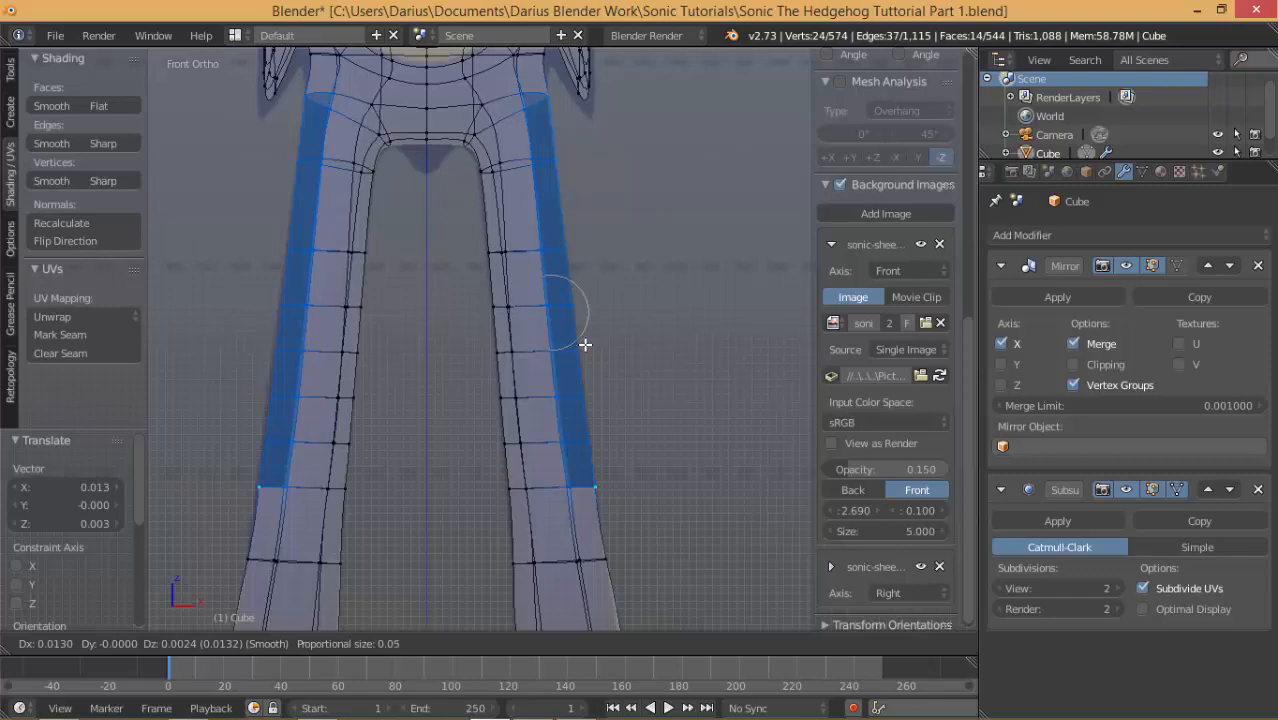
{"action": "scroll", "coordinate": [585, 344], "scroll_direction": "up", "scroll_amount": 3}
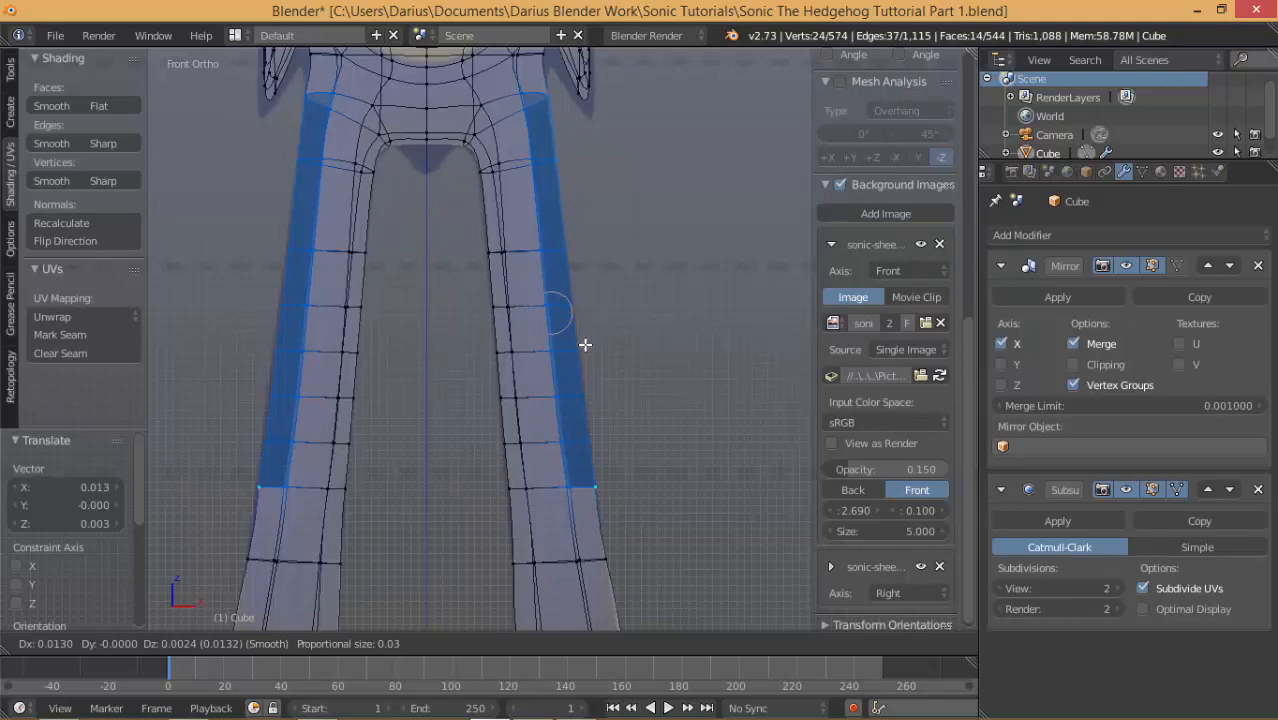
{"action": "left_click", "coordinate": [585, 344]}
{"action": "key", "text": "a"}
In the right side view, move the front vertex at the belly's lower edge about 0.011 in Y and 0.007 in Z with proportional size 0.07.
{"action": "scroll", "coordinate": [585, 344], "scroll_direction": "down", "scroll_amount": 2}
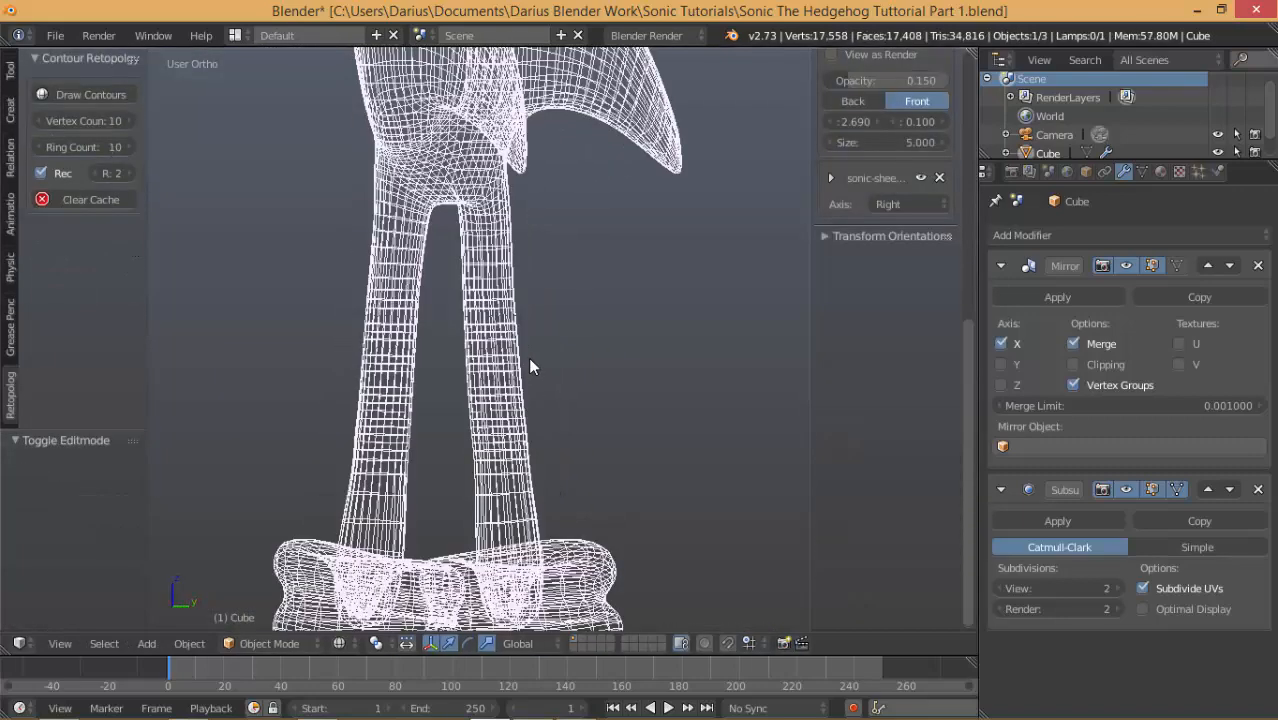
{"action": "middle_click_drag", "start_coordinate": [528, 357], "coordinate": [460, 372]}
{"action": "key", "text": "KP_3"}
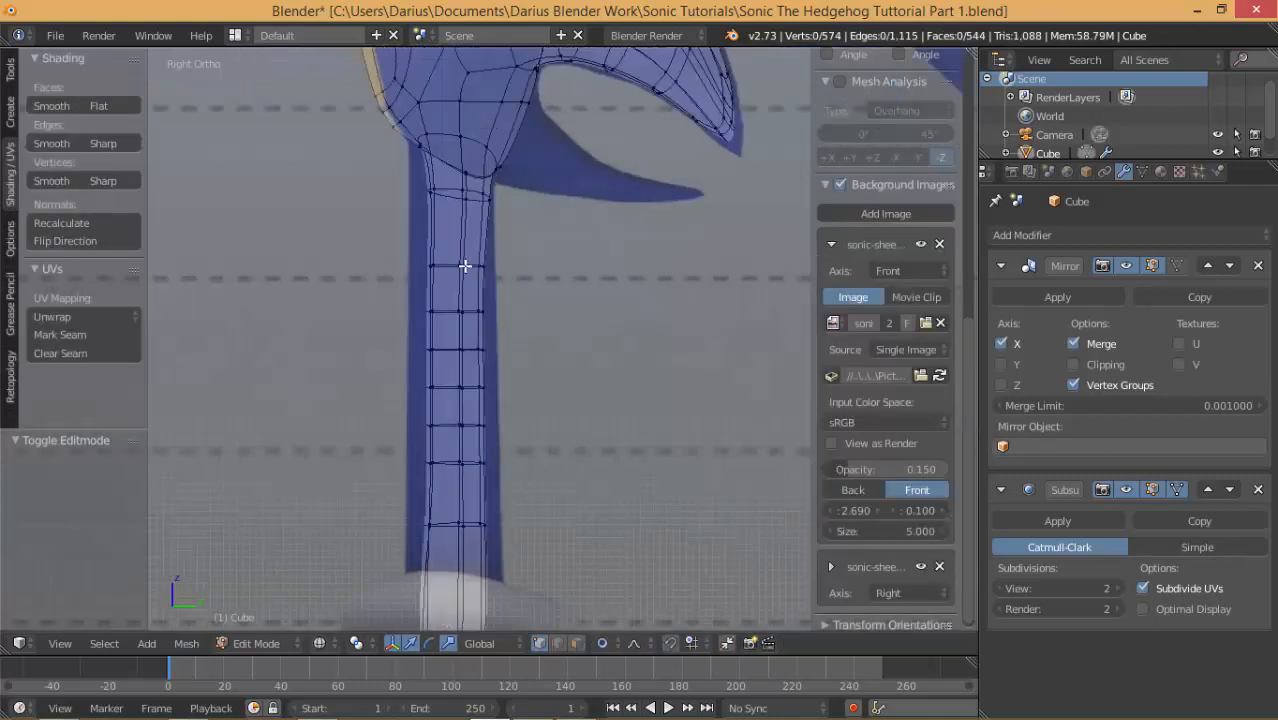
{"action": "middle_click_drag", "start_coordinate": [433, 184], "coordinate": [477, 284], "text": "shift"}
{"action": "scroll", "coordinate": [476, 282], "scroll_direction": "up", "scroll_amount": 3}
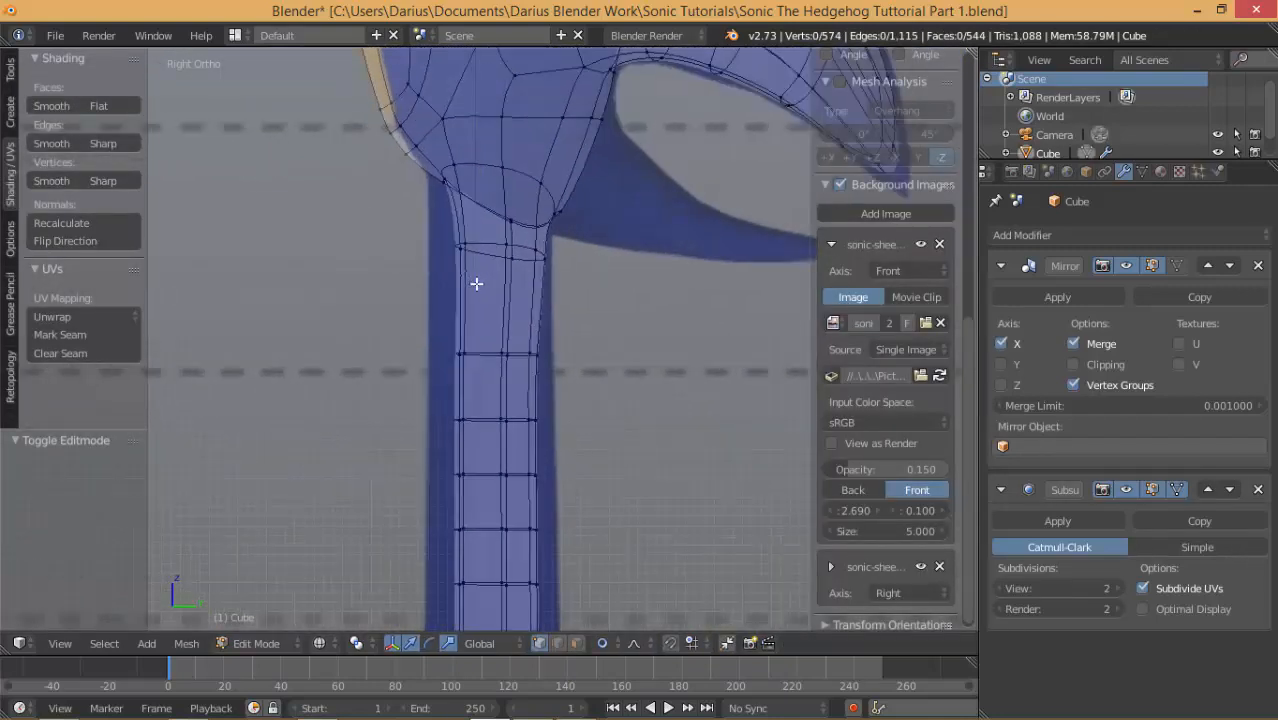
{"action": "middle_click_drag", "start_coordinate": [409, 149], "coordinate": [432, 355], "text": "shift"}
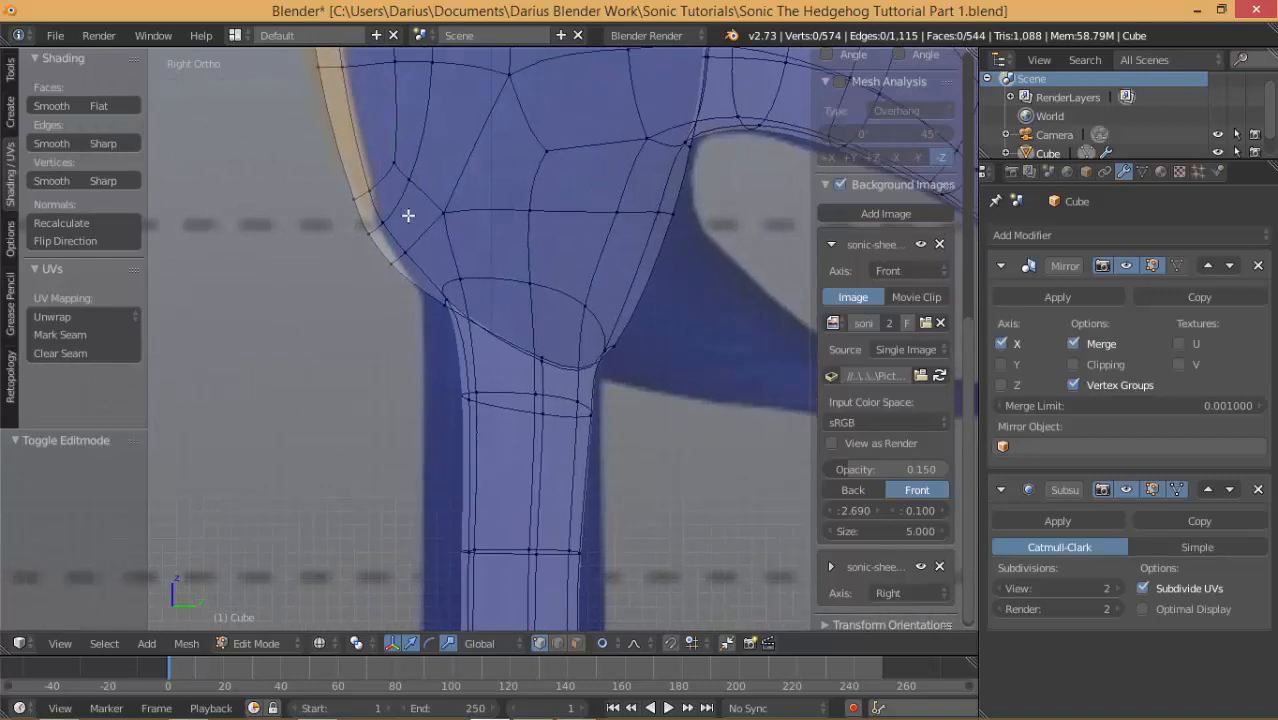
{"action": "right_click", "coordinate": [375, 241]}
{"action": "scroll", "coordinate": [388, 276], "scroll_direction": "down", "scroll_amount": 5}
{"action": "scroll", "coordinate": [388, 276], "scroll_direction": "up", "scroll_amount": 3}
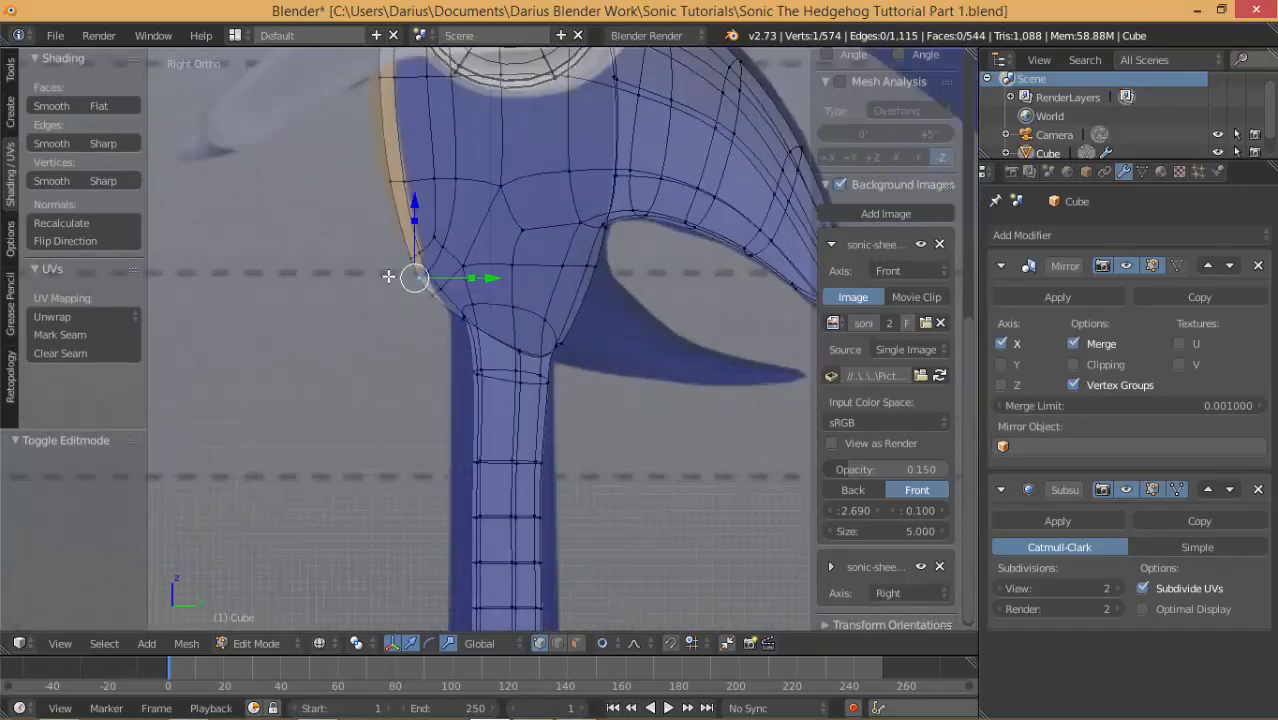
{"action": "scroll", "coordinate": [402, 290], "scroll_direction": "up", "scroll_amount": 2}
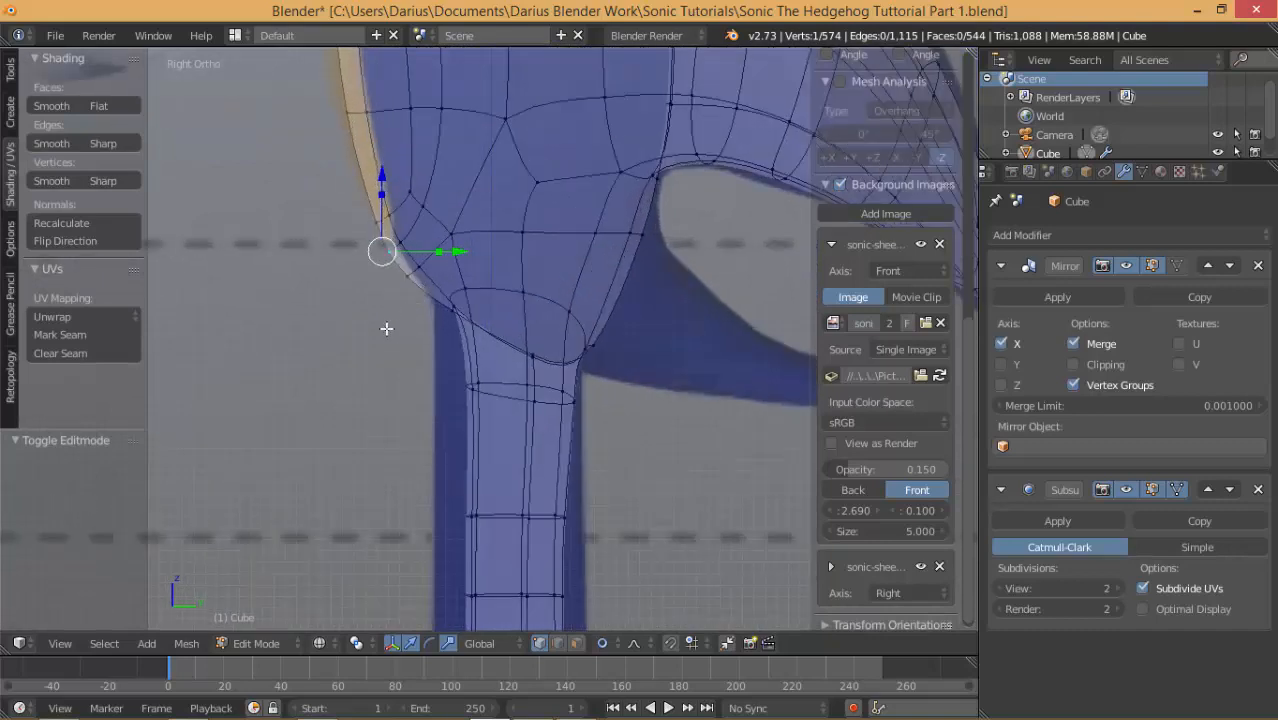
{"action": "key", "text": "g"}
{"action": "scroll", "coordinate": [390, 329], "scroll_direction": "down", "scroll_amount": 3}
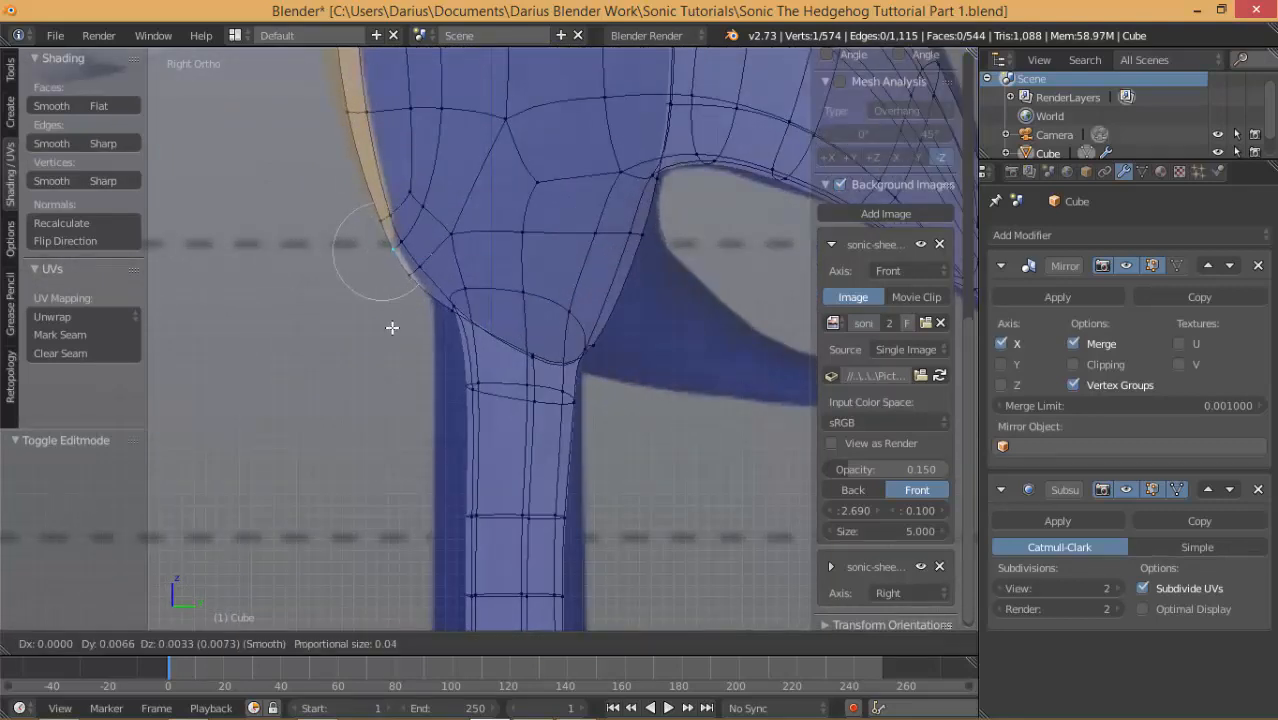
{"action": "scroll", "coordinate": [394, 325], "scroll_direction": "down", "scroll_amount": 3}
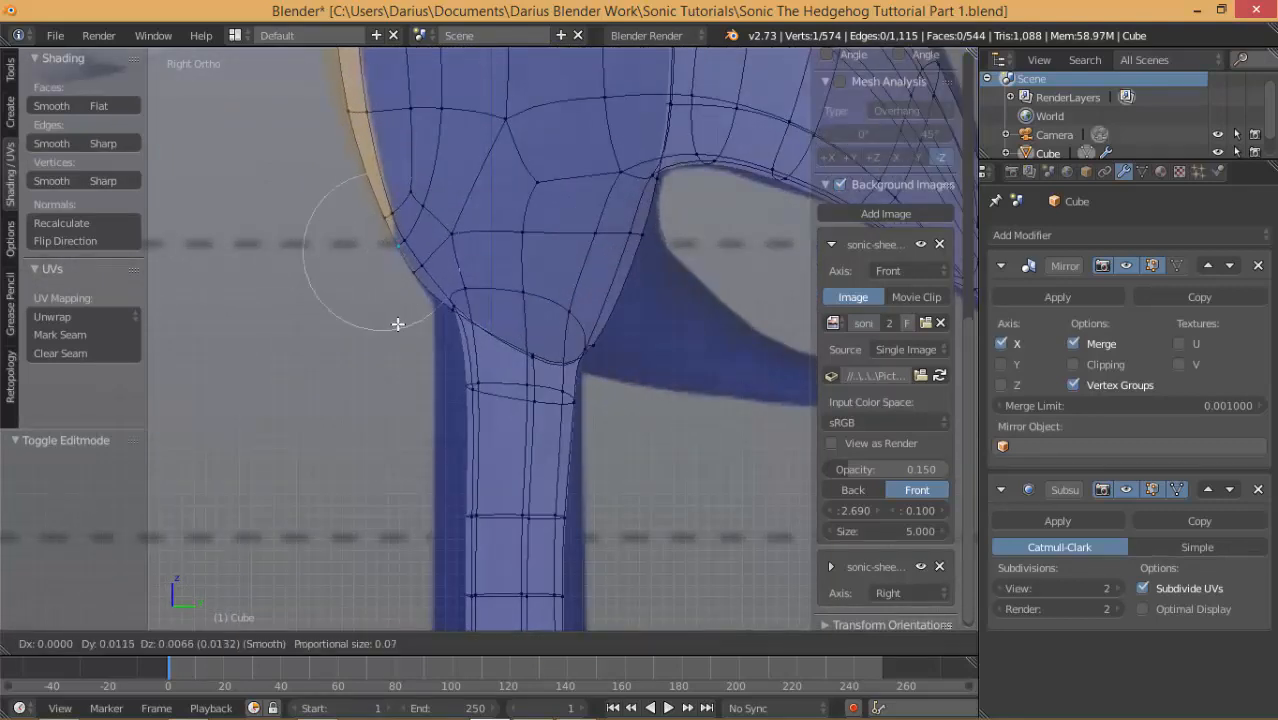
{"action": "left_click", "coordinate": [398, 323]}
Select the edge loop around the top of the leg and move it about -0.010 along Y.
{"action": "right_click", "coordinate": [476, 375]}
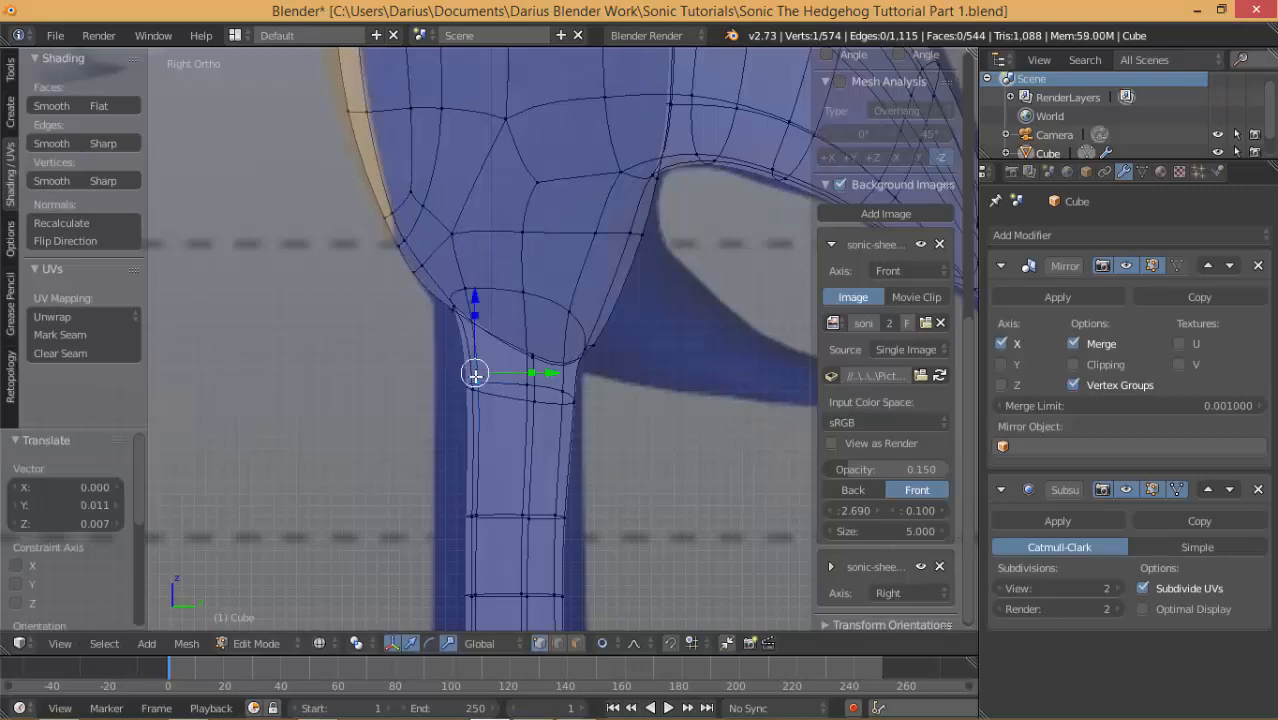
{"action": "right_click", "coordinate": [532, 385], "text": "alt"}
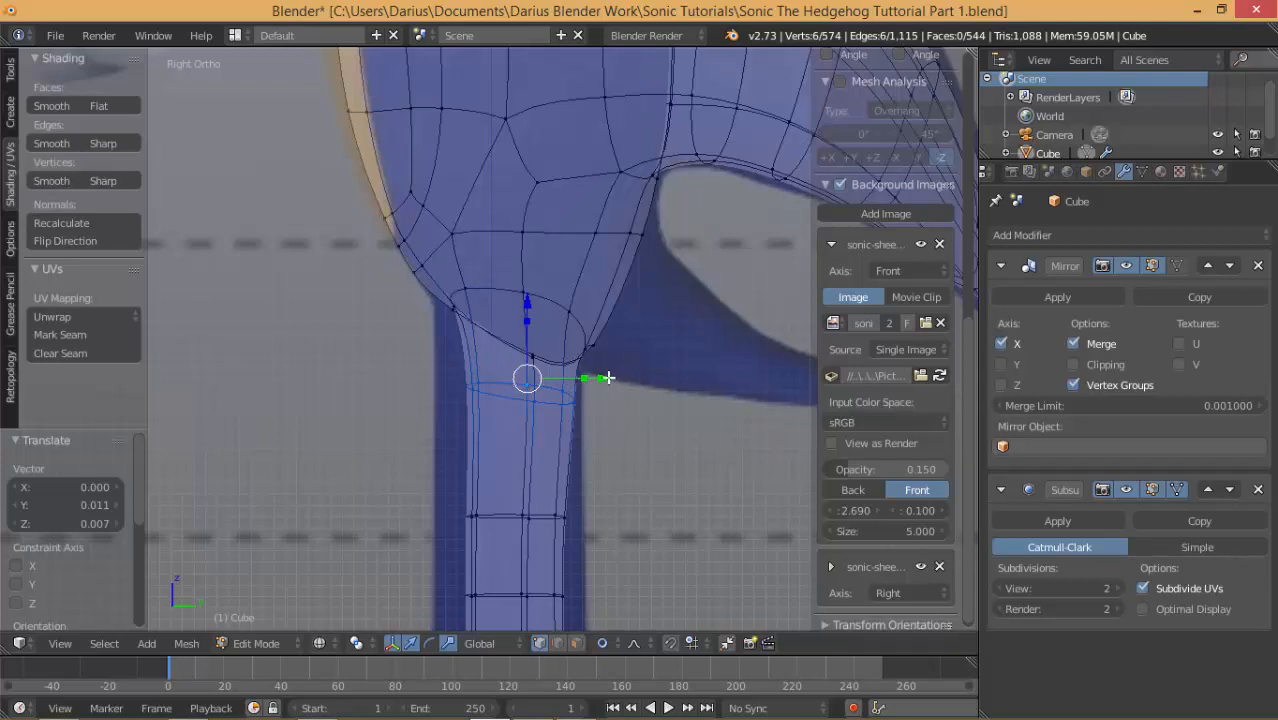
{"action": "left_click_drag", "start_coordinate": [605, 377], "coordinate": [596, 382]}
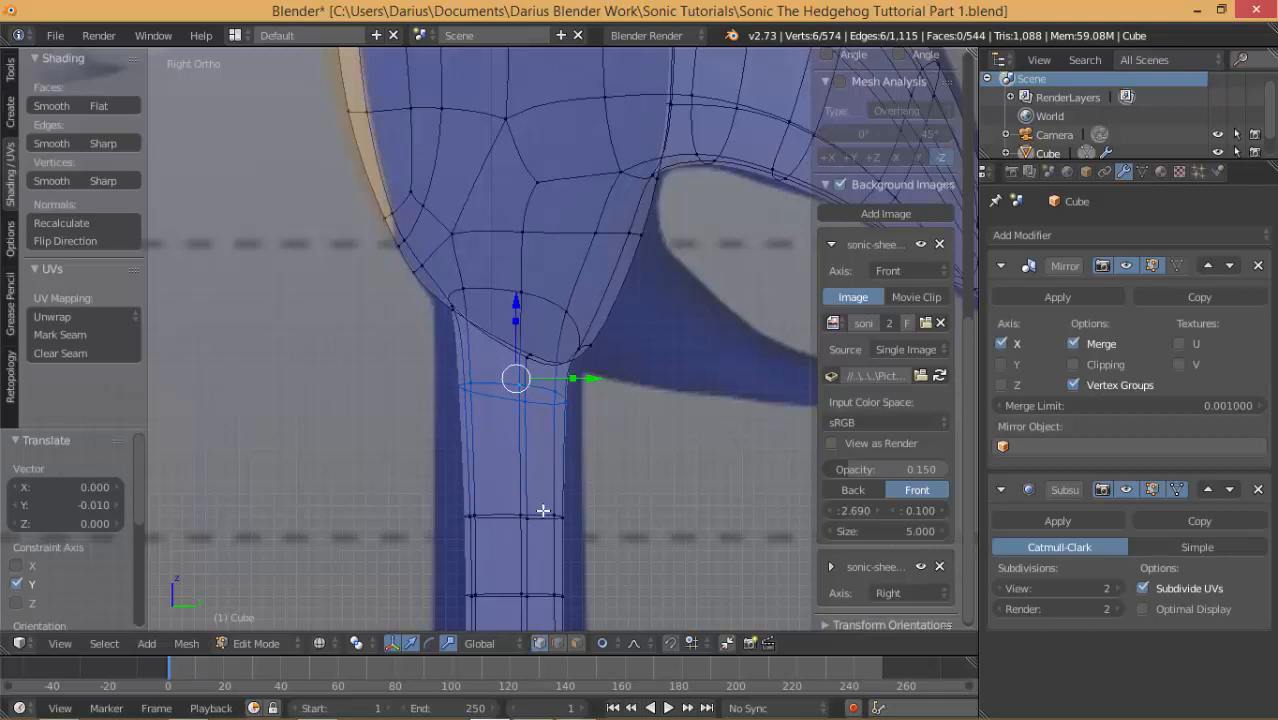
Add the remaining leg edge loops down to the lower end to the selection and scale them about 1.547 along Y to match the side reference.
{"action": "left_click", "coordinate": [547, 516], "text": "alt+shift"}
{"action": "left_click", "coordinate": [544, 594], "text": "alt+shift"}
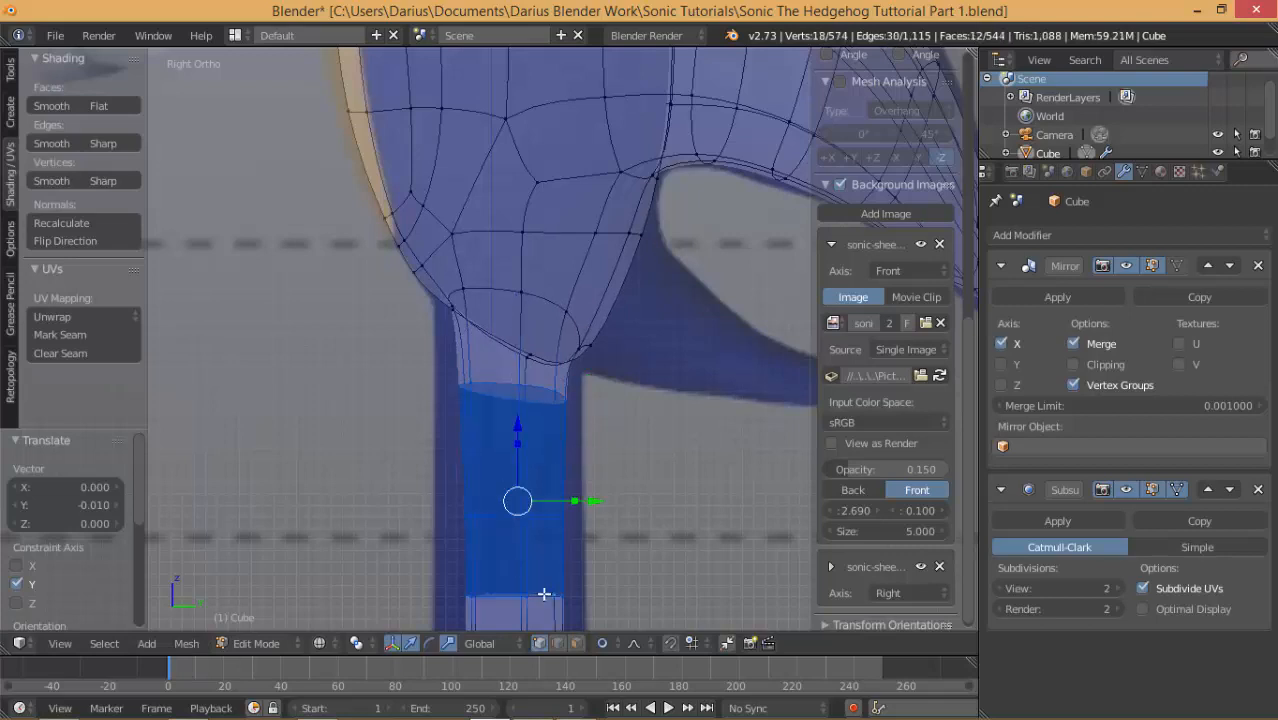
{"action": "middle_click_drag", "start_coordinate": [544, 592], "coordinate": [540, 336], "text": "shift"}
{"action": "left_click", "coordinate": [534, 388], "text": "alt+shift"}
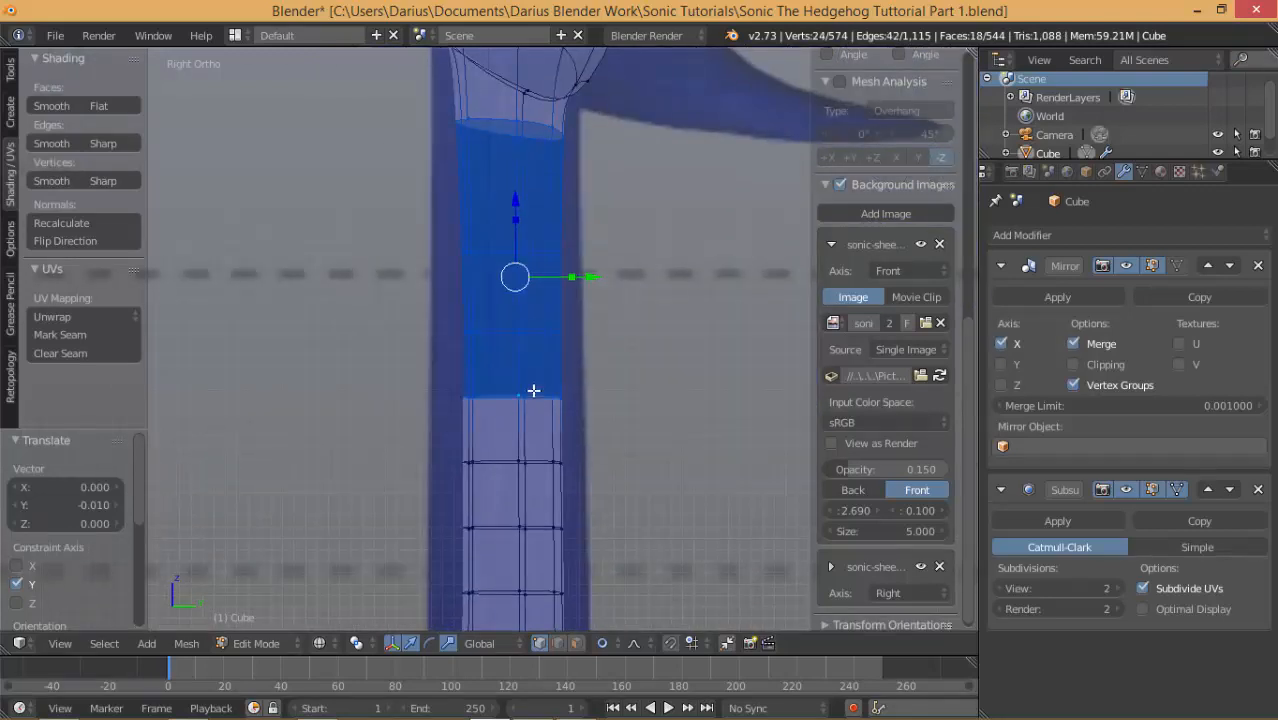
{"action": "left_click", "coordinate": [533, 463], "text": "alt+shift"}
{"action": "left_click", "coordinate": [538, 527], "text": "alt+shift"}
{"action": "left_click", "coordinate": [539, 590], "text": "alt+shift"}
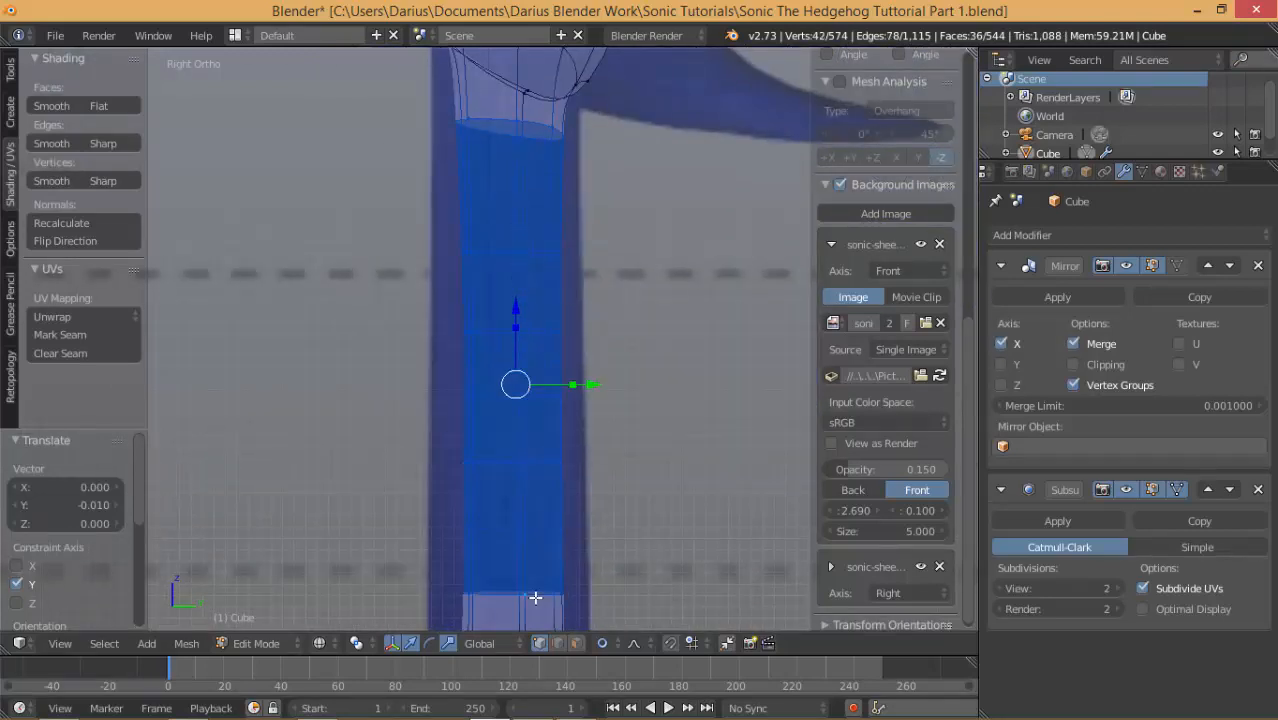
{"action": "middle_click_drag", "start_coordinate": [525, 470], "coordinate": [491, 214], "text": "shift"}
{"action": "left_click", "coordinate": [478, 317], "text": "alt+shift"}
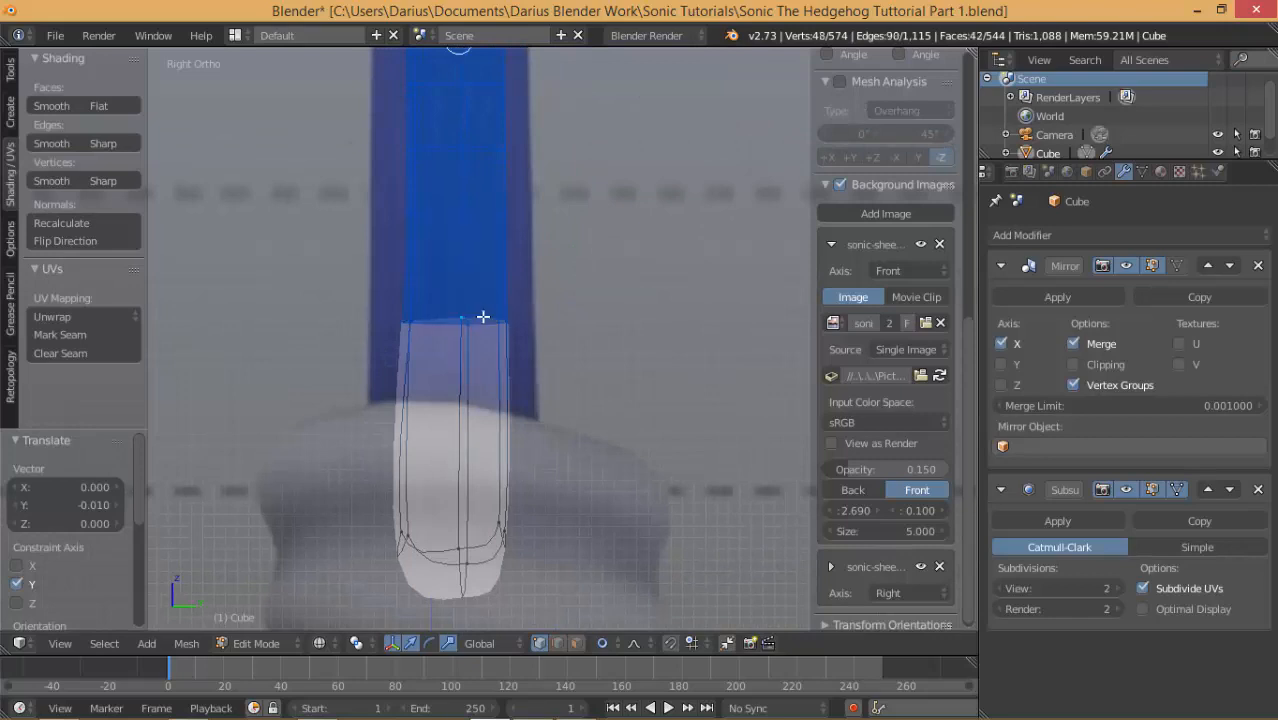
{"action": "key", "text": "b"}
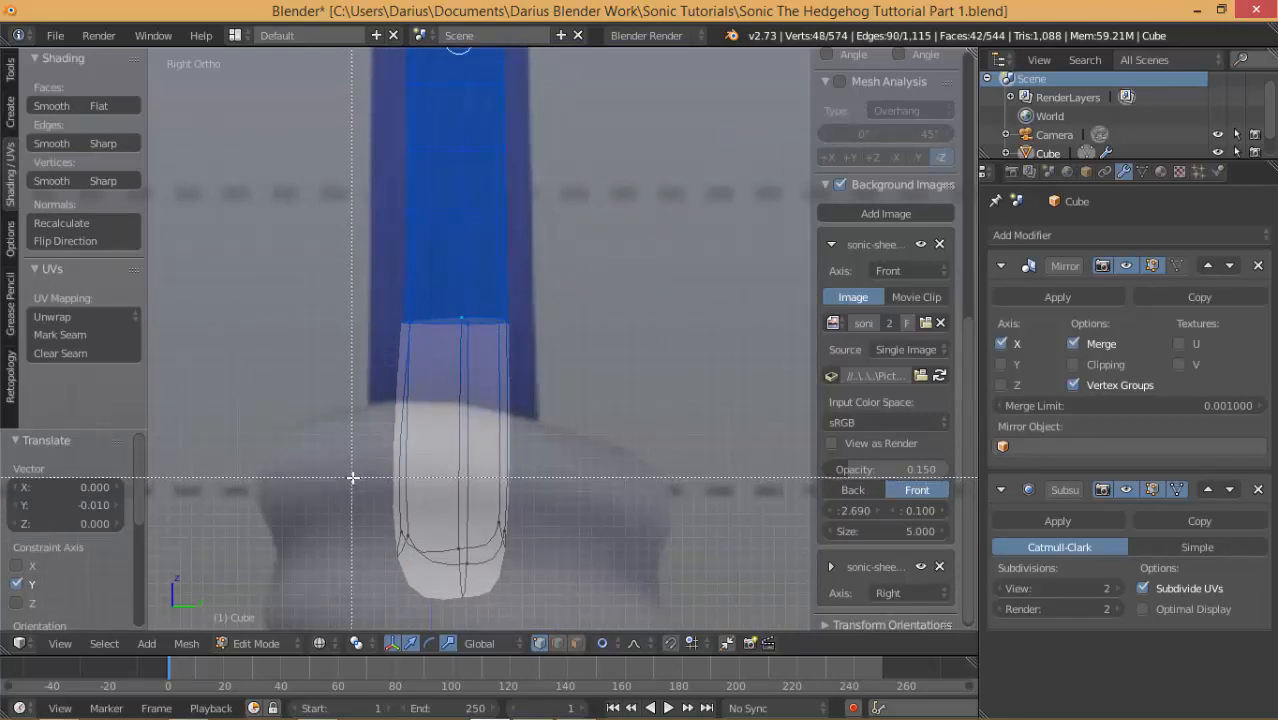
{"action": "left_click_drag", "start_coordinate": [350, 478], "coordinate": [585, 588]}
{"action": "middle_click_drag", "start_coordinate": [546, 251], "coordinate": [569, 411], "text": "shift"}
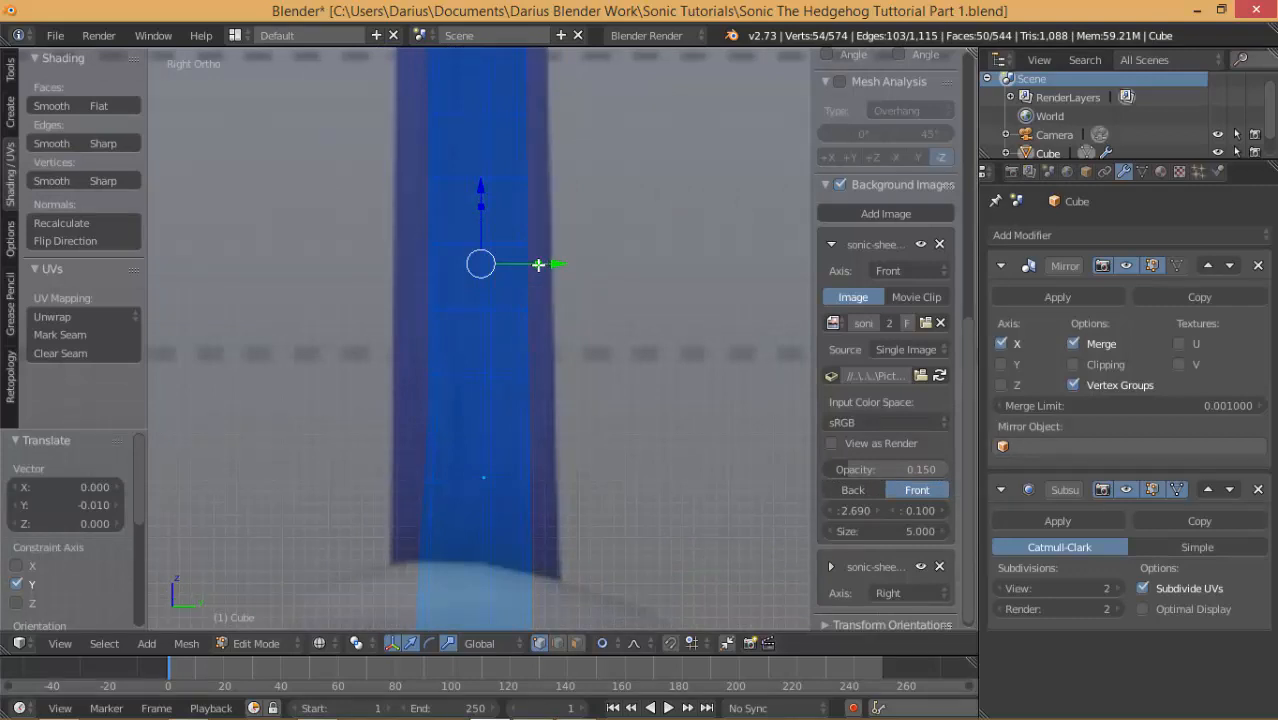
{"action": "key", "text": "s"}
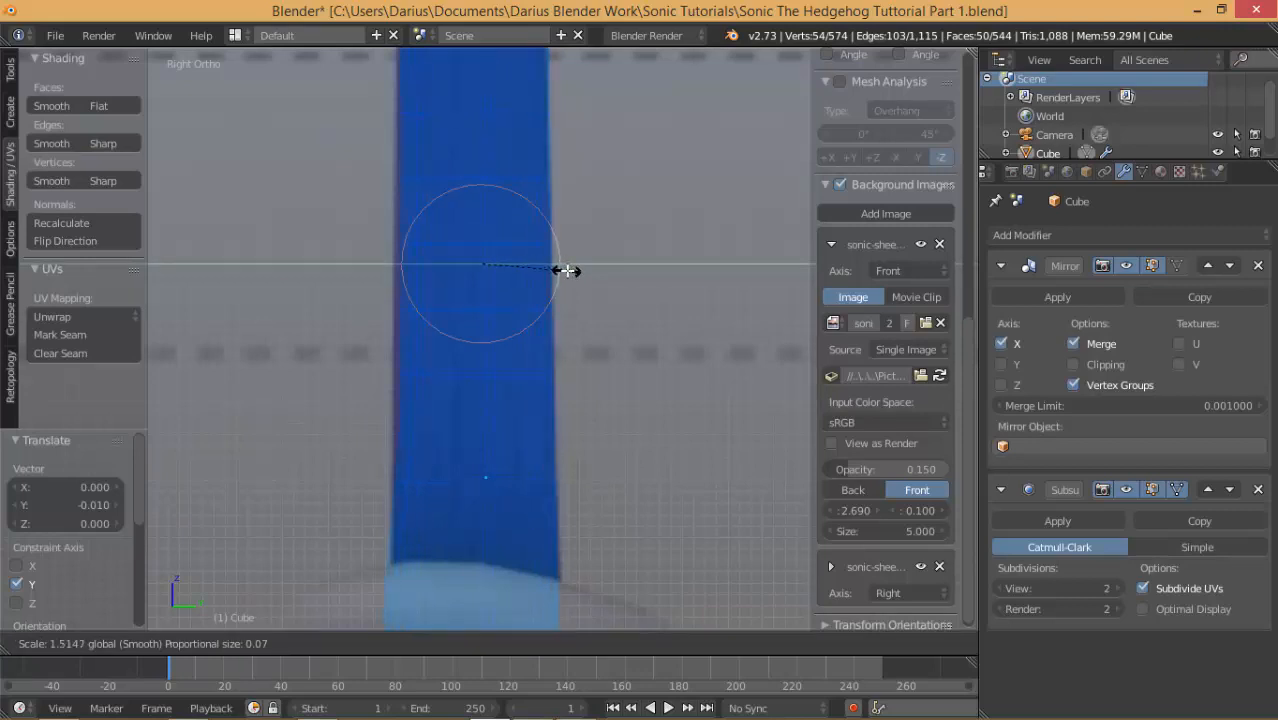
{"action": "left_click", "coordinate": [566, 270]}
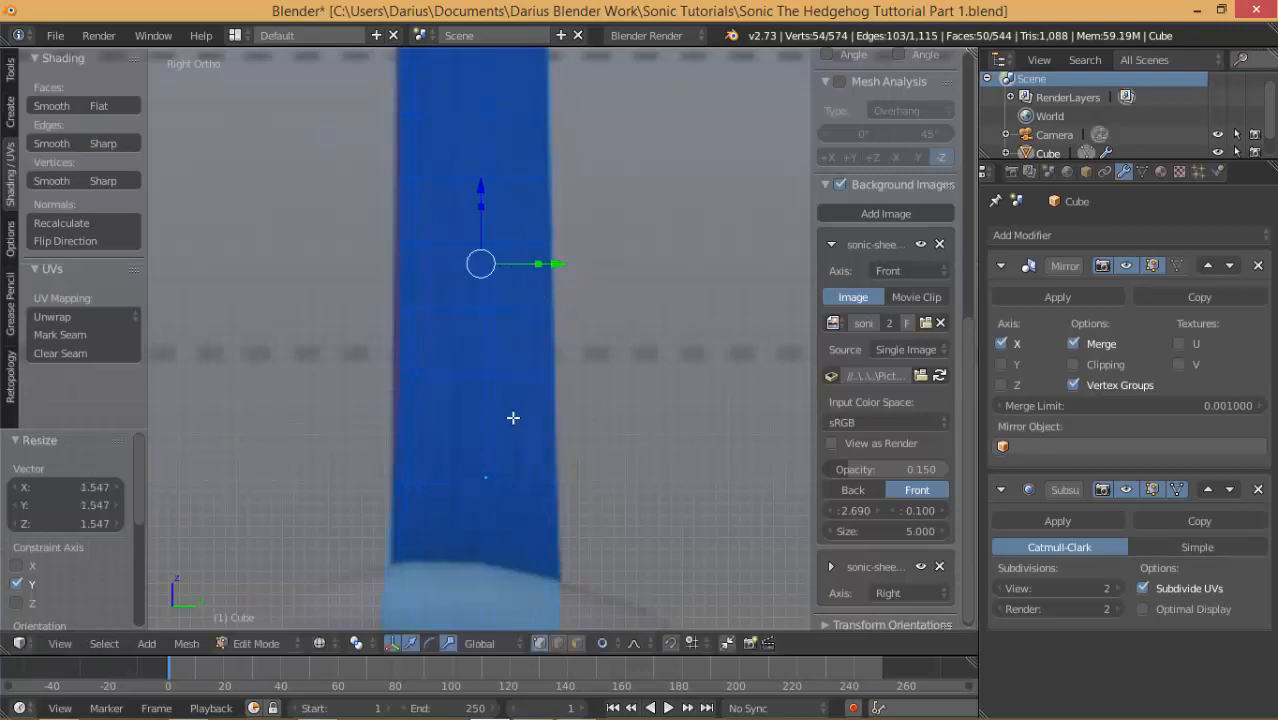
Select the five rear vertices where the leg meets the body and move them about -0.008 along Y.
{"action": "scroll", "coordinate": [505, 400], "scroll_direction": "down", "scroll_amount": 4}
{"action": "middle_click_drag", "start_coordinate": [490, 415], "coordinate": [496, 494], "text": "shift"}
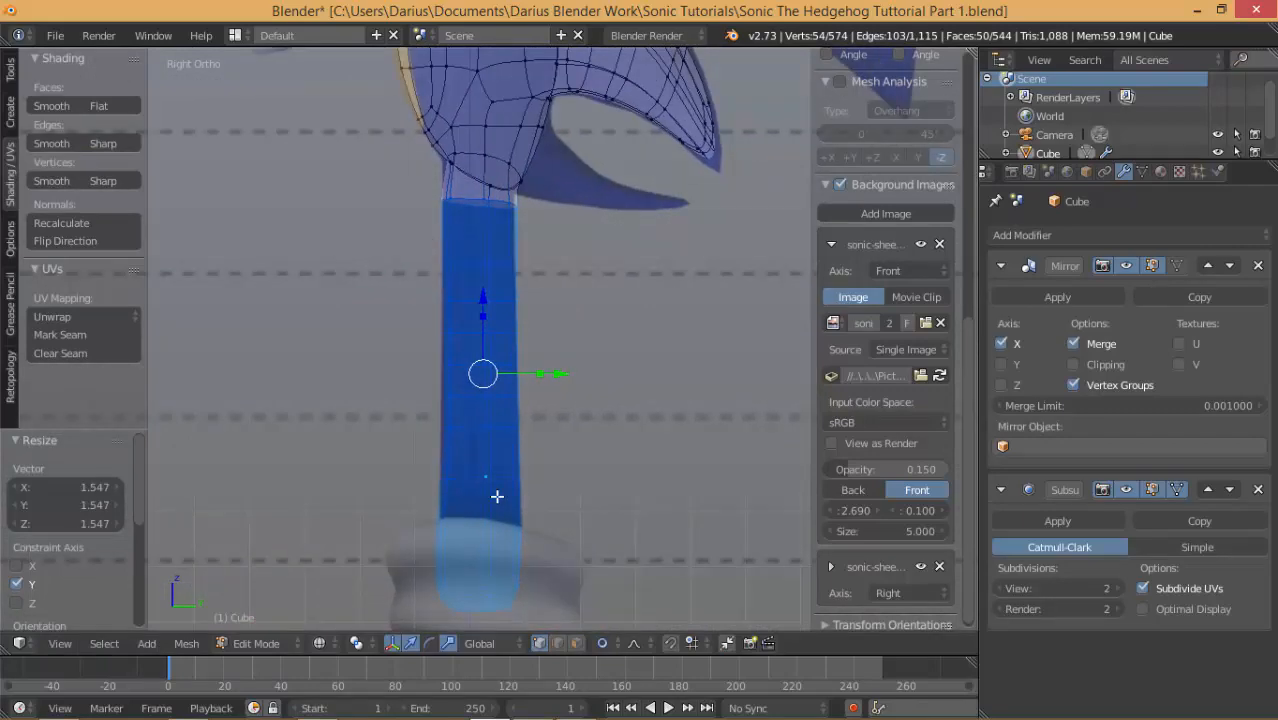
{"action": "mouse_move", "coordinate": [513, 354]}
{"action": "middle_mouse_down", "text": "shift"}
{"action": "mouse_move", "coordinate": [525, 450]}
{"action": "mouse_move", "coordinate": [508, 491]}
{"action": "middle_mouse_up", "text": "shift"}
{"action": "scroll", "coordinate": [531, 485], "scroll_direction": "up", "scroll_amount": 5}
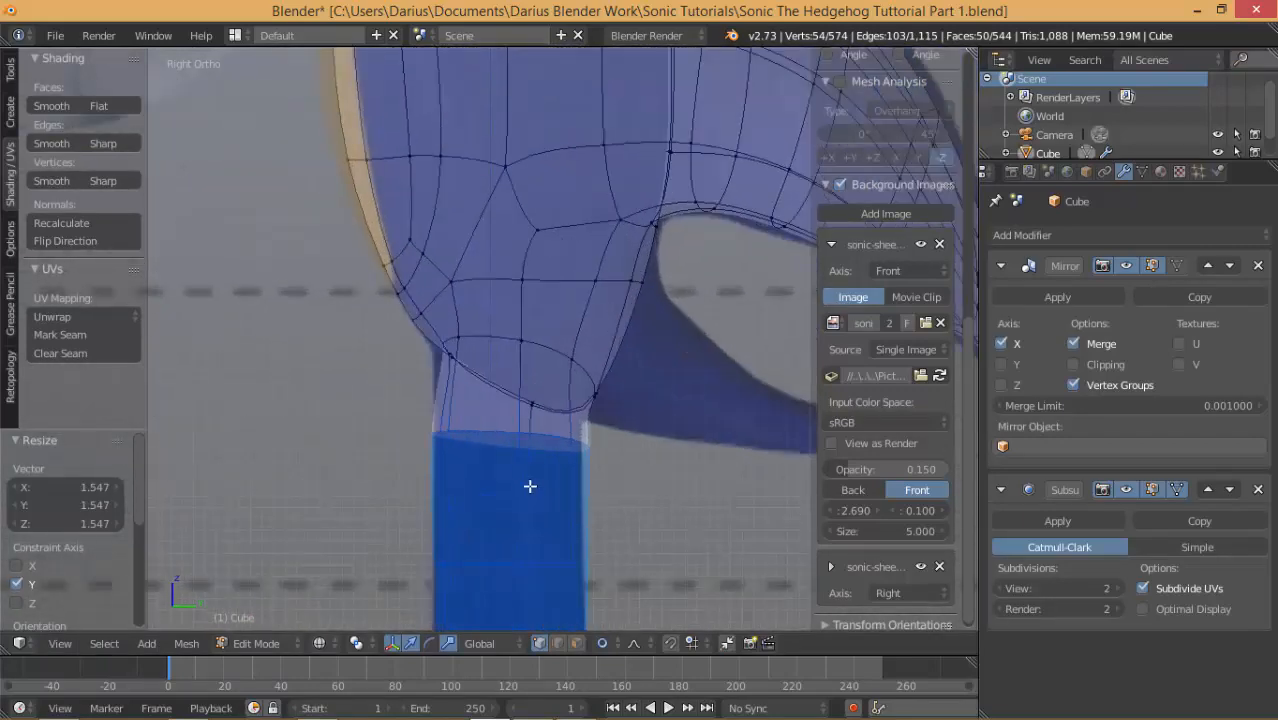
{"action": "right_click", "coordinate": [642, 414]}
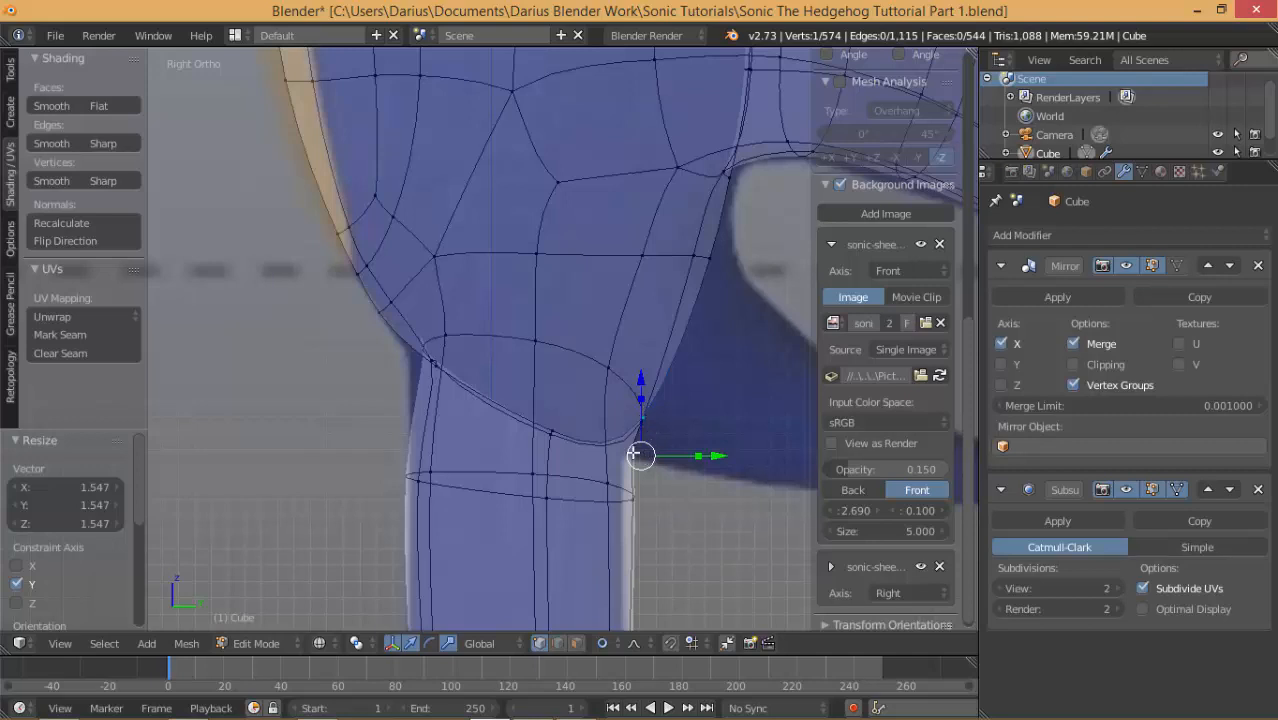
{"action": "key", "text": "b"}
{"action": "left_click_drag", "start_coordinate": [679, 486], "coordinate": [680, 488]}
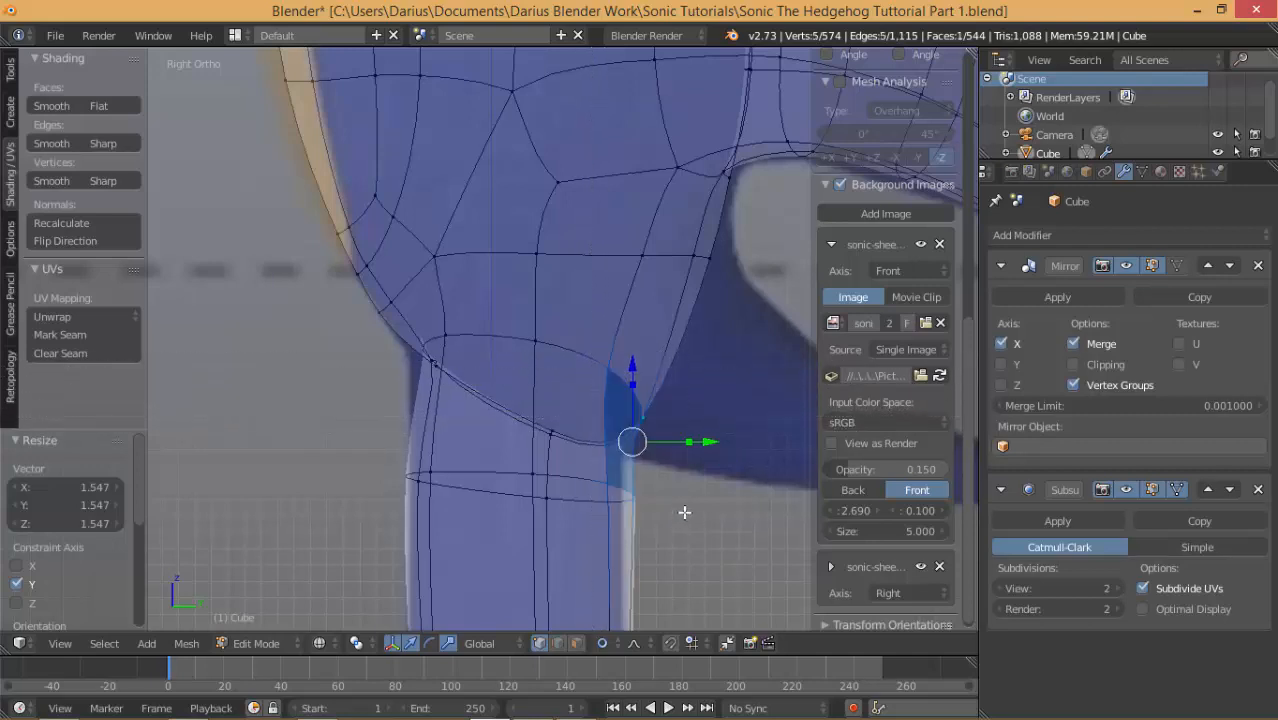
{"action": "left_click_drag", "start_coordinate": [713, 439], "coordinate": [703, 437]}
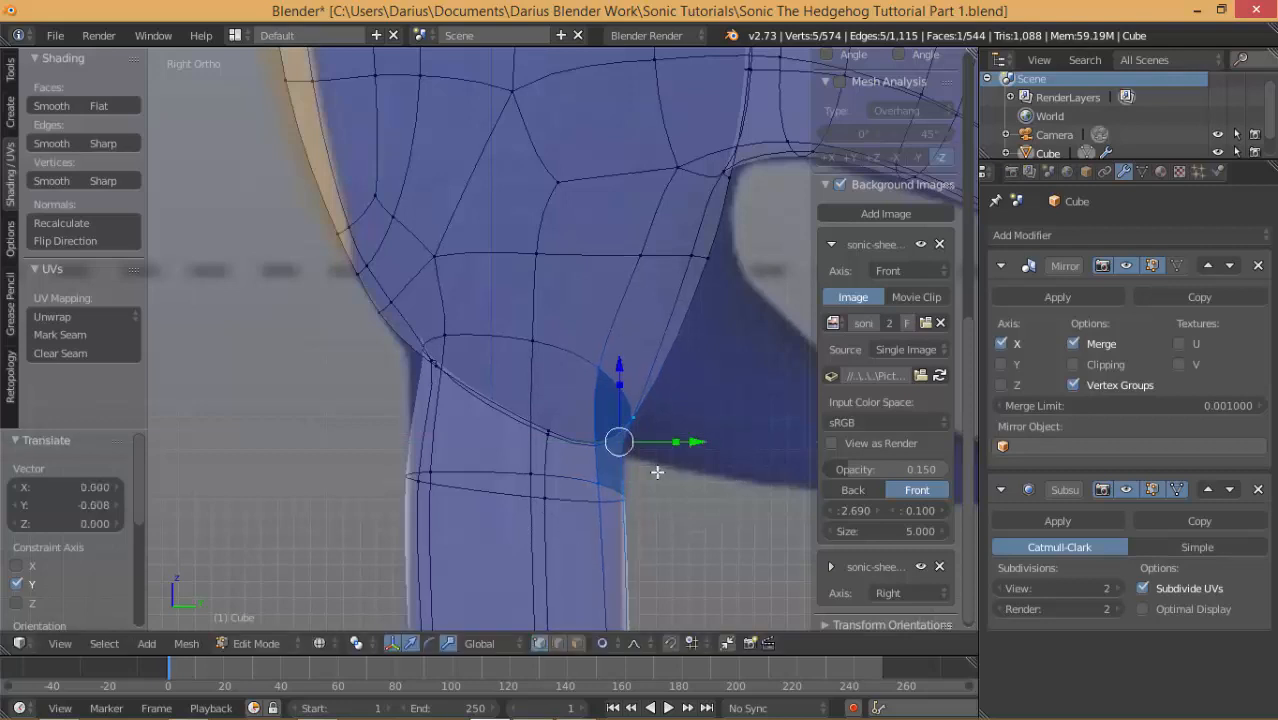
Select the two front vertices of the leg's upper edge loop and move them about 0.004 along Y.
{"action": "key", "text": "a"}
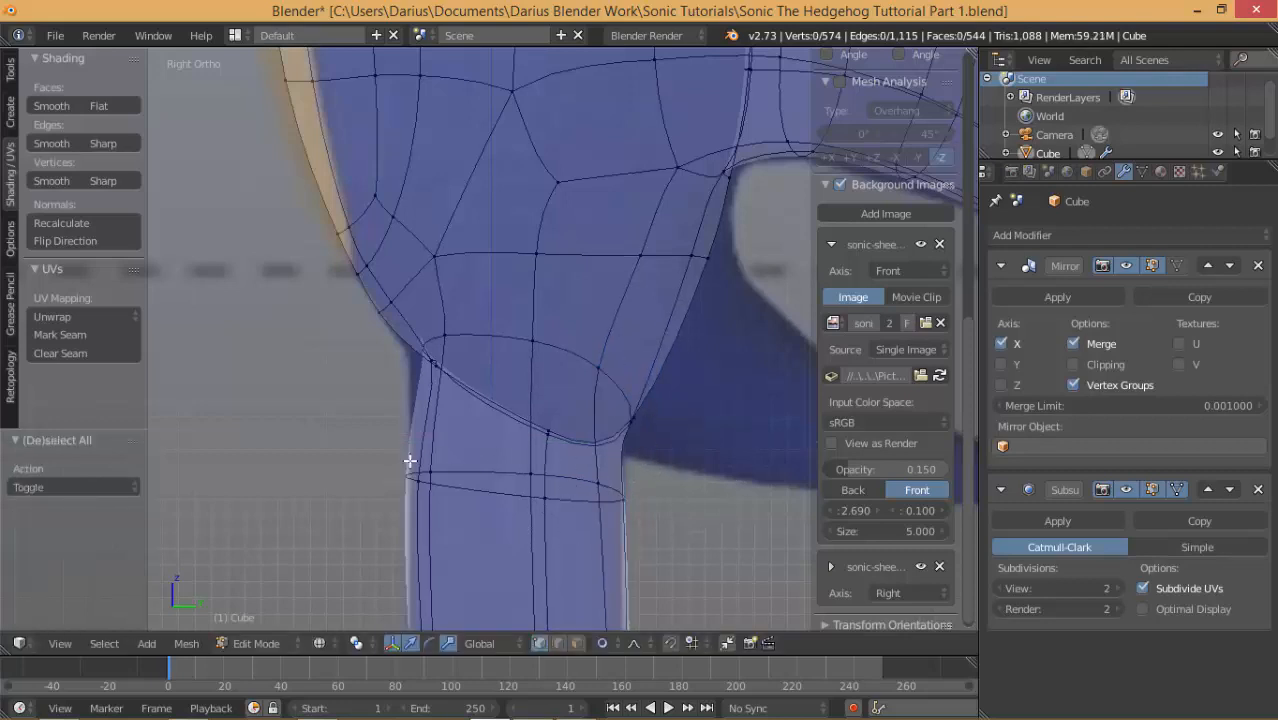
{"action": "key", "text": "b"}
{"action": "left_click_drag", "start_coordinate": [408, 452], "coordinate": [476, 522]}
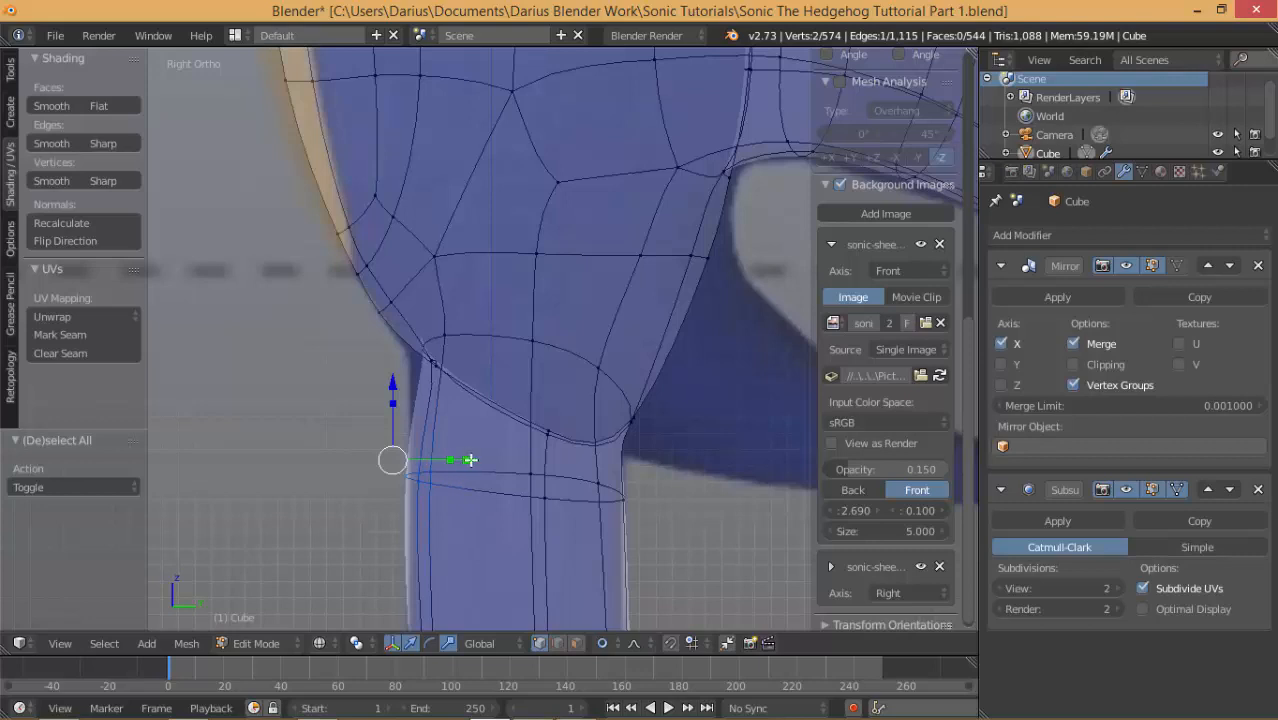
{"action": "left_click_drag", "start_coordinate": [469, 461], "coordinate": [477, 448]}
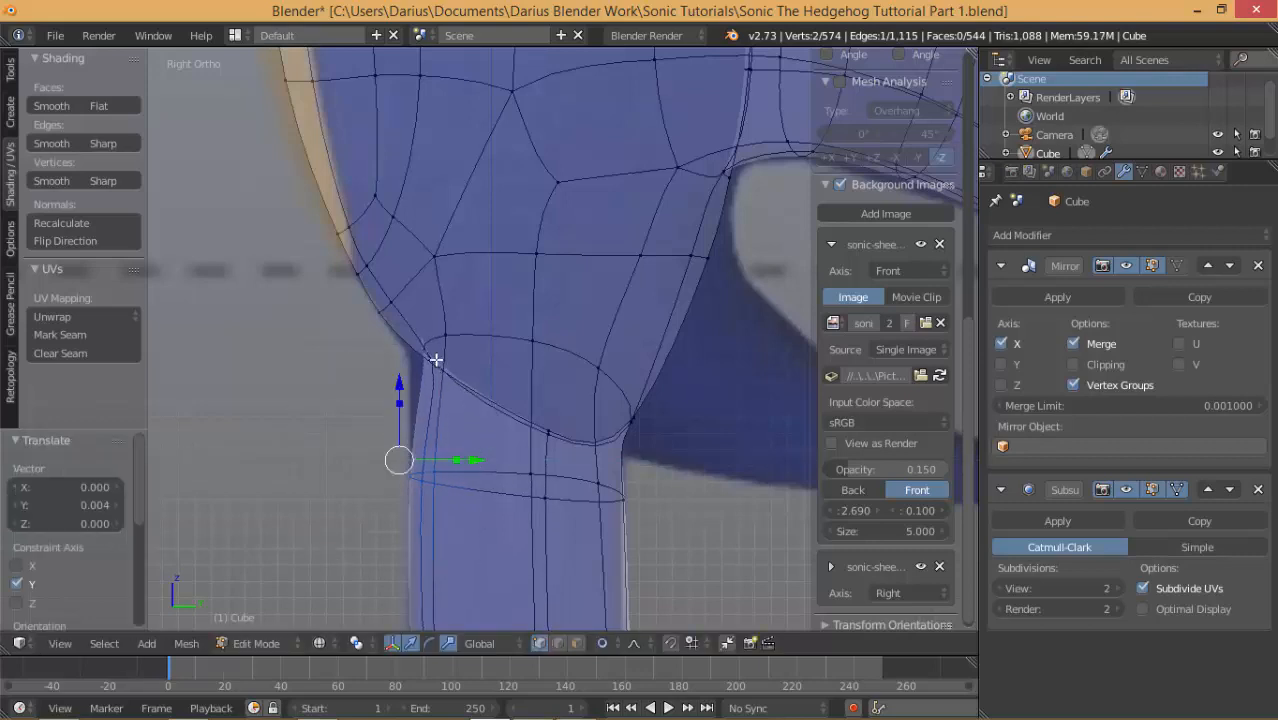
Move the front vertices where the leg meets the belly about -0.016 in Y and 0.005 in Z with proportional size 0.04.
{"action": "right_click", "coordinate": [433, 362]}
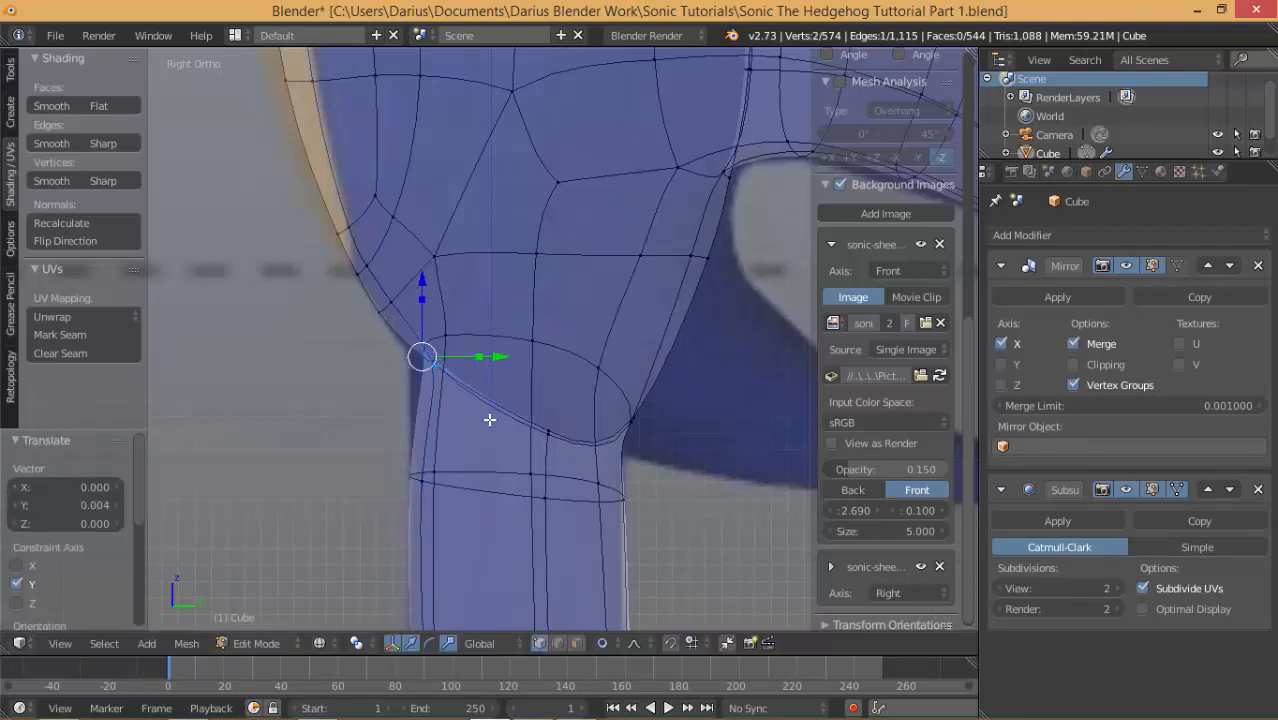
{"action": "key", "text": "g"}
{"action": "scroll", "coordinate": [466, 416], "scroll_direction": "up", "scroll_amount": 3}
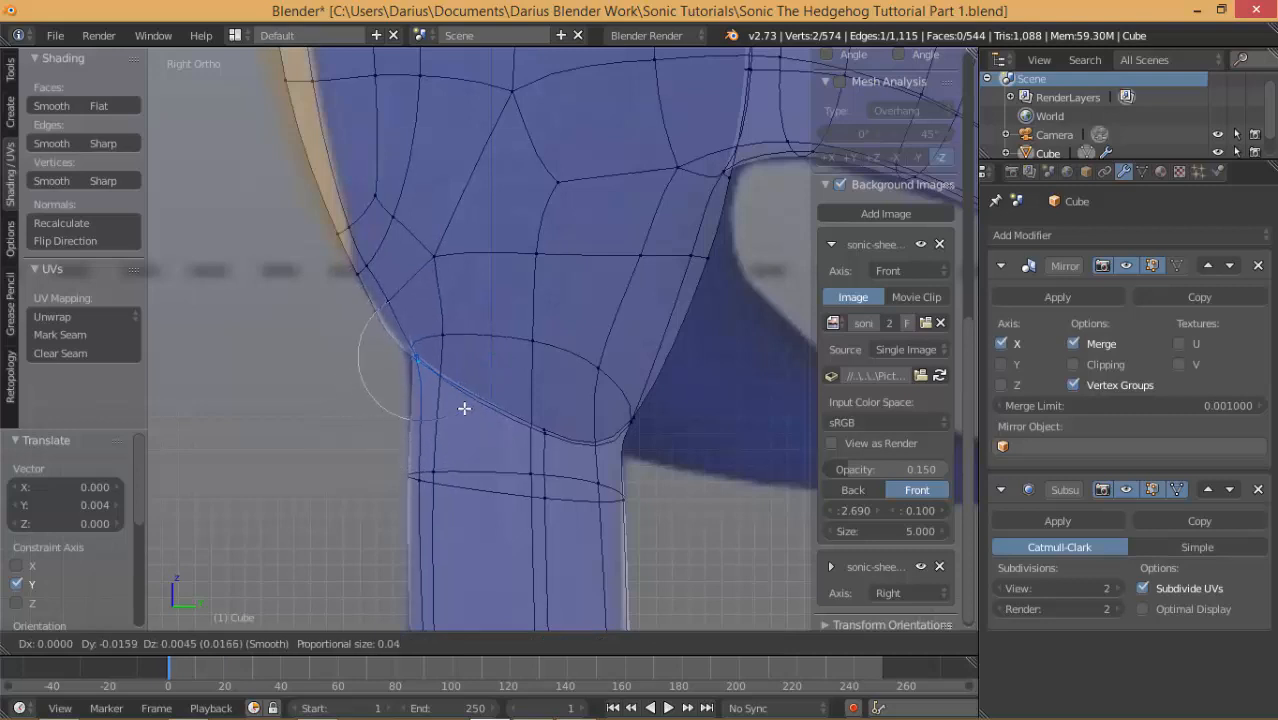
{"action": "right_click", "coordinate": [463, 405]}
{"action": "key", "text": "a"}
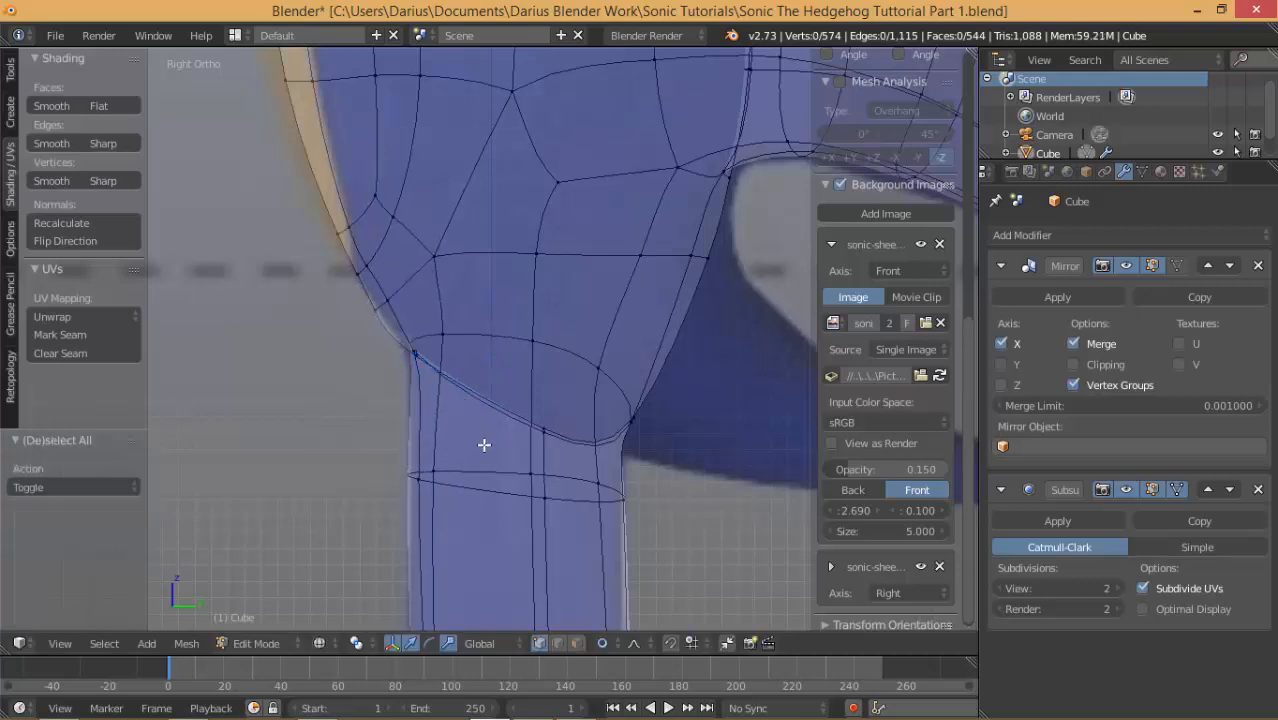
Switch the viewport to solid shading and show the hips and upper legs in front view in Edit Mode.
{"action": "scroll", "coordinate": [484, 444], "scroll_direction": "down", "scroll_amount": 10}
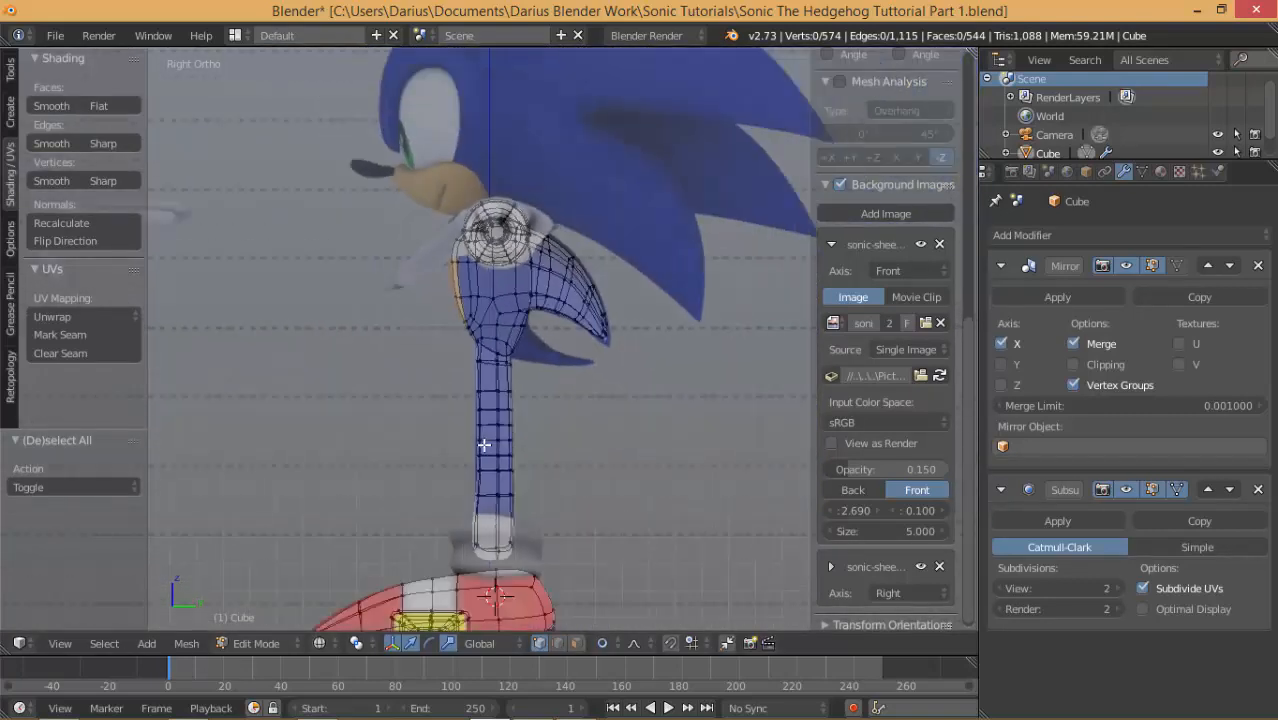
{"action": "key", "text": "Tab"}
{"action": "mouse_move", "coordinate": [467, 482]}
{"action": "middle_mouse_down"}
{"action": "mouse_move", "coordinate": [596, 493]}
{"action": "mouse_move", "coordinate": [422, 519]}
{"action": "mouse_move", "coordinate": [571, 513]}
{"action": "mouse_move", "coordinate": [545, 575]}
{"action": "mouse_move", "coordinate": [606, 55]}
{"action": "mouse_move", "coordinate": [540, 560]}
{"action": "mouse_move", "coordinate": [402, 465]}
{"action": "mouse_move", "coordinate": [456, 462]}
{"action": "mouse_move", "coordinate": [331, 454]}
{"action": "mouse_move", "coordinate": [588, 466]}
{"action": "middle_mouse_up"}
{"action": "key", "text": "z"}
{"action": "key", "text": "Tab"}
{"action": "scroll", "coordinate": [533, 514], "scroll_direction": "up", "scroll_amount": 3}
{"action": "key", "text": "KP_1"}
{"action": "scroll", "coordinate": [586, 437], "scroll_direction": "up", "scroll_amount": 4}
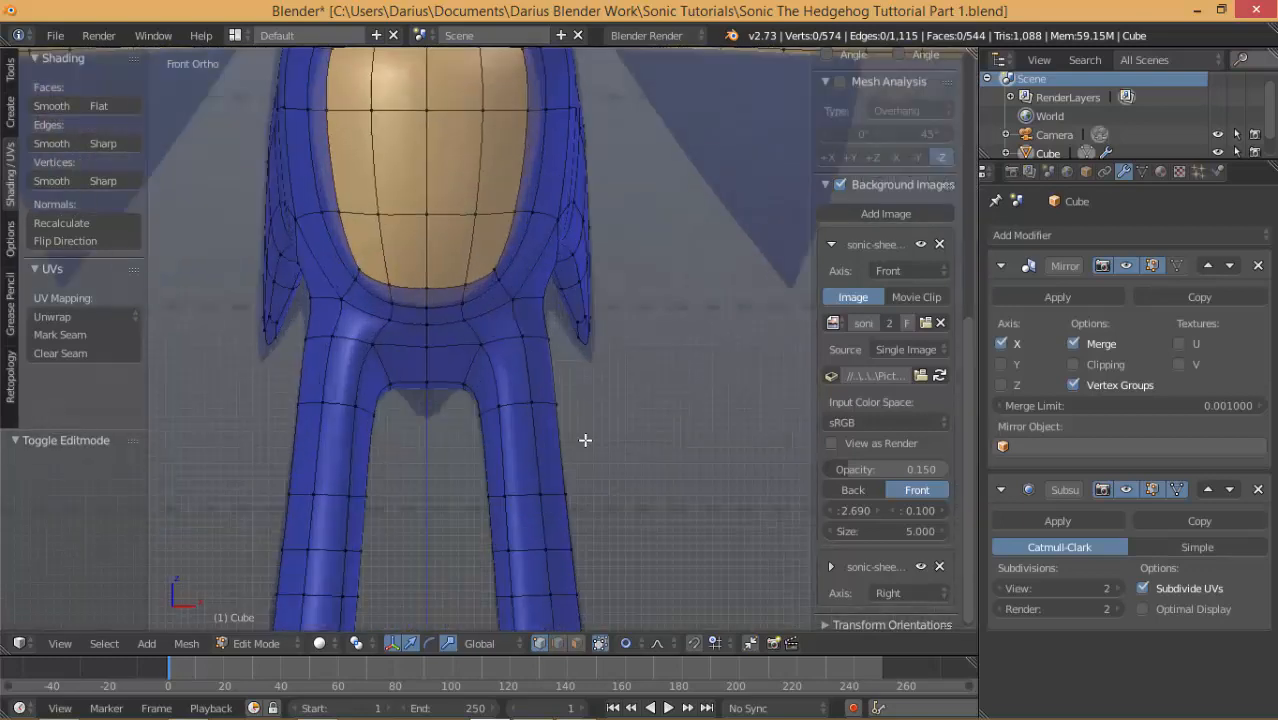
Move the outer hip vertex about 0.020 in X and -0.034 in Z, and the vertex below it about -0.004 in X.
{"action": "right_click", "coordinate": [578, 333]}
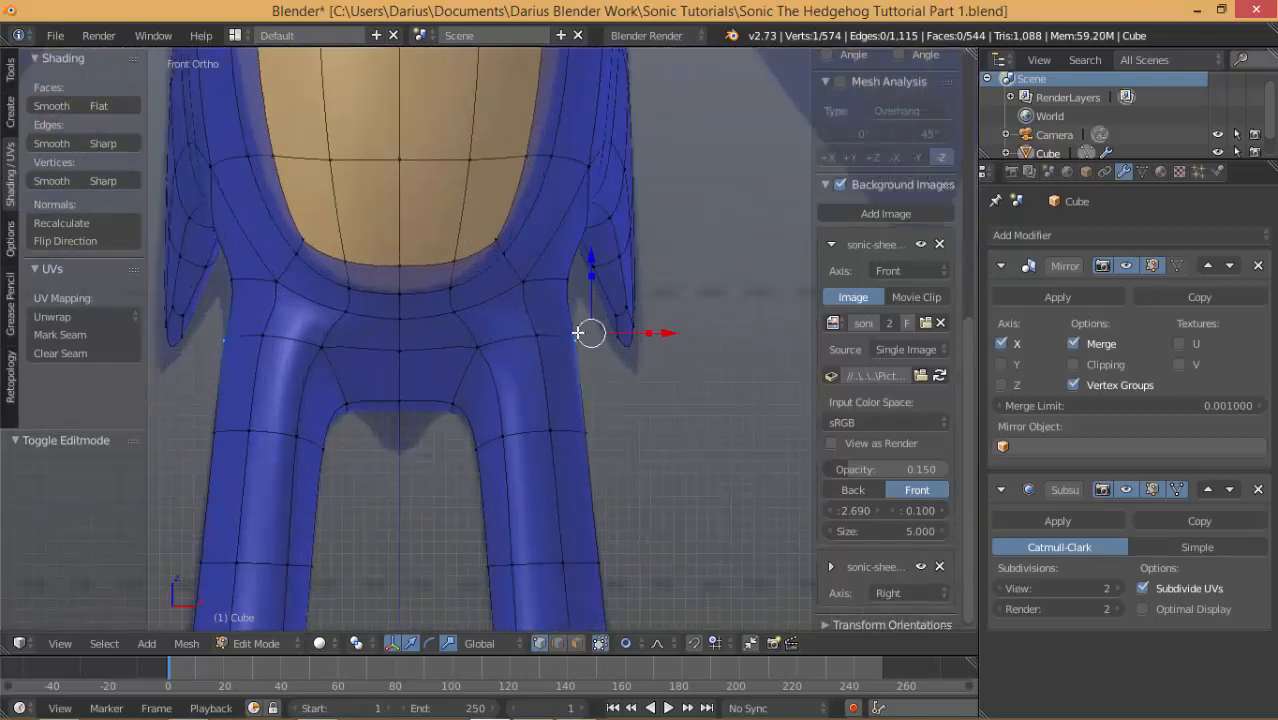
{"action": "right_click", "coordinate": [559, 278]}
{"action": "key", "text": "g"}
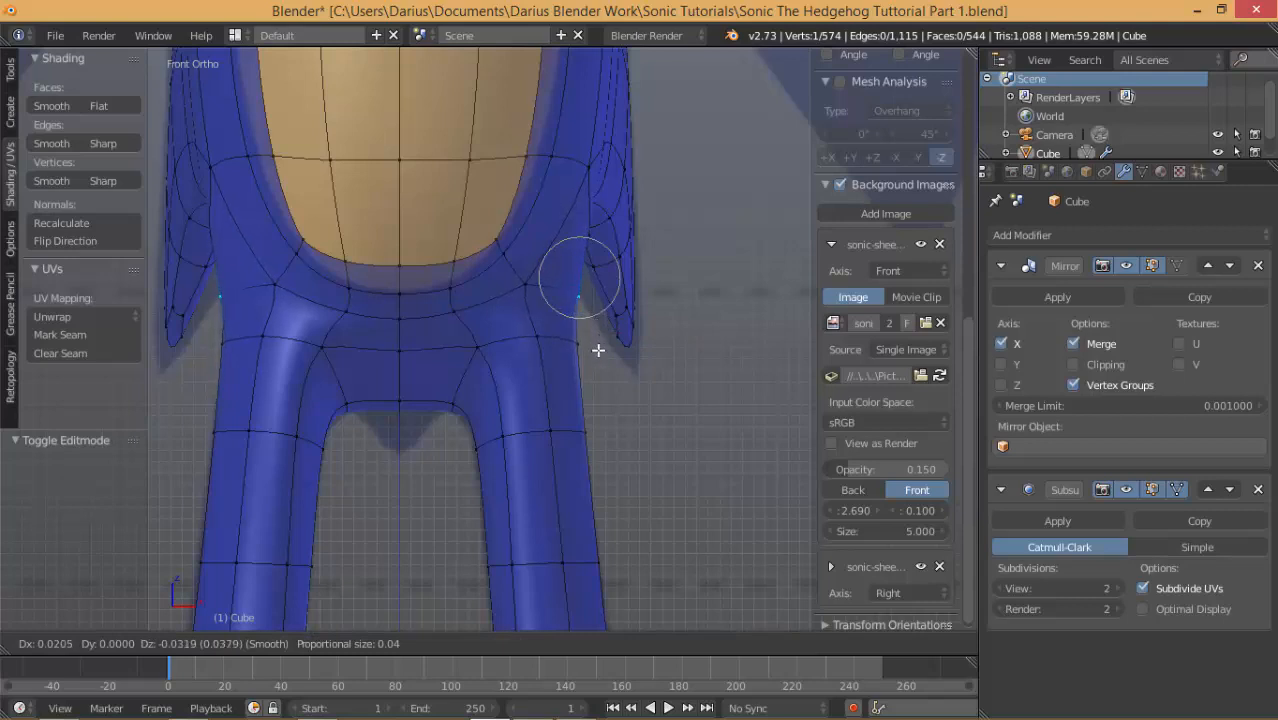
{"action": "left_click", "coordinate": [594, 351]}
{"action": "key", "text": "g"}
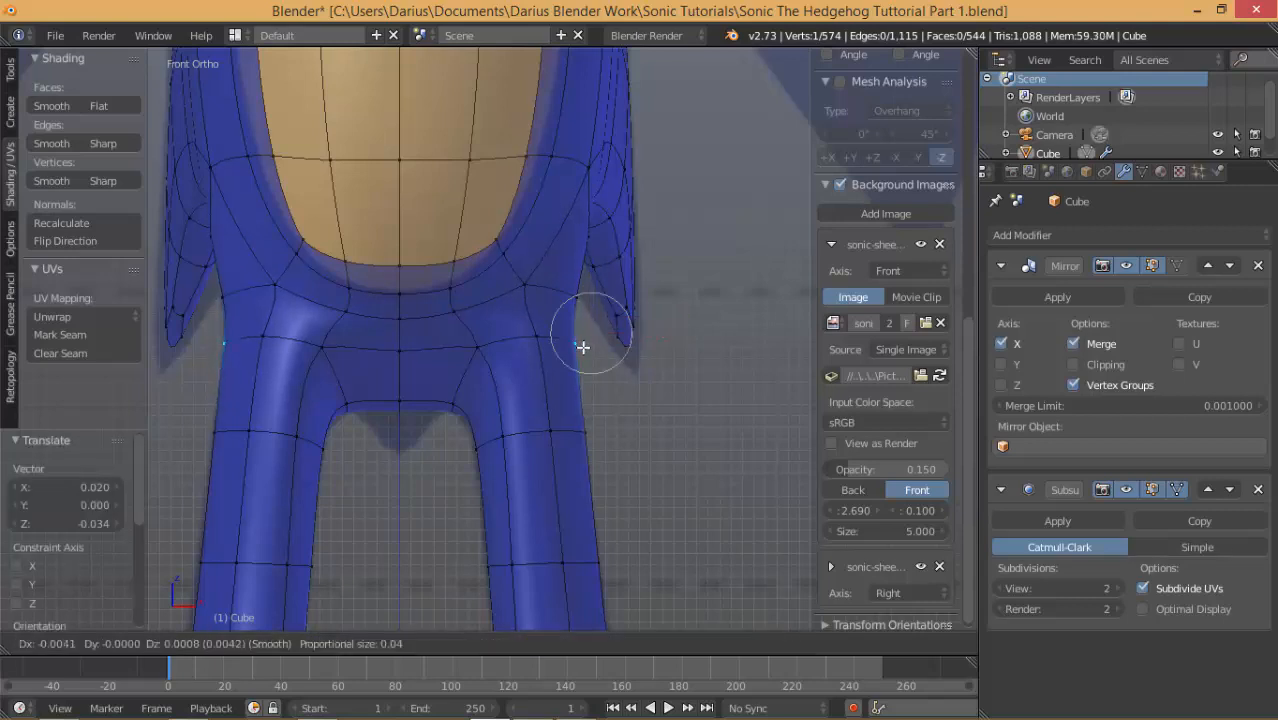
{"action": "left_click", "coordinate": [583, 347]}
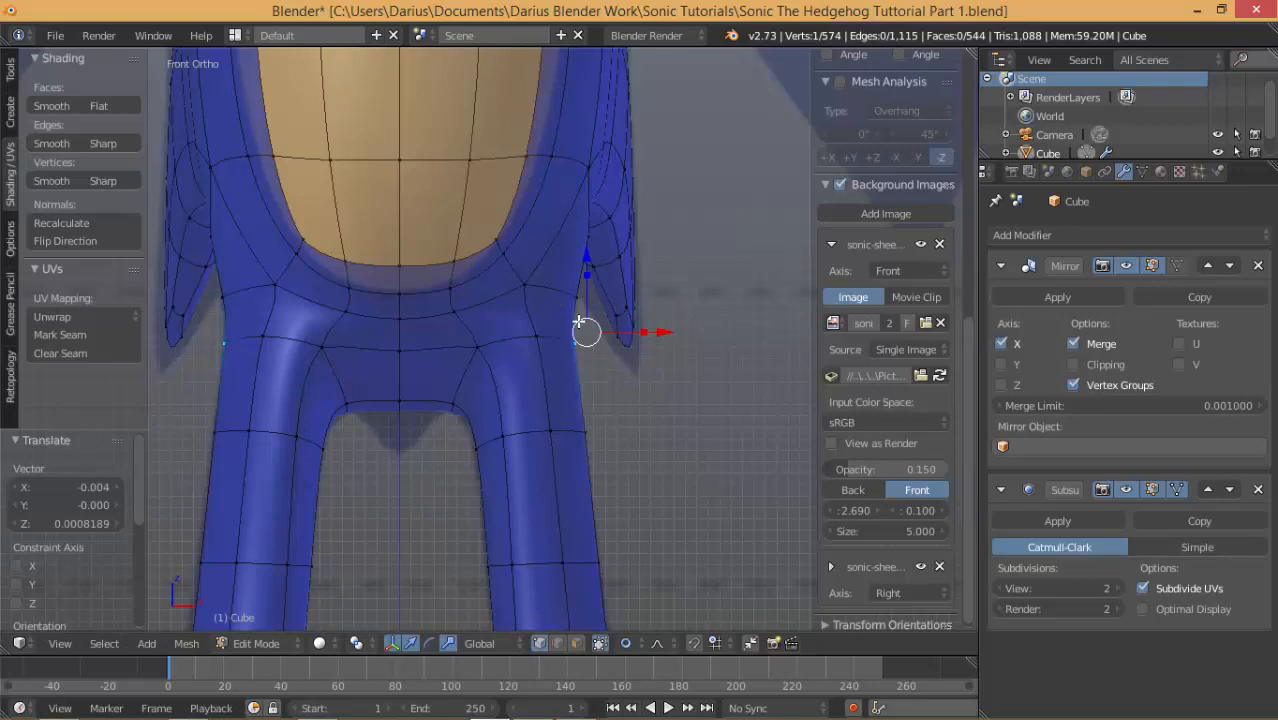
Select the four vertices of the rear centre face between the legs, below the lower back.
{"action": "scroll", "coordinate": [513, 442], "scroll_direction": "down", "scroll_amount": 5}
{"action": "middle_click_drag", "start_coordinate": [534, 437], "coordinate": [489, 390]}
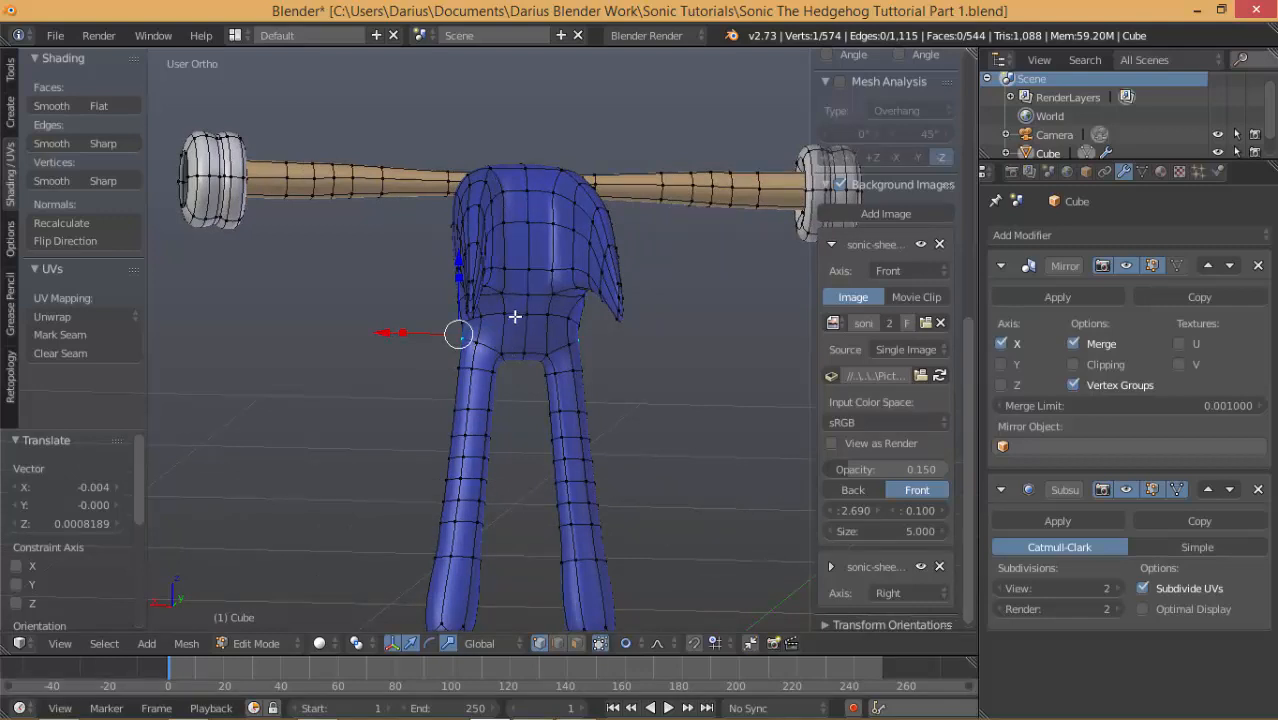
{"action": "right_click", "coordinate": [550, 318]}
{"action": "key", "text": "a"}
{"action": "right_click", "coordinate": [507, 318]}
{"action": "right_click", "coordinate": [532, 312], "text": "shift"}
{"action": "right_click", "coordinate": [500, 353], "text": "shift"}
{"action": "right_click", "coordinate": [525, 352], "text": "shift"}
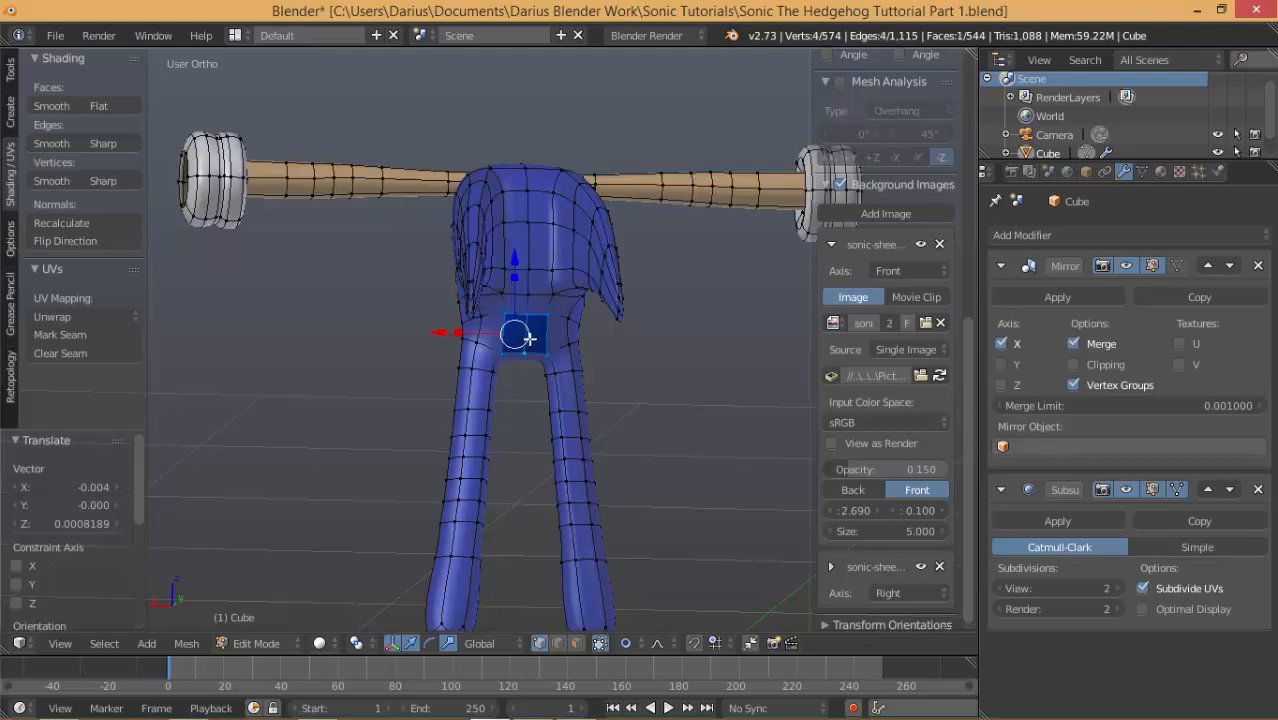
Enable Clipping on the Mirror modifier.
{"action": "key", "text": "KP_3"}
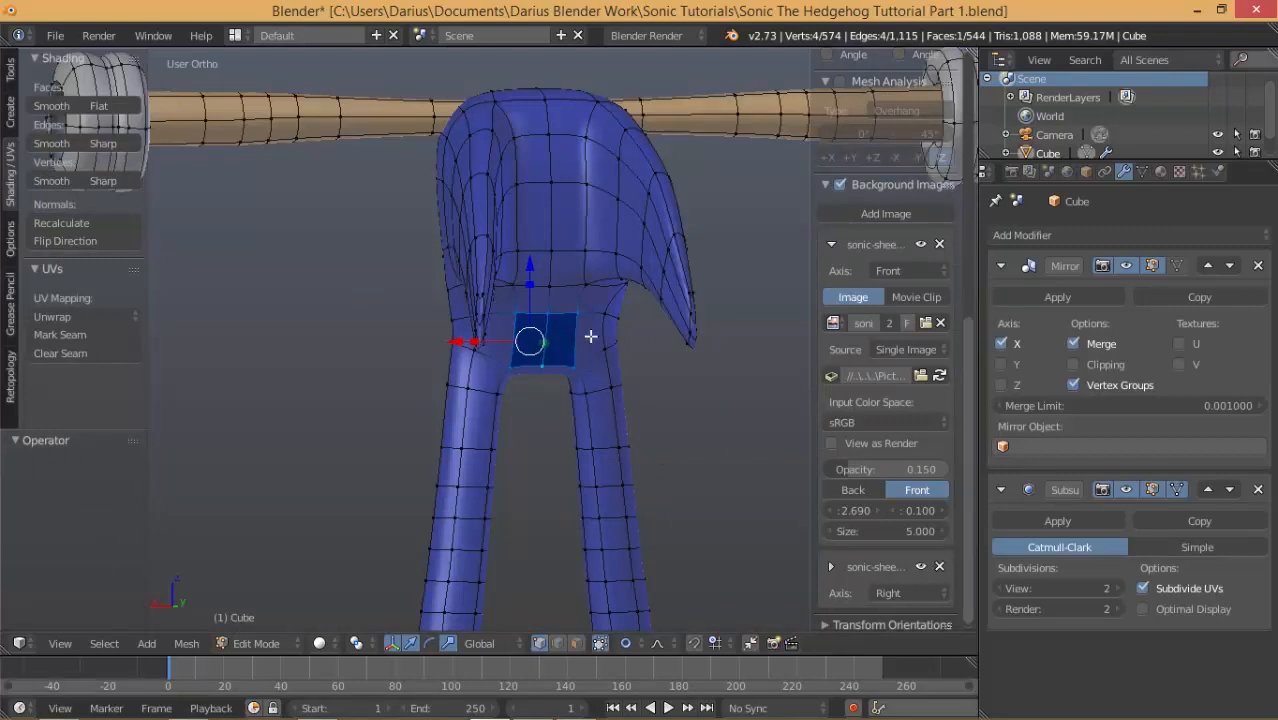
{"action": "middle_click_drag", "start_coordinate": [547, 383], "coordinate": [760, 386]}
{"action": "left_click", "coordinate": [1074, 364]}
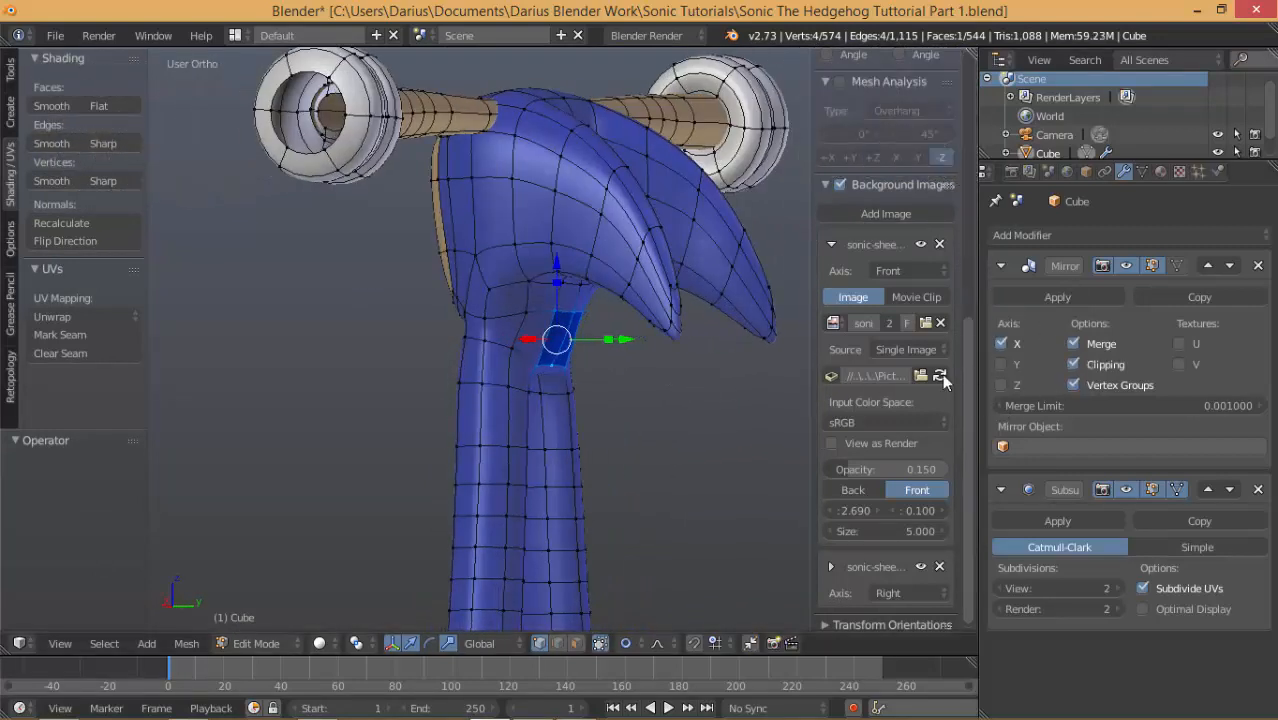
In the right side view, extrude the selected rear face about 0.307 in Y and -0.115 in Z toward the reference tail's tip.
{"action": "scroll", "coordinate": [630, 440], "scroll_direction": "up", "scroll_amount": 1}
{"action": "middle_click_drag", "start_coordinate": [630, 440], "coordinate": [606, 422]}
{"action": "key", "text": "KP_3"}
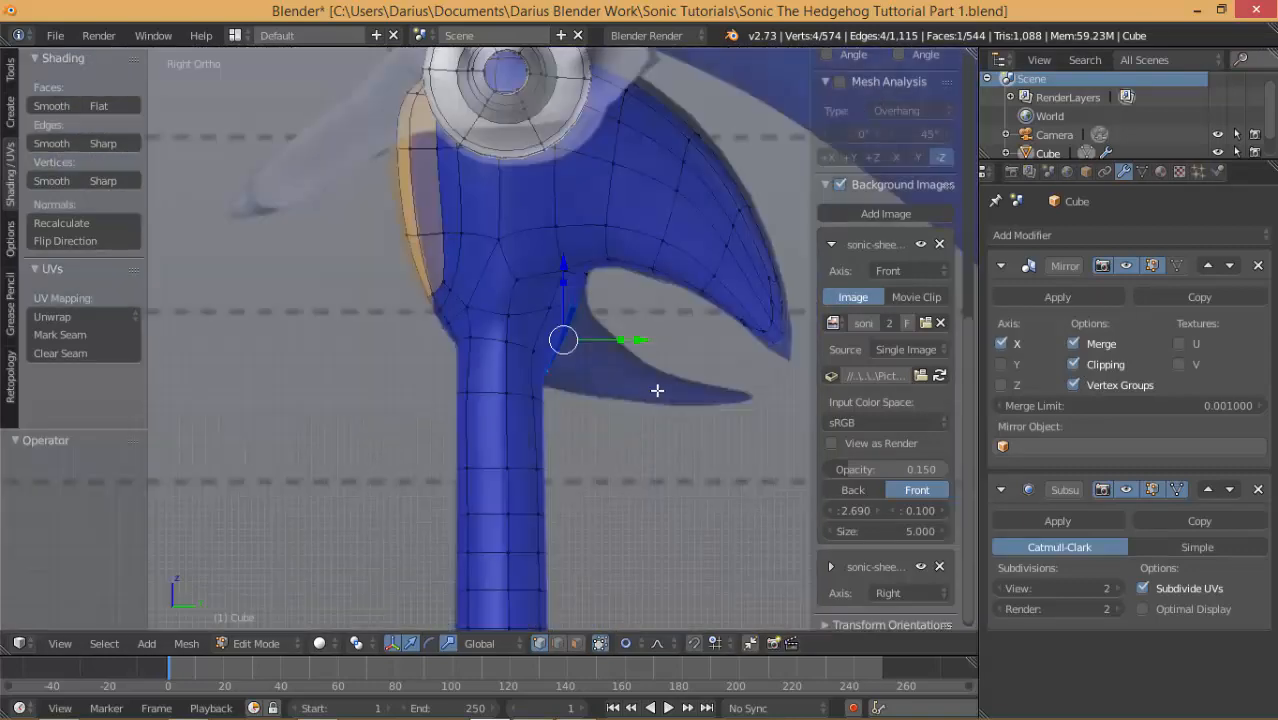
{"action": "key", "text": "e"}
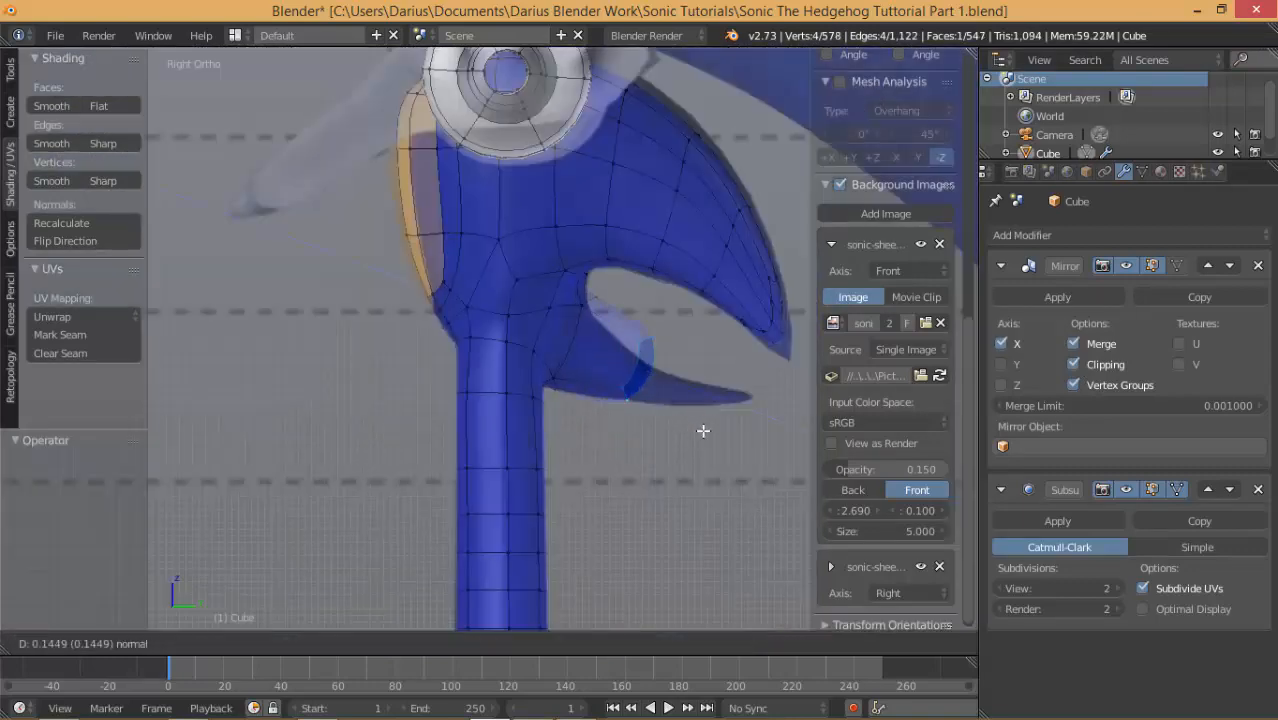
{"action": "left_click", "coordinate": [800, 434]}
Scale down the extruded tail end and move it about -0.007 in Y, 0.023 in Z and -0.051 in X, ending in right side view.
{"action": "key", "text": "s"}
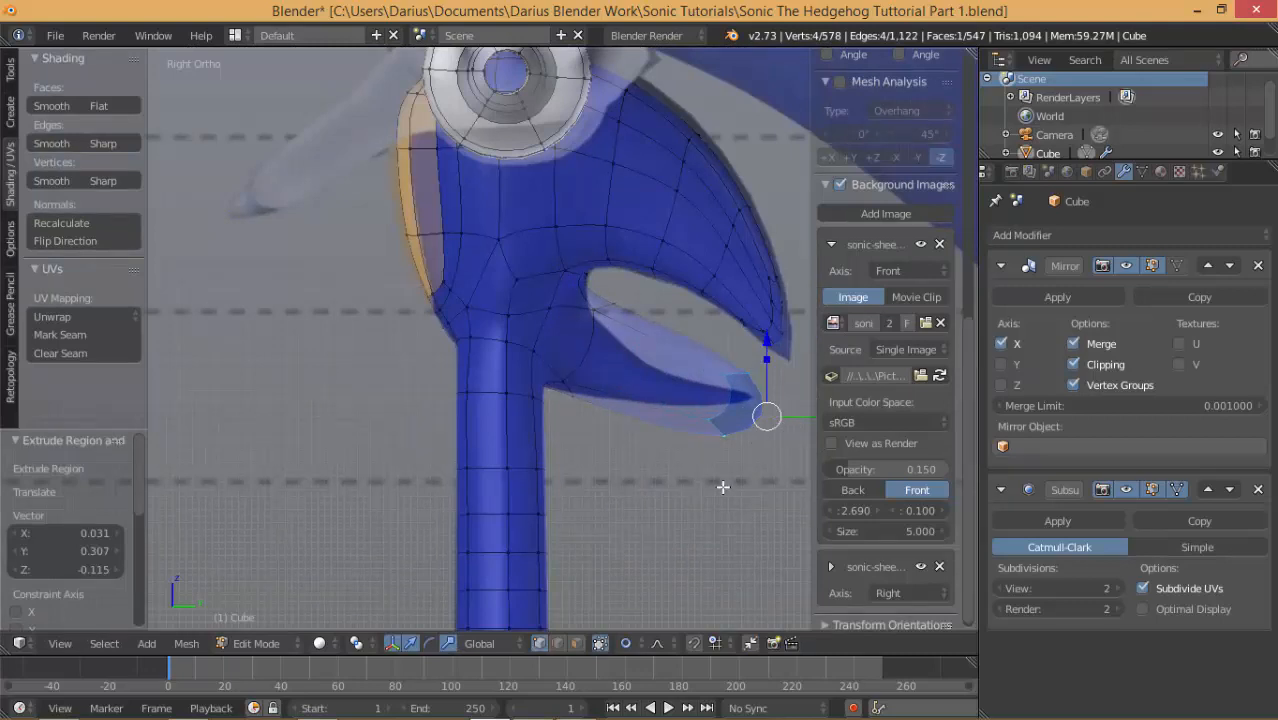
{"action": "left_click", "coordinate": [737, 422]}
{"action": "key", "text": "g"}
{"action": "left_click", "coordinate": [792, 426]}
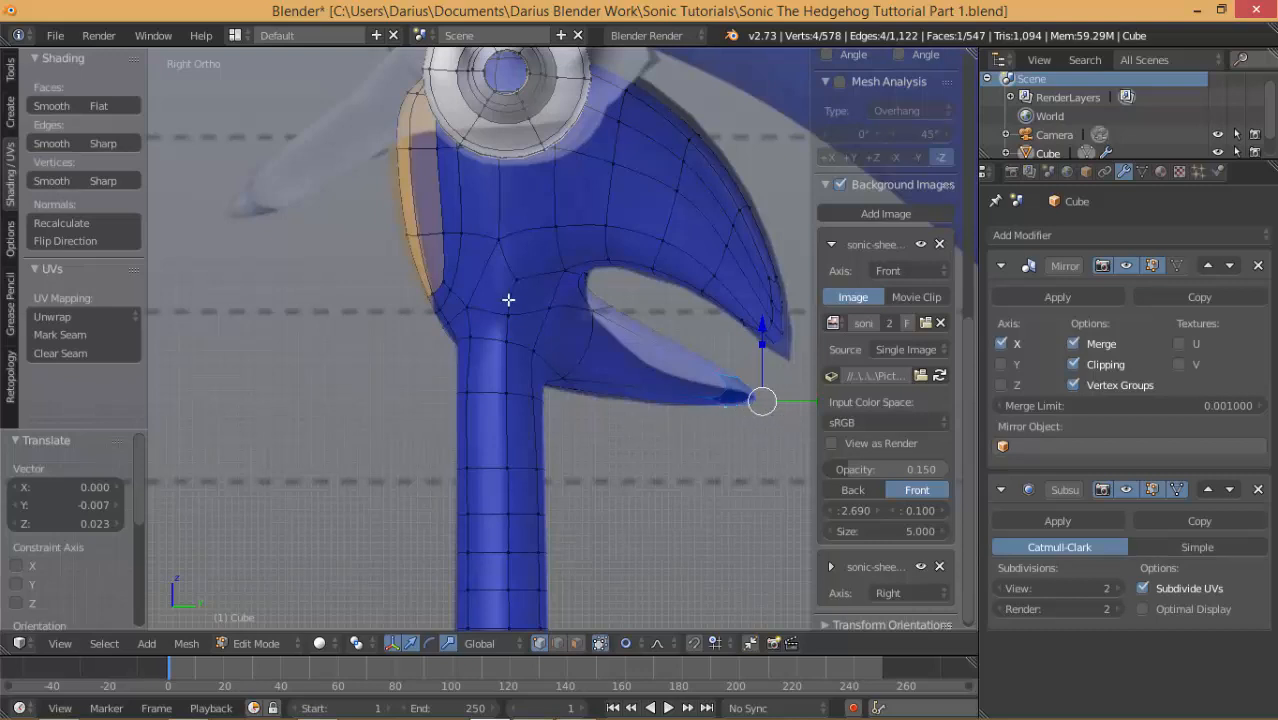
{"action": "key", "text": "ctrl+KP_1"}
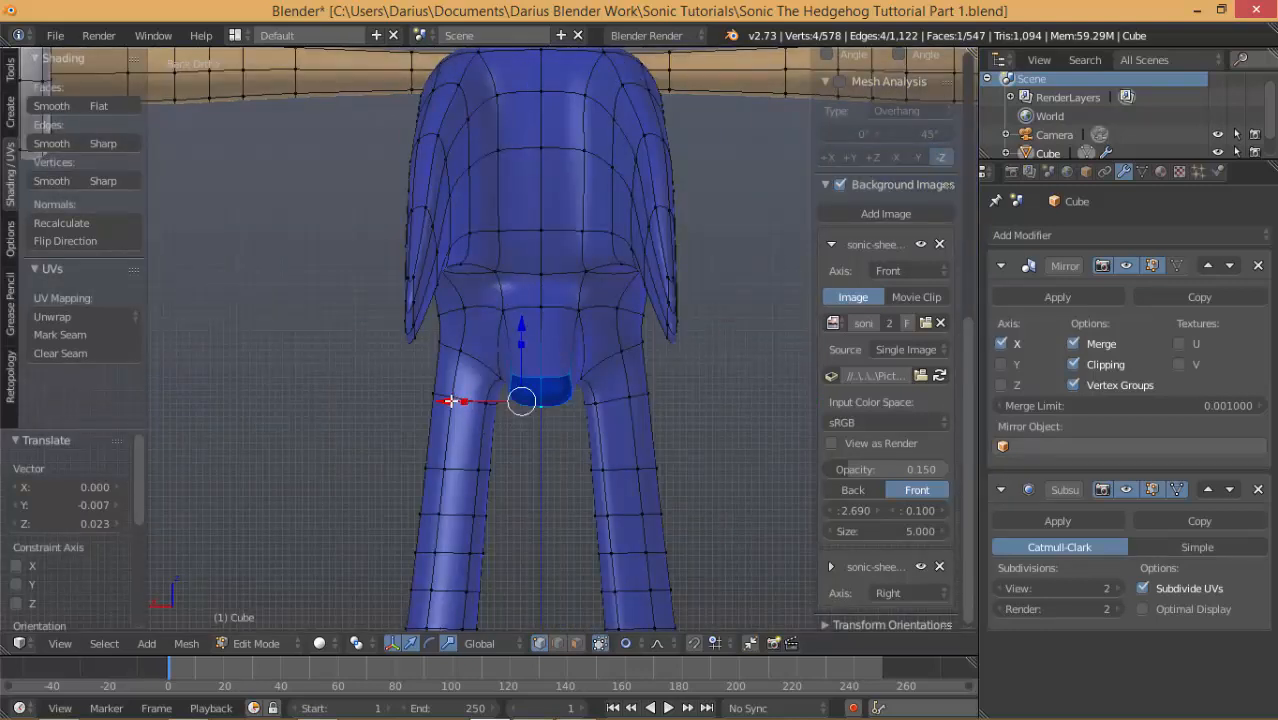
{"action": "left_click_drag", "start_coordinate": [454, 400], "coordinate": [481, 403]}
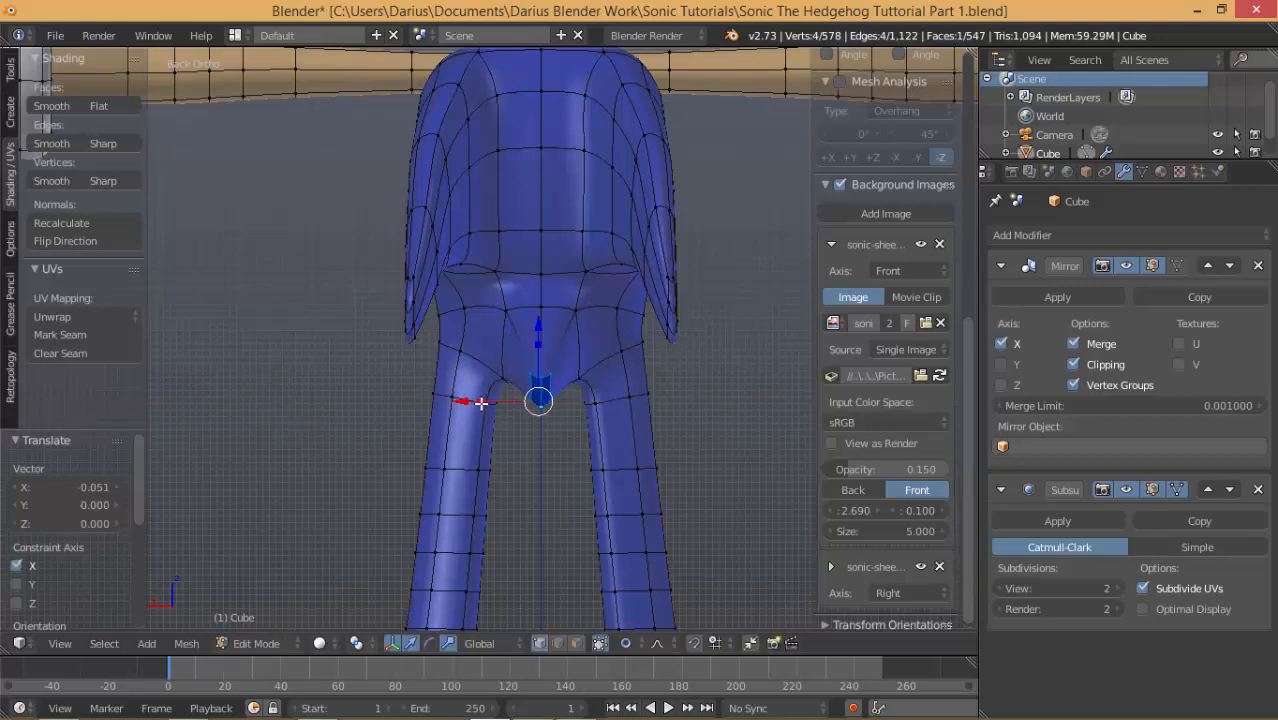
{"action": "key", "text": "KP_3"}
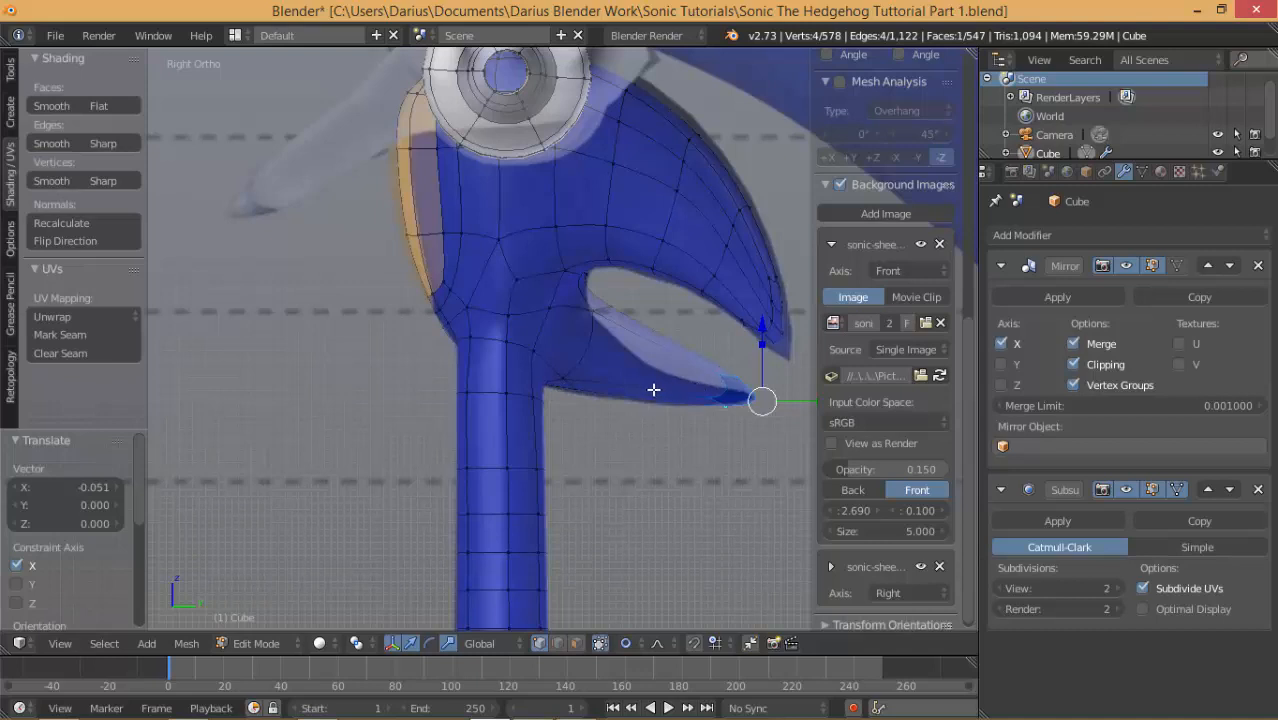
{"action": "key", "text": "ctrl+r"}
{"action": "scroll", "coordinate": [658, 389], "scroll_direction": "up", "scroll_amount": 1}
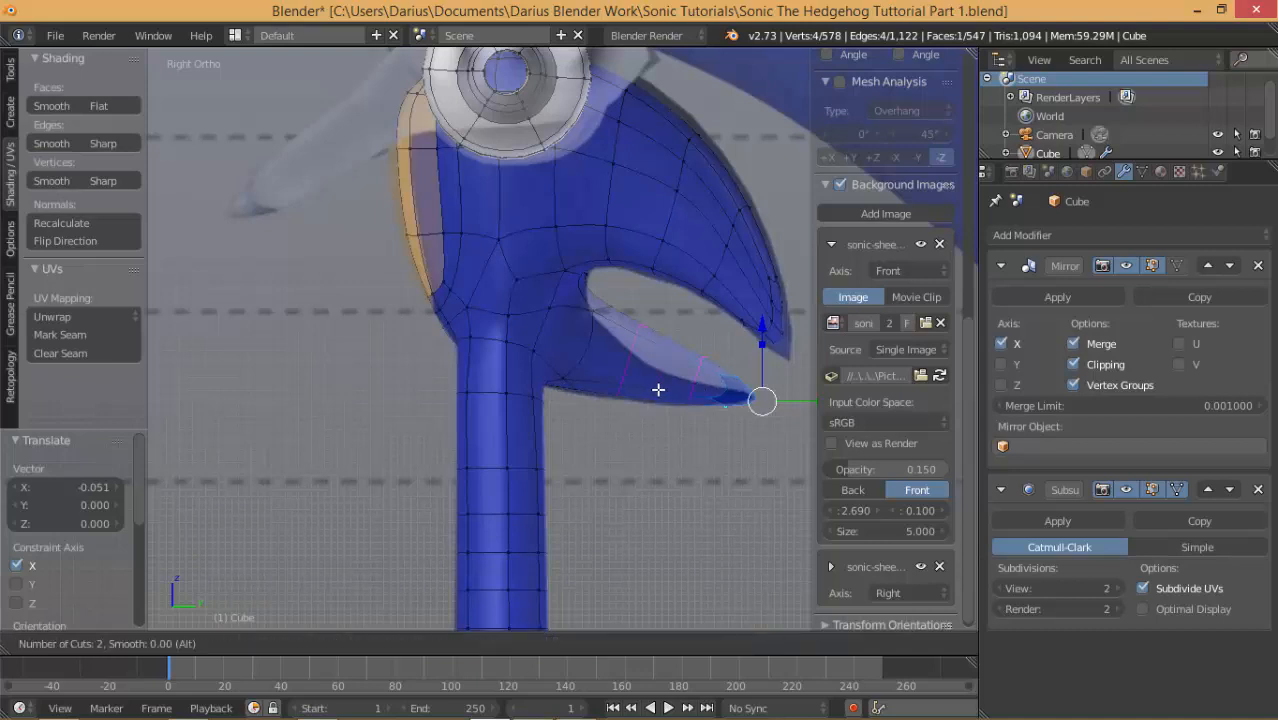
{"action": "left_click", "coordinate": [658, 389]}
{"action": "right_click", "coordinate": [658, 389]}
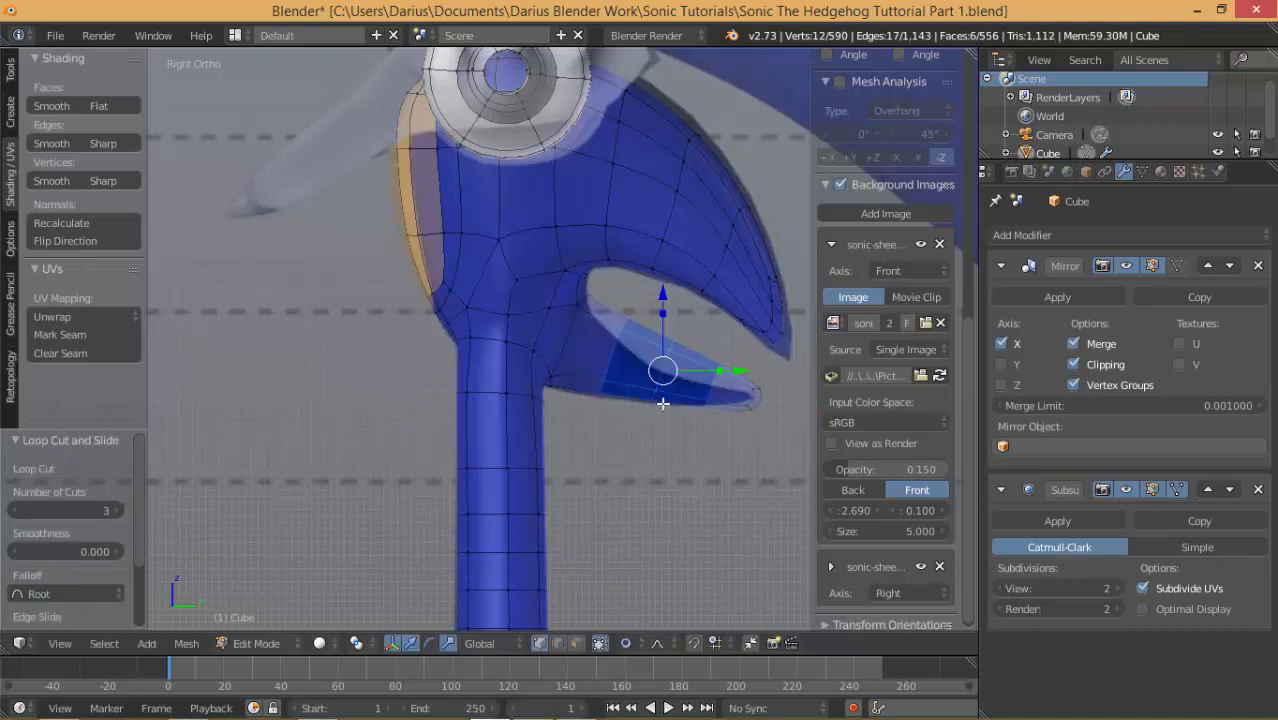
{"action": "key", "text": "a"}
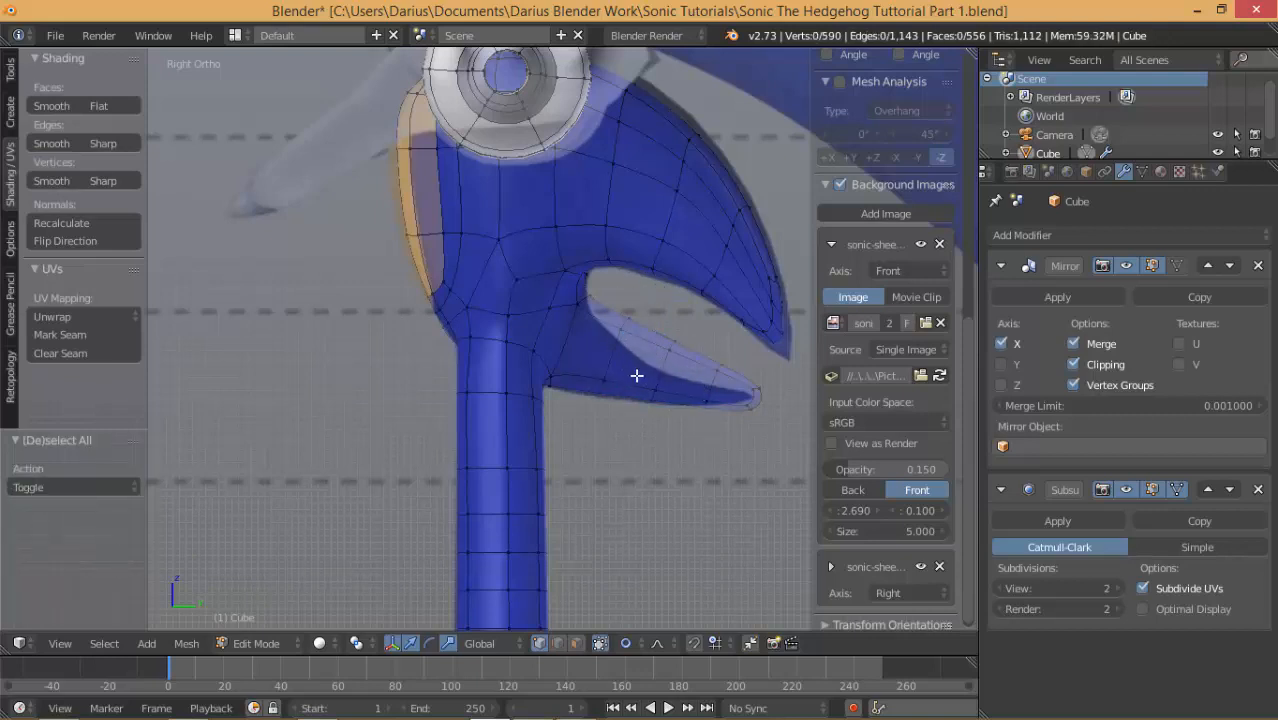
{"action": "key", "text": "ctrl+z"}
{"action": "key", "text": "ctrl+z"}
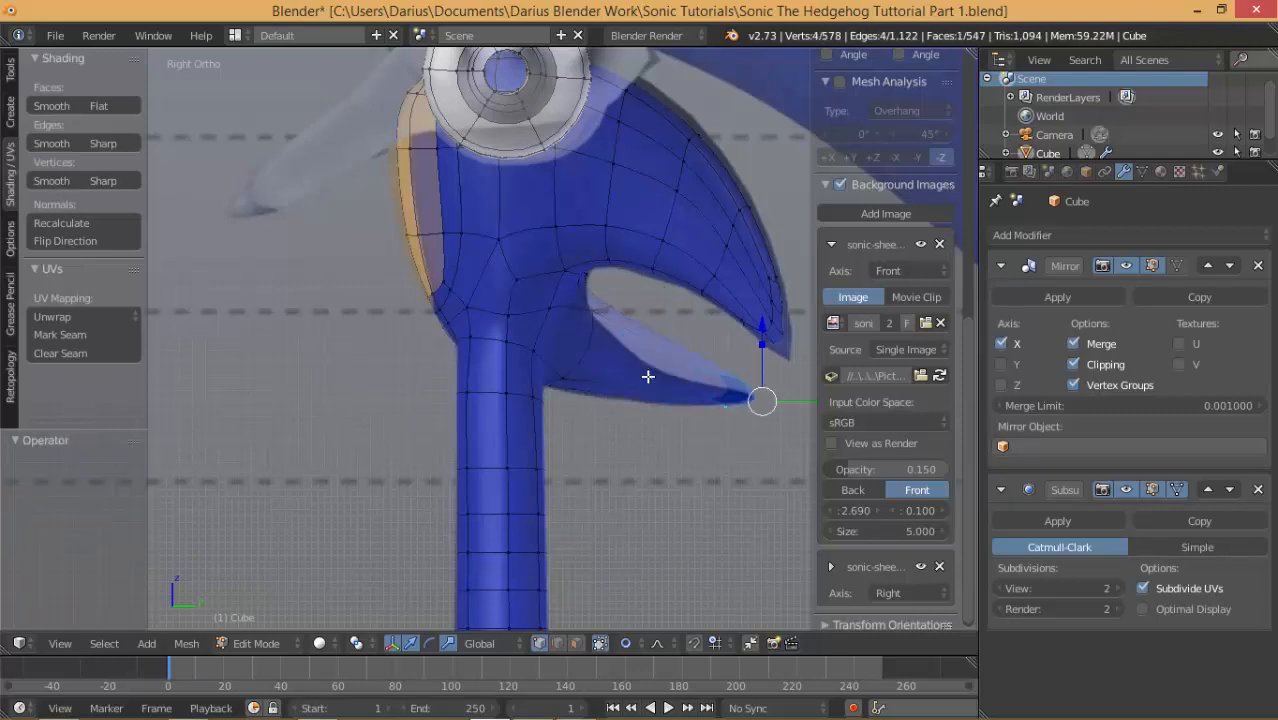
Add three evenly spaced edge loops across the tail without sliding them.
{"action": "key", "text": "ctrl+r"}
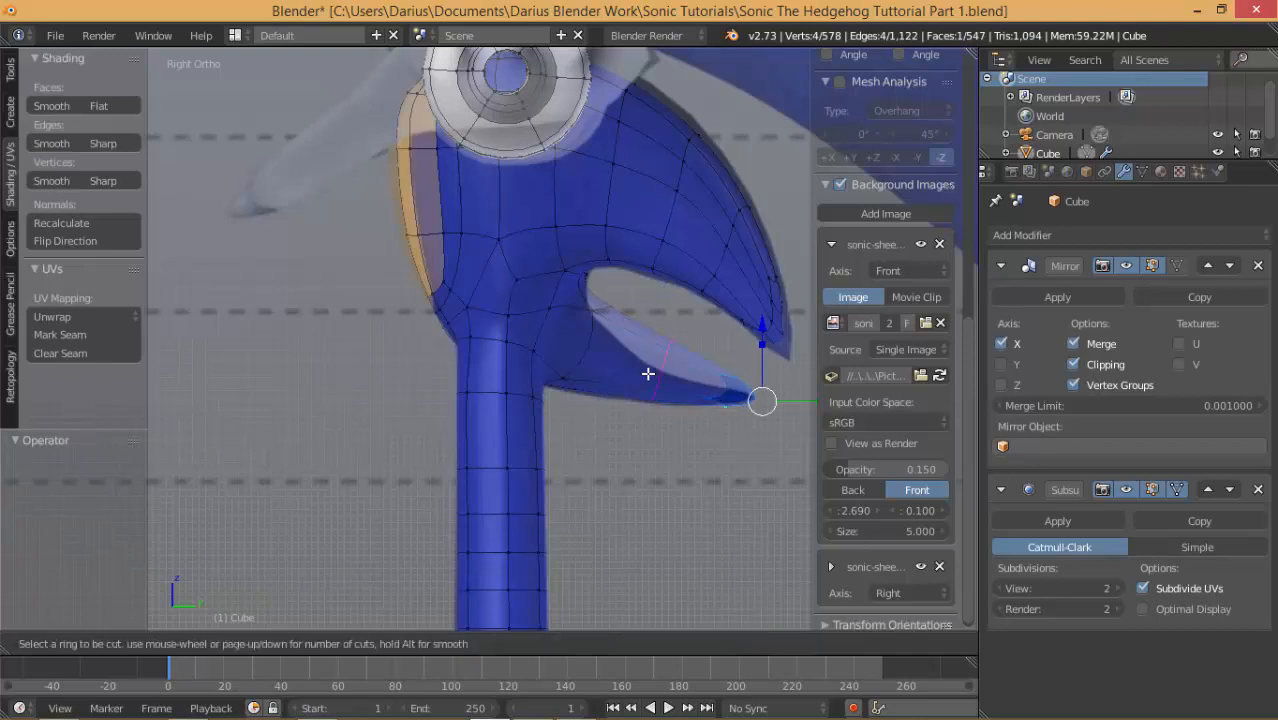
{"action": "scroll", "coordinate": [648, 373], "scroll_direction": "up", "scroll_amount": 1}
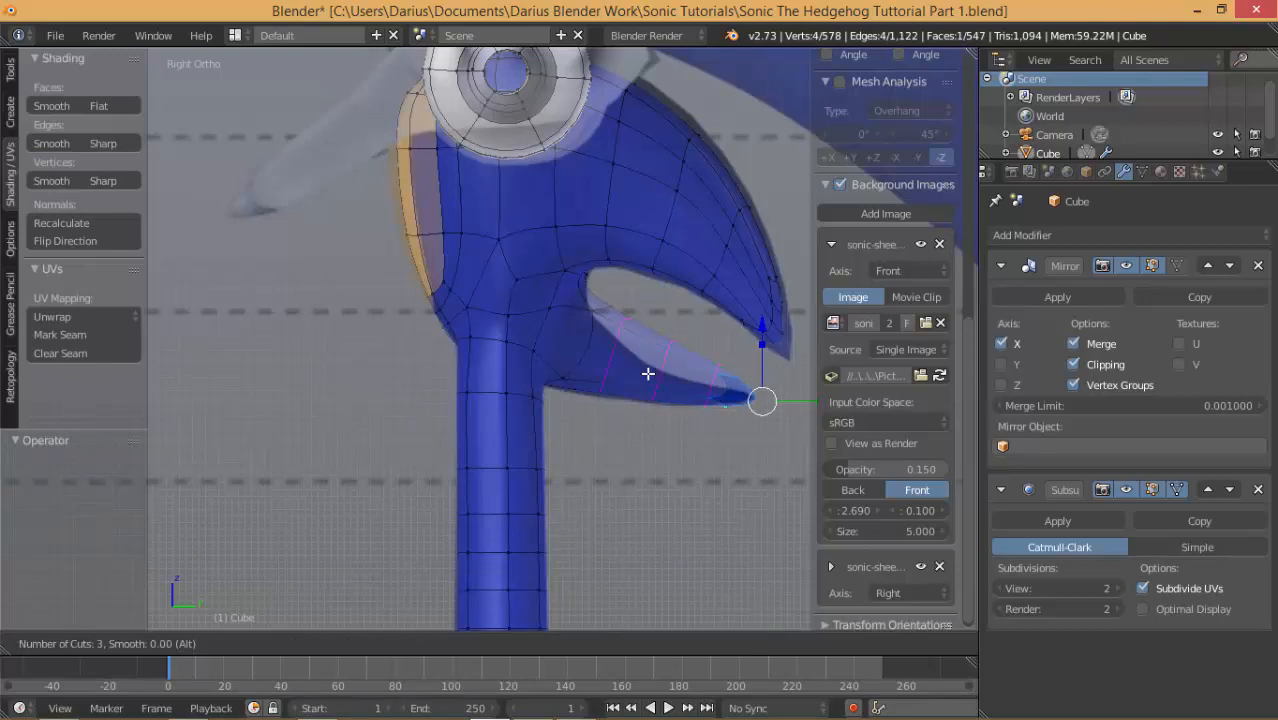
{"action": "left_click", "coordinate": [648, 373]}
{"action": "right_click", "coordinate": [652, 372]}
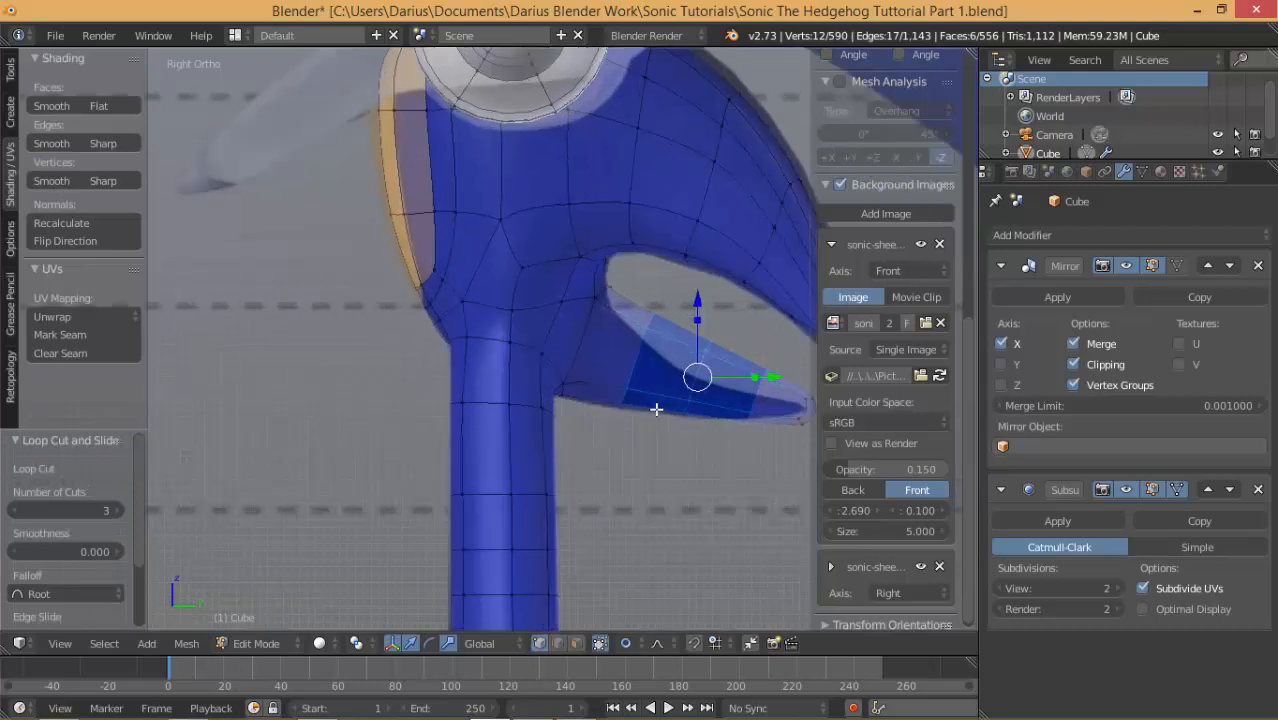
Deselect the lower vertices of the new tail loops and move the six upper ones about -0.051 along Z to follow the reference.
{"action": "middle_click_drag", "start_coordinate": [677, 385], "coordinate": [605, 371], "text": "shift"}
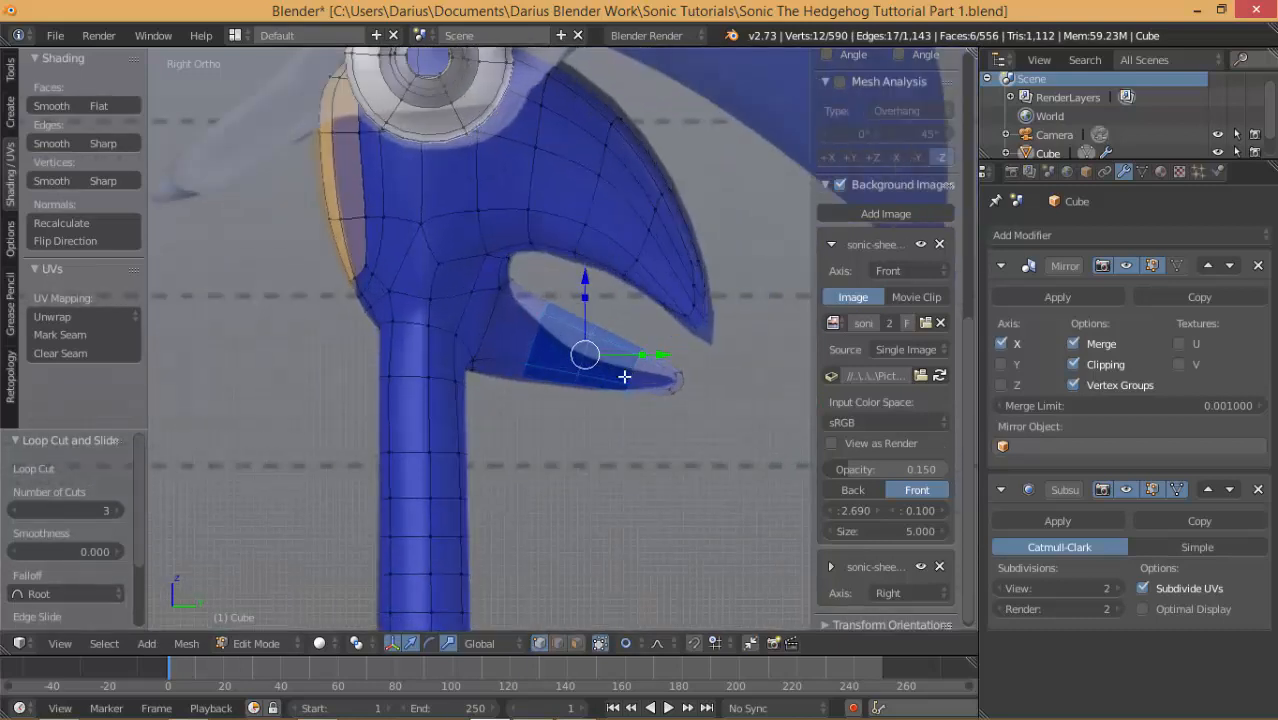
{"action": "key", "text": "b"}
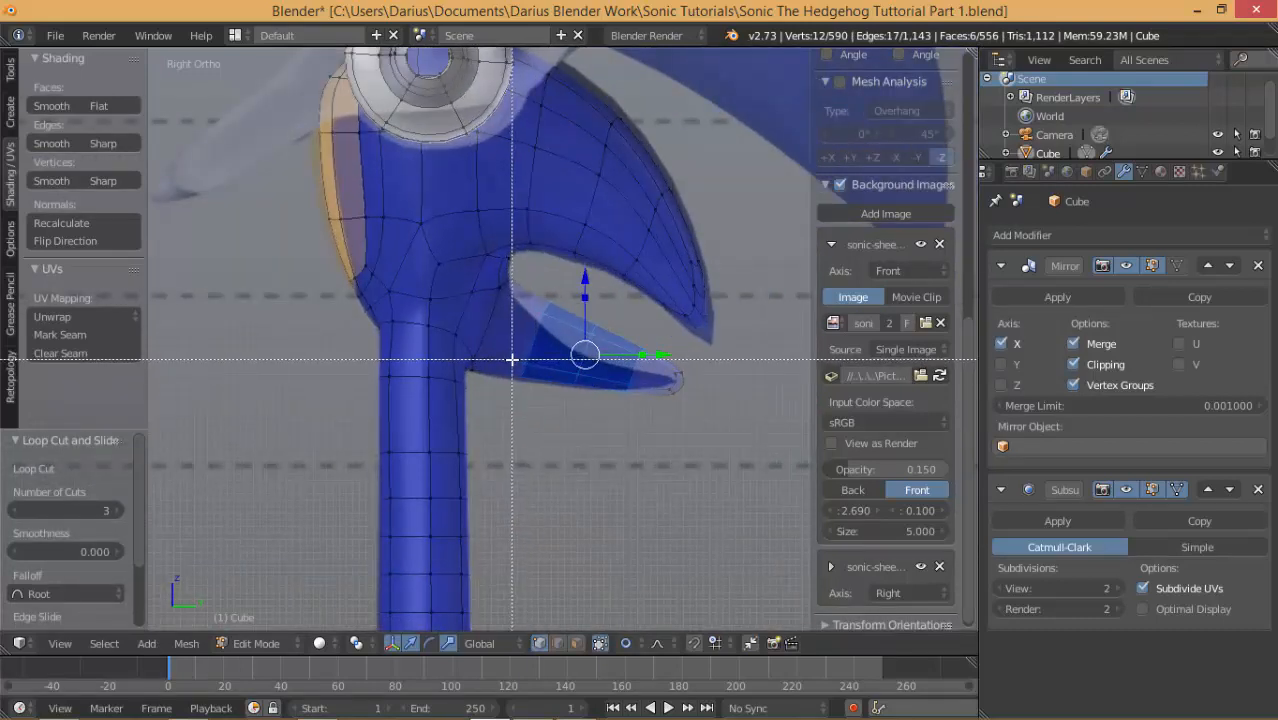
{"action": "middle_click_drag", "start_coordinate": [512, 358], "coordinate": [646, 437]}
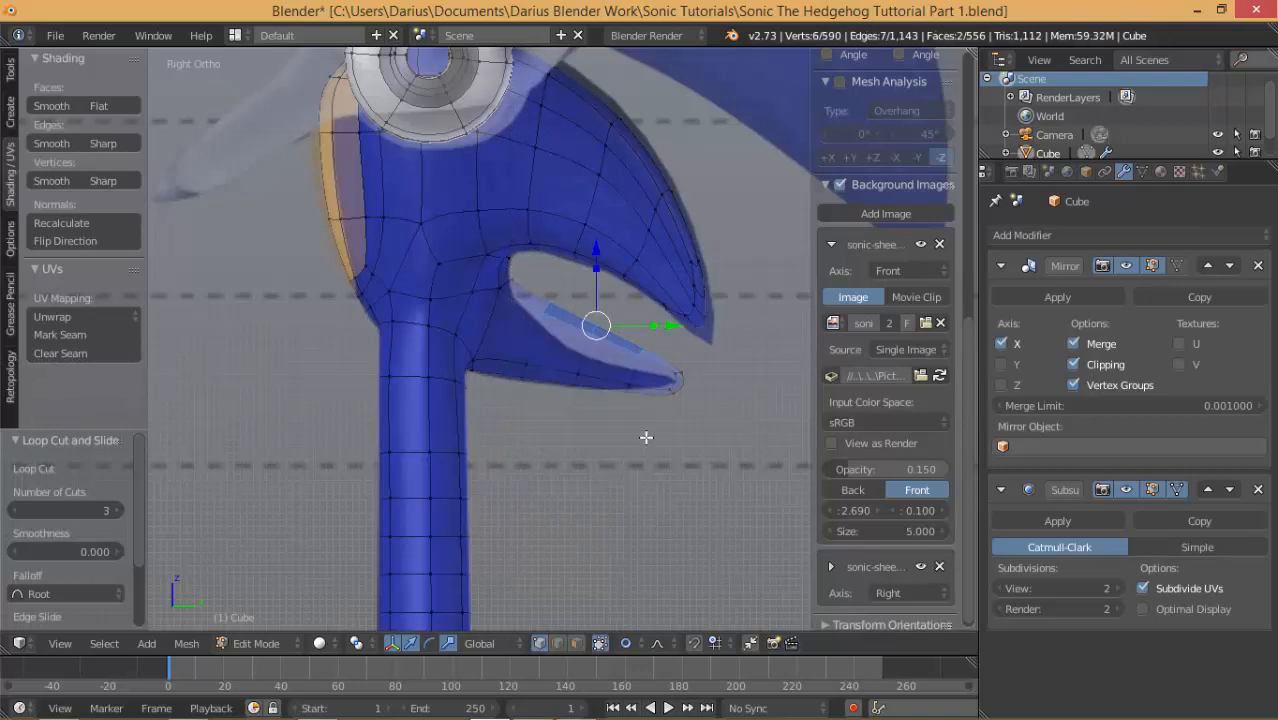
{"action": "scroll", "coordinate": [603, 426], "scroll_direction": "up", "scroll_amount": 4}
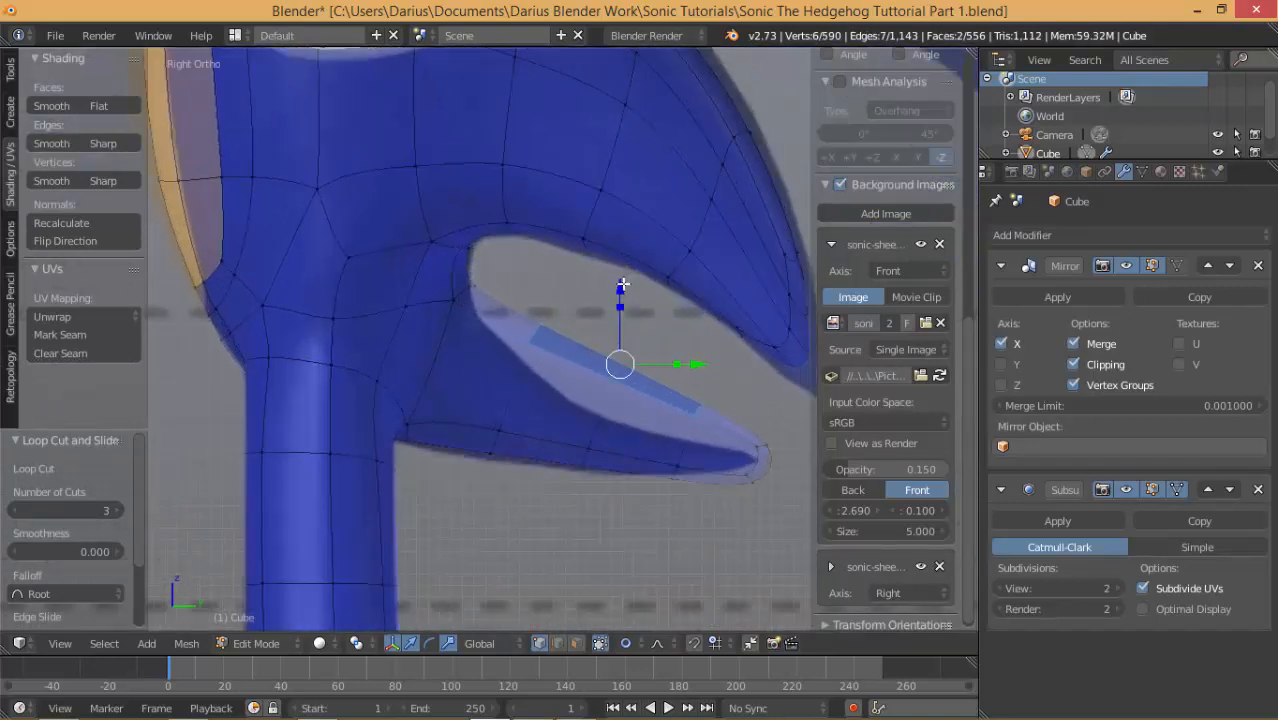
{"action": "left_click_drag", "start_coordinate": [622, 285], "coordinate": [612, 346]}
Move the tail's upper root vertex about -0.004 in Y and -0.026 in Z, and its upper middle vertex -0.006 in Y and -0.005 in Z.
{"action": "right_click", "coordinate": [488, 293]}
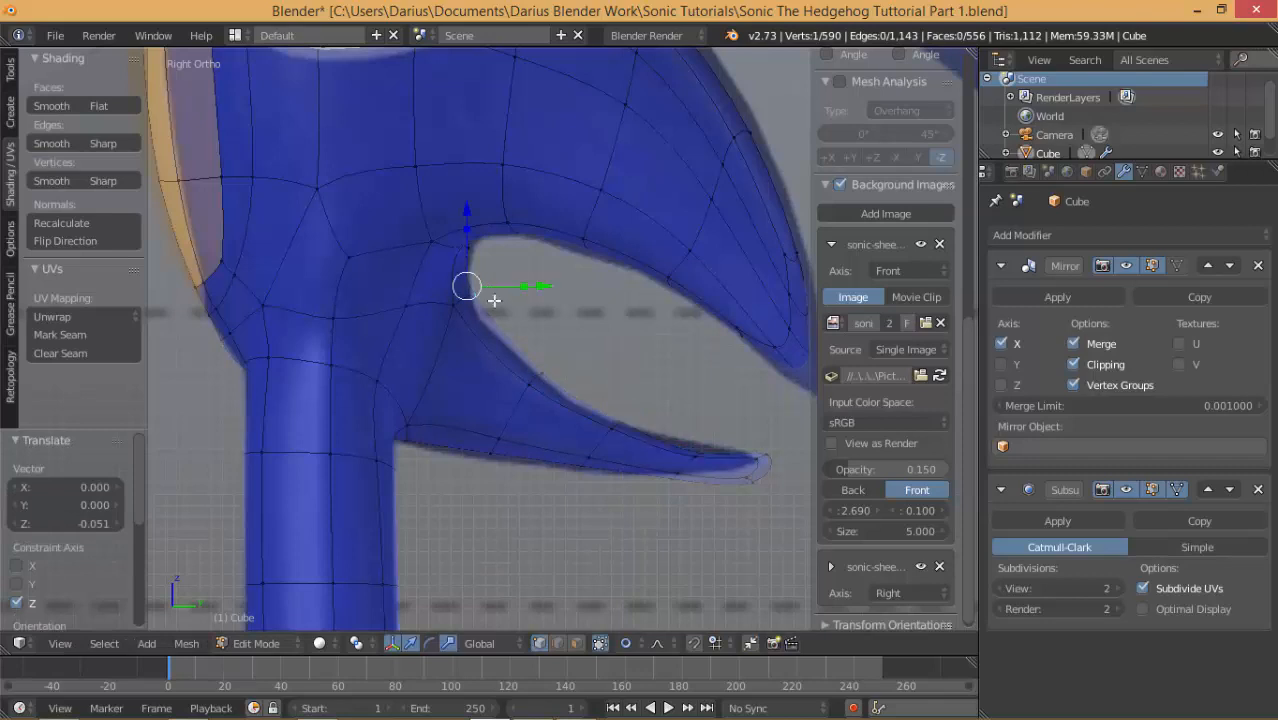
{"action": "key", "text": "g"}
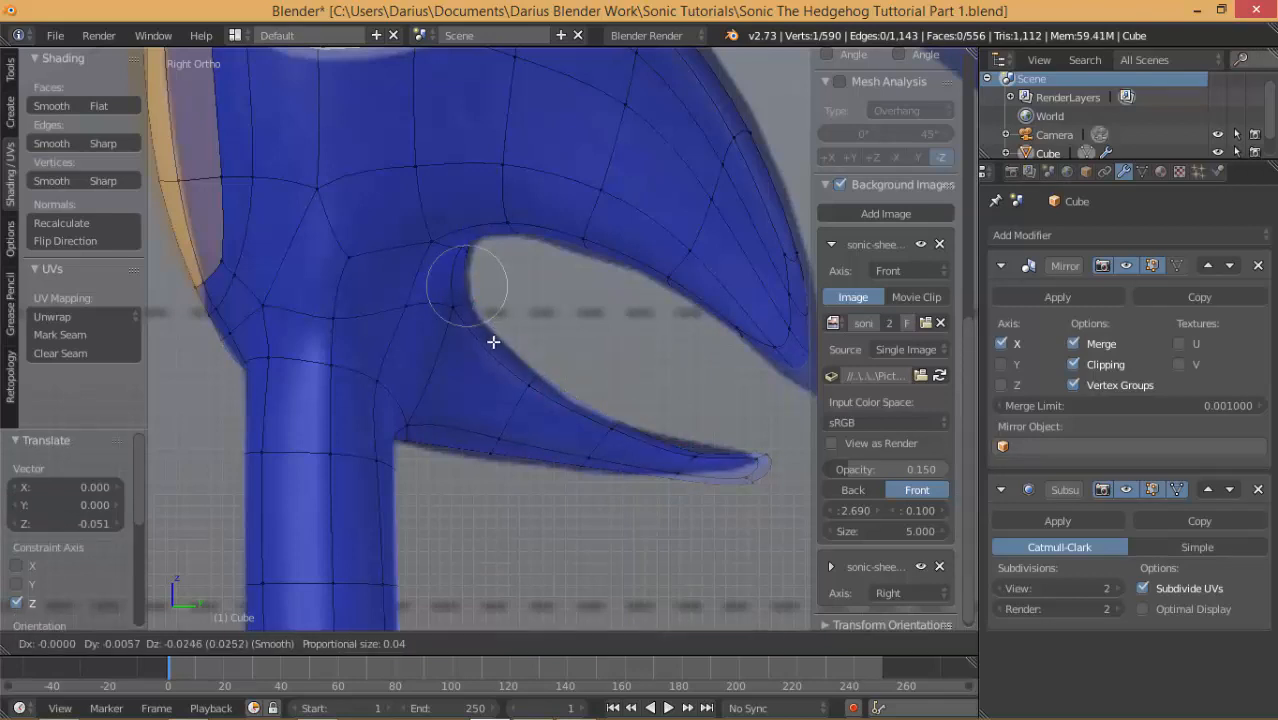
{"action": "left_click", "coordinate": [493, 339]}
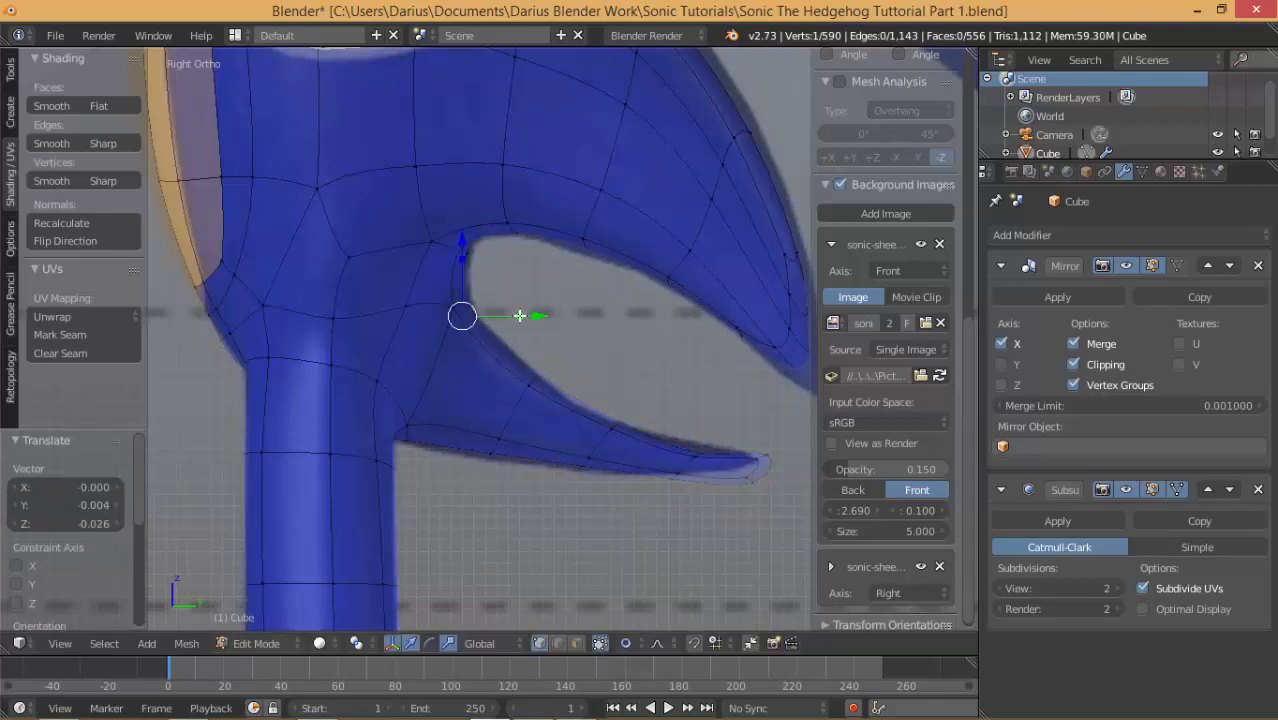
{"action": "right_click", "coordinate": [614, 404]}
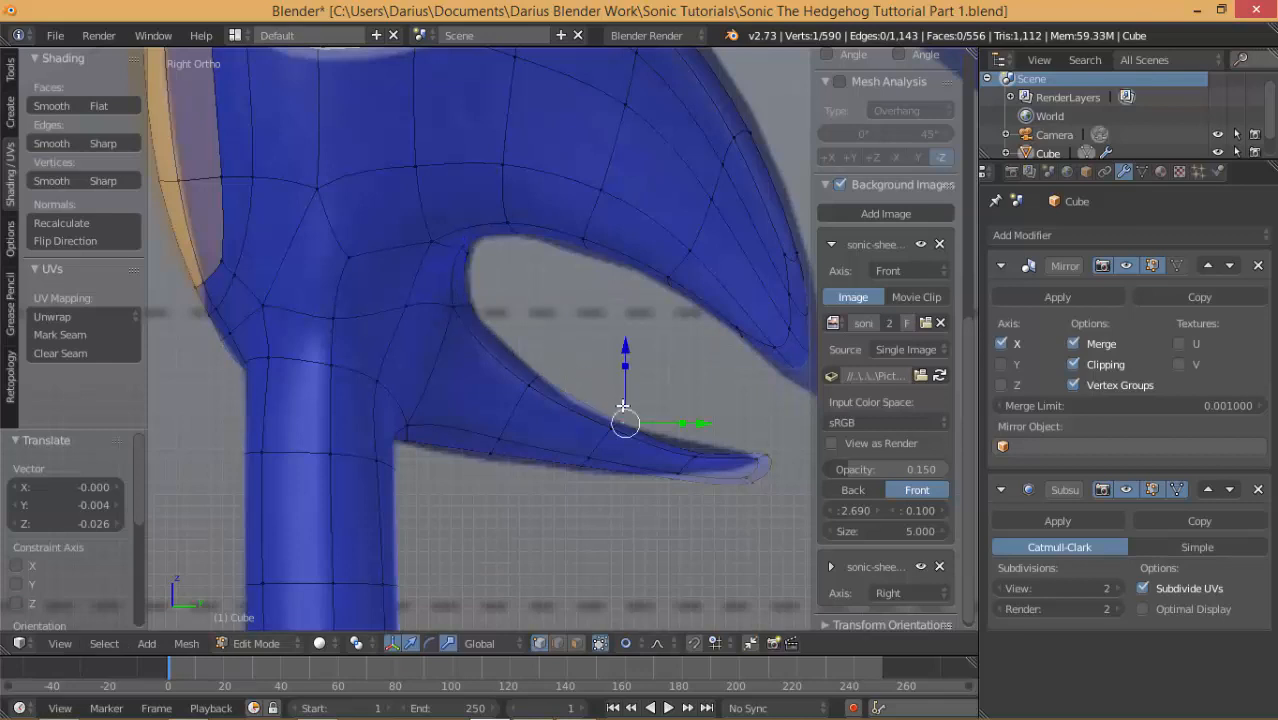
{"action": "key", "text": "g"}
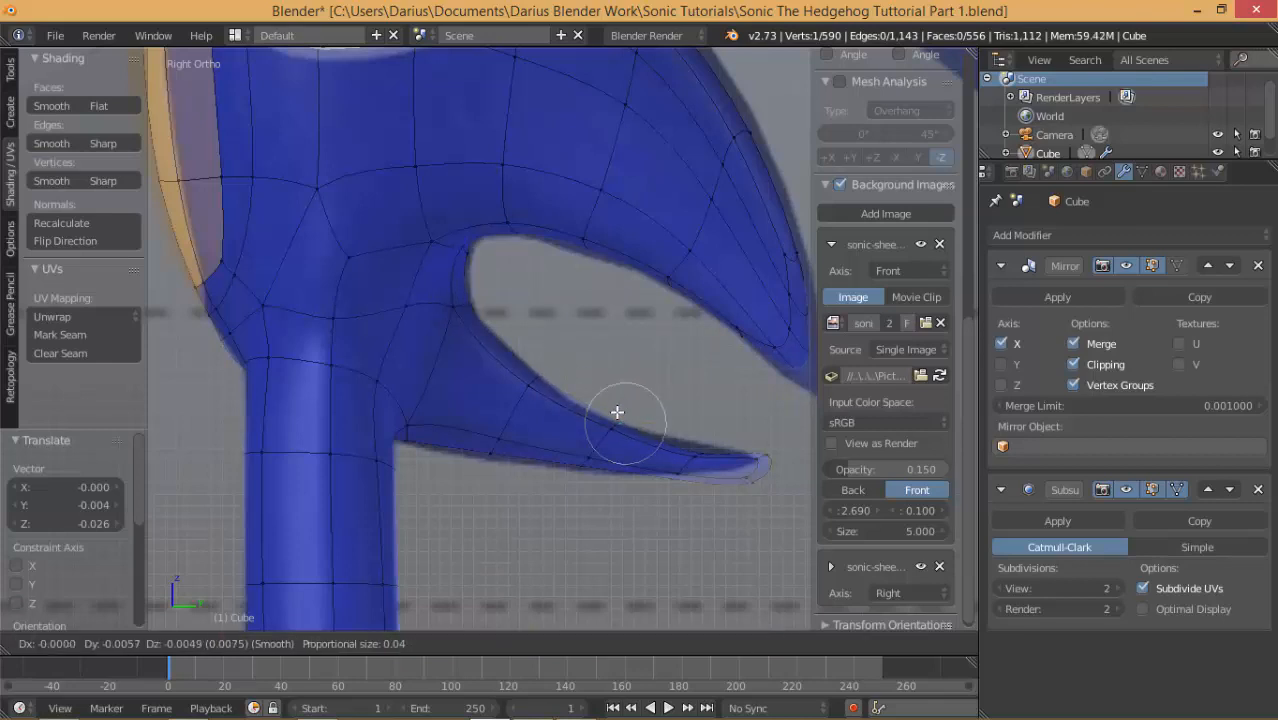
{"action": "left_click", "coordinate": [617, 412]}
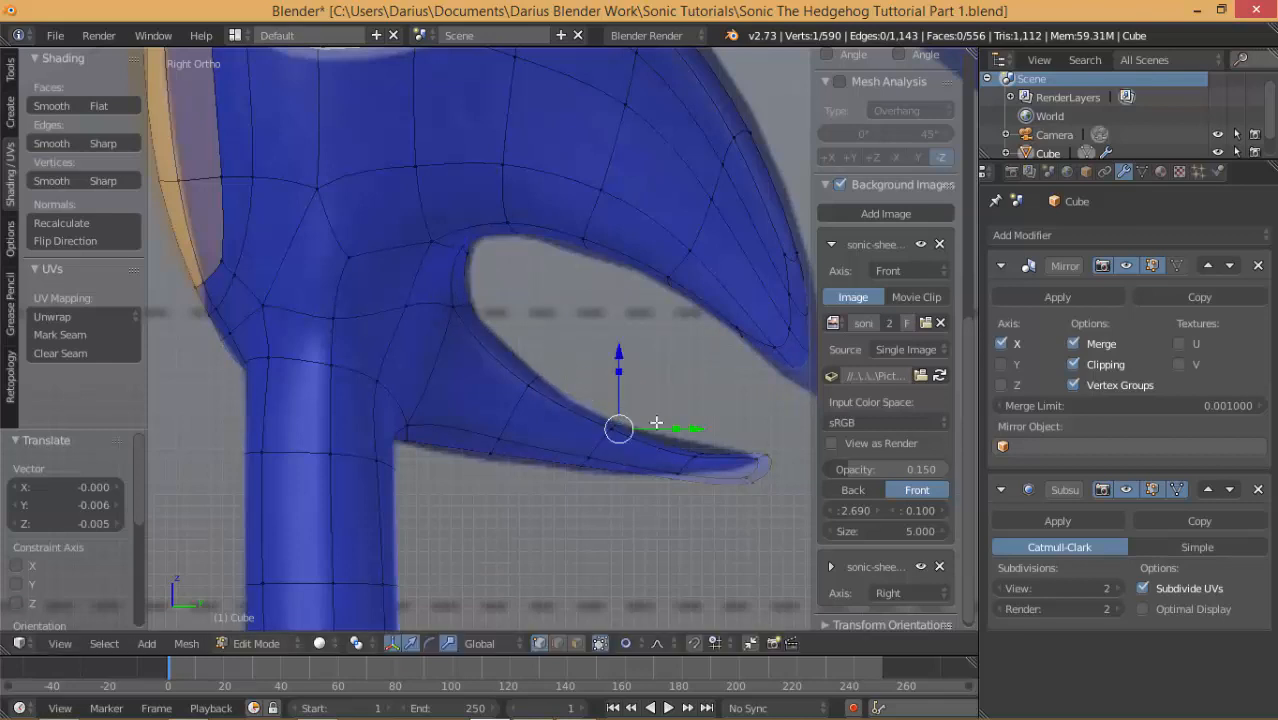
Raise the upper vertex before the tail tip about 0.020 in Z and move the upper tip vertex -0.019 in Y and -0.003 in Z.
{"action": "right_click", "coordinate": [707, 451]}
{"action": "key", "text": "g"}
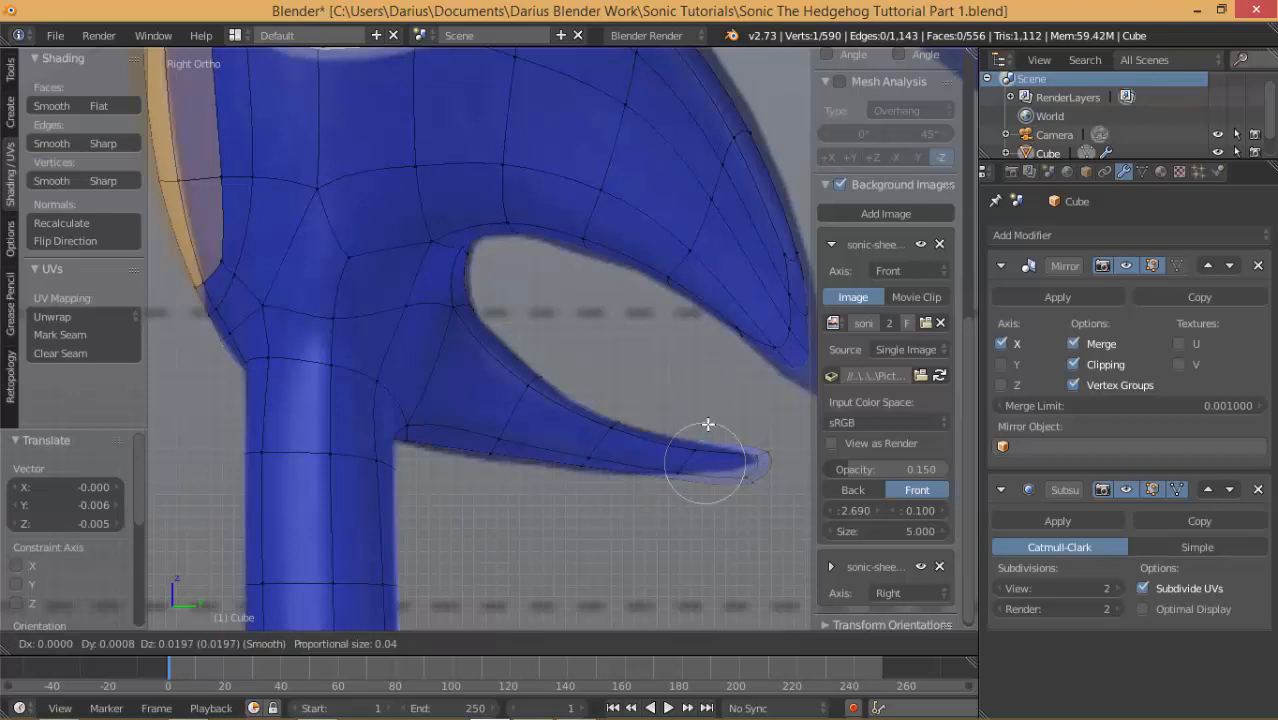
{"action": "scroll", "coordinate": [708, 424], "scroll_direction": "up", "scroll_amount": 1}
{"action": "left_click", "coordinate": [708, 425]}
{"action": "right_click", "coordinate": [760, 444]}
{"action": "key", "text": "g"}
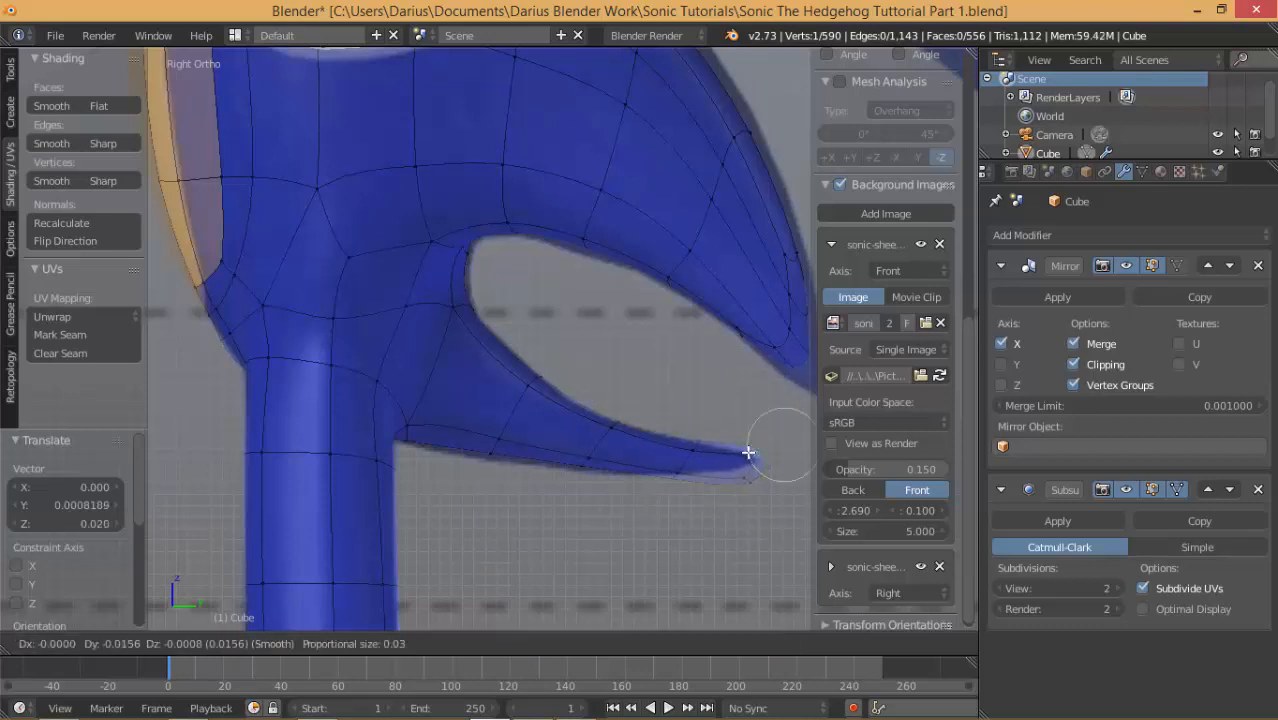
{"action": "left_click", "coordinate": [748, 452]}
Move the tail's lower tip vertices about 0.002 in Y and 0.021 in Z to match the reference's pointed end.
{"action": "right_click", "coordinate": [748, 488]}
{"action": "key", "text": "g"}
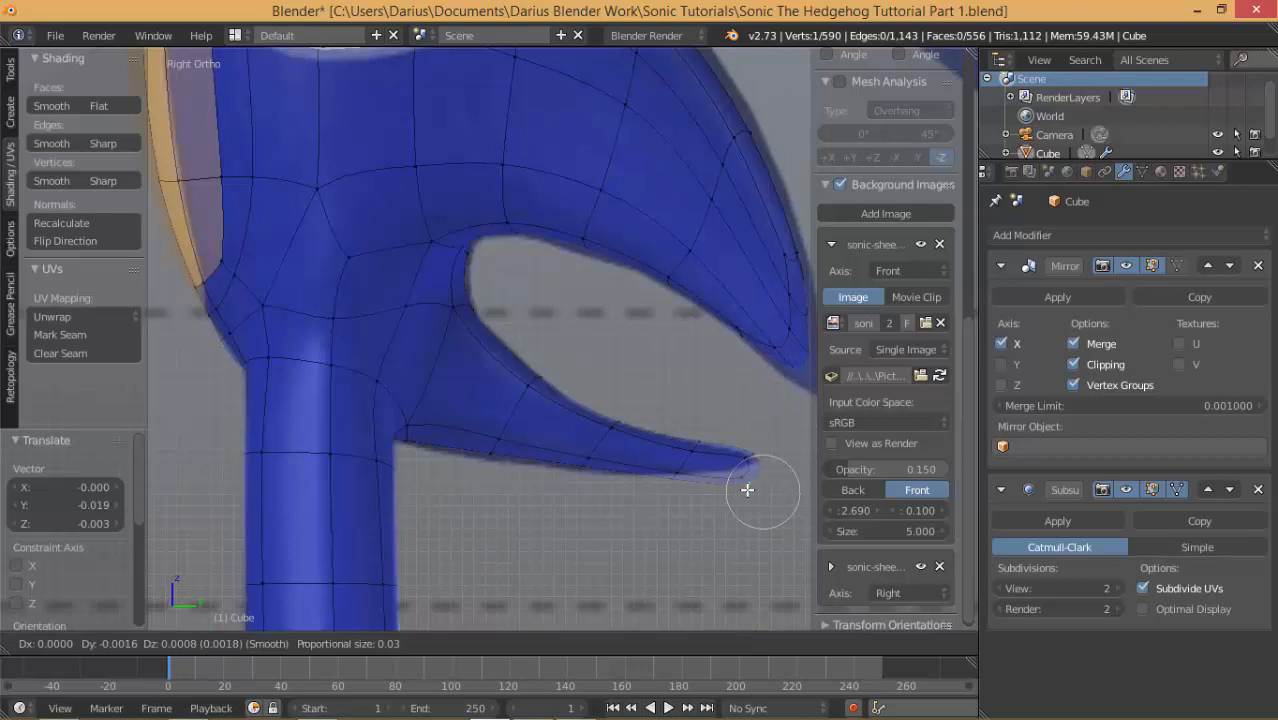
{"action": "left_click", "coordinate": [747, 489]}
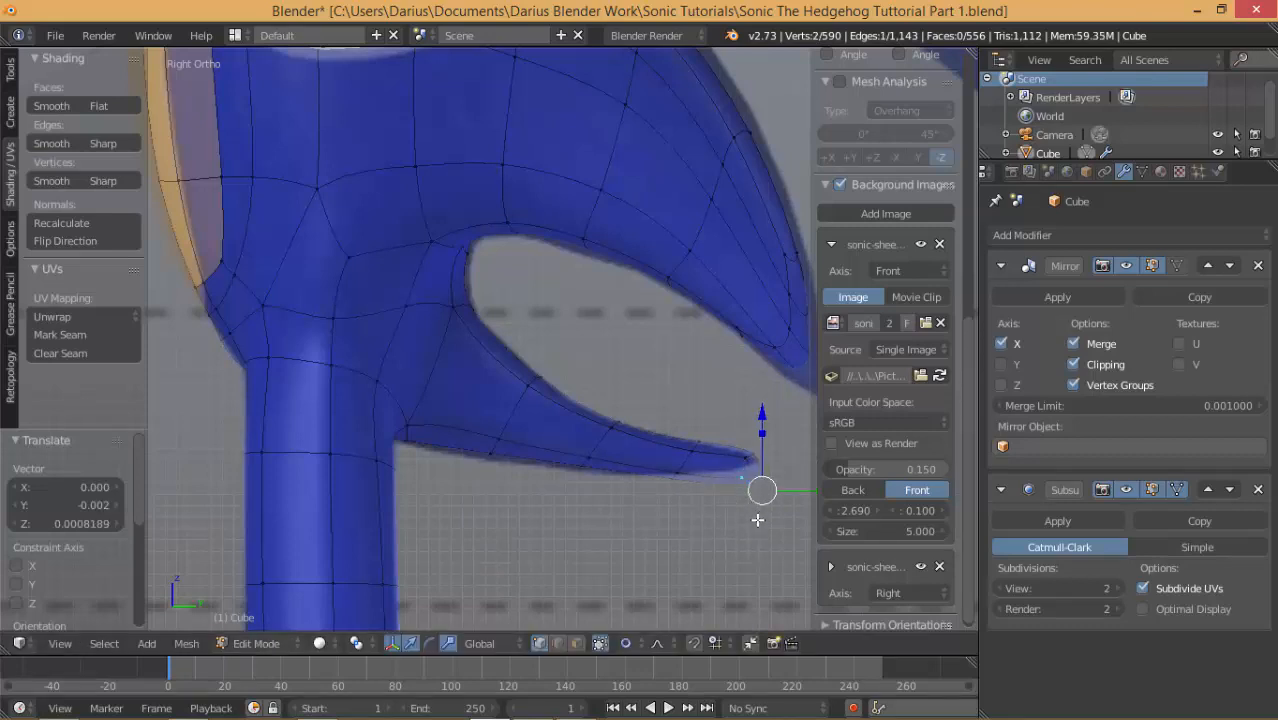
{"action": "key", "text": "g"}
{"action": "left_click", "coordinate": [759, 498]}
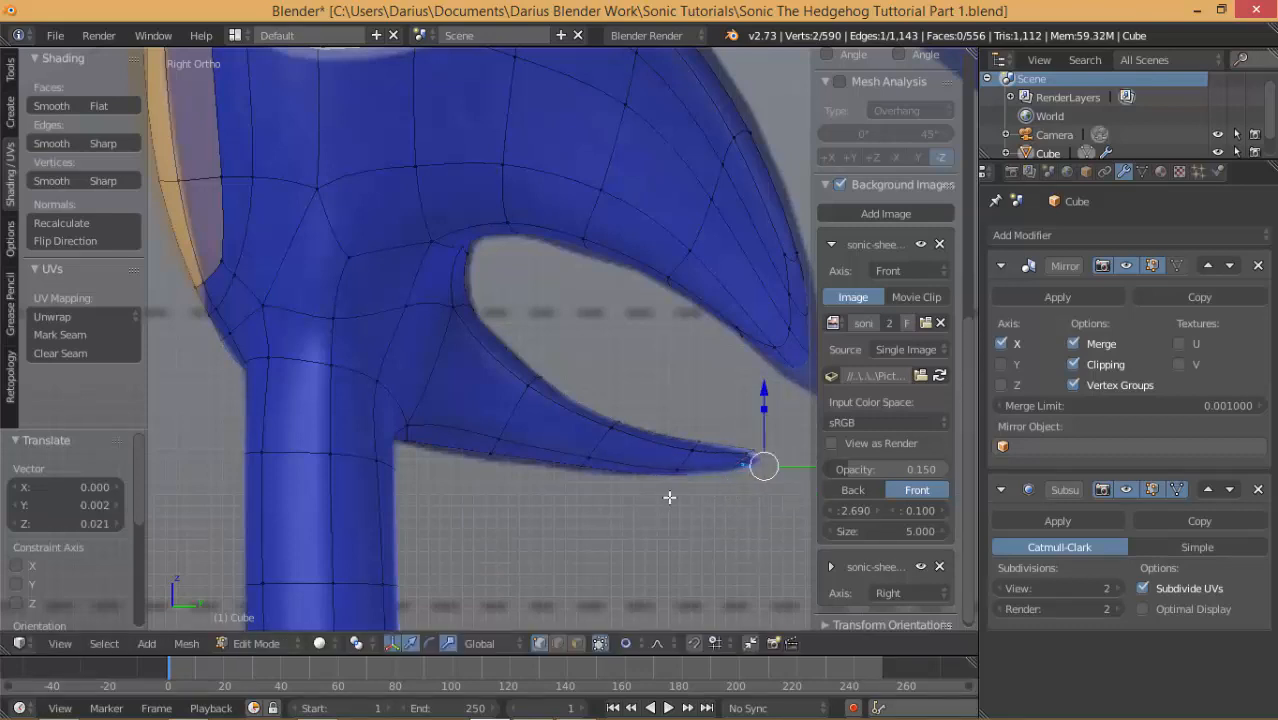
Lower two spots on the tail's underside about 0.005 in Z each, shifting them slightly forward to follow the reference outline.
{"action": "right_click", "coordinate": [493, 451]}
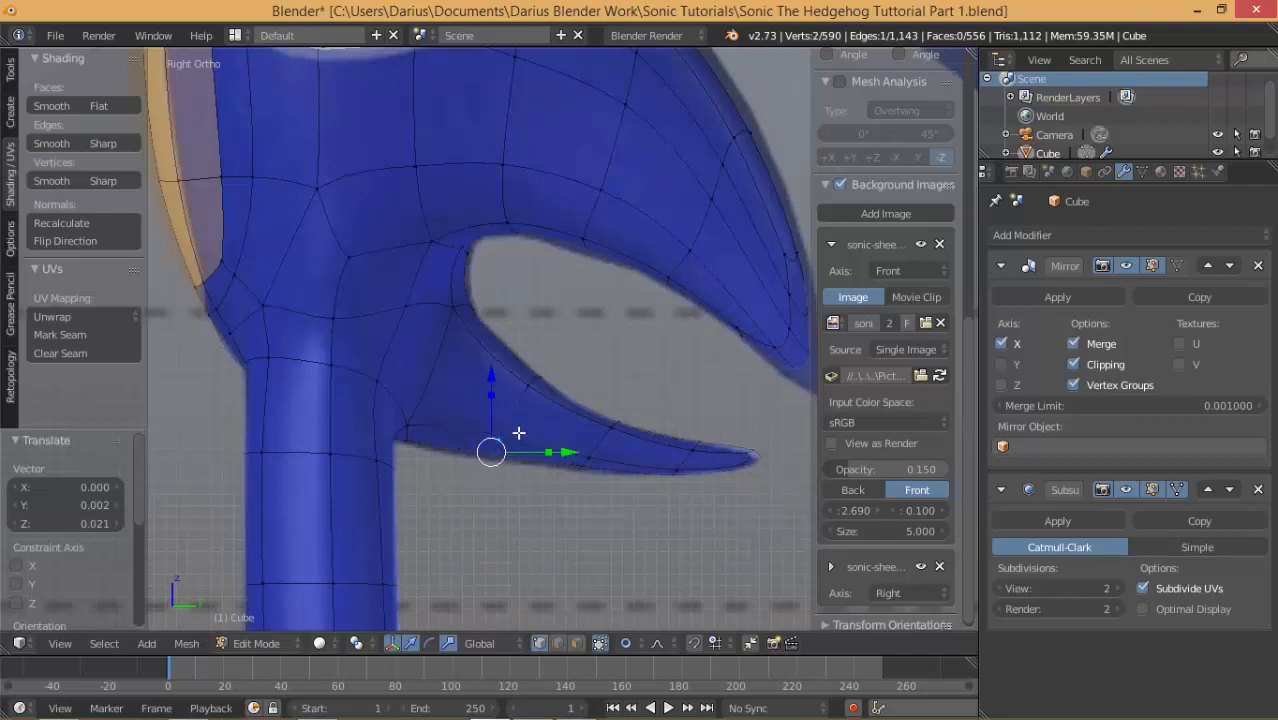
{"action": "key", "text": "g"}
{"action": "left_click", "coordinate": [517, 442]}
{"action": "right_click", "coordinate": [598, 456]}
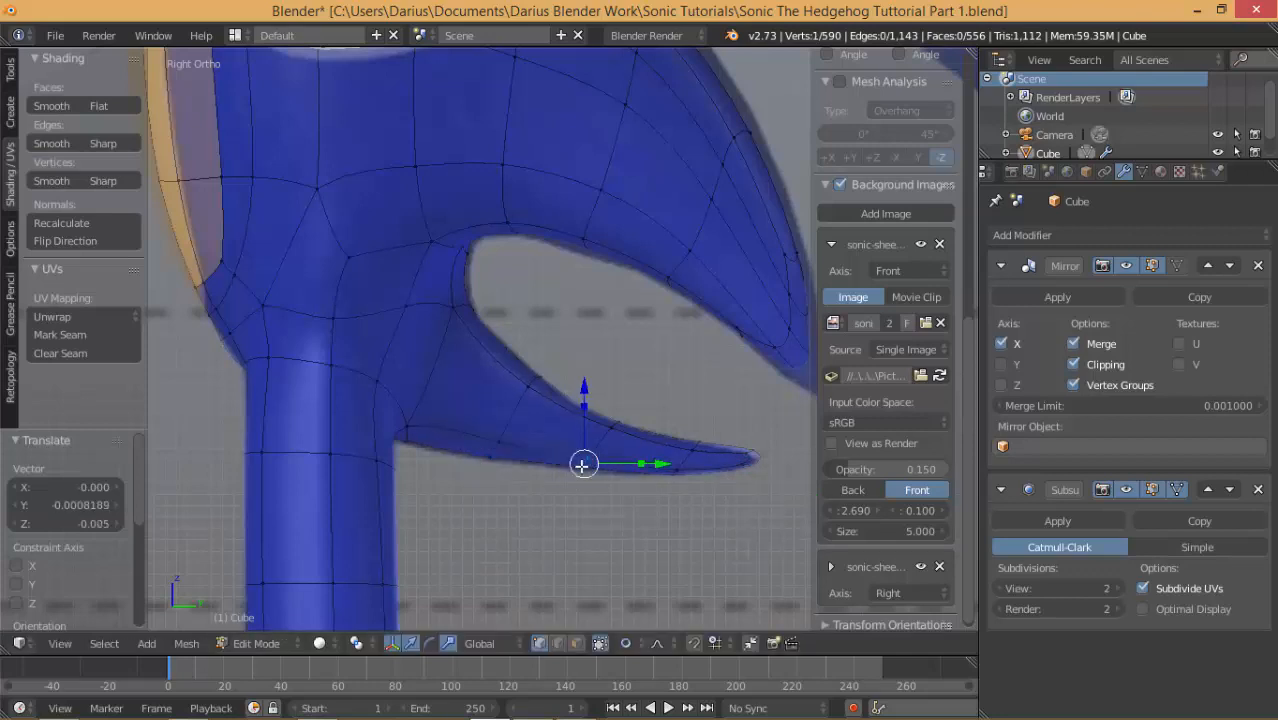
{"action": "key", "text": "g"}
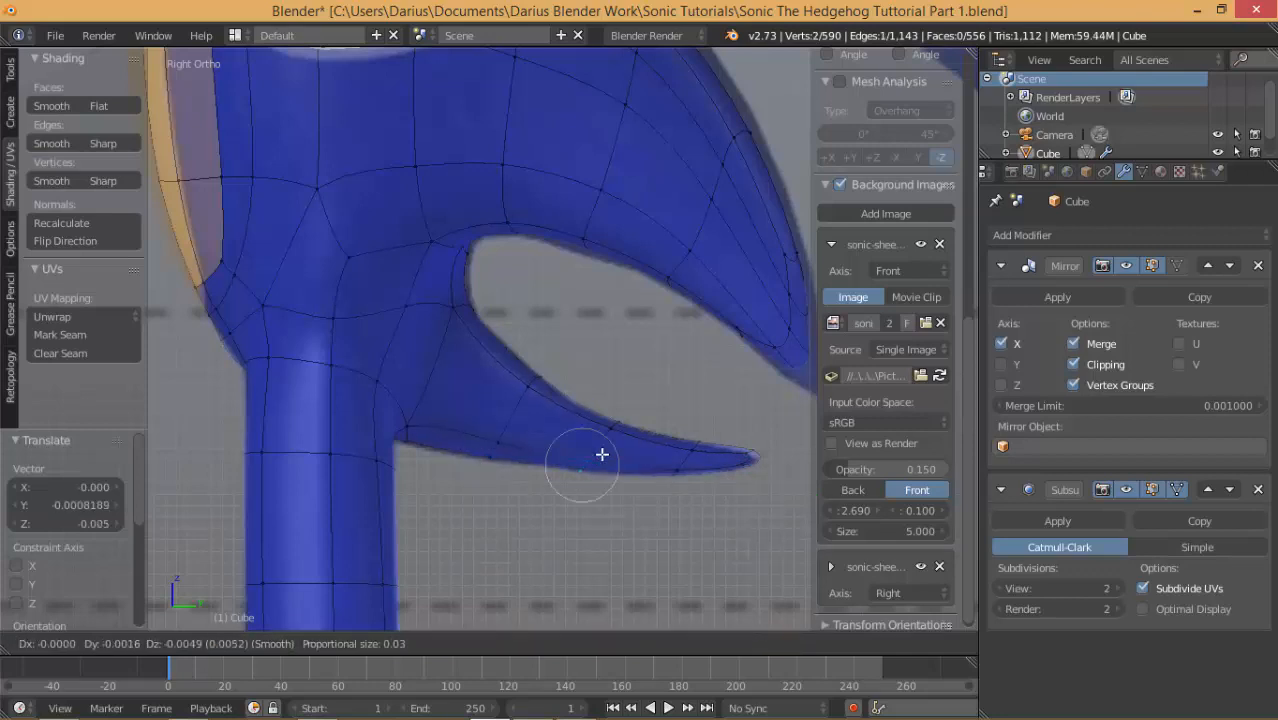
{"action": "left_click", "coordinate": [602, 454]}
Examine the tail's shape from behind and from the front, with the model in Object Mode.
{"action": "scroll", "coordinate": [580, 466], "scroll_direction": "down", "scroll_amount": 4}
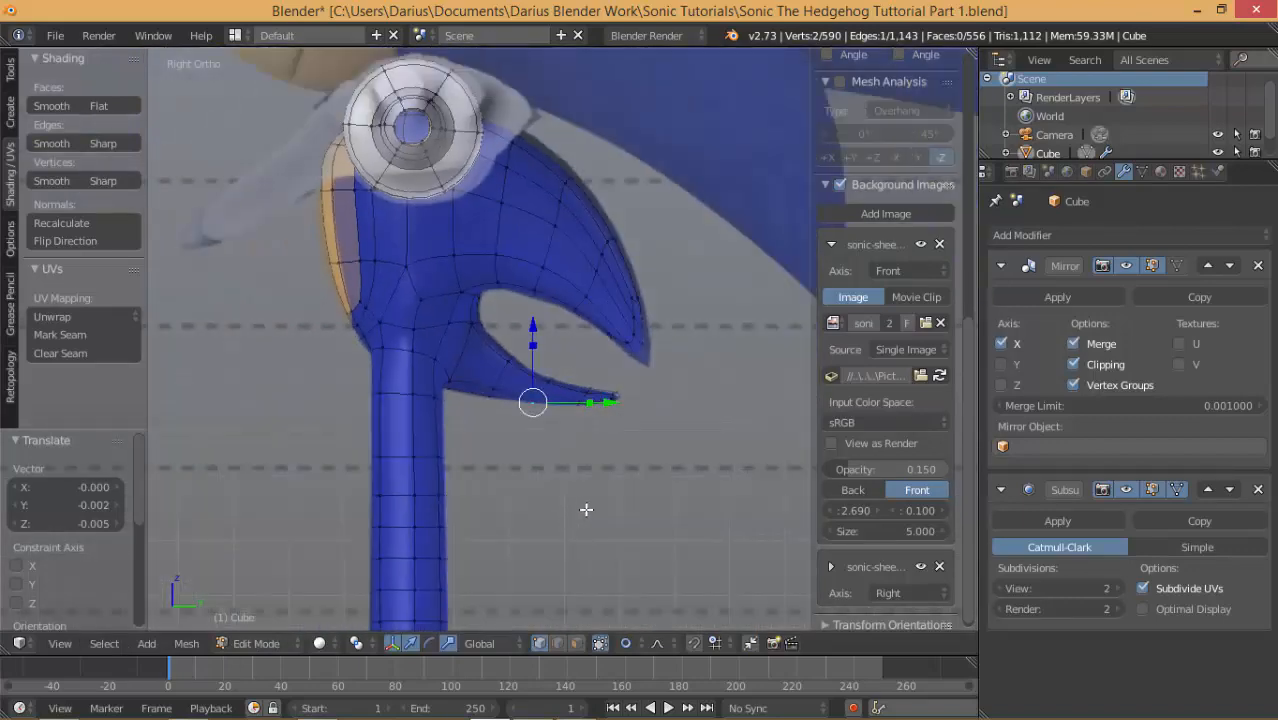
{"action": "middle_click_drag", "start_coordinate": [444, 381], "coordinate": [398, 460]}
{"action": "key", "text": "grave"}
{"action": "middle_click_drag", "start_coordinate": [448, 365], "coordinate": [510, 386]}
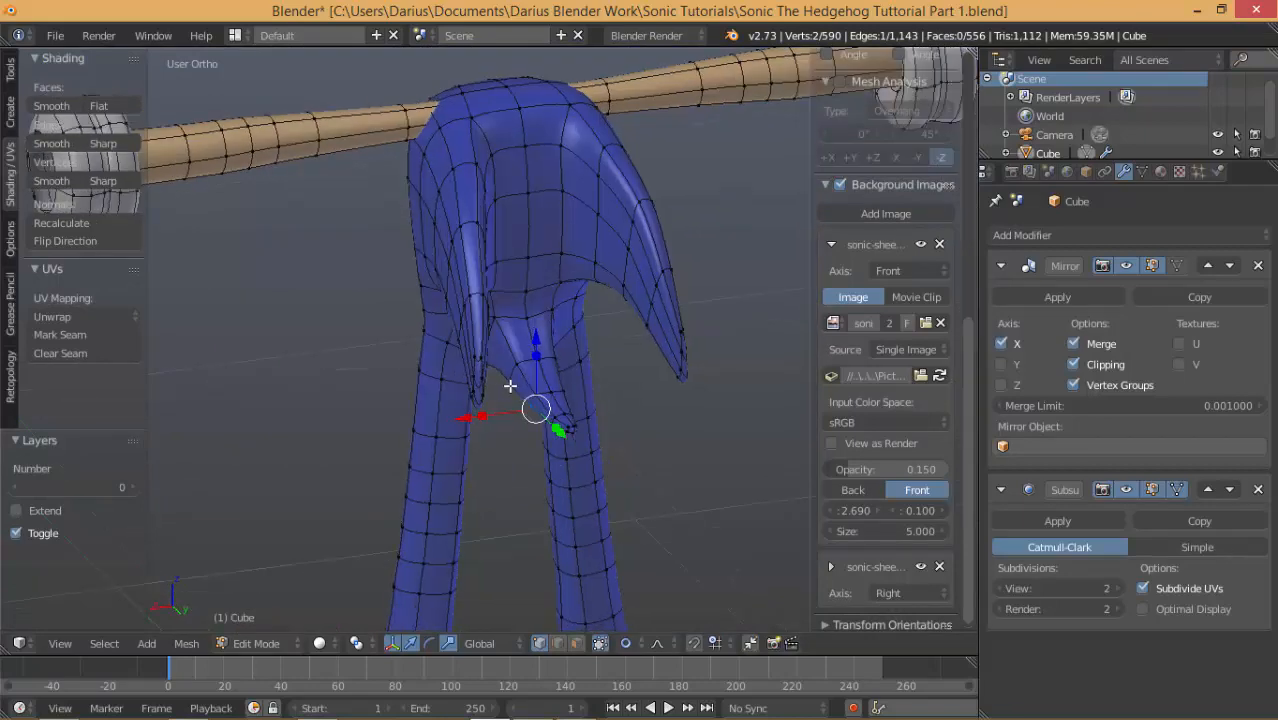
{"action": "key", "text": "Tab"}
{"action": "middle_click_drag", "start_coordinate": [499, 428], "coordinate": [580, 463]}
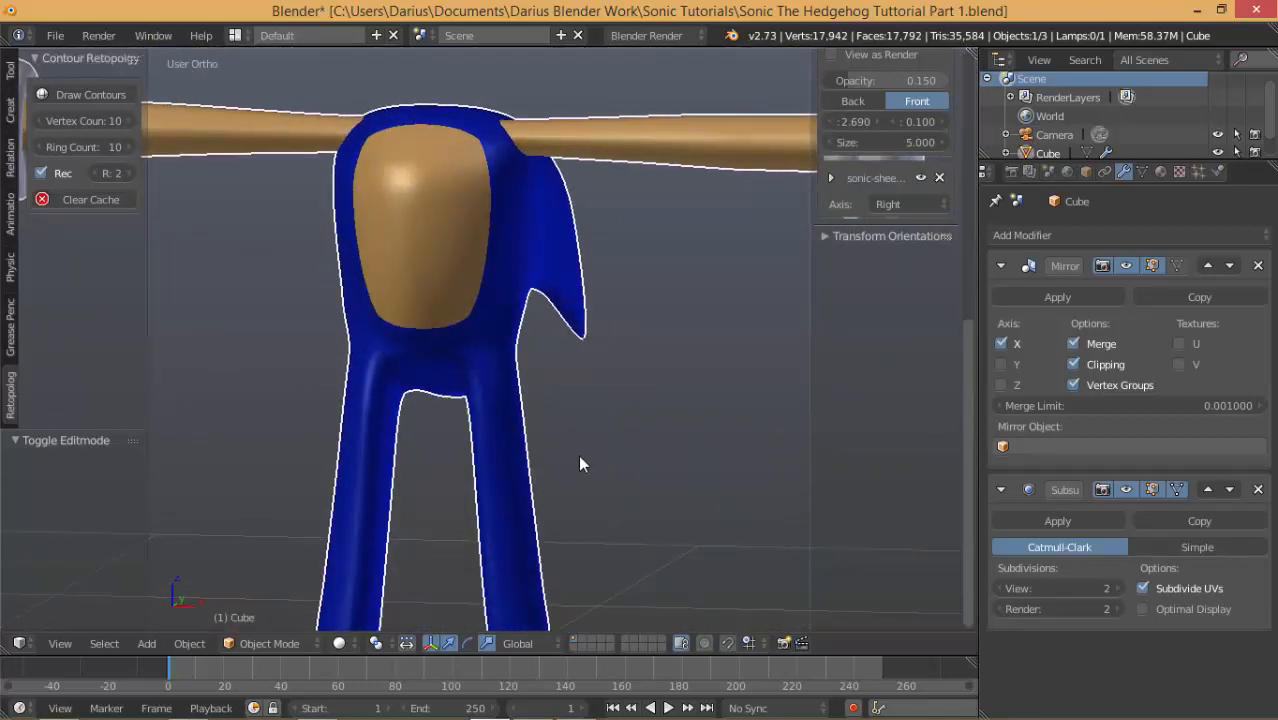
{"action": "key", "text": "KP_1"}
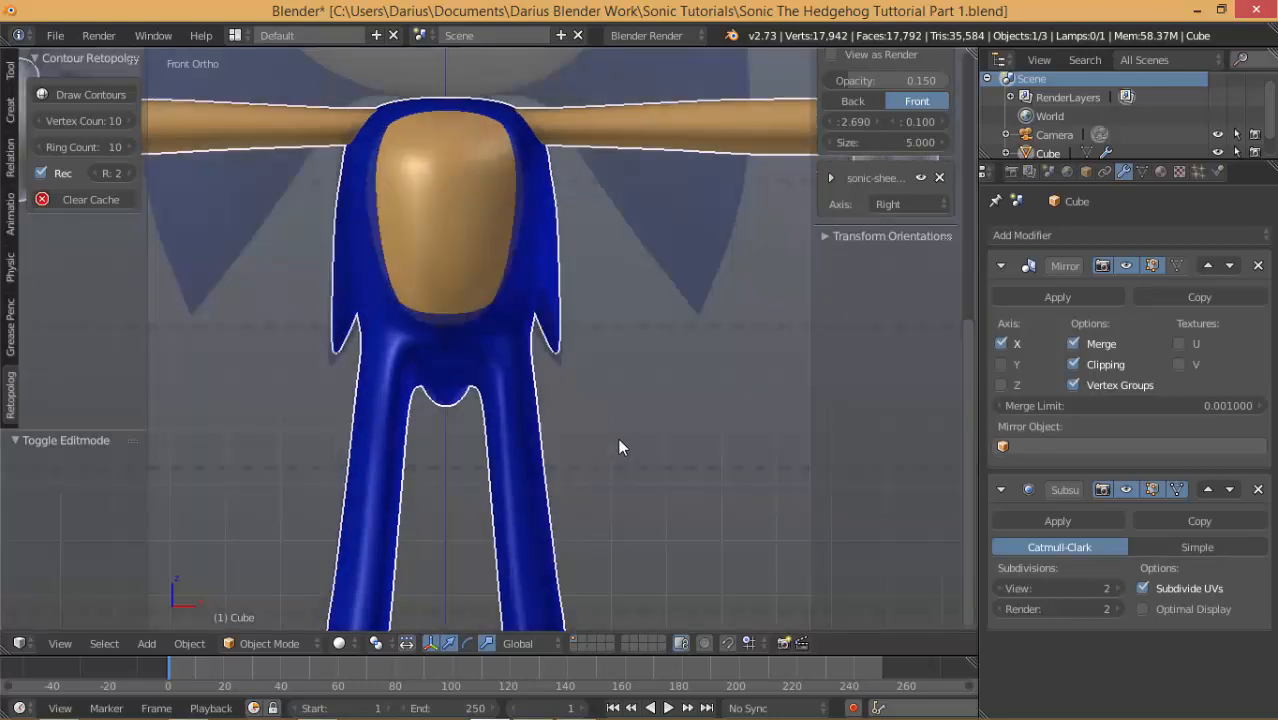
{"action": "scroll", "coordinate": [515, 463], "scroll_direction": "up", "scroll_amount": 5}
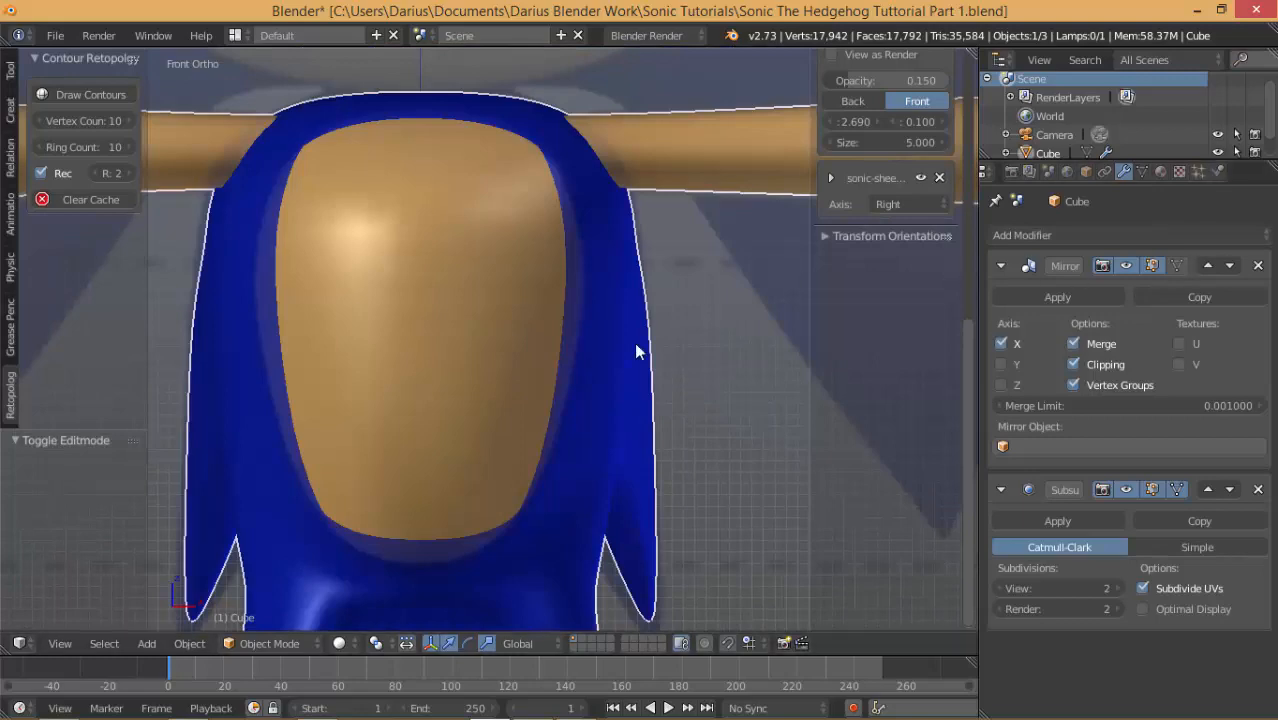
In front view of Edit Mode, move the tail's first outer side vertex about -0.026 in X and -0.007 in Z to narrow it.
{"action": "key", "text": "Tab"}
{"action": "middle_click_drag", "start_coordinate": [508, 553], "coordinate": [572, 290], "text": "shift"}
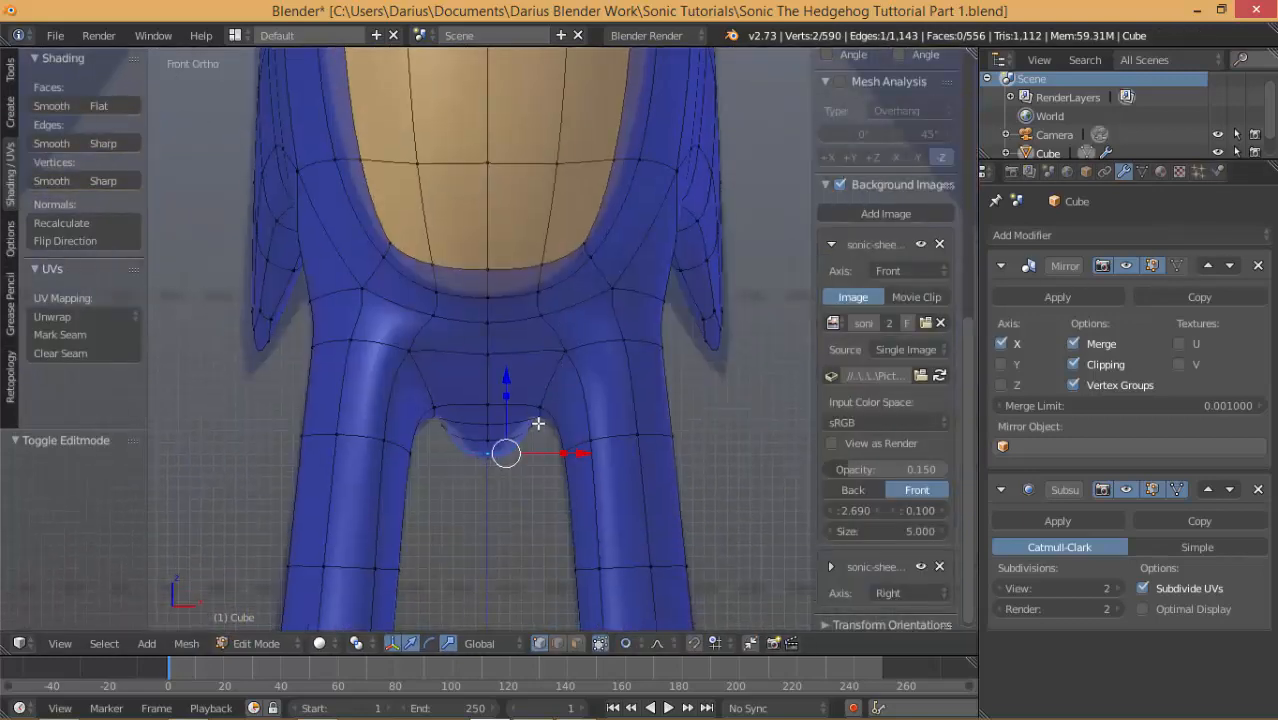
{"action": "scroll", "coordinate": [549, 463], "scroll_direction": "up", "scroll_amount": 2}
{"action": "right_click", "coordinate": [558, 483]}
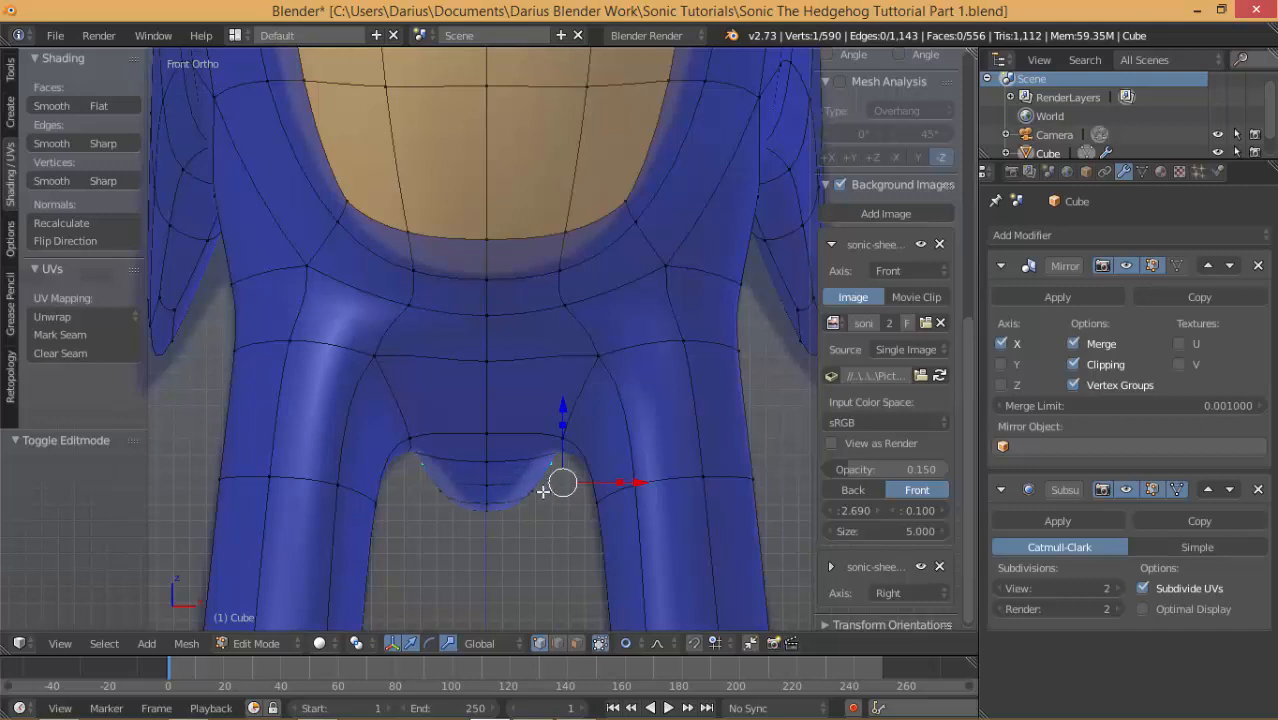
{"action": "key", "text": "g"}
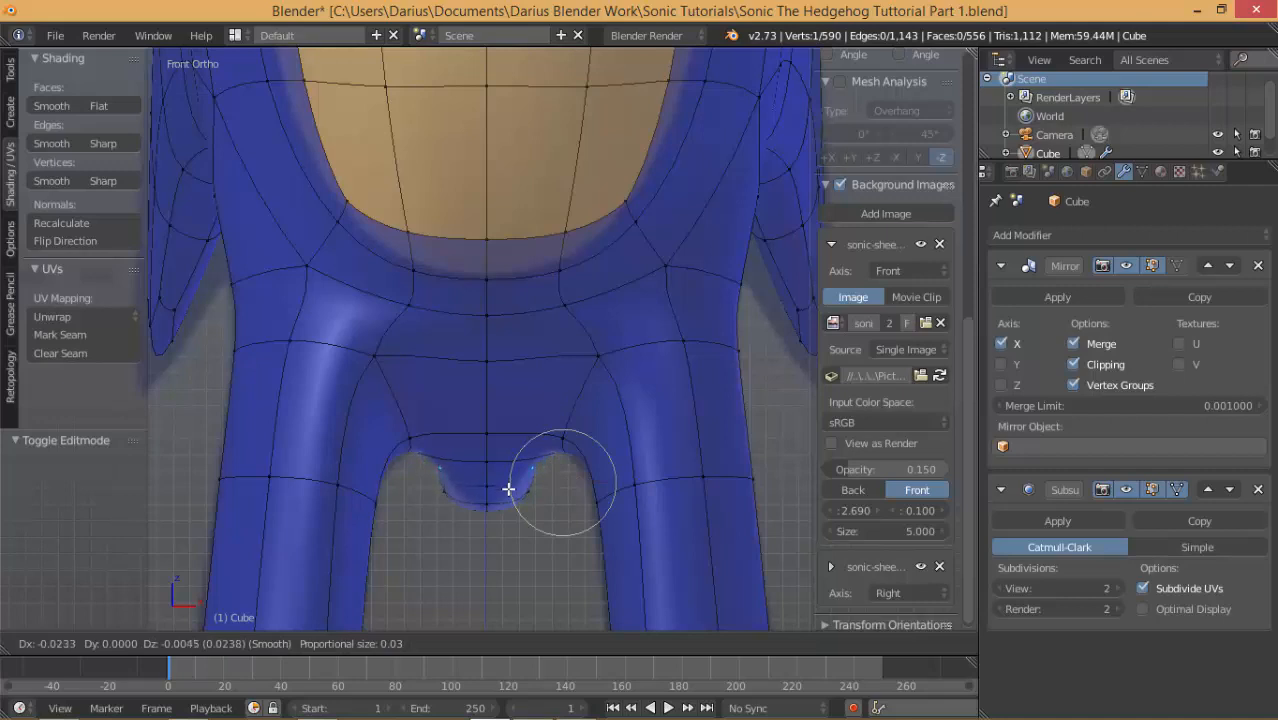
{"action": "left_click", "coordinate": [504, 492]}
Move the tail's next side vertex about -0.024 in X and -0.002 in Z, and pull the one near the tip inward about -0.018 in X.
{"action": "right_click", "coordinate": [524, 494]}
{"action": "key", "text": "g"}
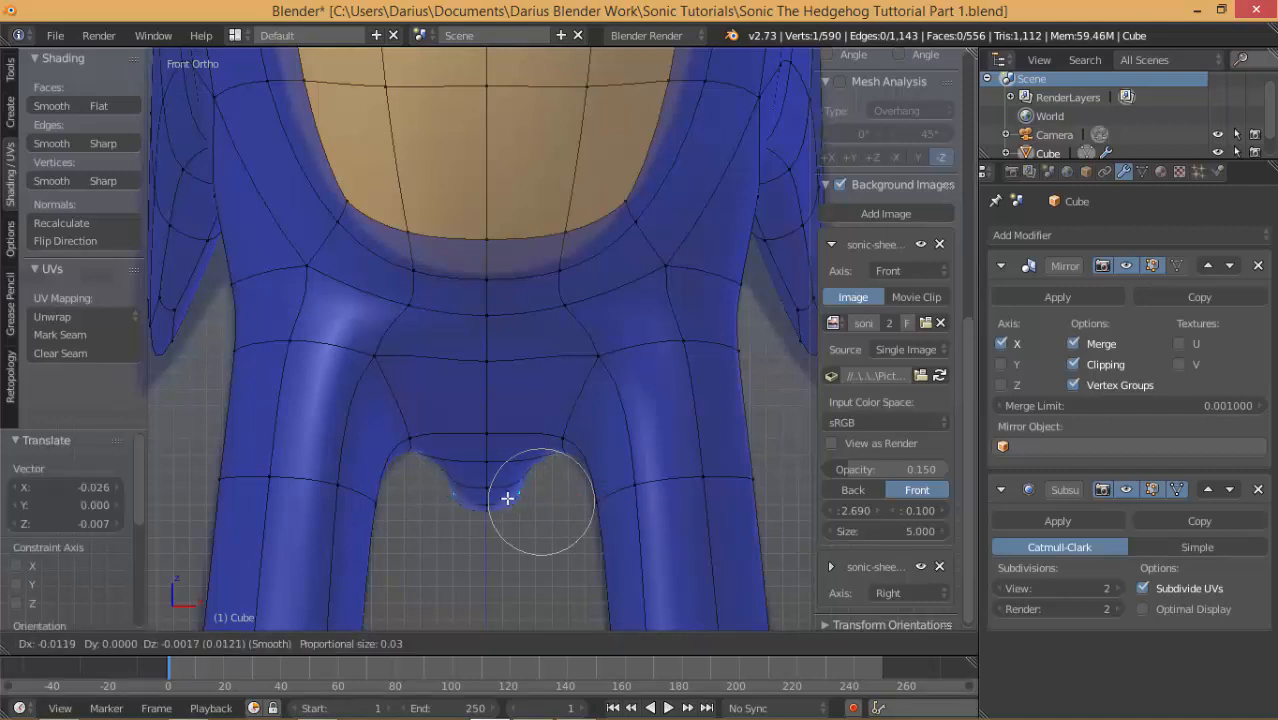
{"action": "left_click", "coordinate": [496, 499]}
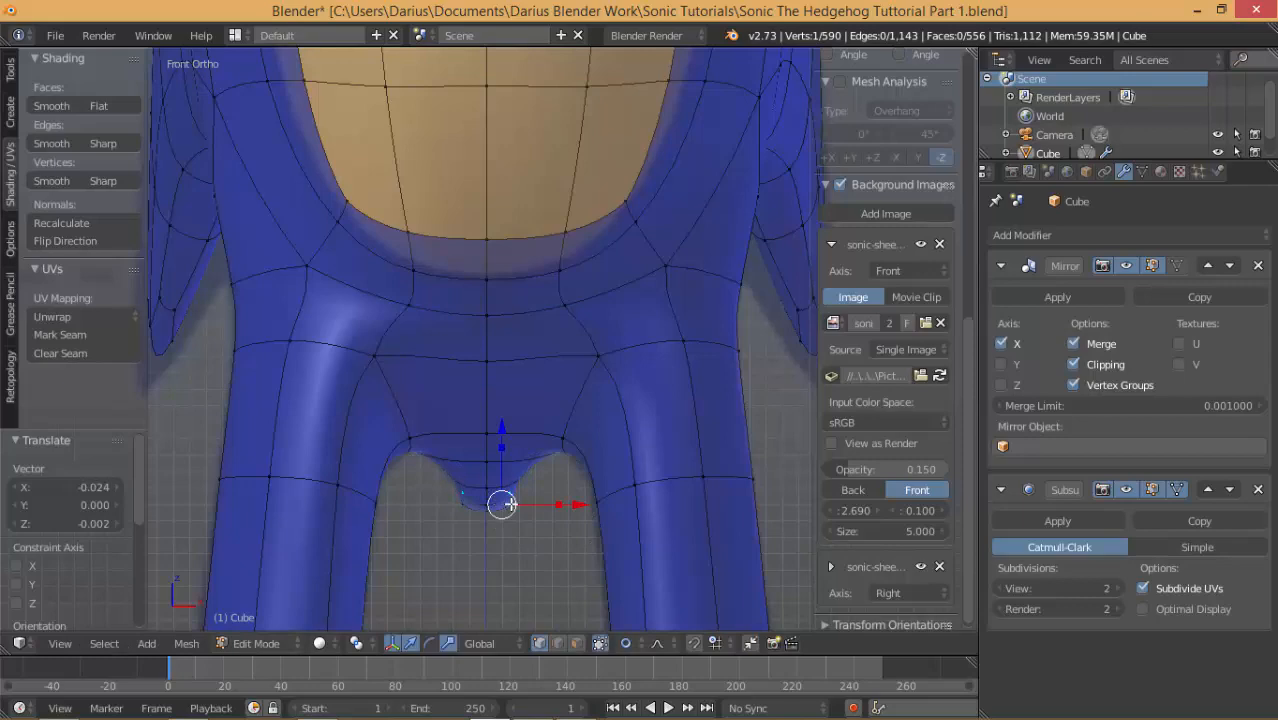
{"action": "right_click", "coordinate": [505, 506]}
{"action": "key", "text": "g"}
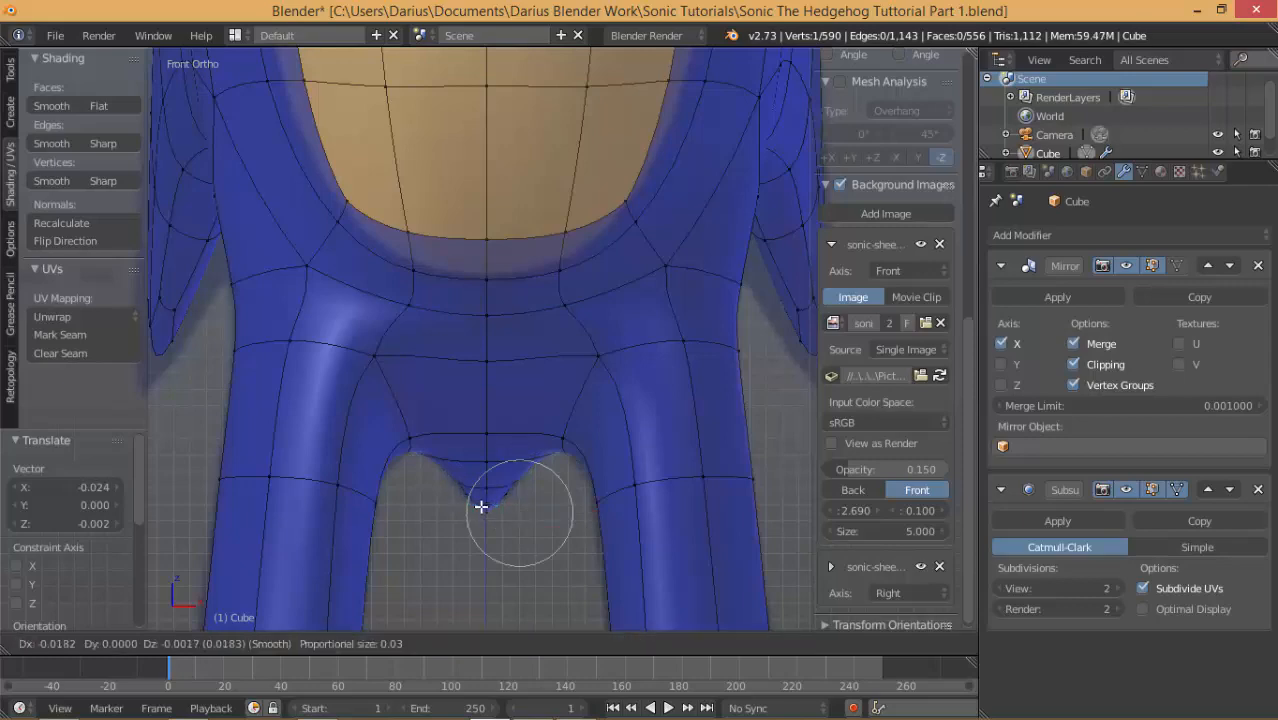
{"action": "left_click", "coordinate": [483, 507]}
Review the narrowed tail and the whole body from the front in Object Mode.
{"action": "scroll", "coordinate": [555, 484], "scroll_direction": "down", "scroll_amount": 6}
{"action": "middle_click_drag", "start_coordinate": [571, 457], "coordinate": [602, 476]}
{"action": "key", "text": "Tab"}
{"action": "key", "text": "KP_1"}
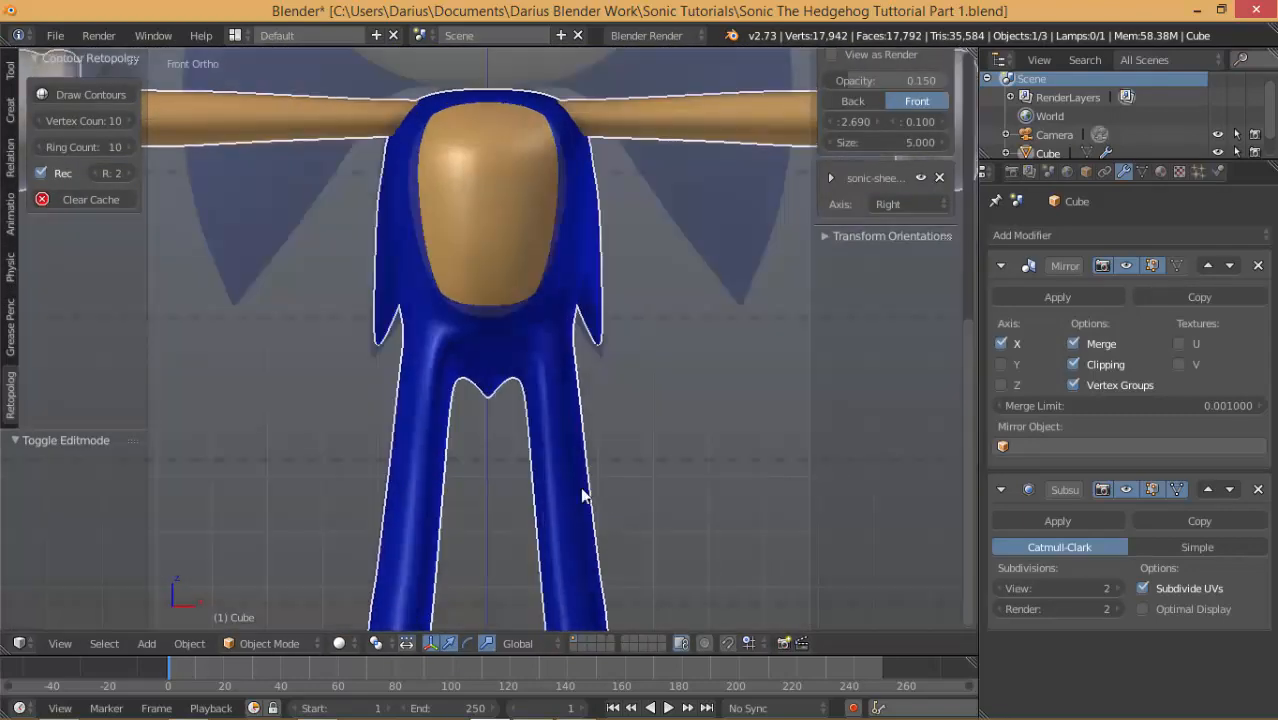
{"action": "scroll", "coordinate": [583, 495], "scroll_direction": "down", "scroll_amount": 4}
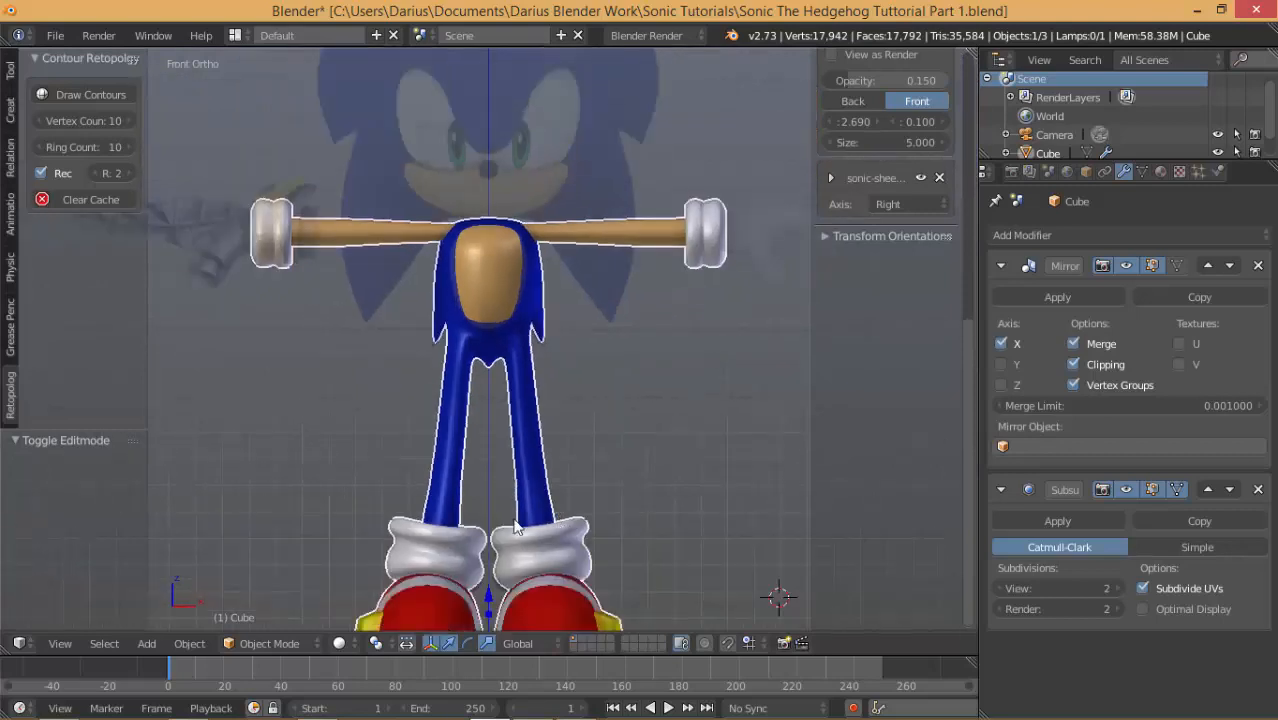
{"action": "middle_click_drag", "start_coordinate": [570, 386], "coordinate": [393, 517], "text": "shift"}
{"action": "scroll", "coordinate": [419, 517], "scroll_direction": "up", "scroll_amount": 1}
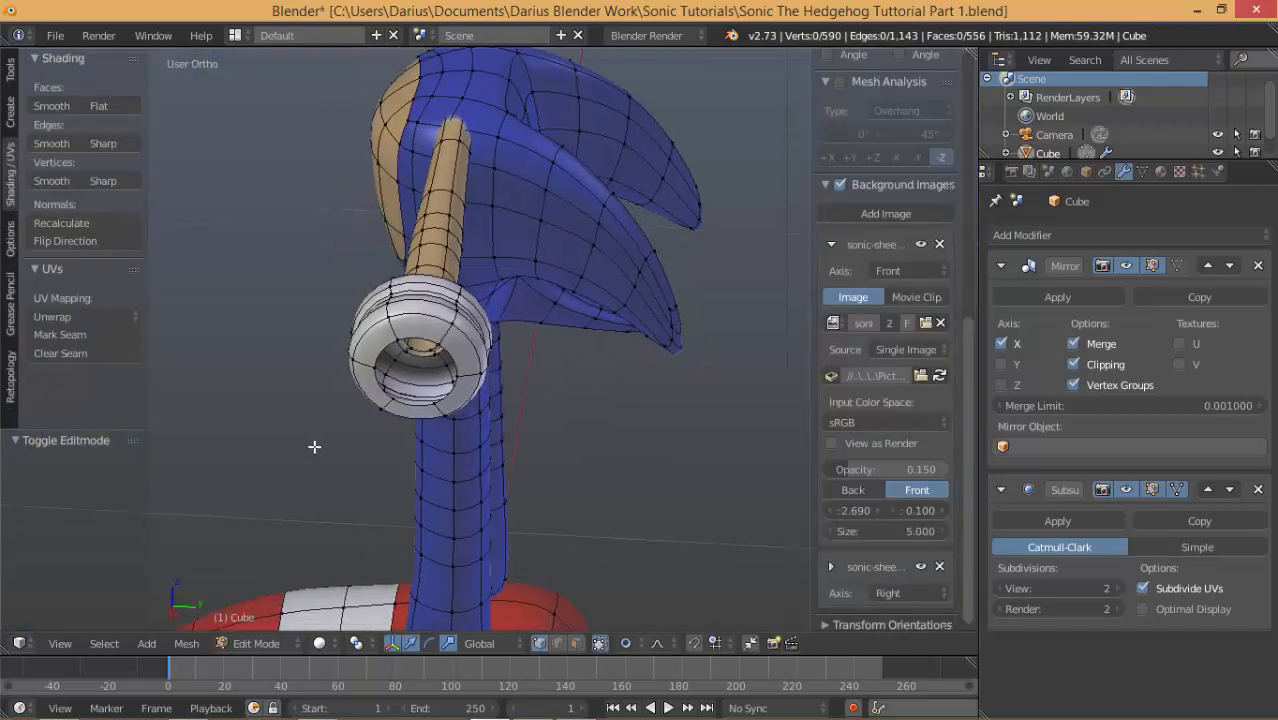
Select the whole linked glove cuff and rotate it 90° in the right side view.
{"action": "middle_click_drag", "start_coordinate": [314, 445], "coordinate": [373, 383]}
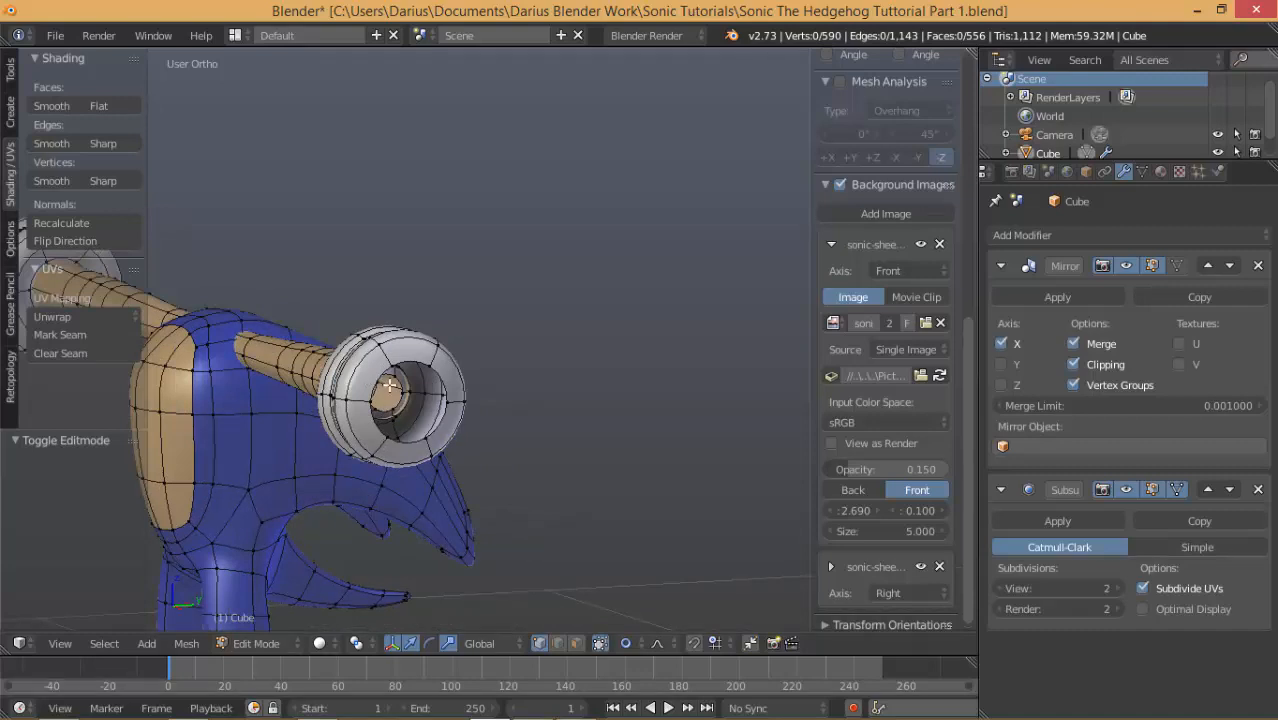
{"action": "middle_click_drag", "start_coordinate": [389, 385], "coordinate": [500, 438]}
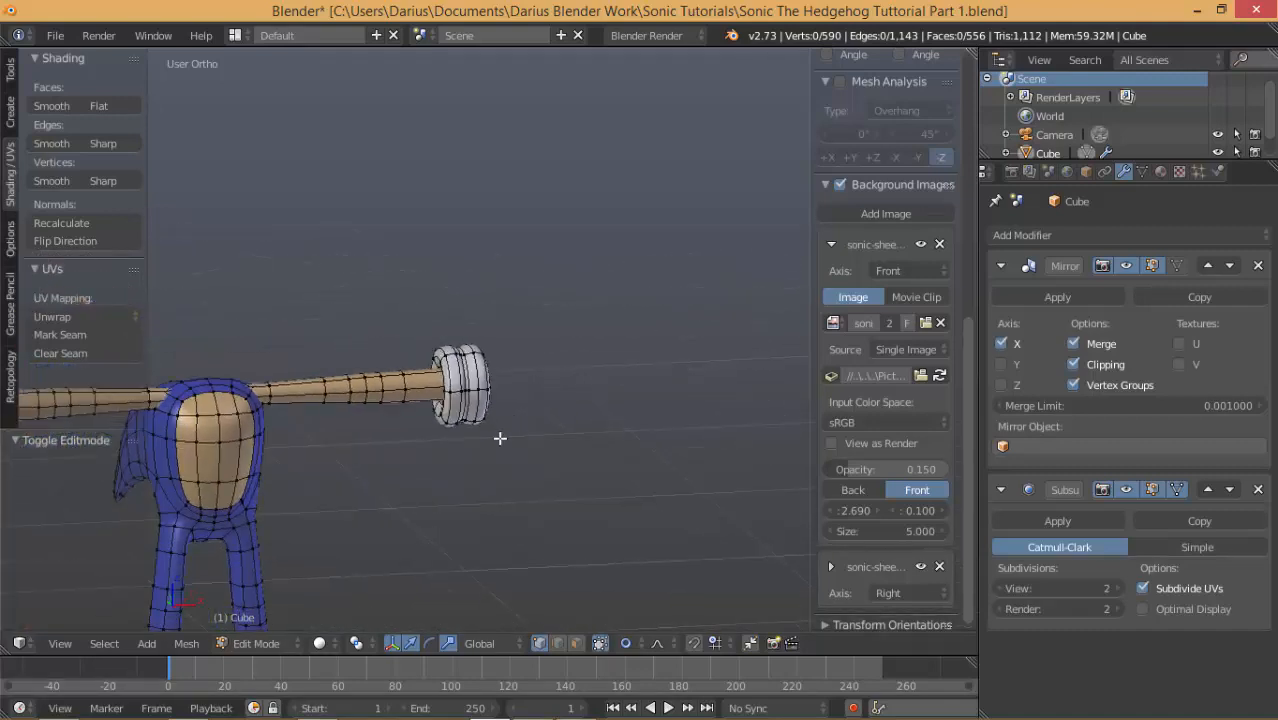
{"action": "key", "text": "KP_1"}
{"action": "scroll", "coordinate": [494, 424], "scroll_direction": "up", "scroll_amount": 3}
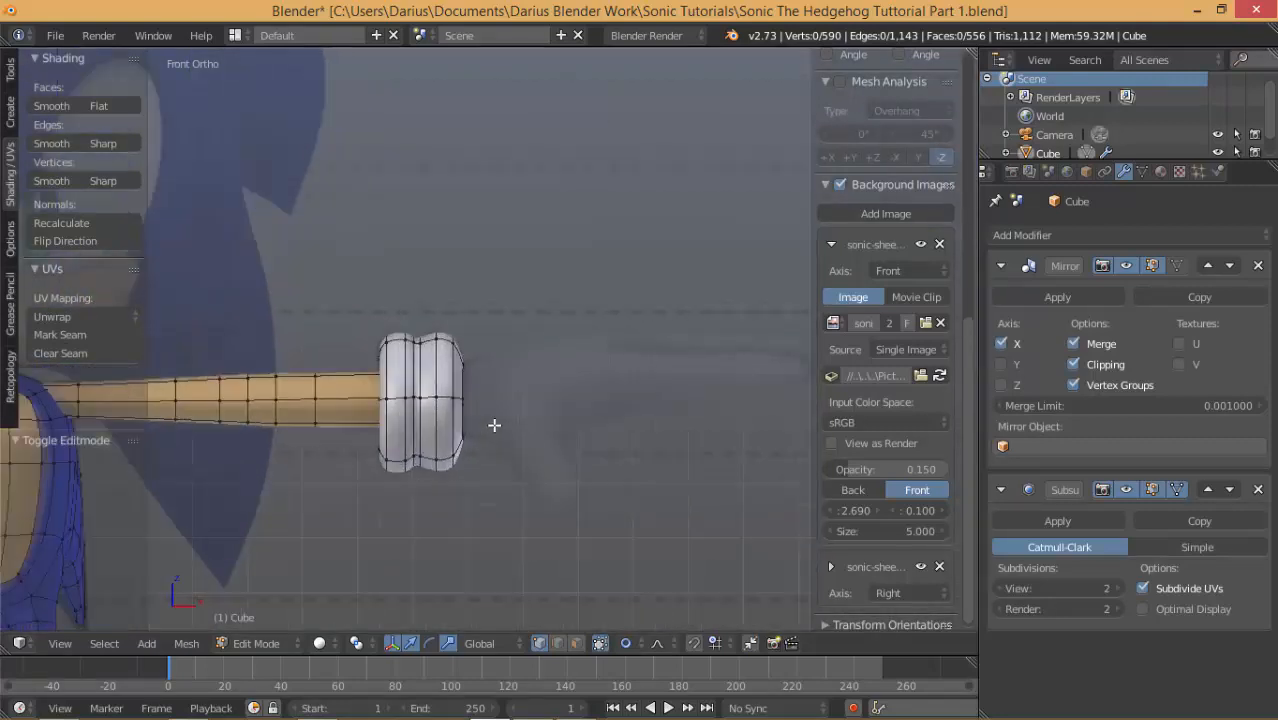
{"action": "scroll", "coordinate": [494, 425], "scroll_direction": "up", "scroll_amount": 1}
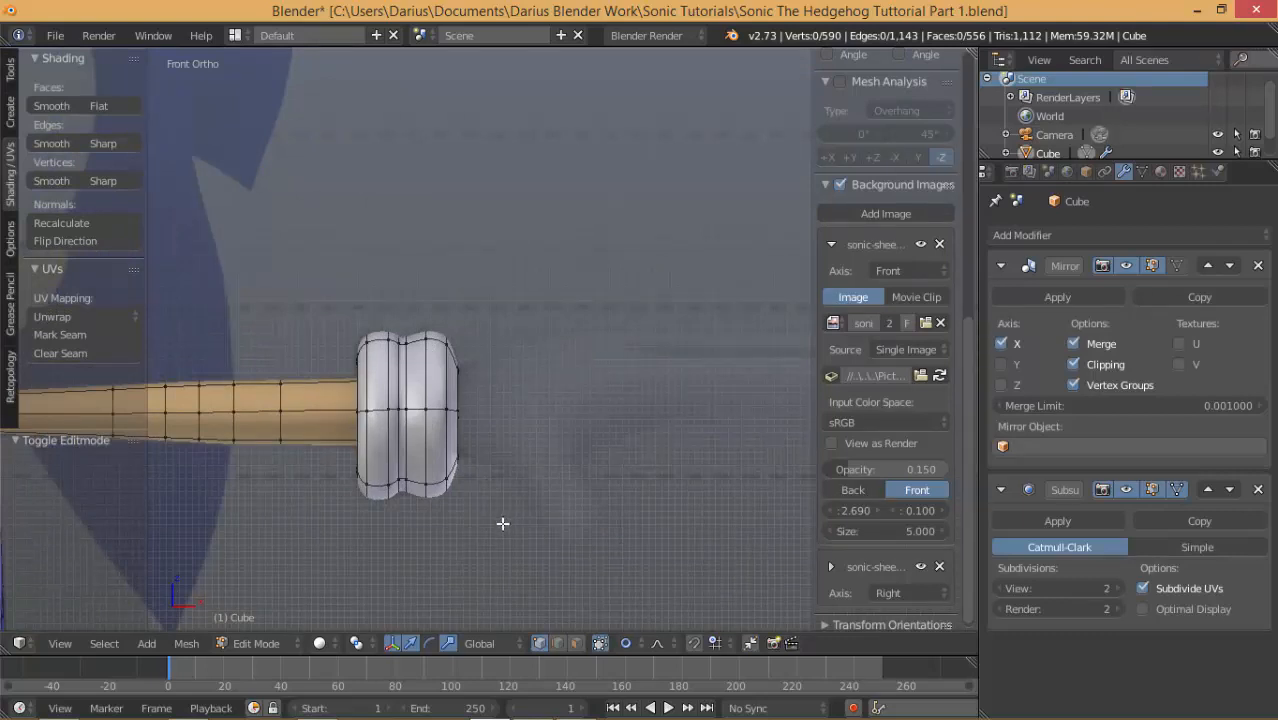
{"action": "middle_click_drag", "start_coordinate": [502, 517], "coordinate": [279, 497]}
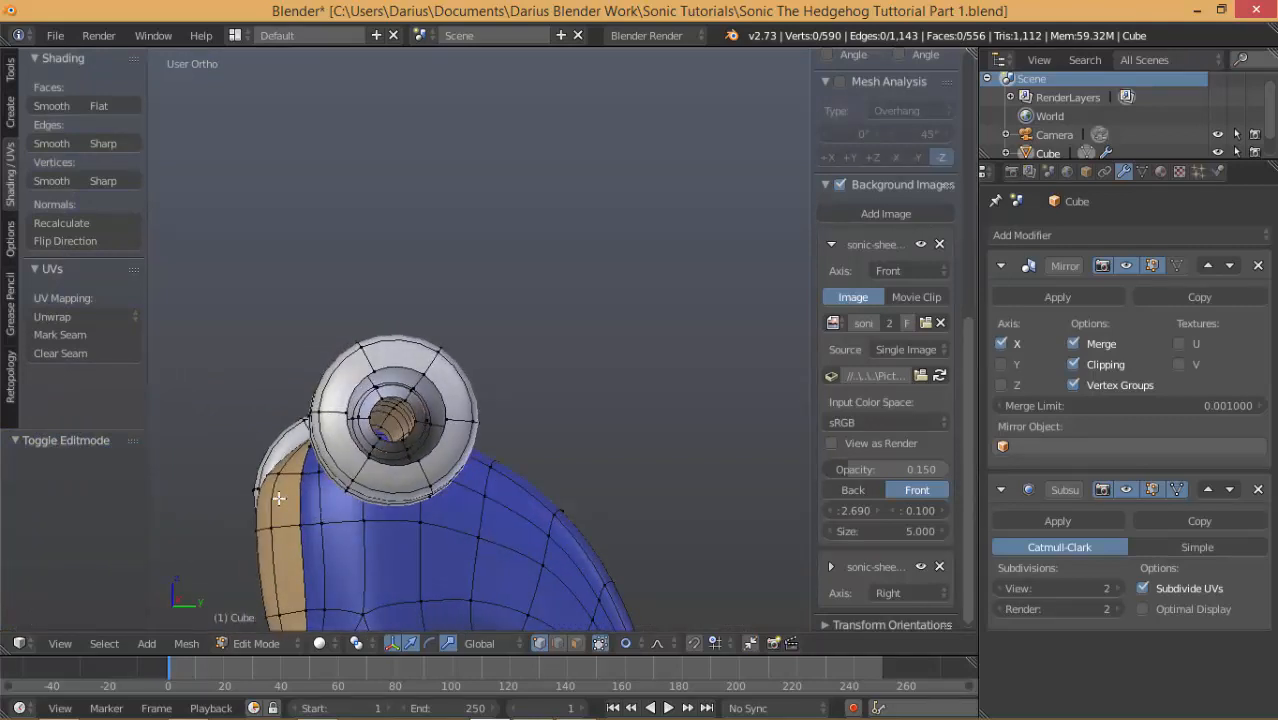
{"action": "right_click", "coordinate": [474, 432]}
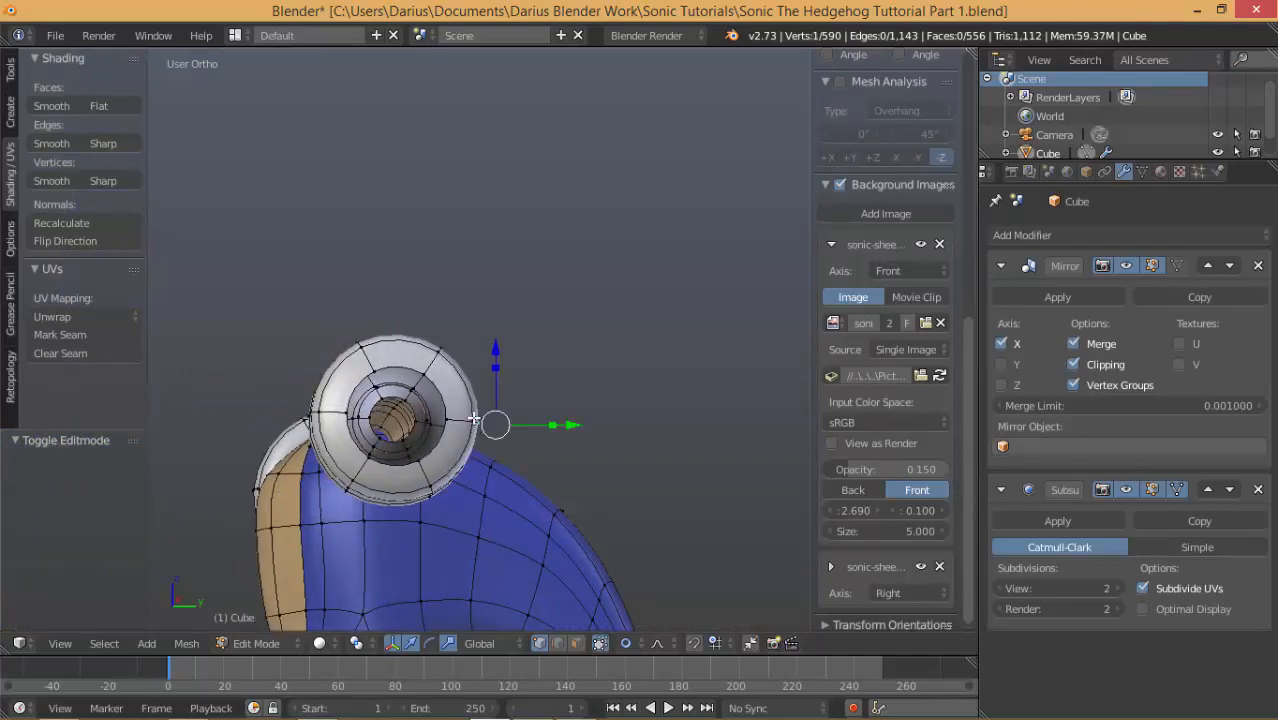
{"action": "right_click", "coordinate": [474, 418]}
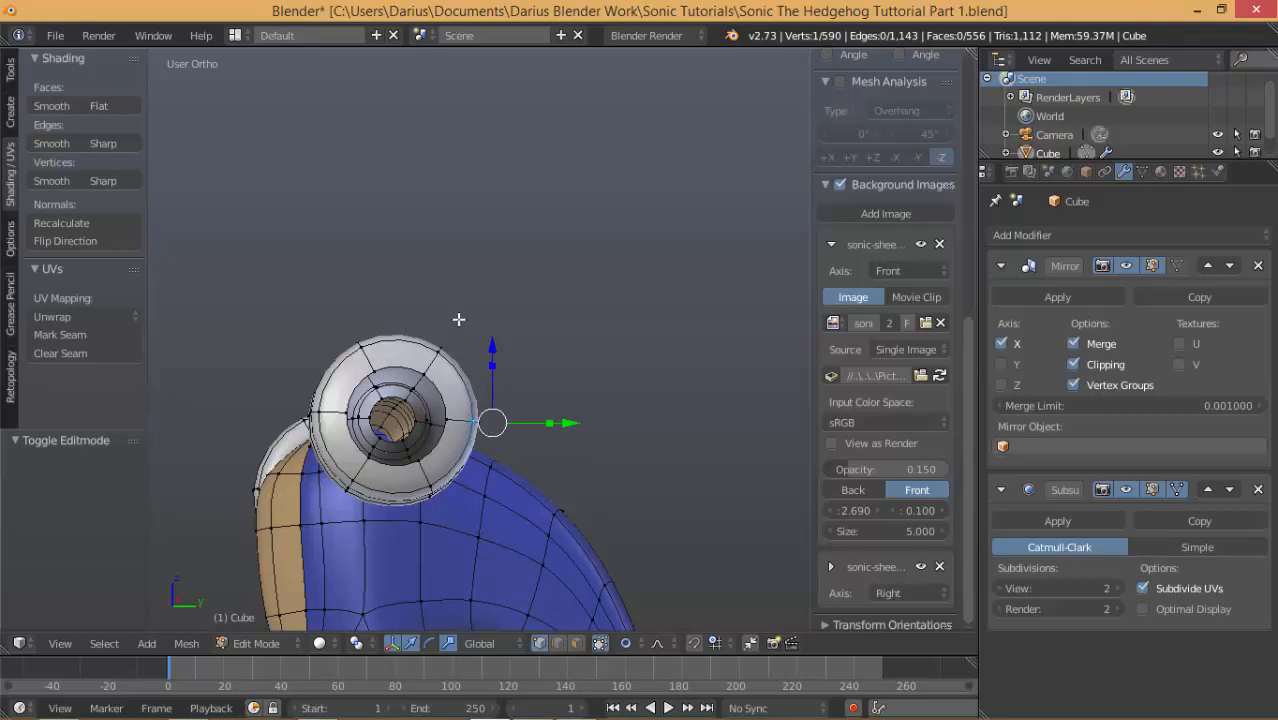
{"action": "right_click", "coordinate": [441, 350]}
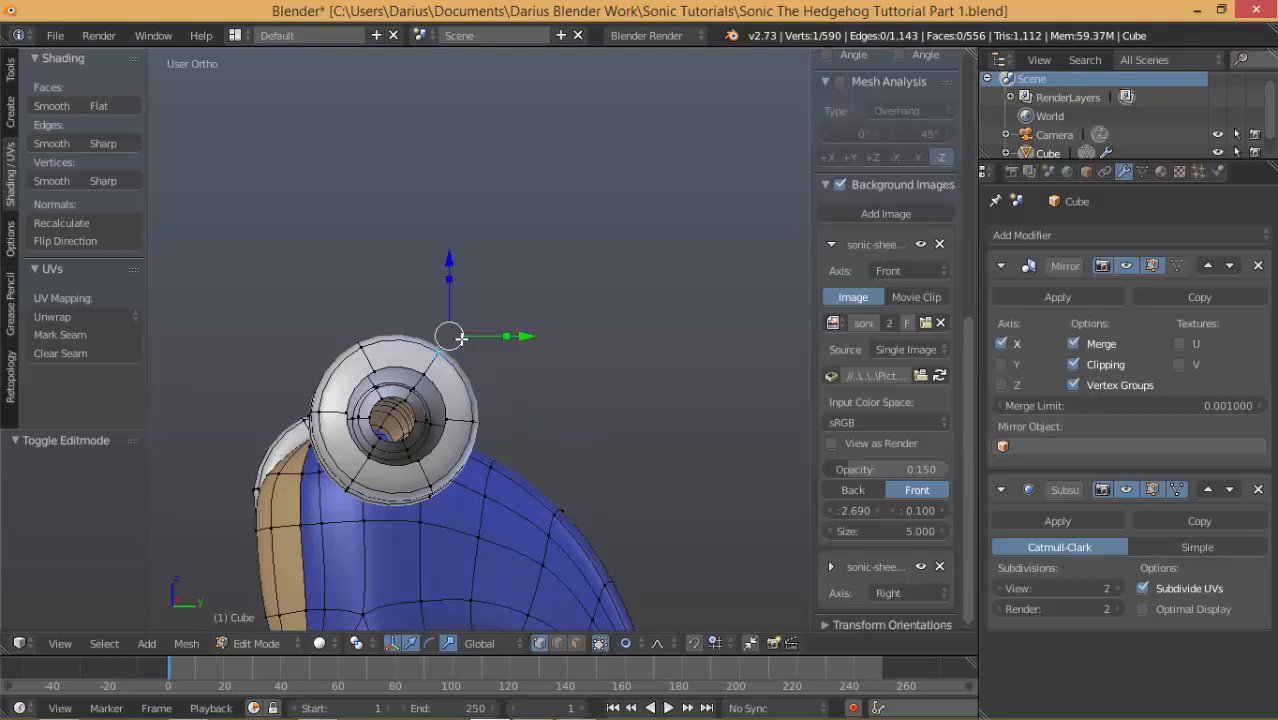
{"action": "key", "text": "ctrl+l"}
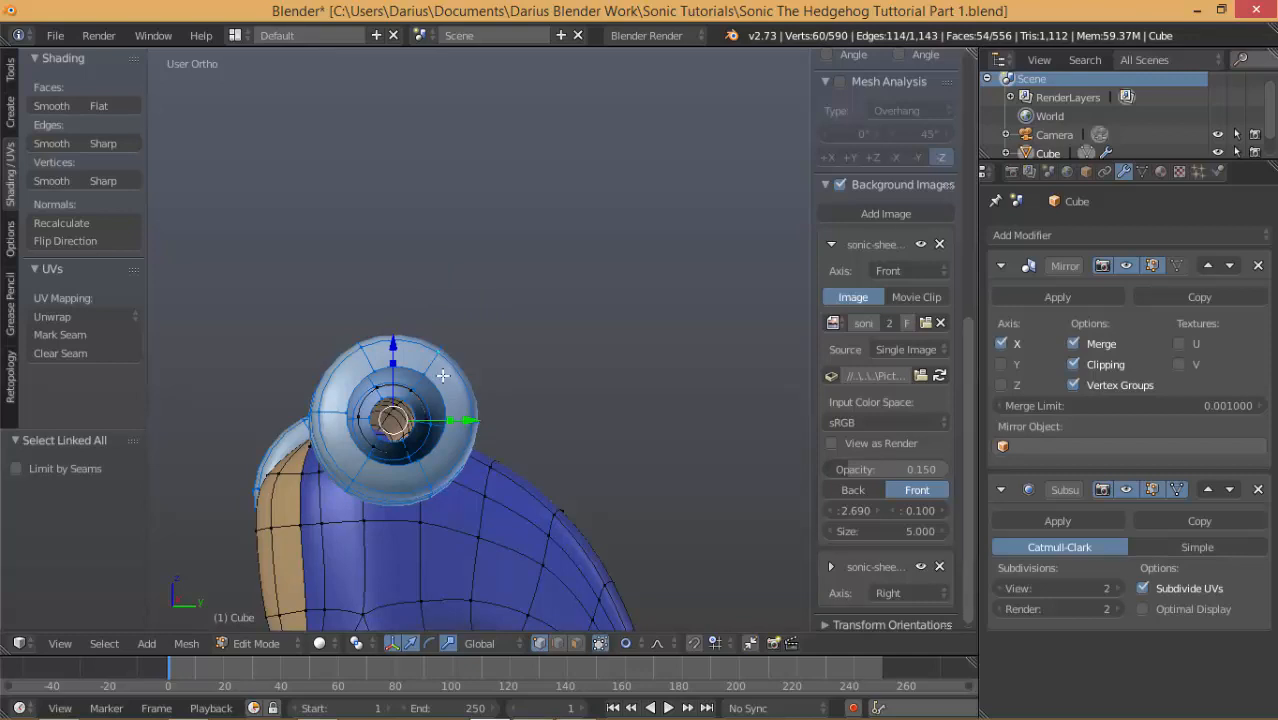
{"action": "key", "text": "KP_3"}
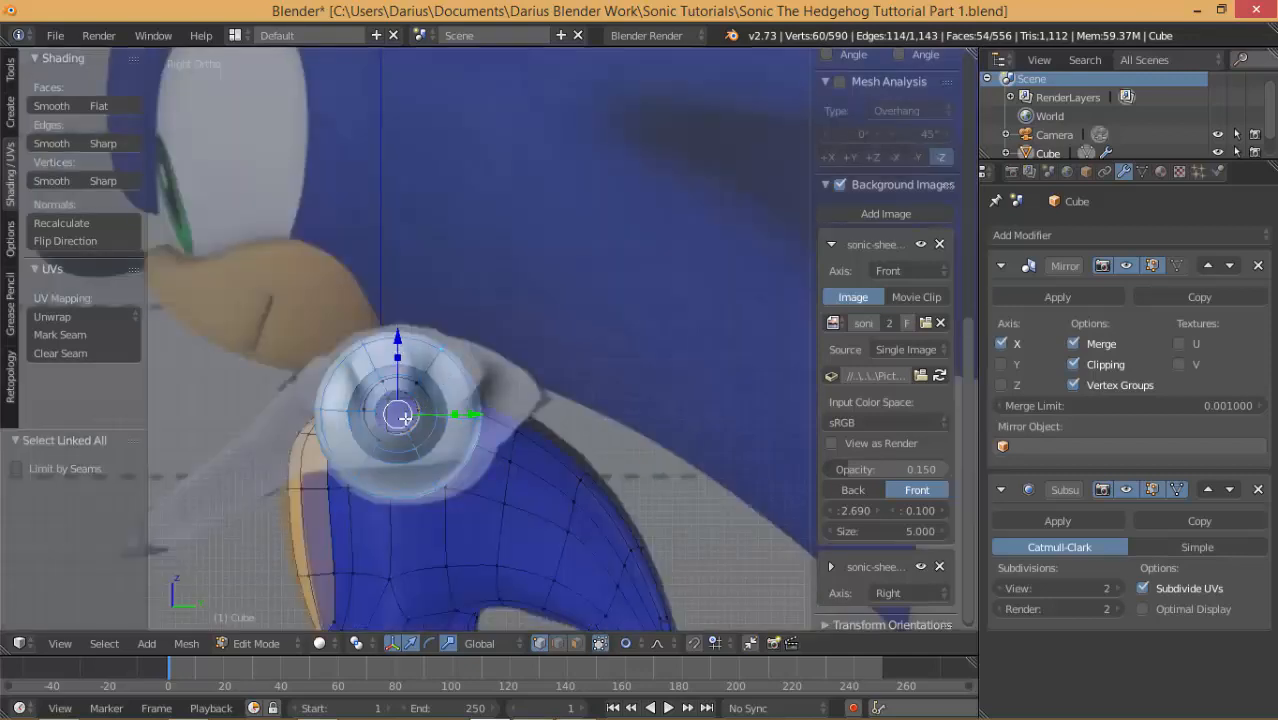
{"action": "type", "text": "r"}
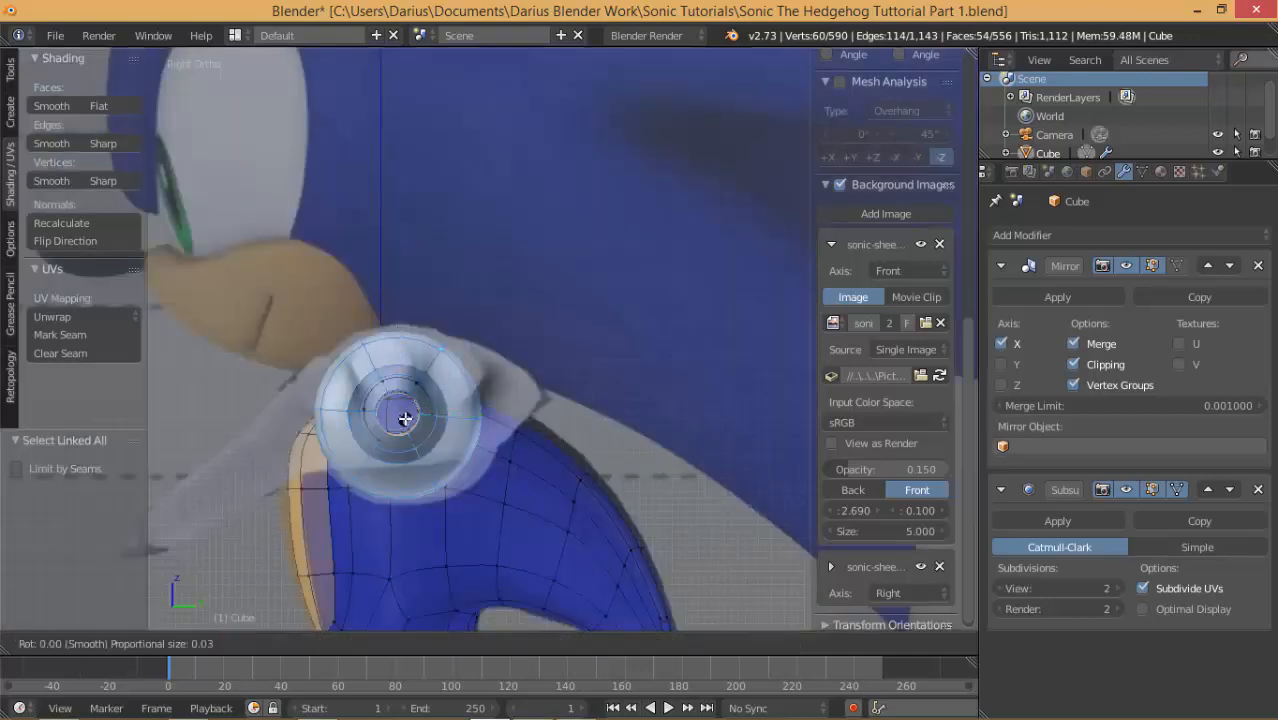
{"action": "type", "text": "90"}
{"action": "key", "text": "Return"}
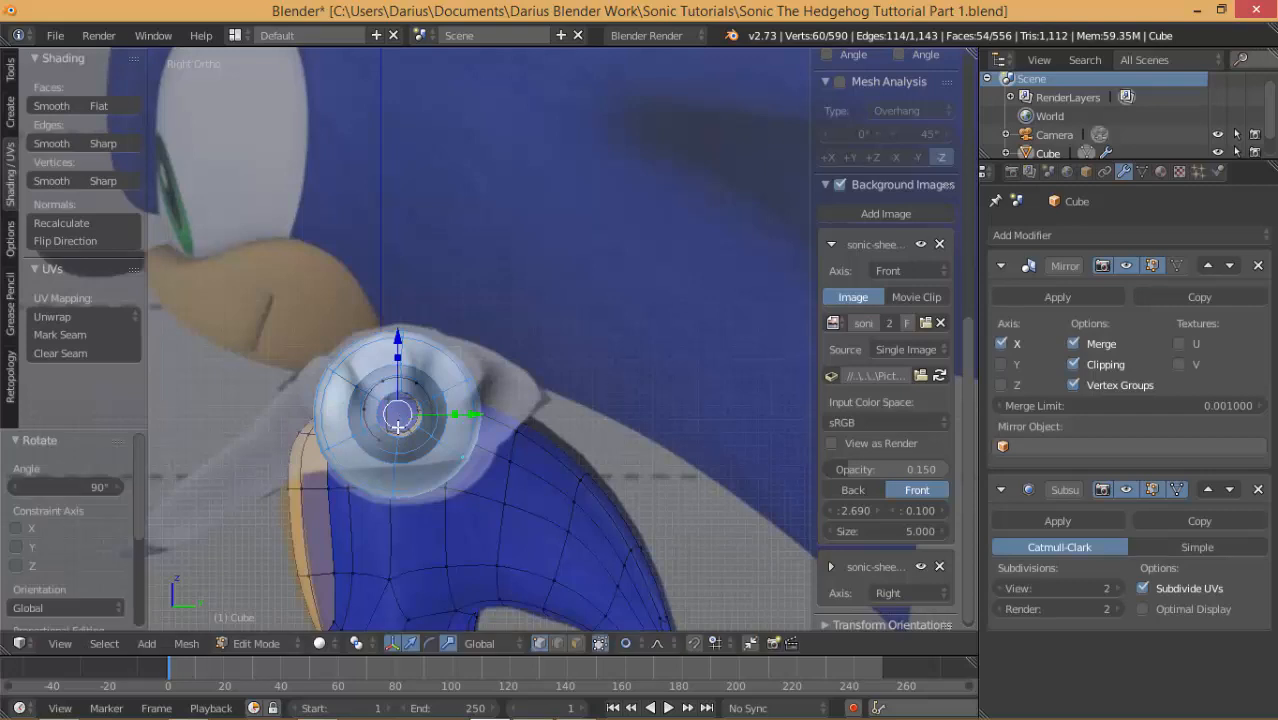
Rotate the cuff a further -4.242° in the side view to straighten its vertical edges.
{"action": "scroll", "coordinate": [400, 416], "scroll_direction": "up", "scroll_amount": 2}
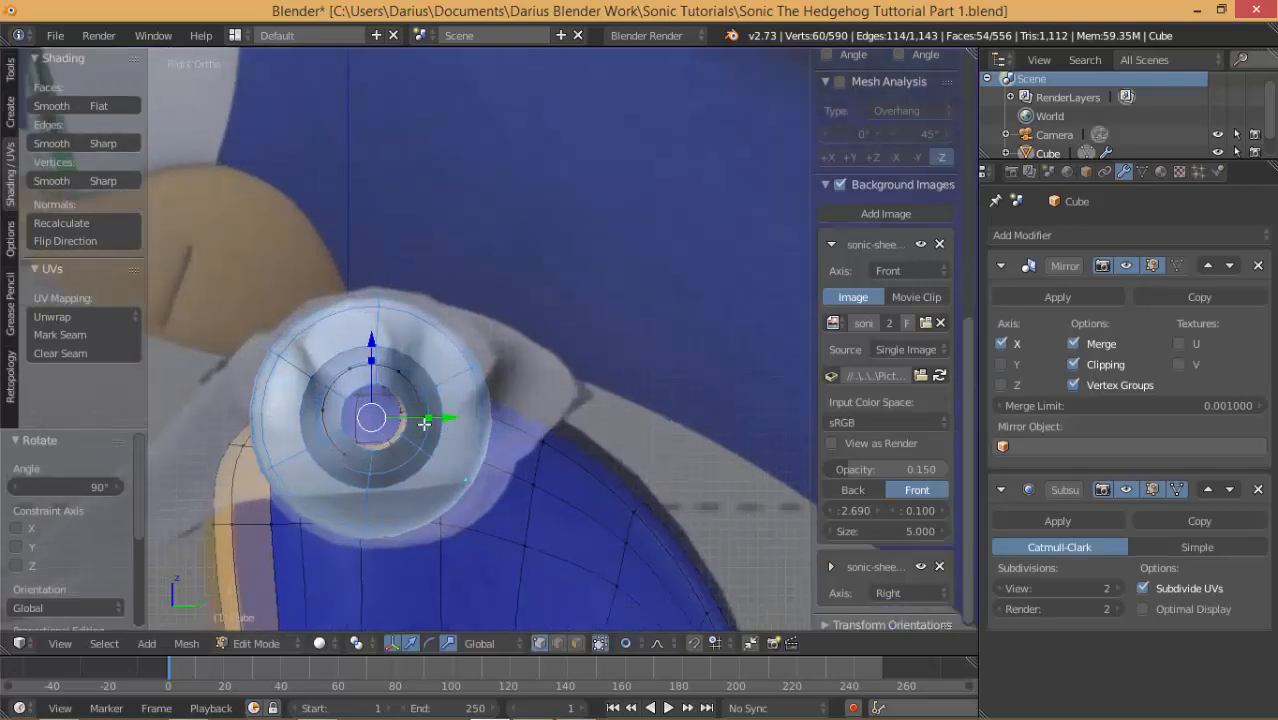
{"action": "key", "text": "r"}
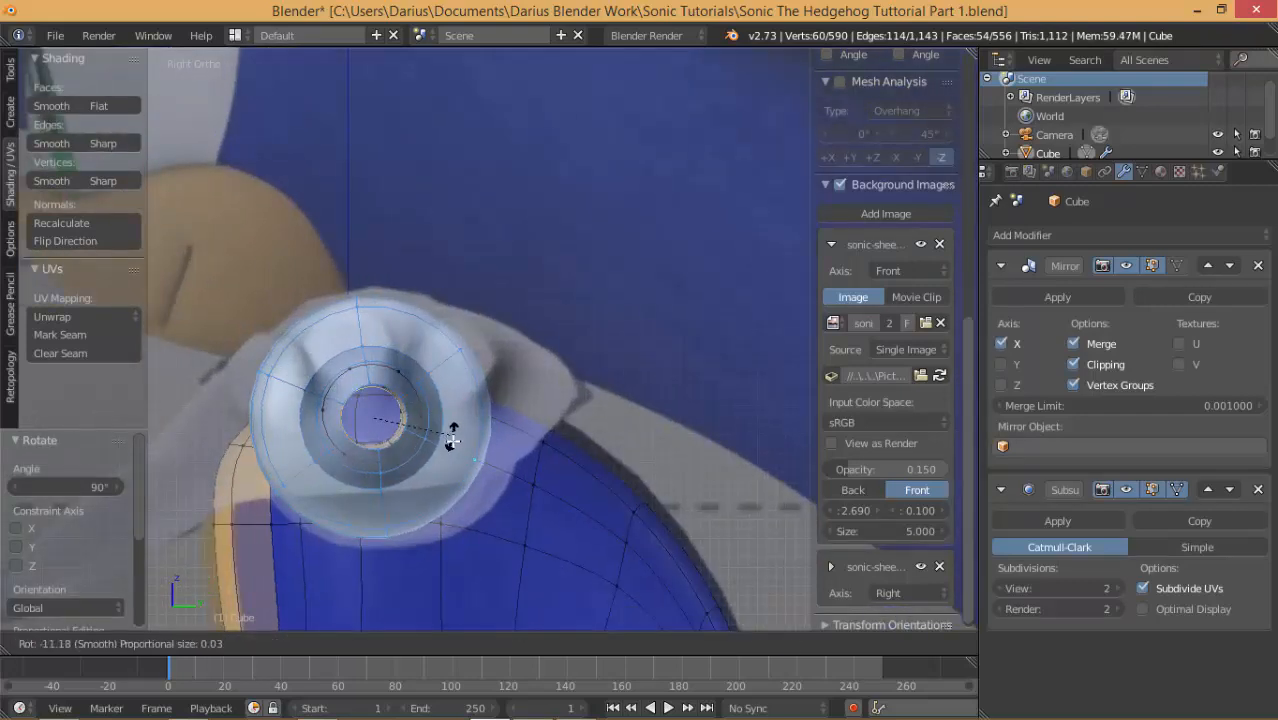
{"action": "left_click", "coordinate": [449, 440]}
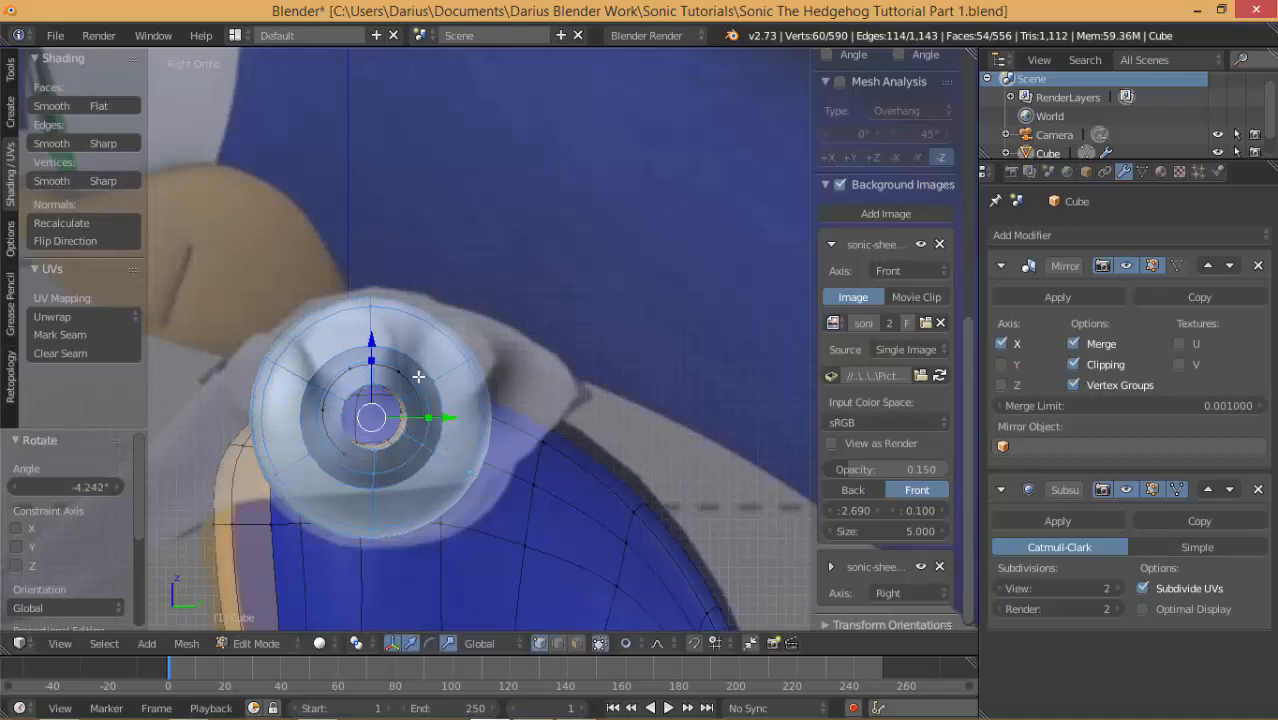
Close the cuff's round opening on the hand side with two faces, starting from two neighbouring rim vertices.
{"action": "middle_click_drag", "start_coordinate": [389, 418], "coordinate": [613, 411]}
{"action": "middle_click_drag", "start_coordinate": [489, 415], "coordinate": [317, 402]}
{"action": "right_click", "coordinate": [303, 393]}
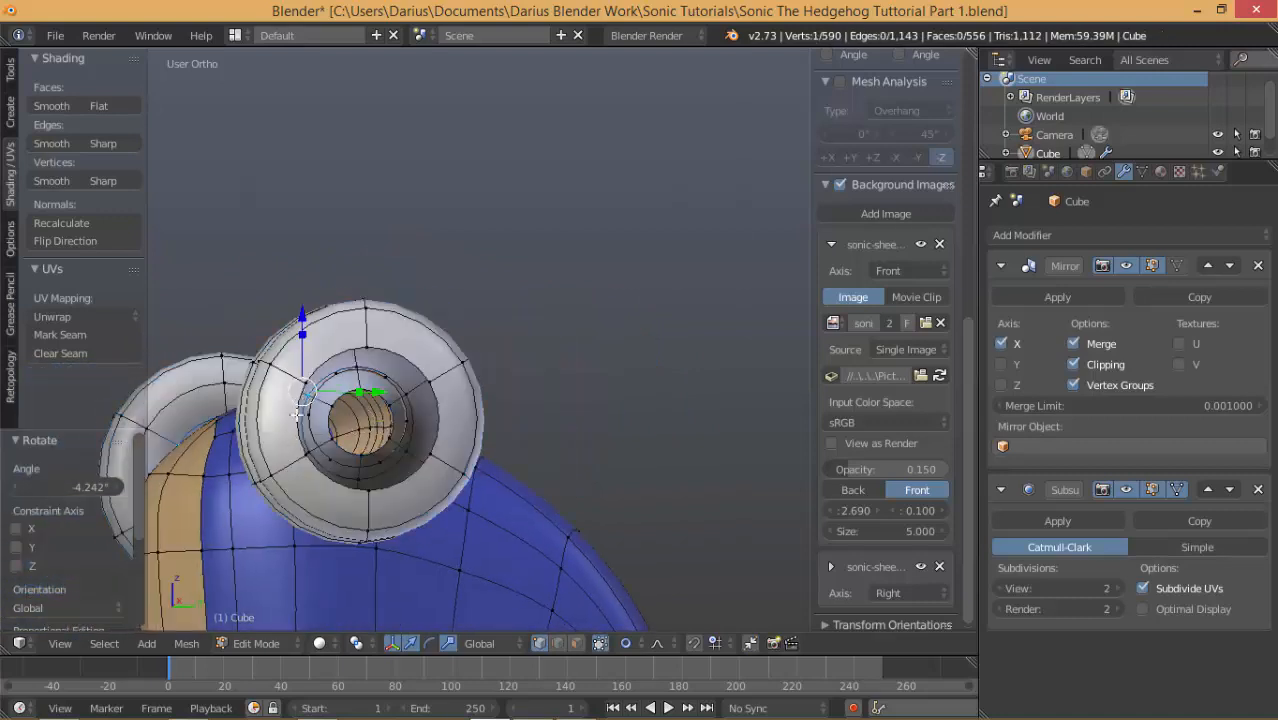
{"action": "right_click", "coordinate": [305, 369]}
{"action": "right_click", "coordinate": [293, 467], "text": "shift"}
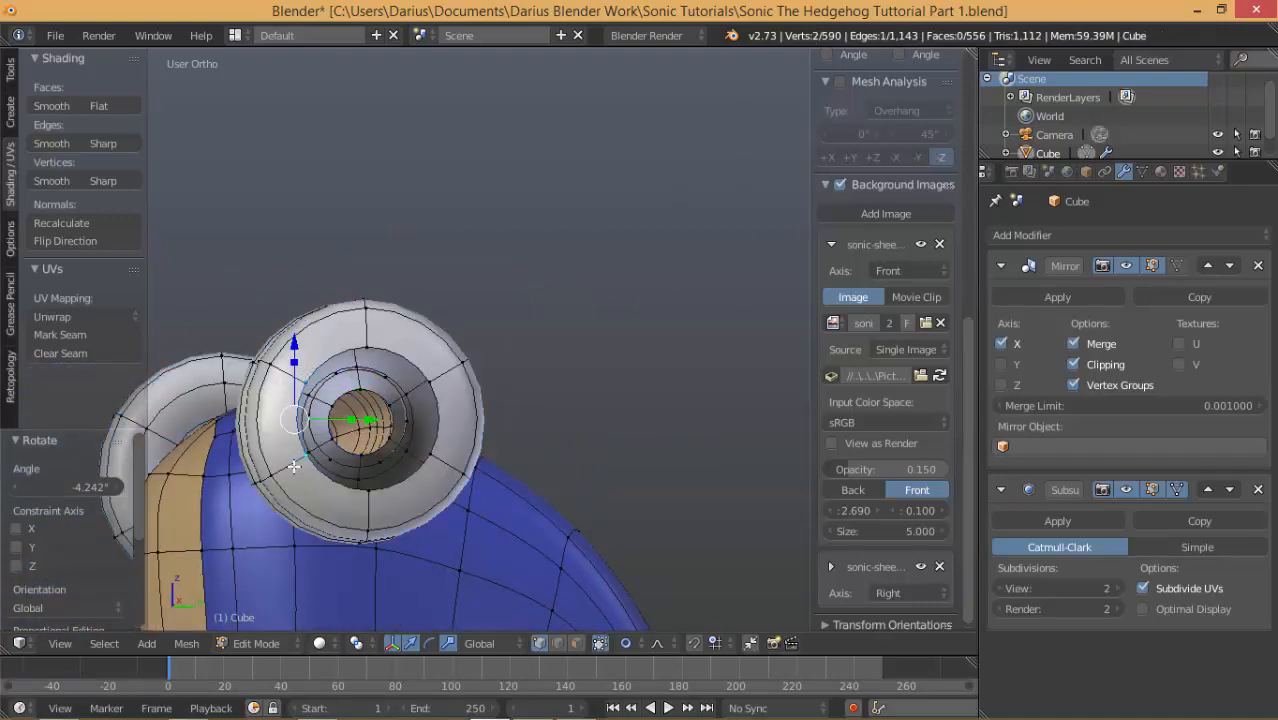
{"action": "key", "text": "f"}
{"action": "key", "text": "f"}
{"action": "middle_click_drag", "start_coordinate": [361, 406], "coordinate": [364, 352]}
{"action": "middle_click_drag", "start_coordinate": [301, 396], "coordinate": [345, 405]}
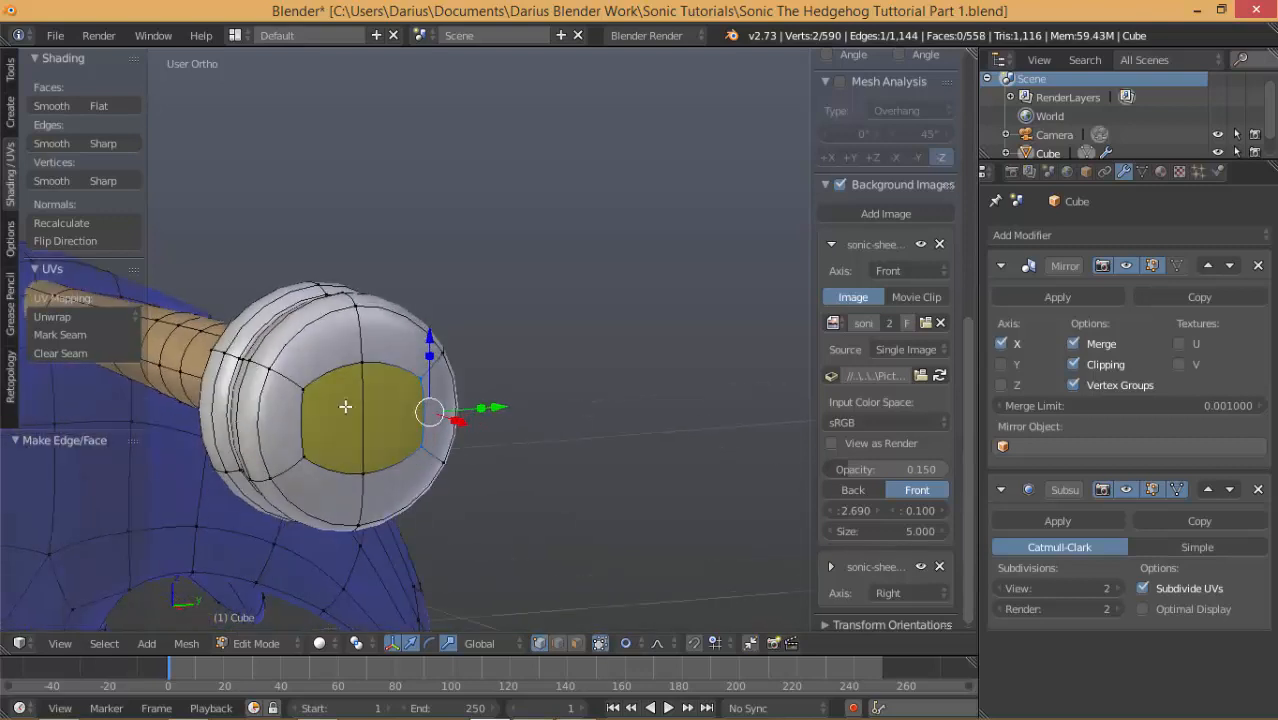
Select all six vertices of the two cap faces and extrude them -0.029 in X into the cuff.
{"action": "right_click", "coordinate": [361, 370], "text": "shift"}
{"action": "right_click", "coordinate": [362, 462], "text": "shift"}
{"action": "right_click", "coordinate": [306, 458], "text": "shift"}
{"action": "right_click", "coordinate": [308, 392], "text": "shift"}
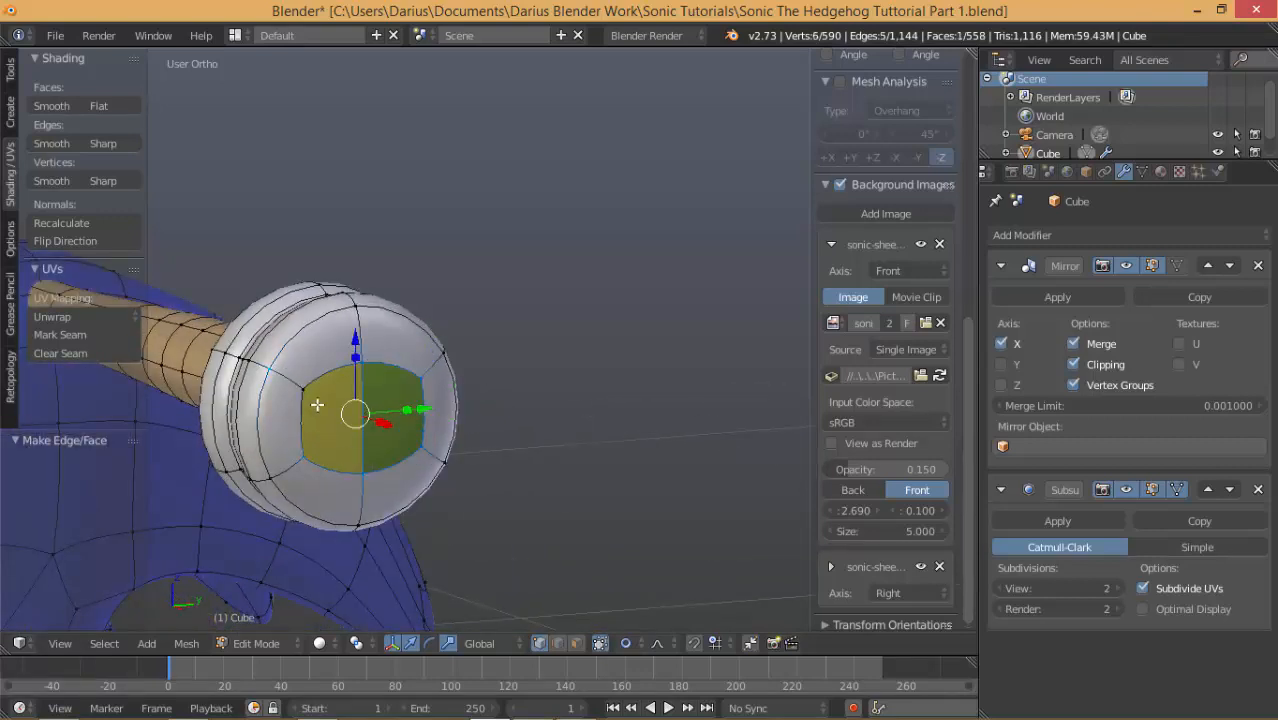
{"action": "key", "text": "f"}
{"action": "middle_click_drag", "start_coordinate": [358, 434], "coordinate": [372, 428]}
{"action": "key", "text": "KP_1"}
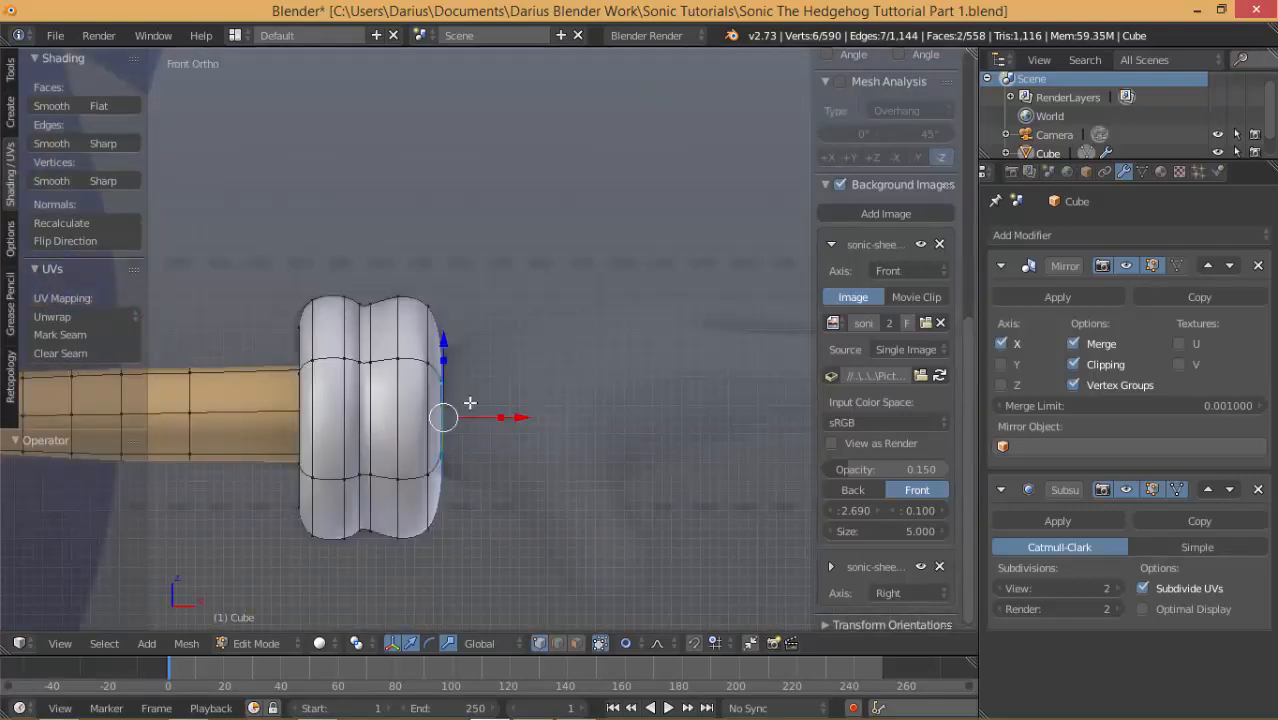
{"action": "key", "text": "e"}
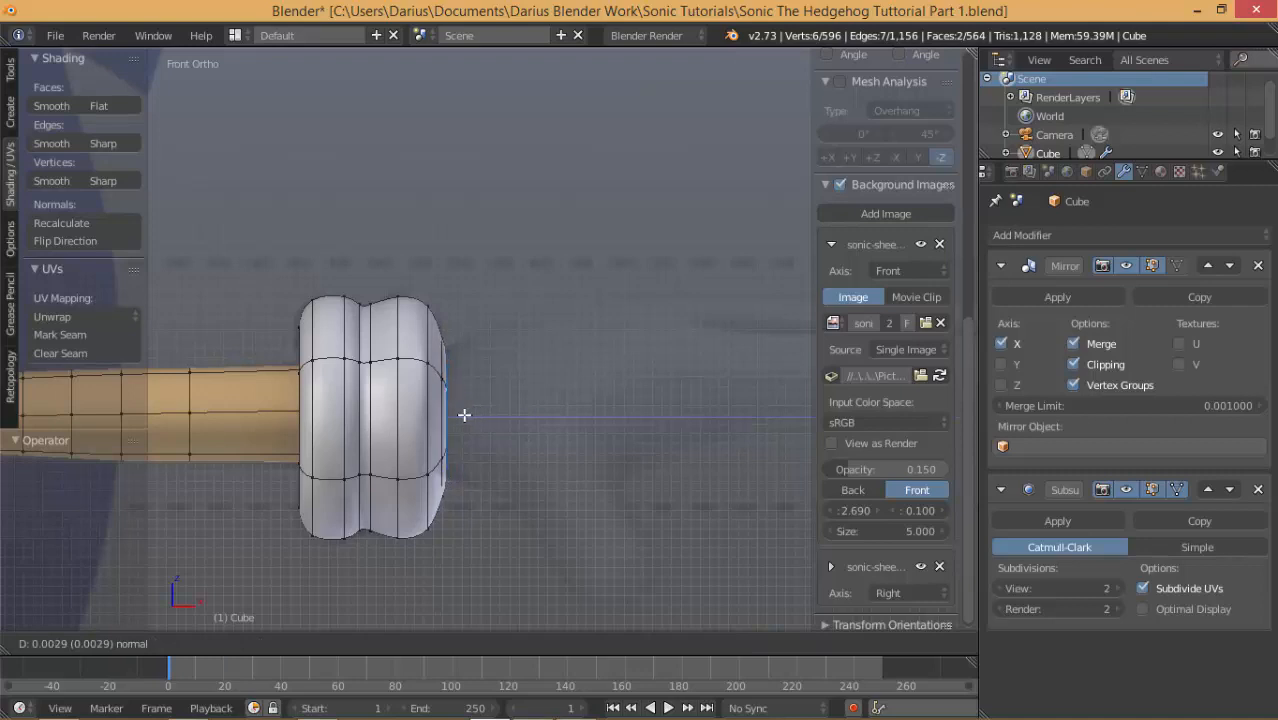
{"action": "left_click", "coordinate": [444, 416]}
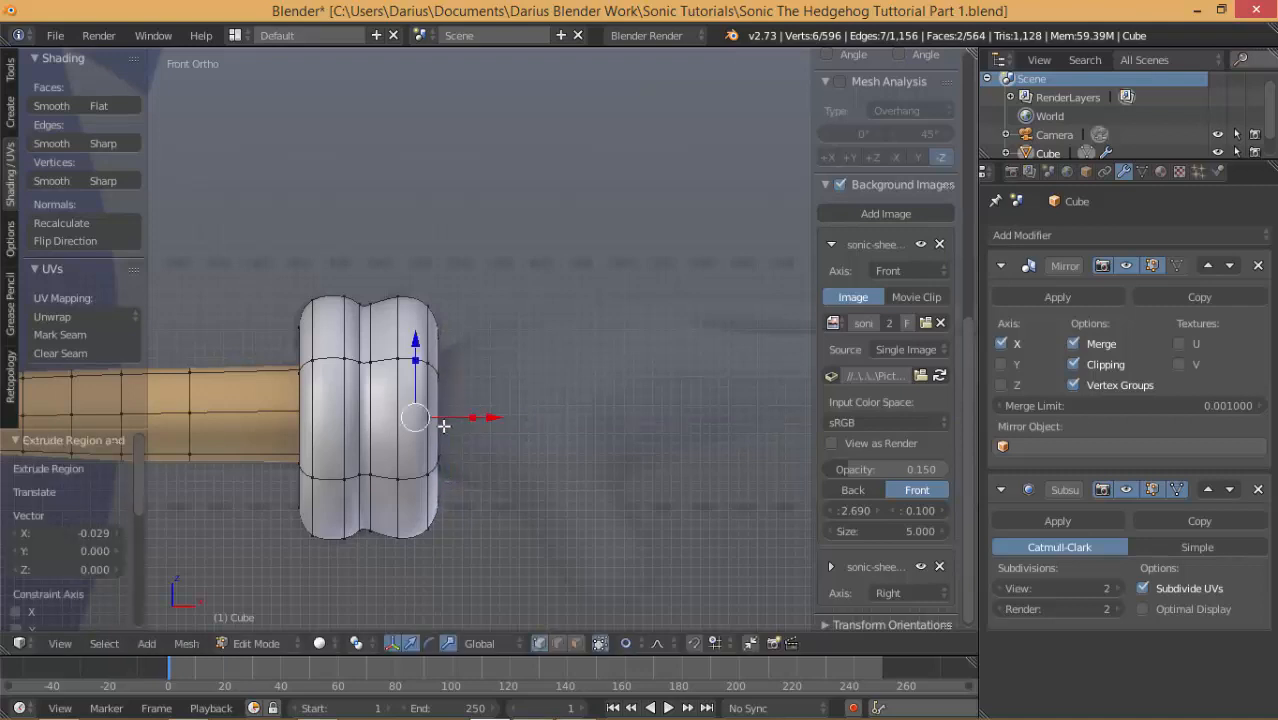
Extrude the cap faces about 0.28 outward from the cuff to form the palm, and check it in Object Mode.
{"action": "key", "text": "e"}
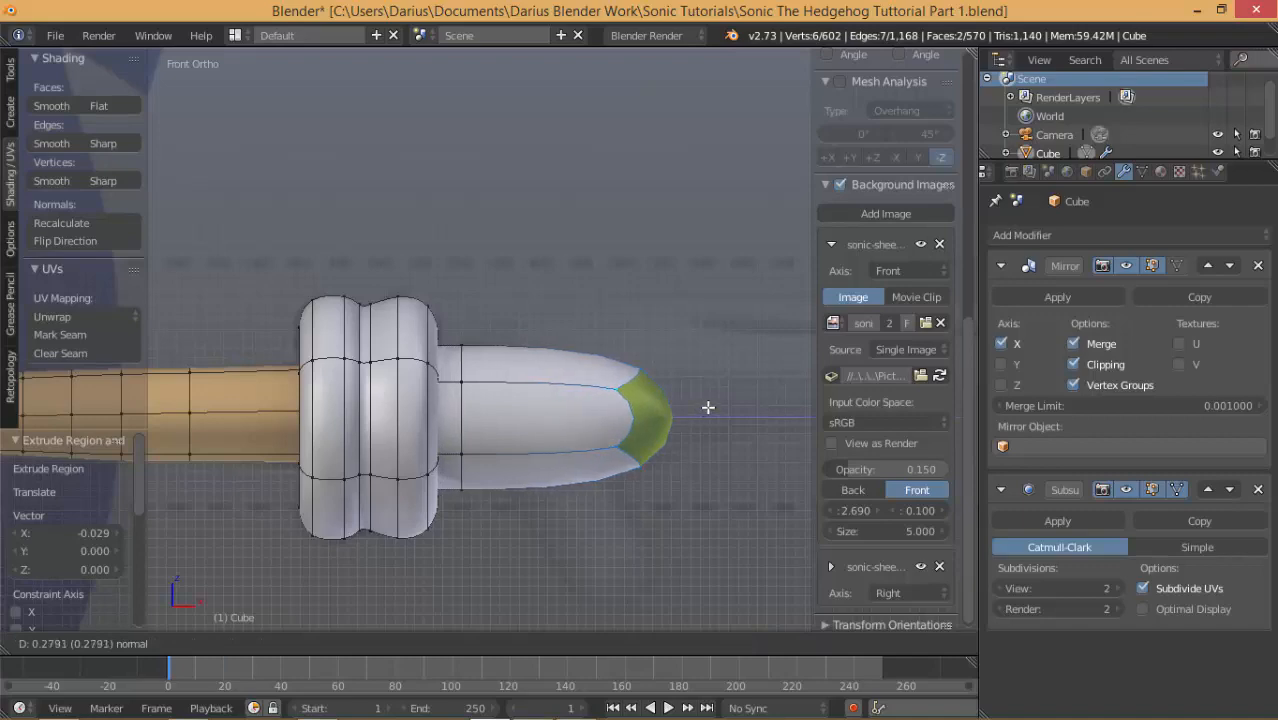
{"action": "left_click", "coordinate": [704, 408]}
{"action": "middle_click_drag", "start_coordinate": [626, 405], "coordinate": [495, 423]}
{"action": "key", "text": "Tab"}
{"action": "key", "text": "Tab"}
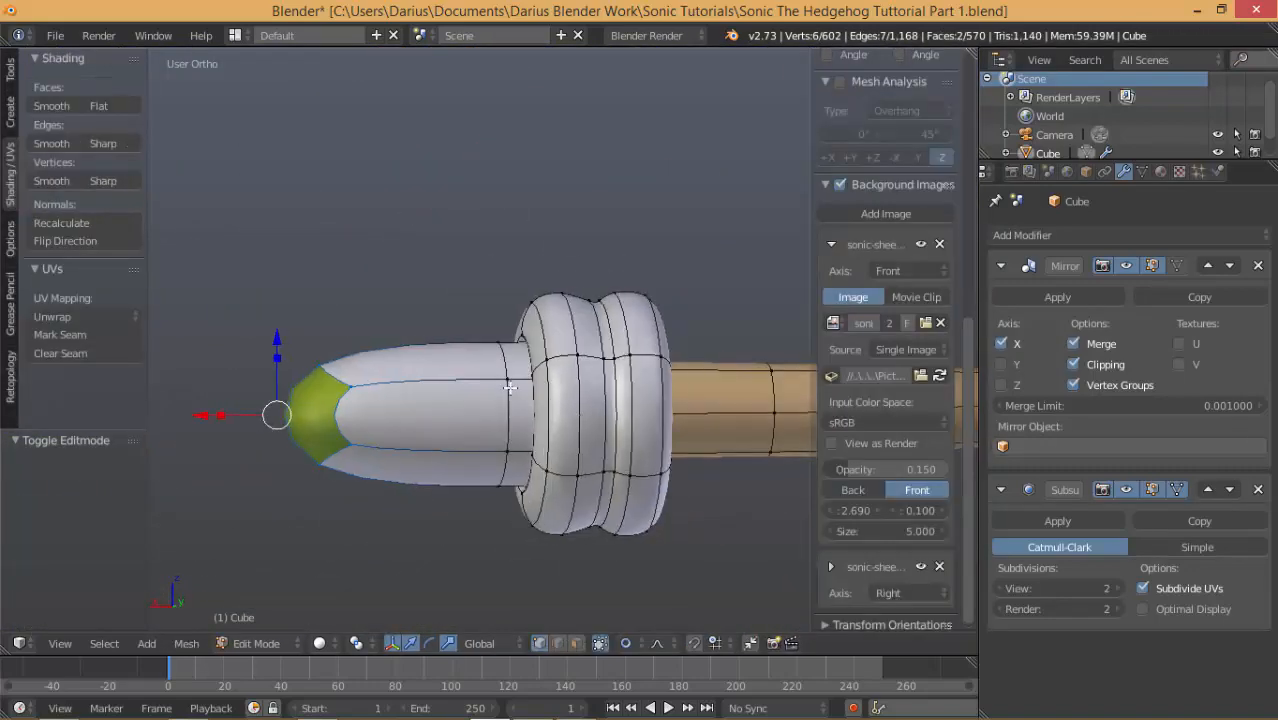
Add a single loop cut around the middle of the extruded palm.
{"action": "right_click", "coordinate": [509, 388]}
{"action": "right_click", "coordinate": [500, 440], "text": "shift"}
{"action": "right_click", "coordinate": [348, 431], "text": "shift"}
{"action": "right_click", "coordinate": [340, 398], "text": "shift"}
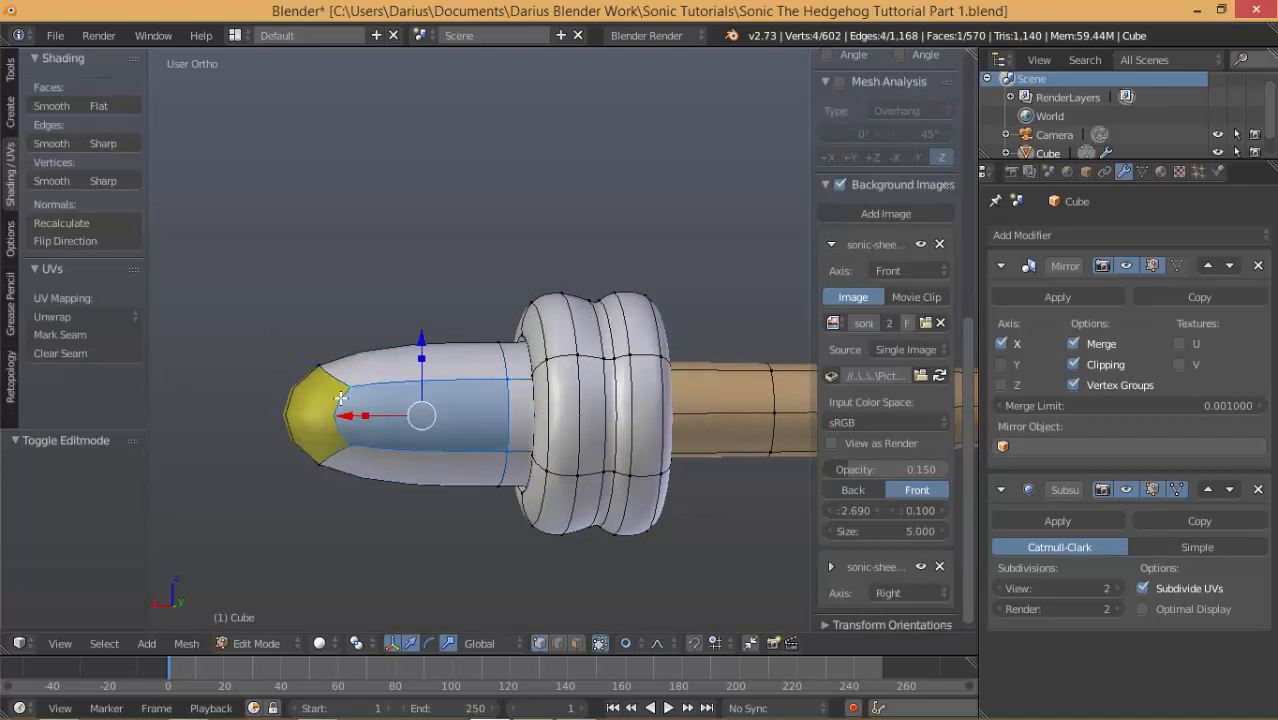
{"action": "key", "text": "ctrl+r"}
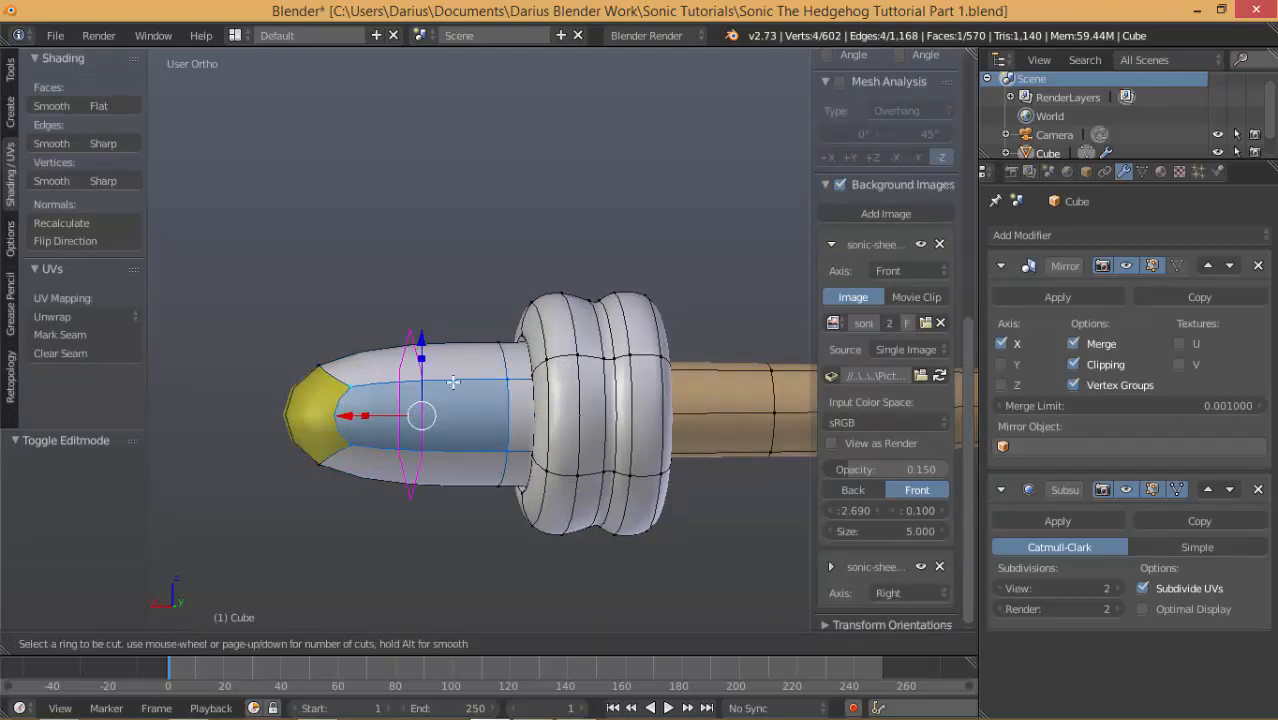
{"action": "left_click", "coordinate": [451, 381]}
{"action": "left_click", "coordinate": [448, 381]}
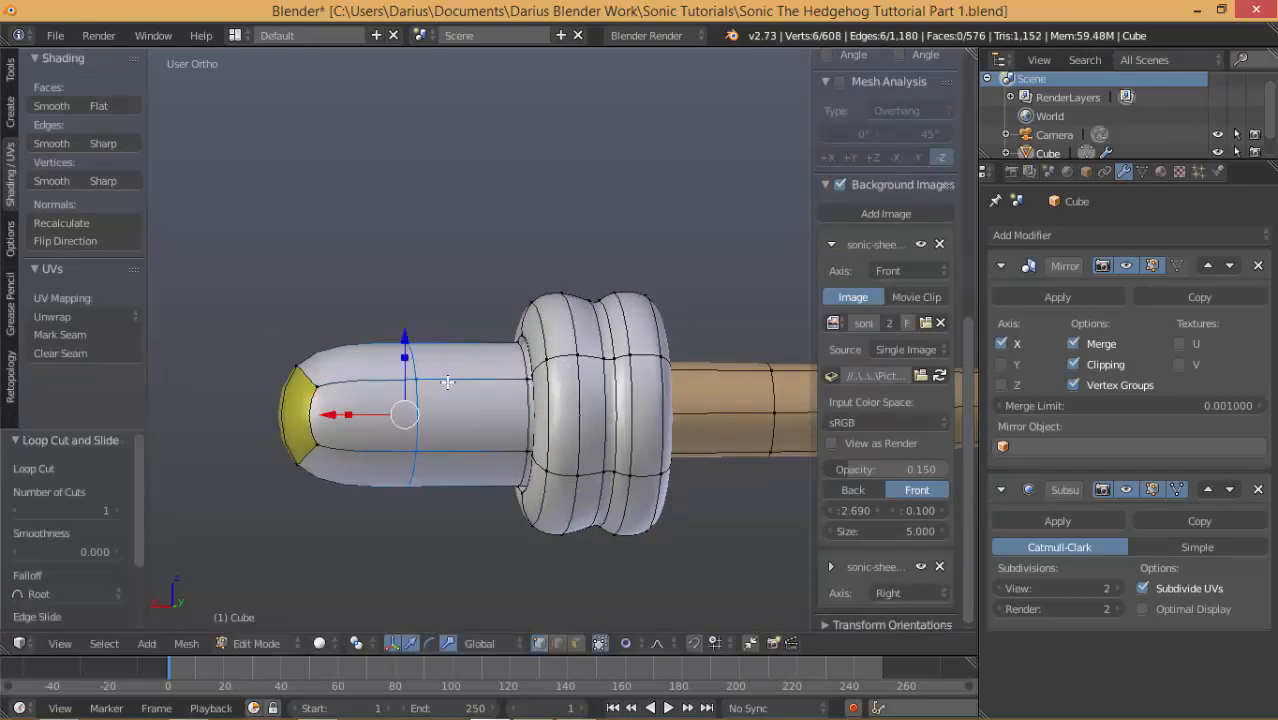
Select the two faces along the back side of the palm, from the cuff to the tip.
{"action": "middle_click_drag", "start_coordinate": [486, 394], "coordinate": [526, 387]}
{"action": "right_click", "coordinate": [515, 457], "text": "shift"}
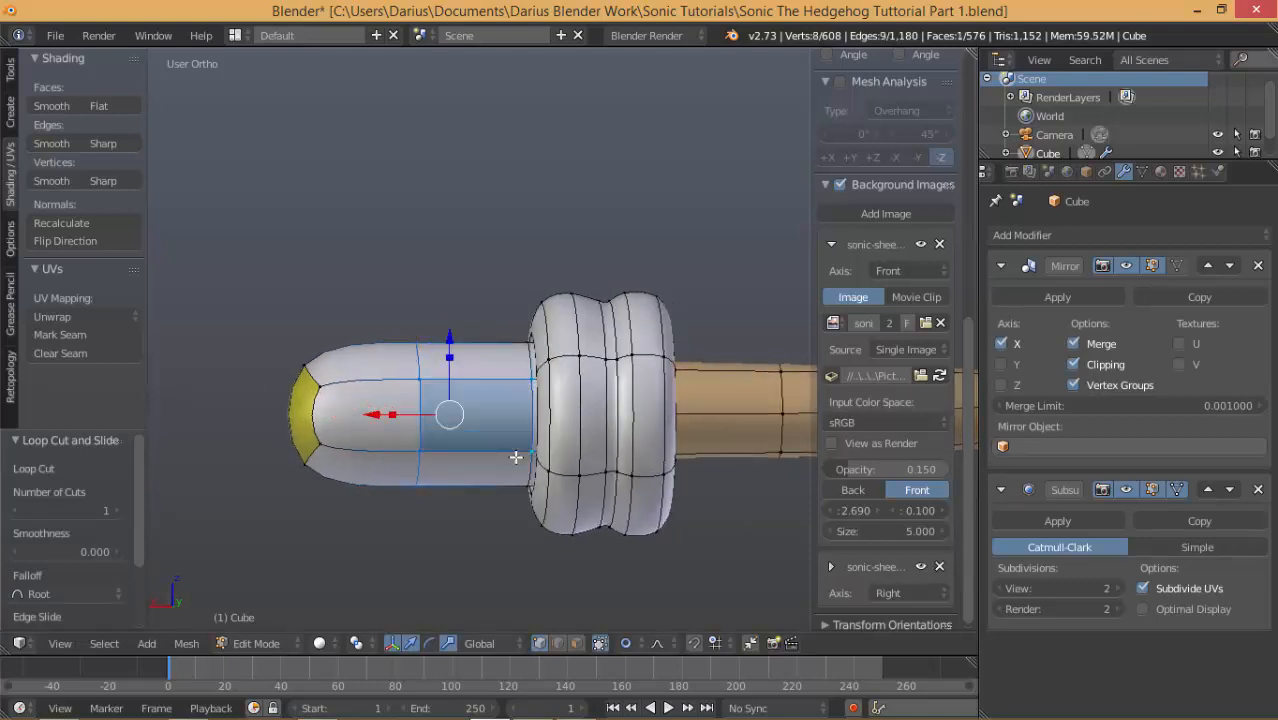
{"action": "right_click", "coordinate": [518, 455]}
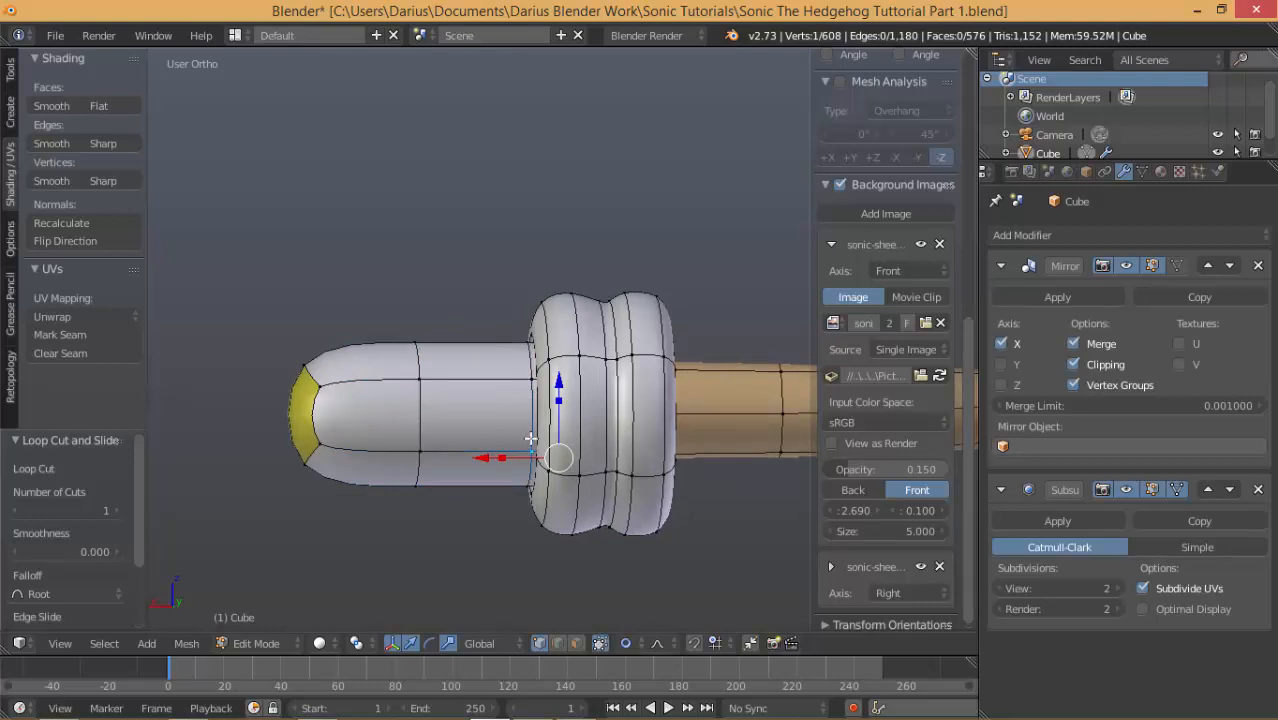
{"action": "right_click", "coordinate": [522, 378], "text": "shift"}
{"action": "right_click", "coordinate": [416, 379], "text": "shift"}
{"action": "right_click", "coordinate": [422, 443], "text": "shift"}
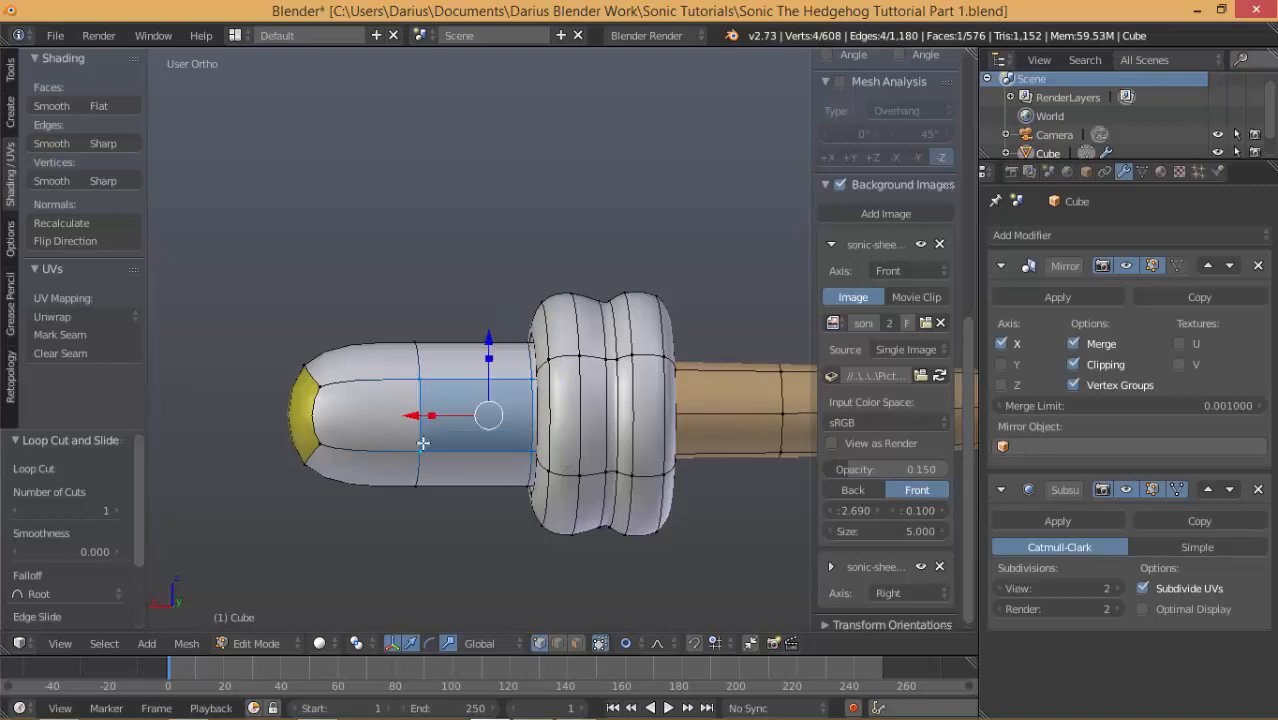
{"action": "right_click", "coordinate": [328, 440], "text": "shift"}
{"action": "right_click", "coordinate": [317, 390], "text": "shift"}
{"action": "middle_click_drag", "start_coordinate": [453, 467], "coordinate": [530, 525]}
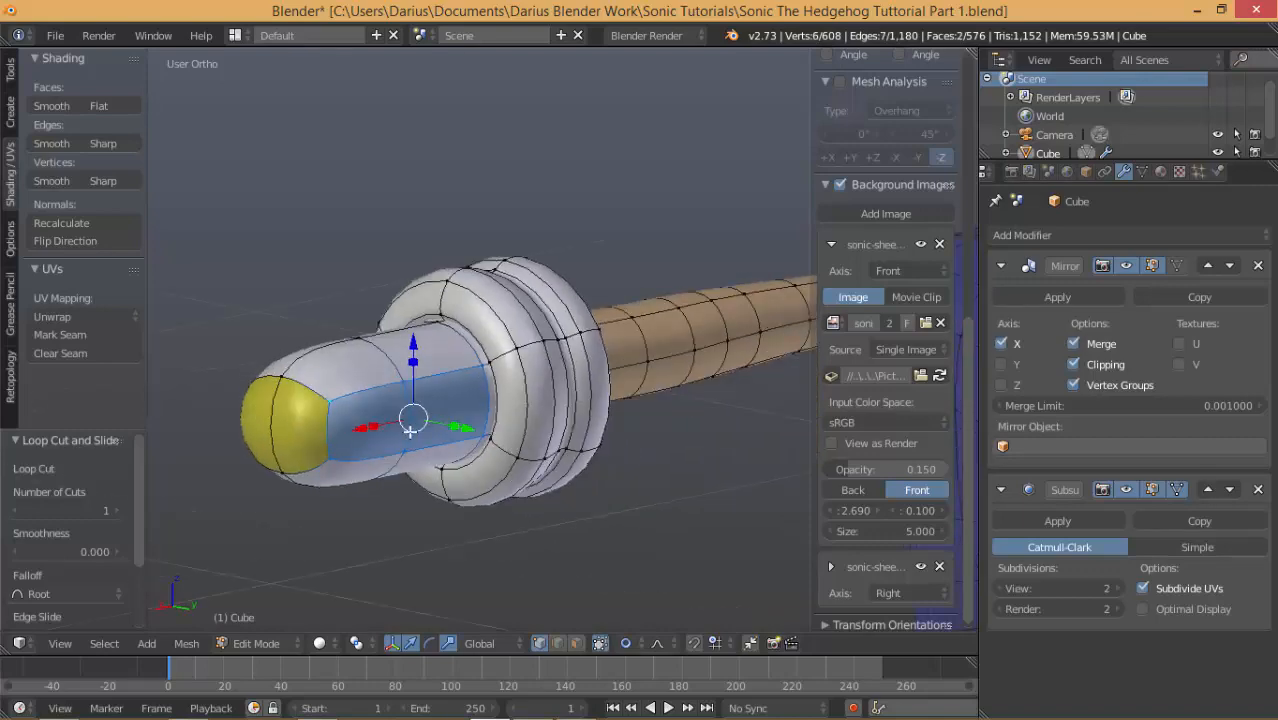
Add the two faces along the opposite side of the palm, from the cuff to the tip, to the selection.
{"action": "middle_click_drag", "start_coordinate": [431, 433], "coordinate": [585, 405]}
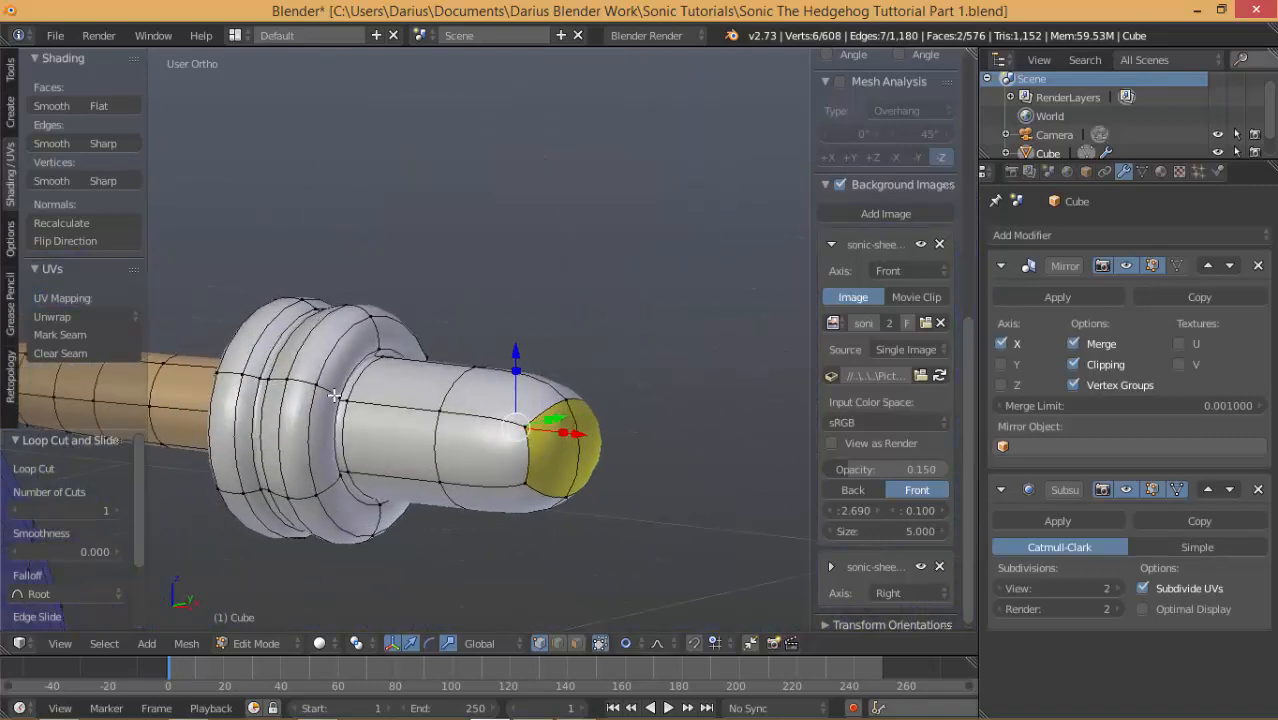
{"action": "right_click", "coordinate": [349, 402], "text": "shift"}
{"action": "right_click", "coordinate": [349, 472], "text": "shift"}
{"action": "right_click", "coordinate": [440, 485], "text": "shift"}
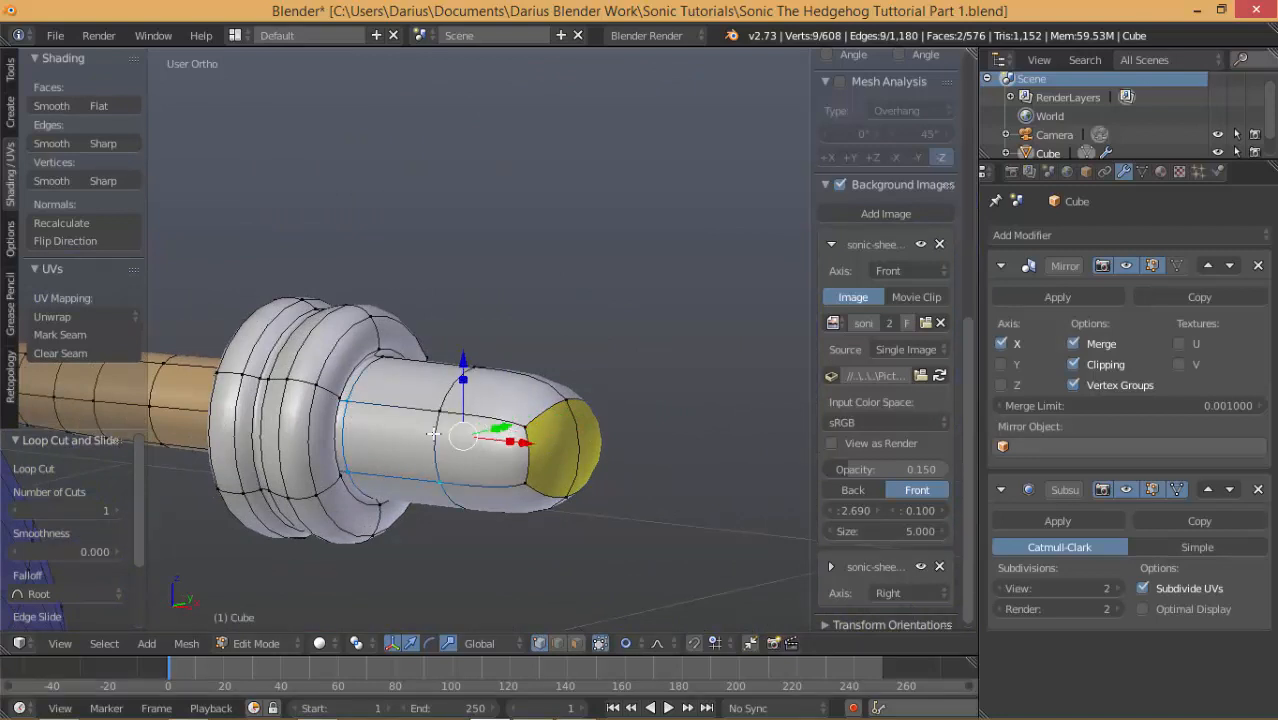
{"action": "right_click", "coordinate": [440, 402], "text": "shift"}
{"action": "right_click", "coordinate": [520, 426], "text": "shift"}
{"action": "right_click", "coordinate": [525, 474], "text": "shift"}
{"action": "middle_click_drag", "start_coordinate": [439, 491], "coordinate": [352, 478]}
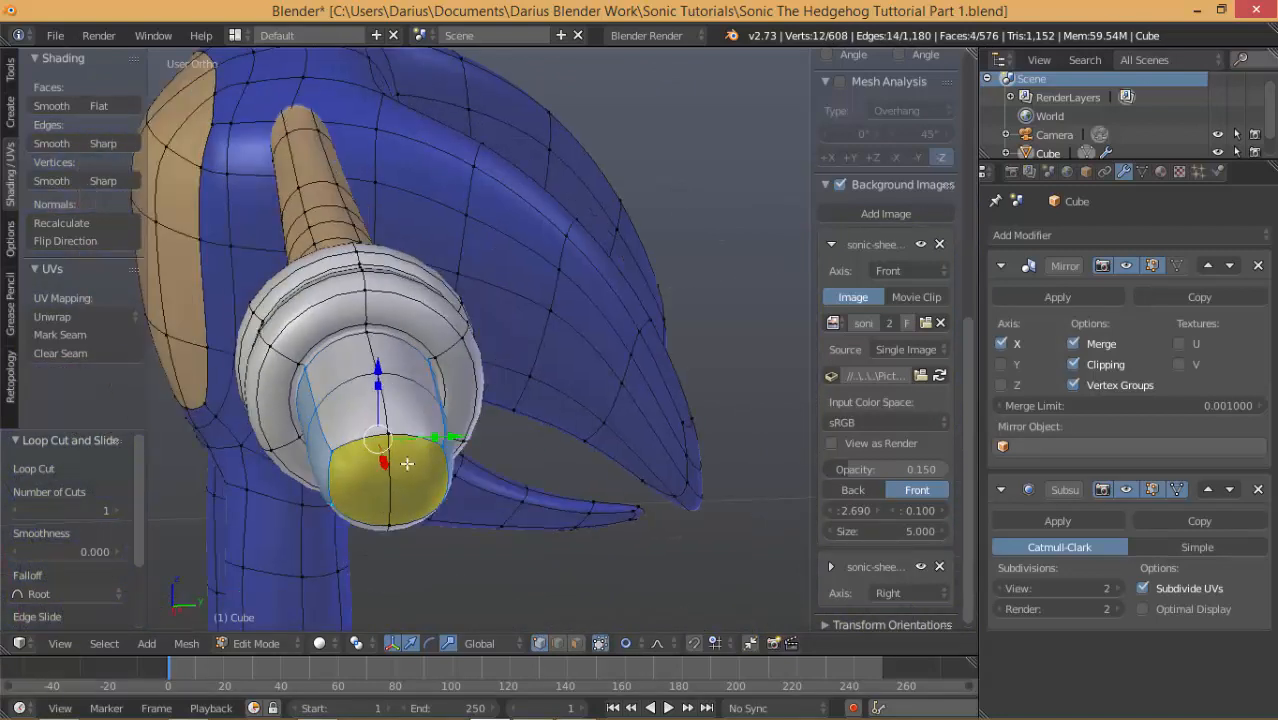
Extrude the palm's side faces in place, turn off proportional editing, and scale them 2.145 along Y to widen the palm.
{"action": "key", "text": "s"}
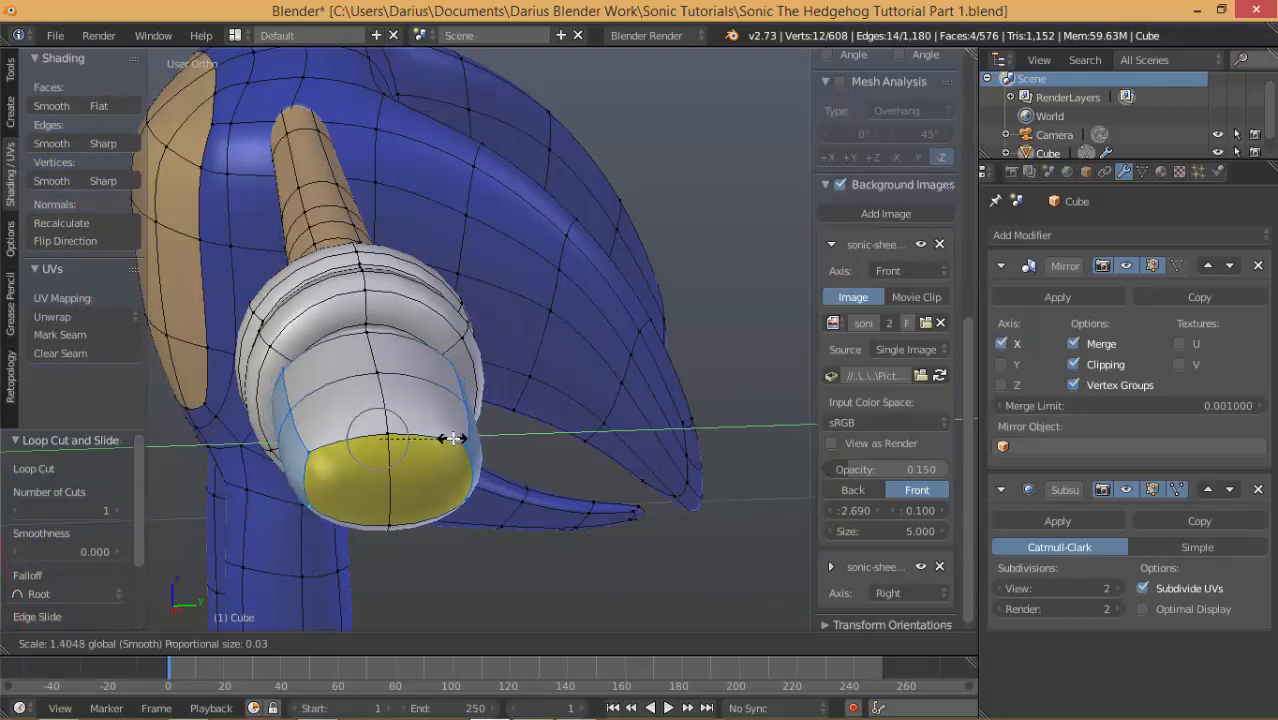
{"action": "right_click", "coordinate": [456, 439]}
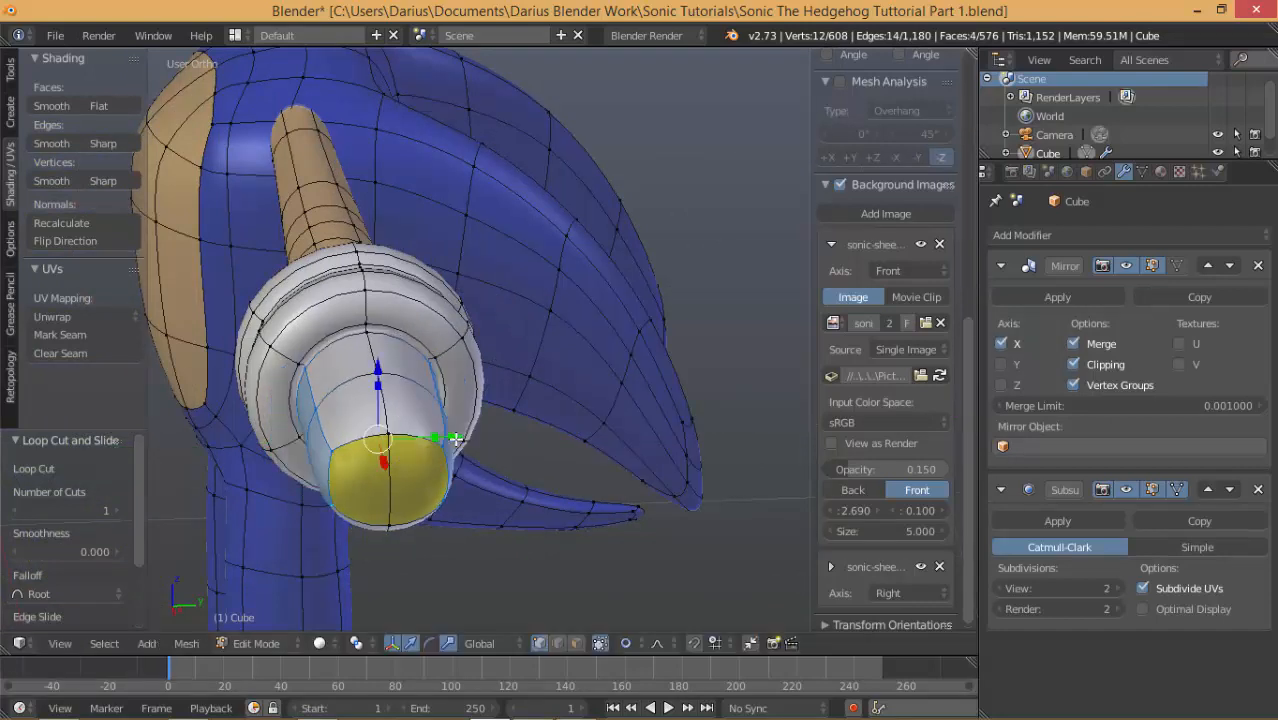
{"action": "key", "text": "ctrl+r"}
{"action": "left_click", "coordinate": [456, 439]}
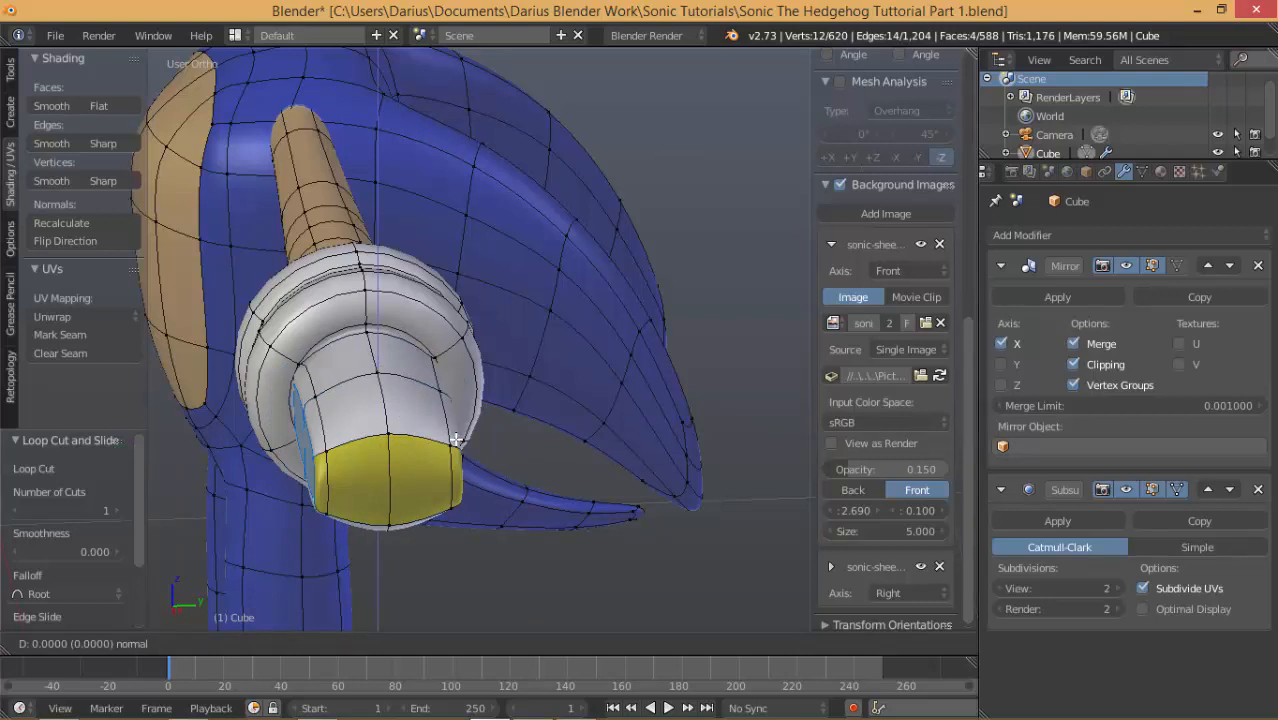
{"action": "right_click", "coordinate": [456, 439]}
{"action": "key", "text": "o"}
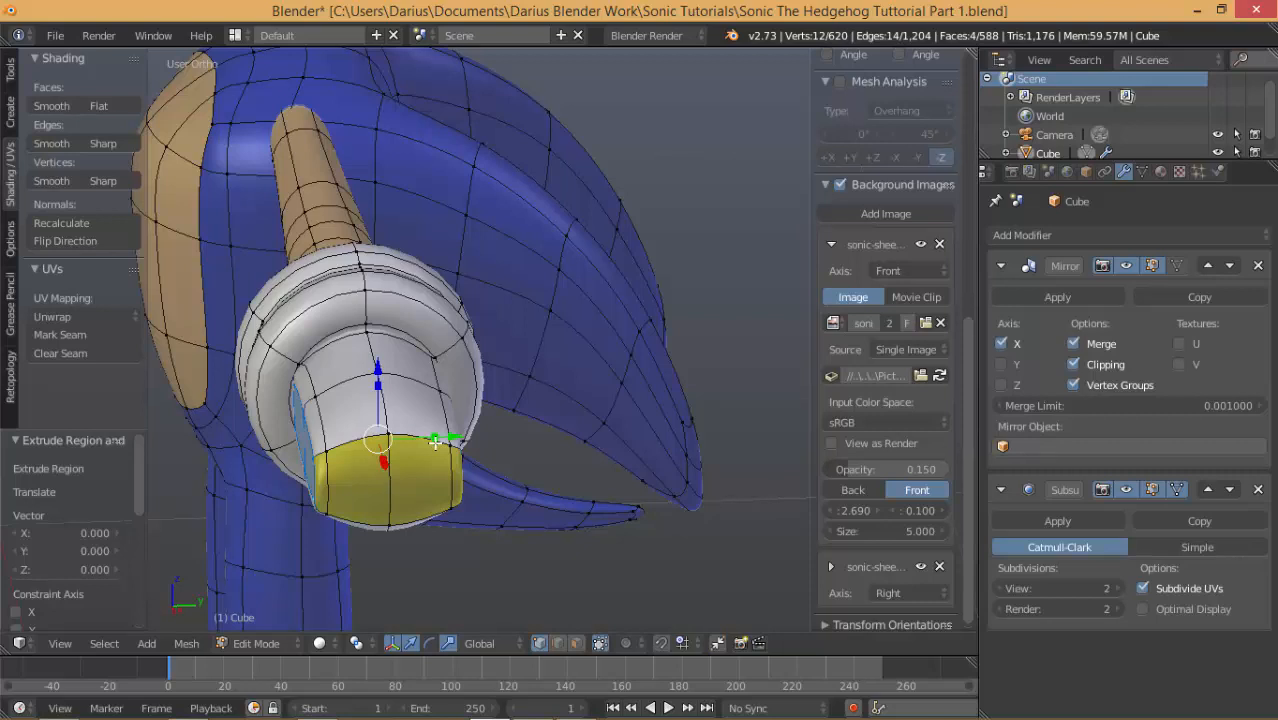
{"action": "key", "text": "s"}
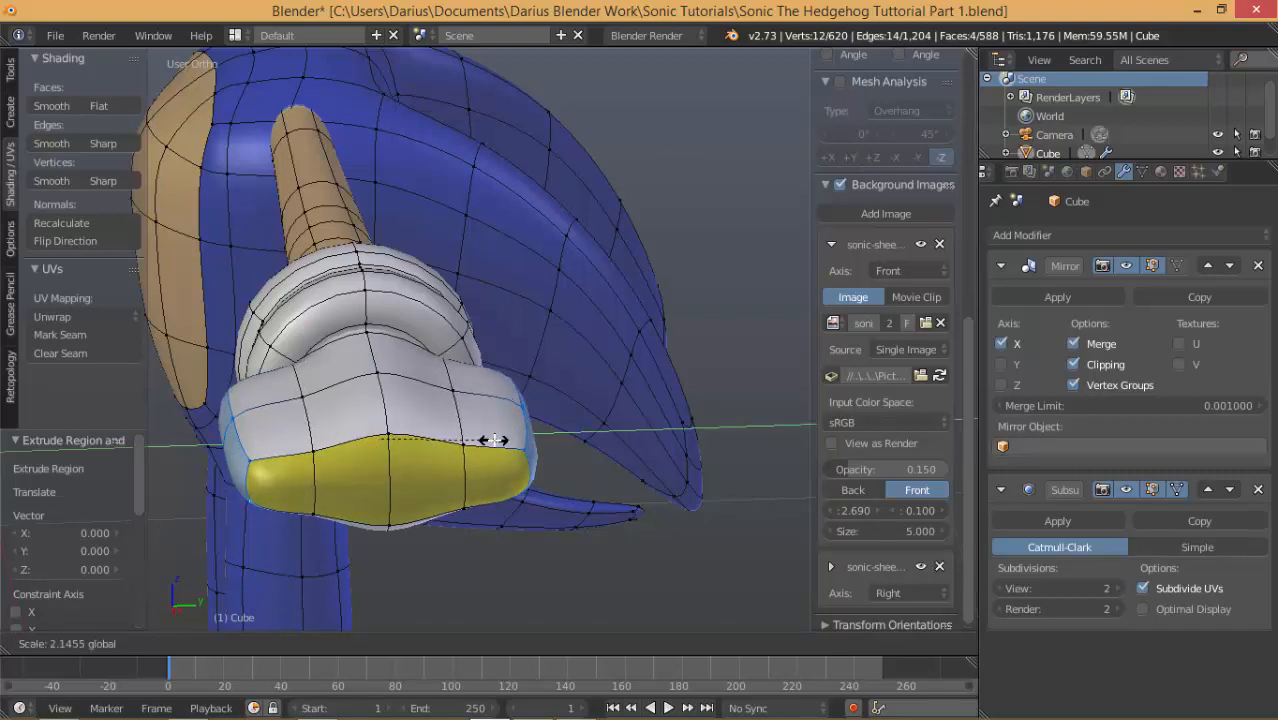
{"action": "left_click", "coordinate": [494, 440]}
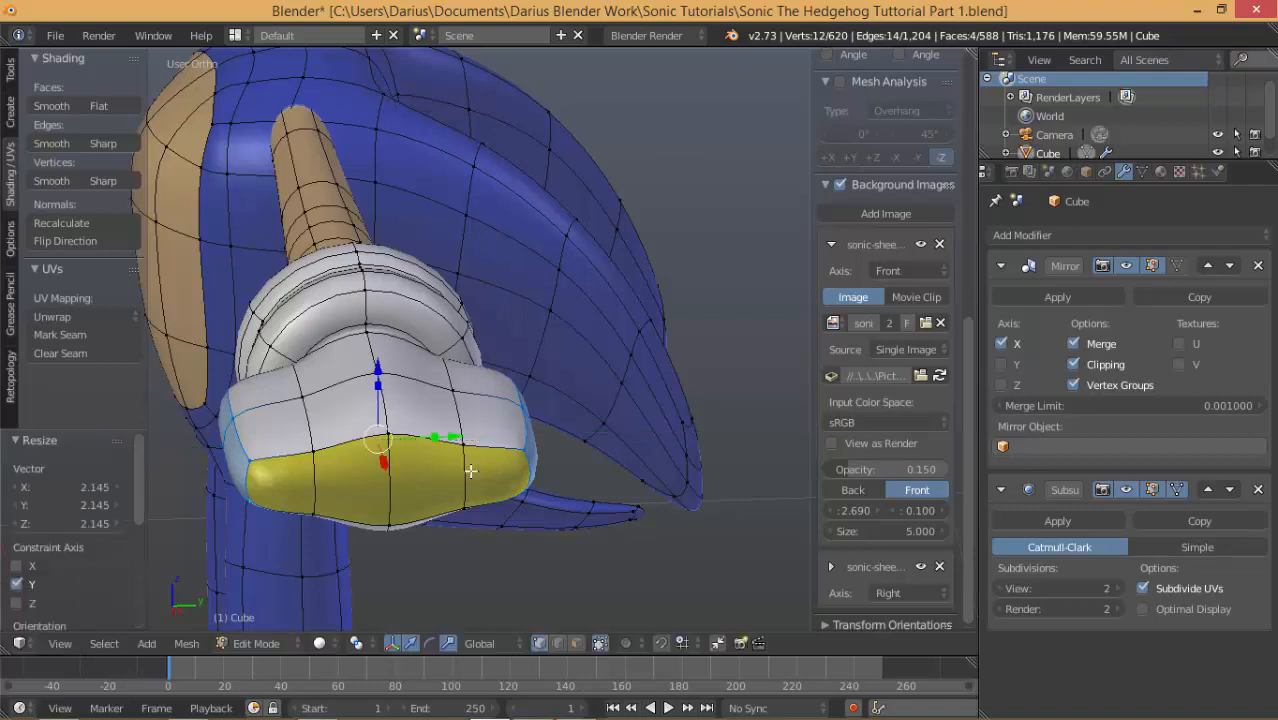
Add the unselected vertices across the top of the widened palm, from the cuff to the tip, to the selection.
{"action": "middle_click_drag", "start_coordinate": [440, 470], "coordinate": [405, 312]}
{"action": "middle_click_drag", "start_coordinate": [353, 357], "coordinate": [378, 385]}
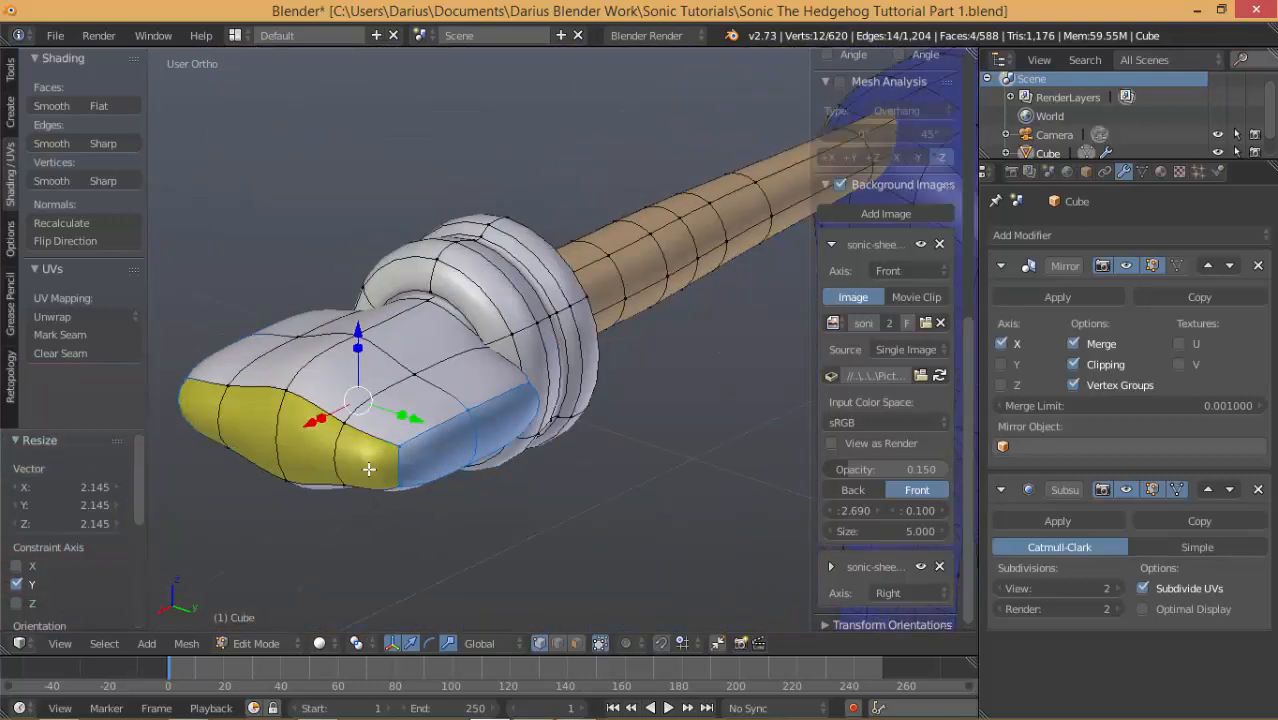
{"action": "middle_click_drag", "start_coordinate": [449, 439], "coordinate": [491, 414]}
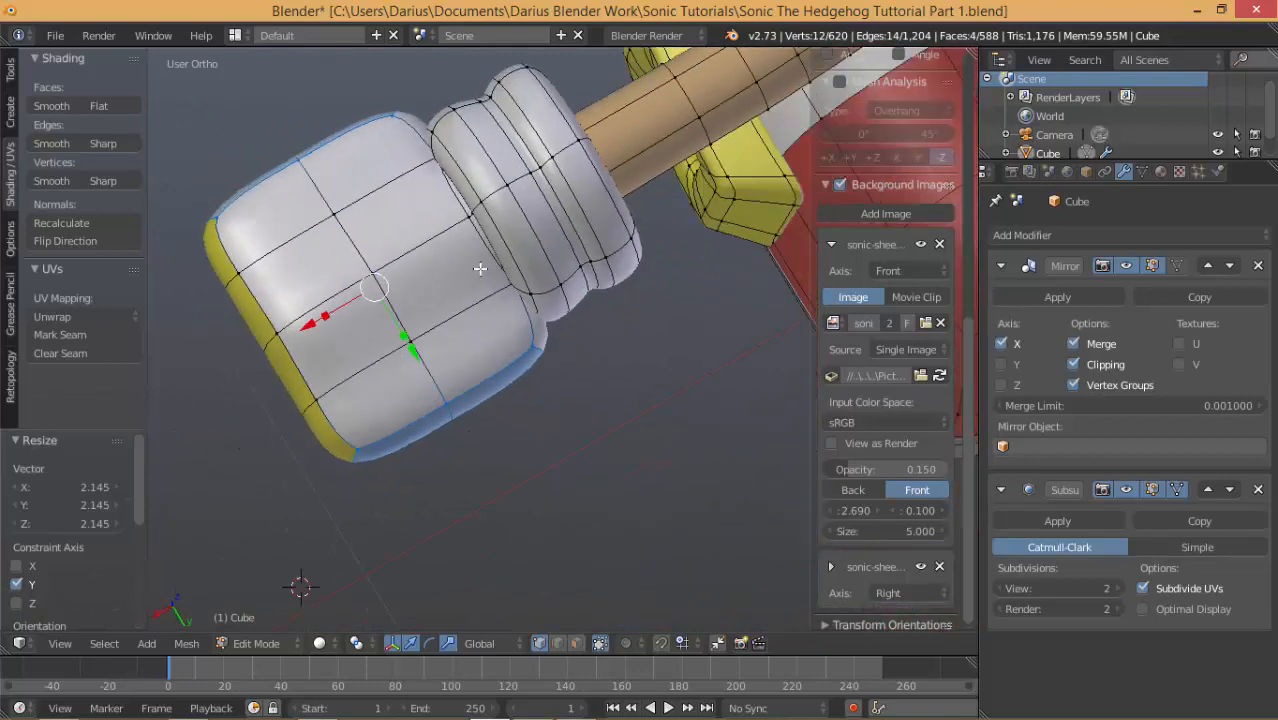
{"action": "right_click", "coordinate": [425, 329], "text": "shift"}
{"action": "right_click", "coordinate": [364, 269], "text": "shift"}
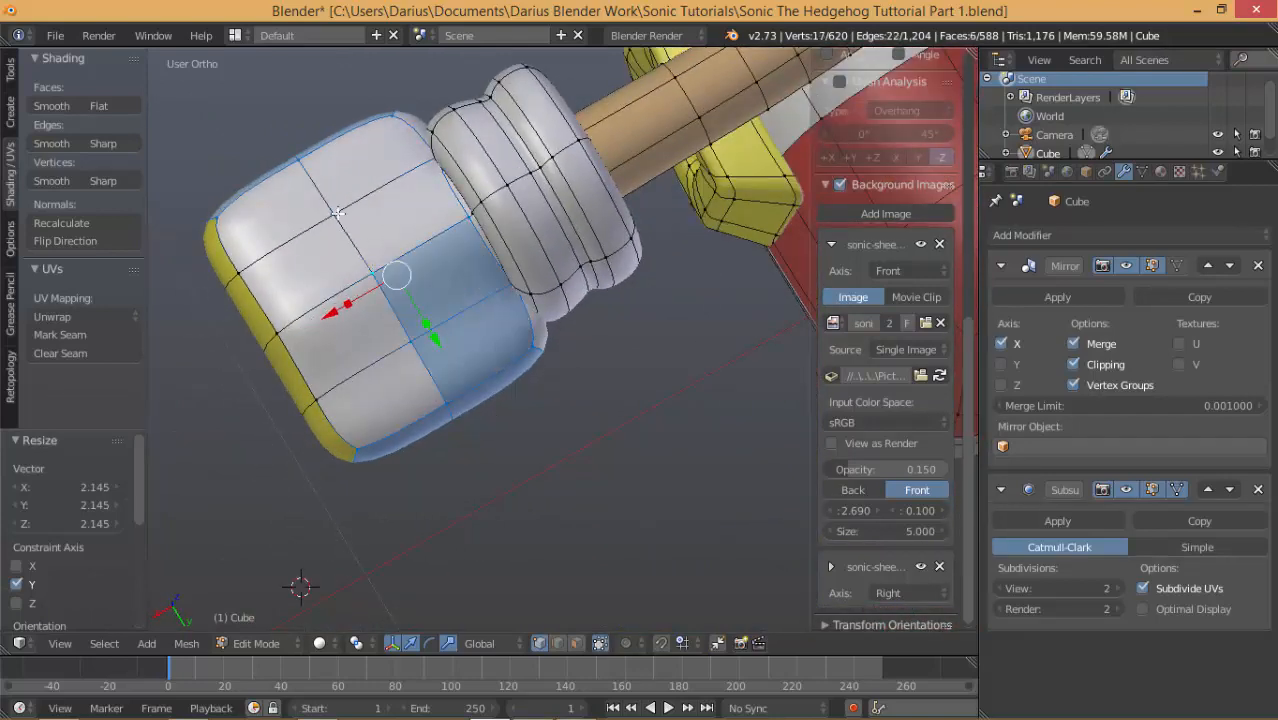
{"action": "right_click", "coordinate": [338, 207], "text": "shift"}
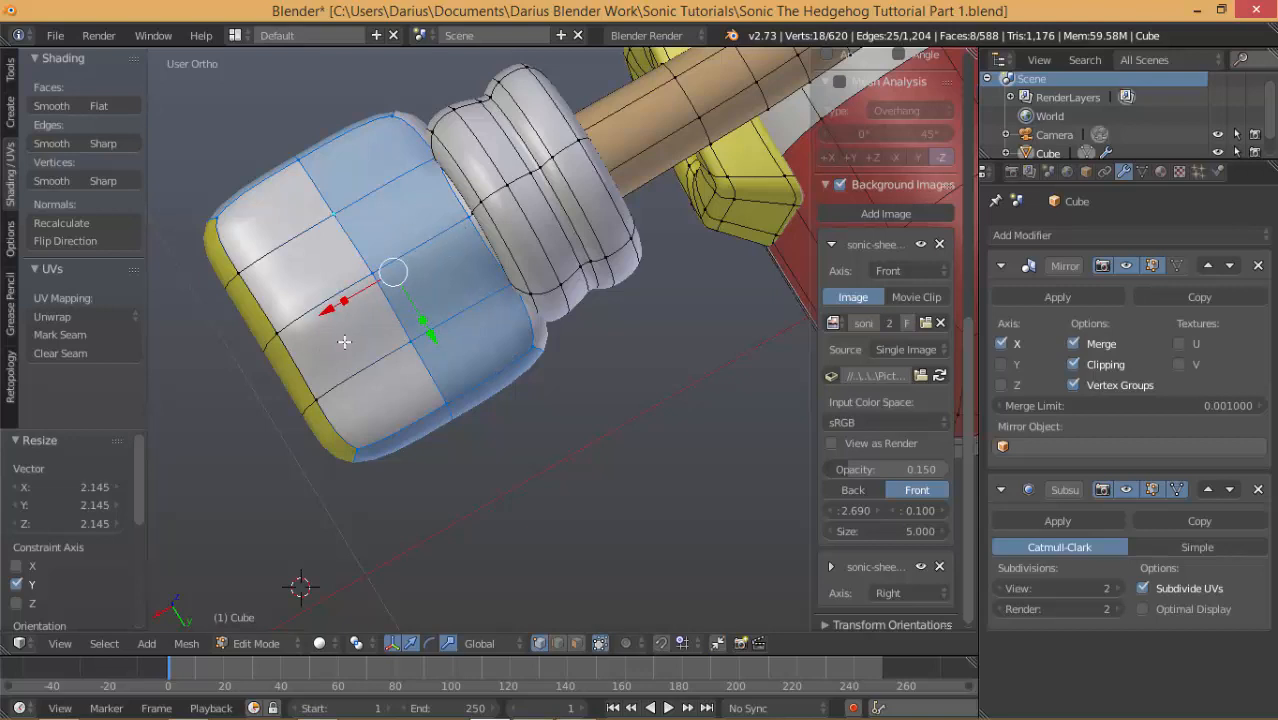
{"action": "right_click", "coordinate": [244, 250], "text": "shift"}
{"action": "right_click", "coordinate": [272, 310], "text": "shift"}
{"action": "right_click", "coordinate": [296, 360], "text": "shift"}
{"action": "right_click", "coordinate": [318, 406], "text": "shift"}
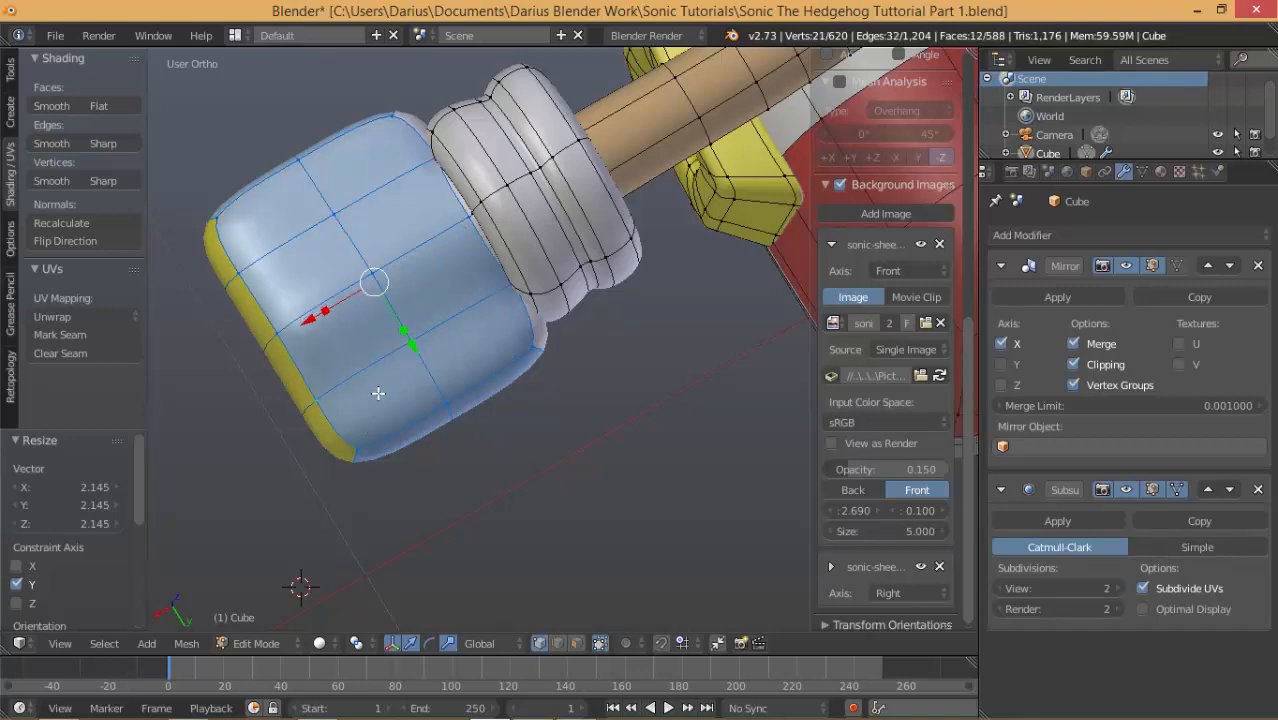
Add the remaining vertices on the palm's underside, including those beside the cuff and along the tip edge, to the selection.
{"action": "middle_click_drag", "start_coordinate": [378, 393], "coordinate": [389, 314]}
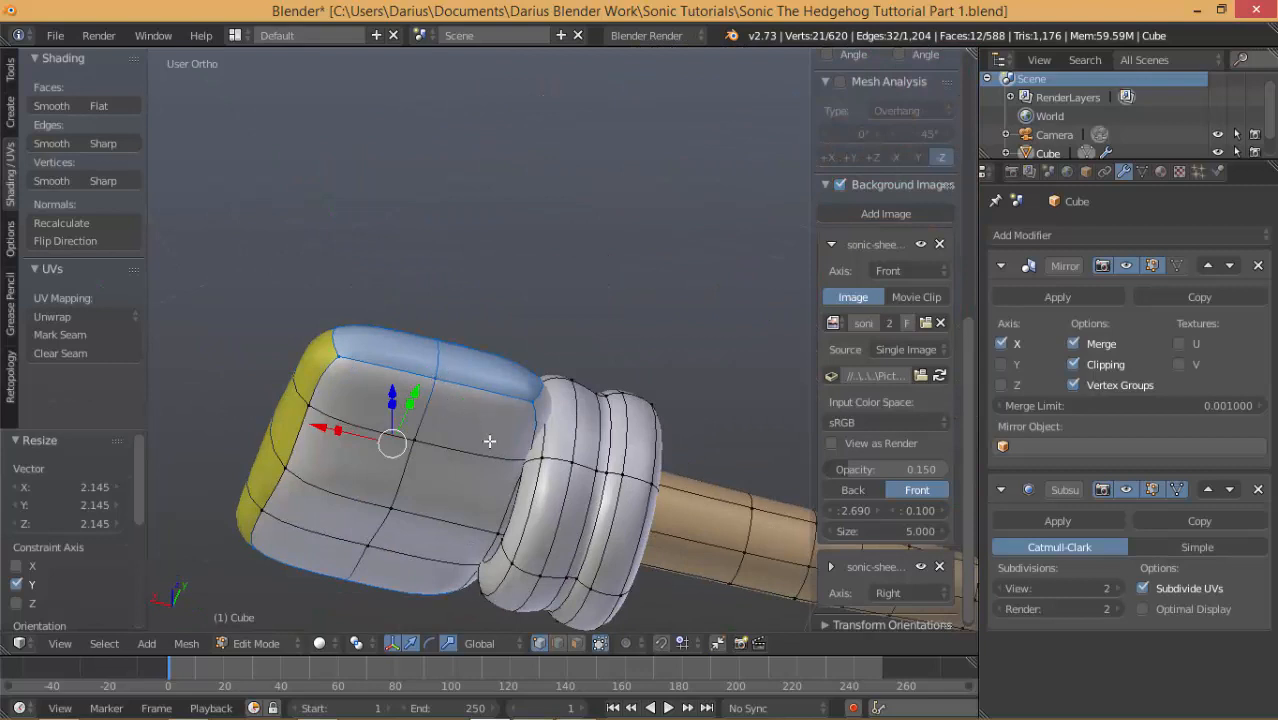
{"action": "right_click", "coordinate": [411, 441], "text": "shift"}
{"action": "right_click", "coordinate": [393, 509], "text": "shift"}
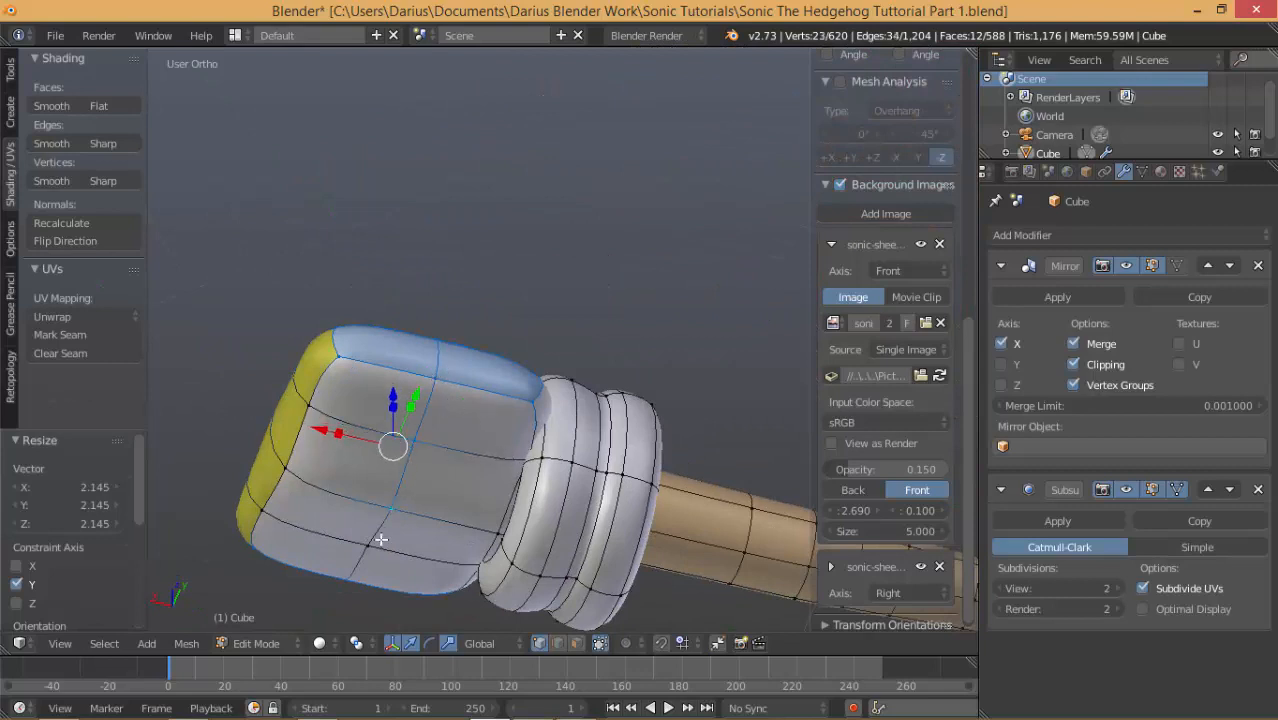
{"action": "right_click", "coordinate": [369, 545], "text": "shift"}
{"action": "right_click", "coordinate": [500, 523], "text": "shift"}
{"action": "middle_click_drag", "start_coordinate": [500, 523], "coordinate": [459, 479]}
{"action": "key", "text": "z"}
{"action": "right_click", "coordinate": [416, 538], "text": "shift"}
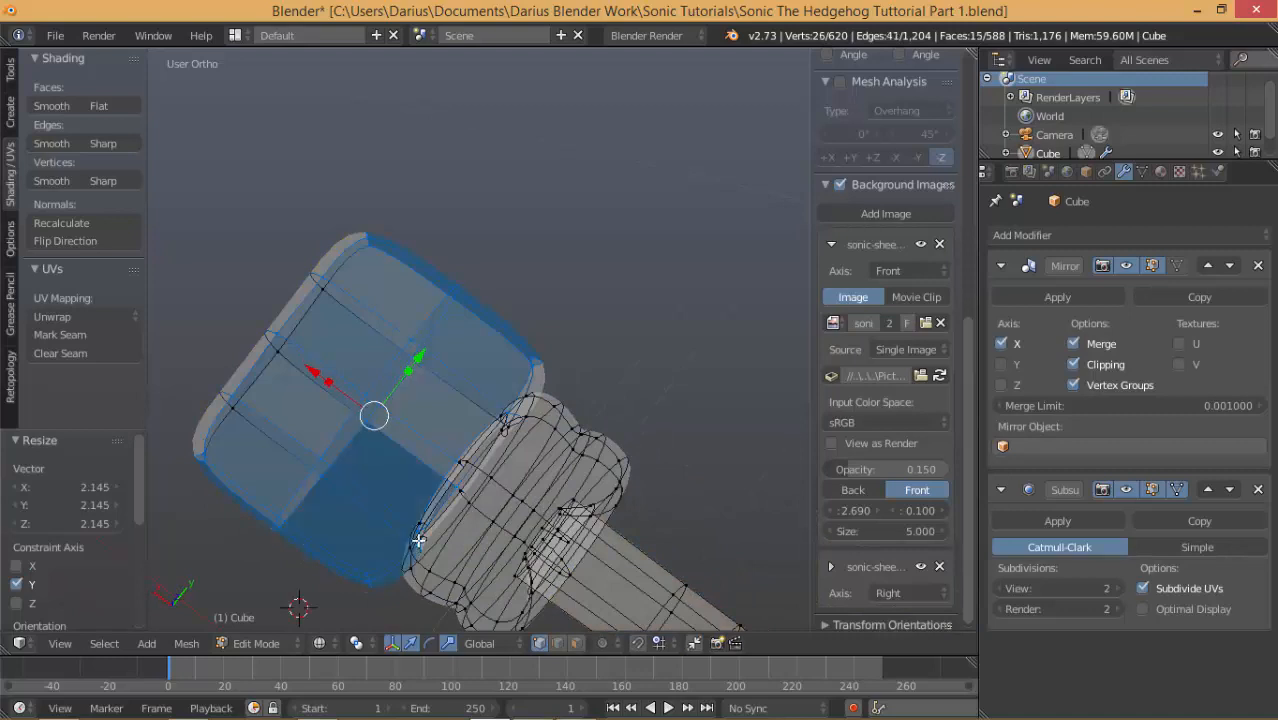
{"action": "right_click", "coordinate": [502, 428], "text": "shift"}
{"action": "key", "text": "ctrl+z"}
{"action": "middle_click_drag", "start_coordinate": [508, 445], "coordinate": [477, 519]}
{"action": "right_click", "coordinate": [517, 464], "text": "shift"}
{"action": "key", "text": "ctrl+z"}
{"action": "right_click", "coordinate": [526, 456], "text": "shift"}
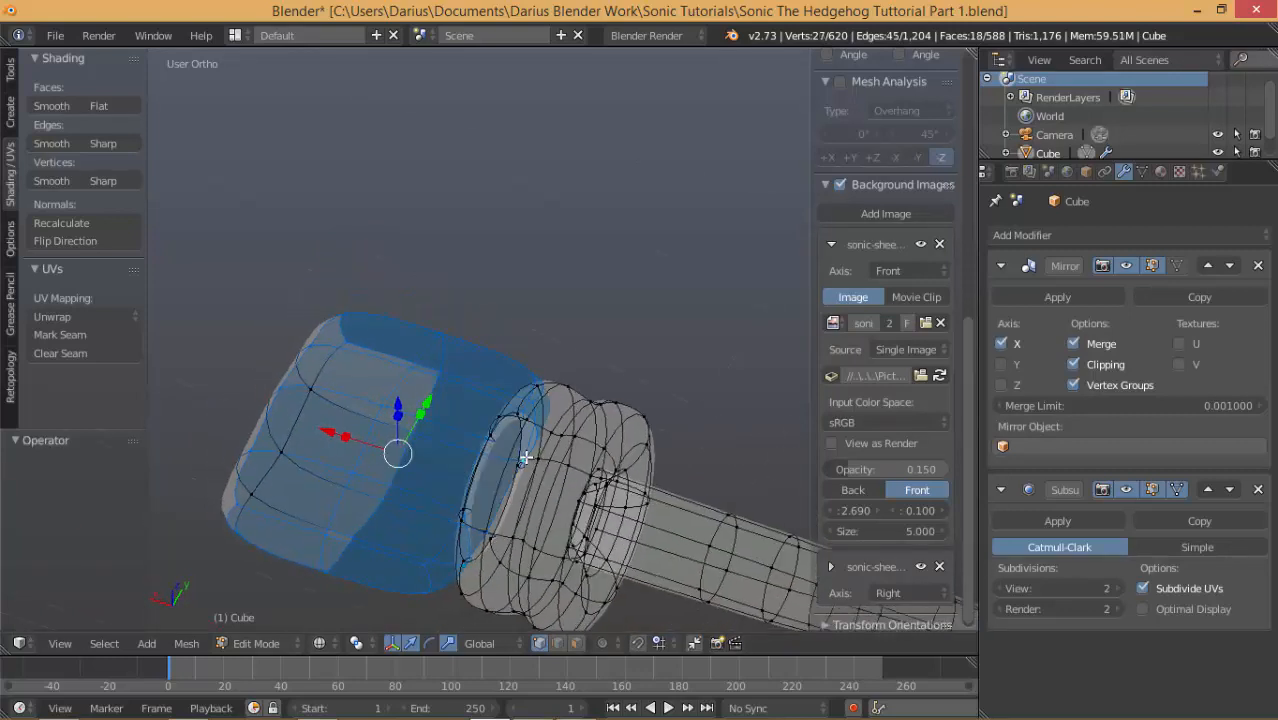
{"action": "right_click", "coordinate": [317, 388], "text": "shift"}
{"action": "right_click", "coordinate": [287, 451], "text": "shift"}
{"action": "right_click", "coordinate": [259, 490], "text": "shift"}
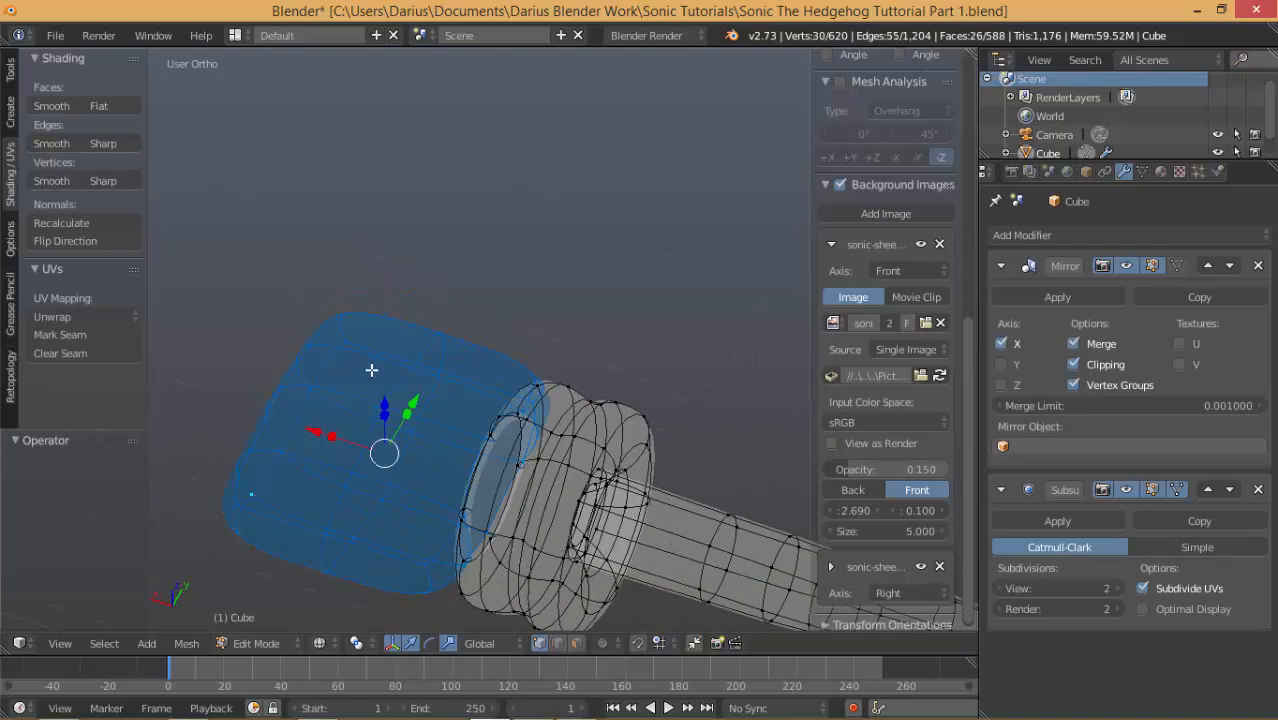
Move the selected palm vertices 0.026 along X, away from the cuff.
{"action": "middle_click_drag", "start_coordinate": [371, 368], "coordinate": [454, 405]}
{"action": "key", "text": "z"}
{"action": "mouse_move", "coordinate": [387, 450]}
{"action": "middle_mouse_down"}
{"action": "mouse_move", "coordinate": [365, 468]}
{"action": "mouse_move", "coordinate": [404, 229]}
{"action": "middle_mouse_up"}
{"action": "middle_click_drag", "start_coordinate": [425, 385], "coordinate": [404, 336]}
{"action": "key", "text": "g"}
{"action": "key", "text": "x"}
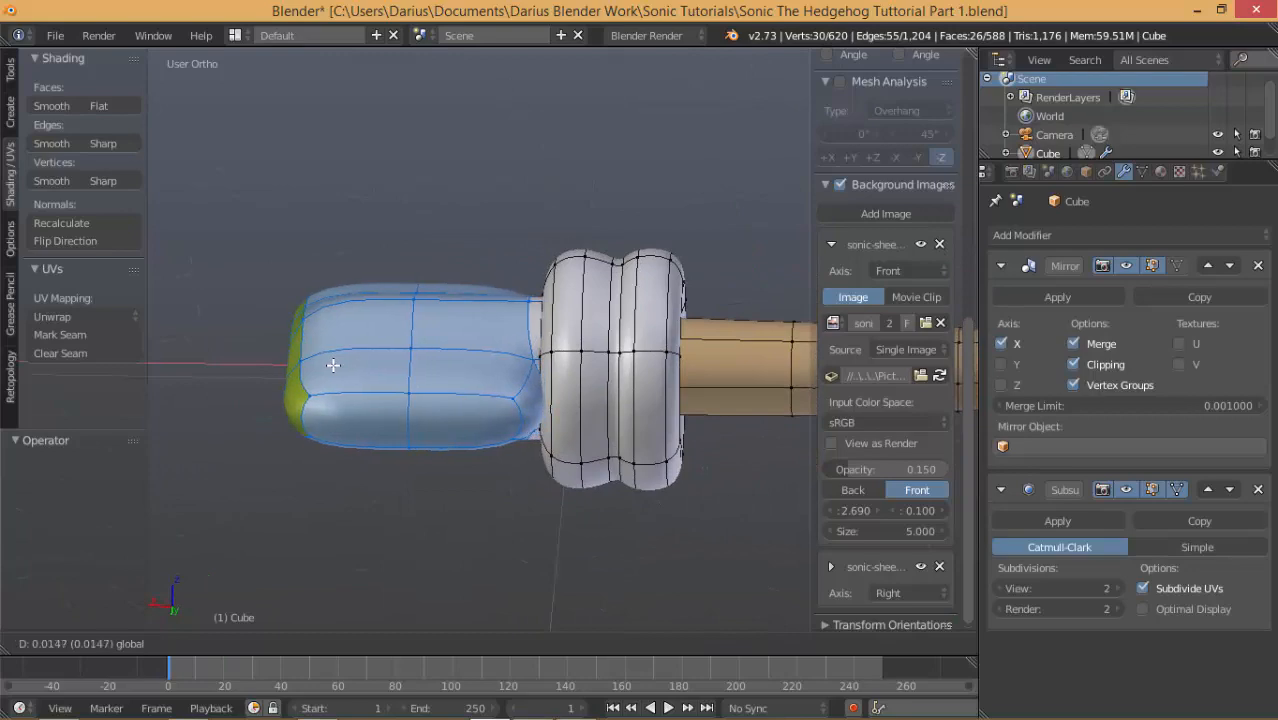
{"action": "left_click", "coordinate": [326, 363]}
Select the six-vertex loop where the palm meets the cuff and move it -0.016 along X.
{"action": "middle_click_drag", "start_coordinate": [505, 351], "coordinate": [440, 322]}
{"action": "right_click", "coordinate": [479, 303], "text": "alt"}
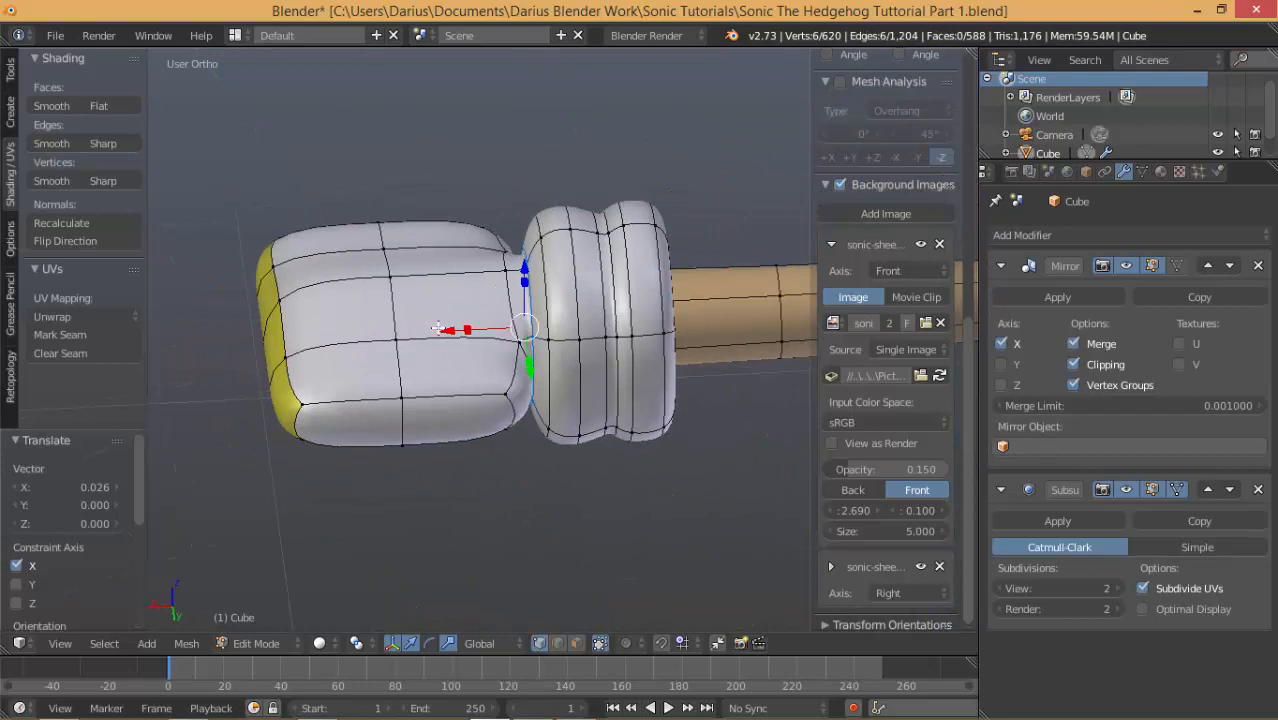
{"action": "left_click_drag", "start_coordinate": [454, 330], "coordinate": [478, 332]}
{"action": "right_click", "coordinate": [478, 332]}
{"action": "right_click", "coordinate": [506, 302], "text": "alt"}
{"action": "middle_click_drag", "start_coordinate": [501, 252], "coordinate": [506, 397]}
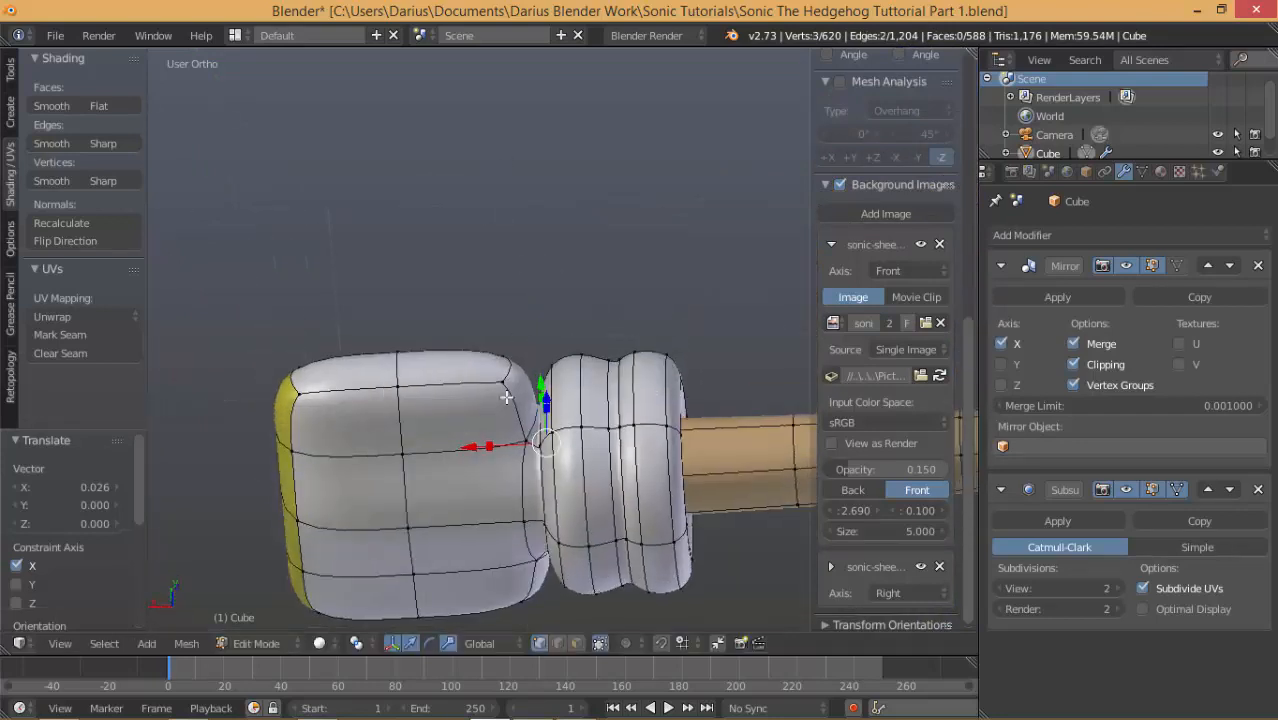
{"action": "right_click", "coordinate": [521, 480], "text": "alt"}
{"action": "middle_click_drag", "start_coordinate": [502, 317], "coordinate": [516, 423]}
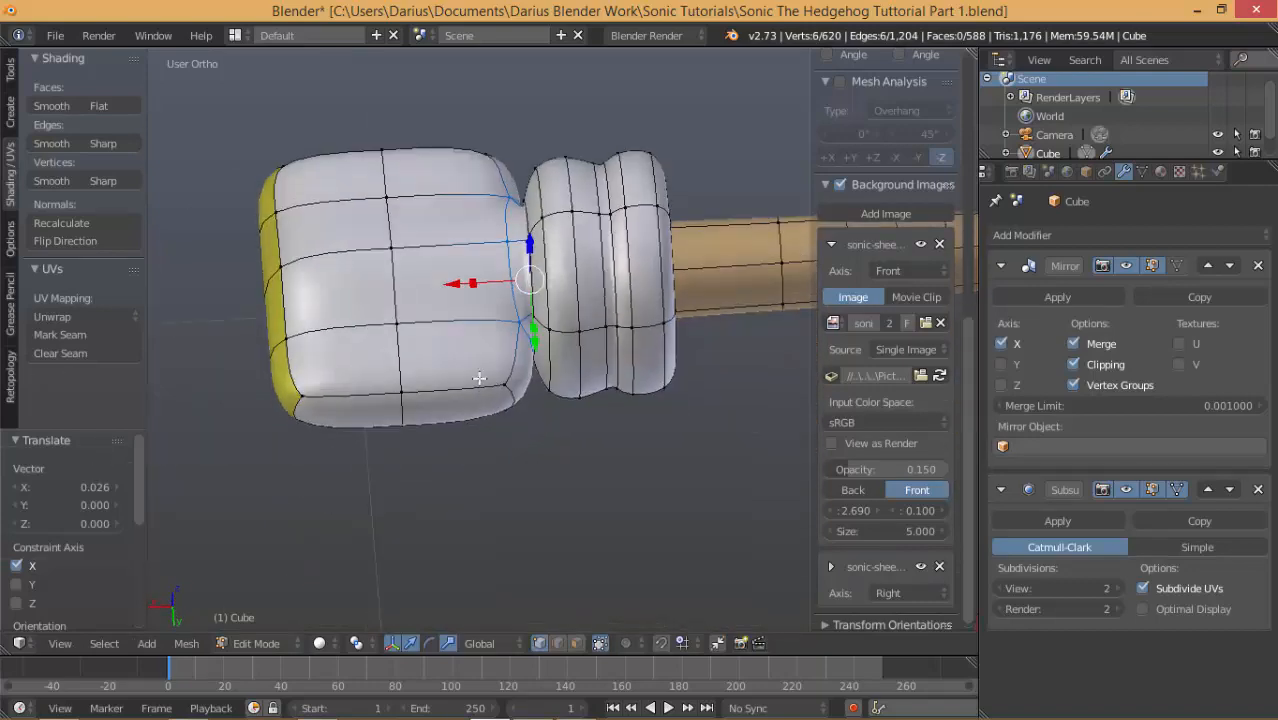
{"action": "left_click_drag", "start_coordinate": [453, 283], "coordinate": [463, 284]}
{"action": "mouse_move", "coordinate": [463, 284]}
{"action": "middle_mouse_down"}
{"action": "mouse_move", "coordinate": [533, 371]}
{"action": "mouse_move", "coordinate": [403, 404]}
{"action": "mouse_move", "coordinate": [475, 378]}
{"action": "mouse_move", "coordinate": [400, 343]}
{"action": "mouse_move", "coordinate": [494, 371]}
{"action": "mouse_move", "coordinate": [481, 296]}
{"action": "middle_mouse_up"}
Switch to face selection and select all eight faces on top of the palm.
{"action": "right_click", "coordinate": [494, 371]}
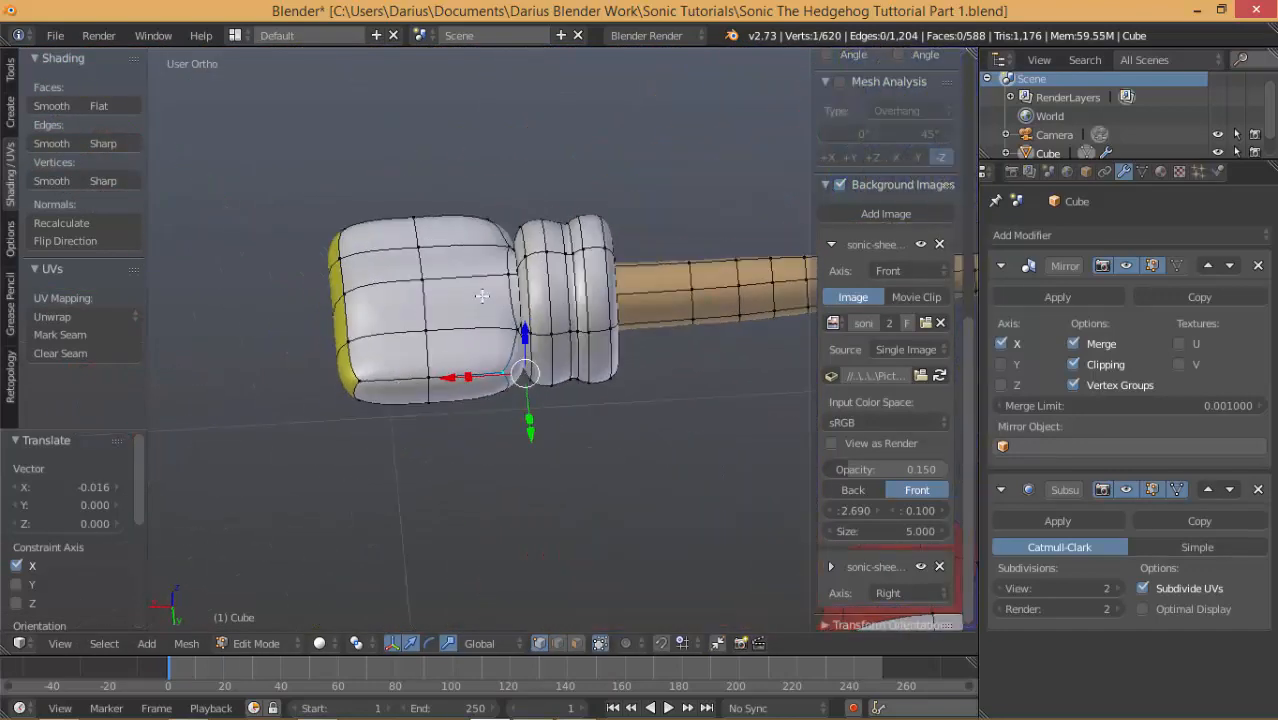
{"action": "left_click", "coordinate": [580, 646]}
{"action": "right_click", "coordinate": [476, 370]}
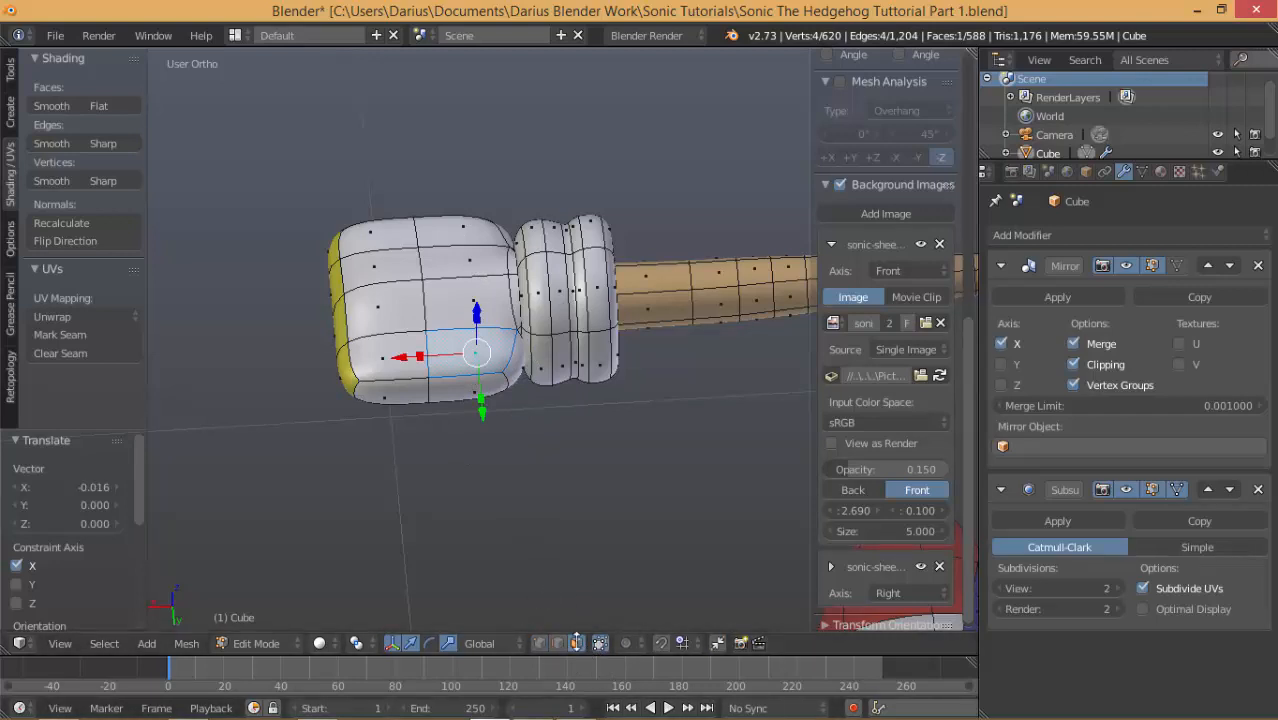
{"action": "right_click", "coordinate": [477, 306], "text": "shift"}
{"action": "right_click", "coordinate": [480, 261], "text": "shift"}
{"action": "right_click", "coordinate": [469, 229], "text": "shift"}
{"action": "right_click", "coordinate": [376, 236], "text": "shift"}
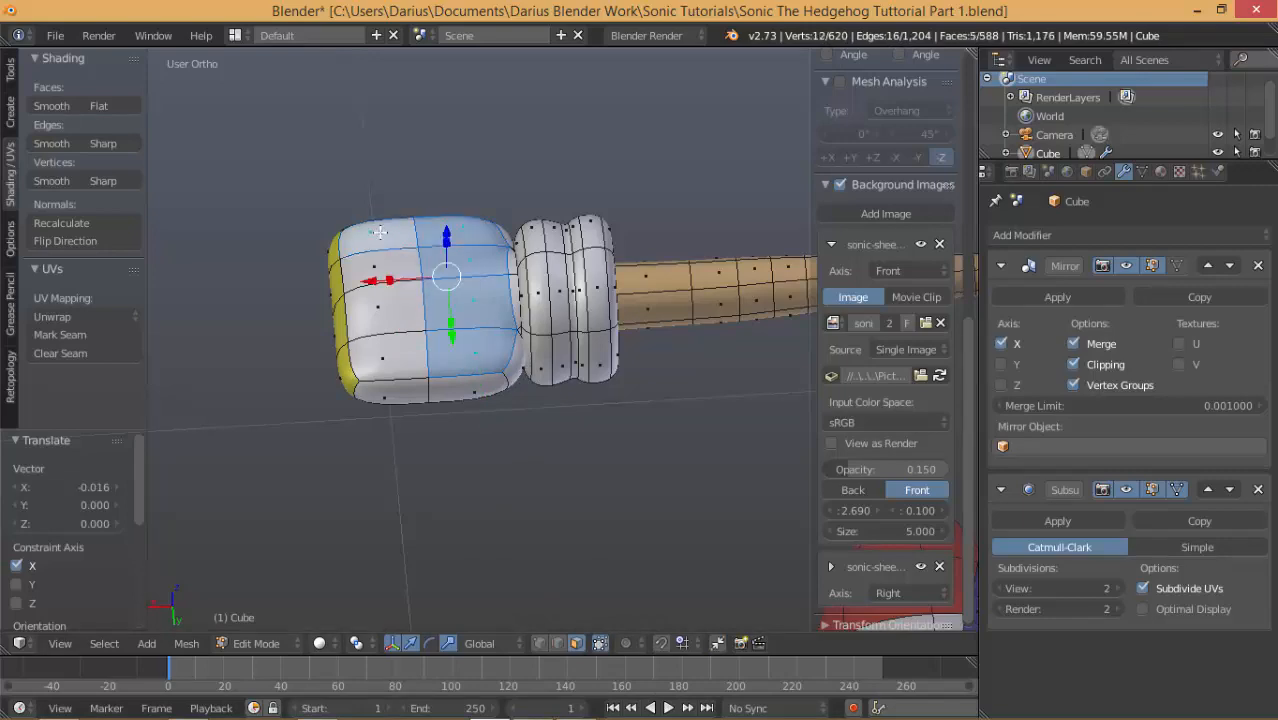
{"action": "right_click", "coordinate": [373, 270], "text": "shift"}
{"action": "right_click", "coordinate": [390, 309], "text": "shift"}
{"action": "right_click", "coordinate": [387, 350], "text": "shift"}
Flatten the palm's top faces by scaling them to 0 along Z.
{"action": "middle_click_drag", "start_coordinate": [397, 349], "coordinate": [500, 332]}
{"action": "type", "text": "sz"}
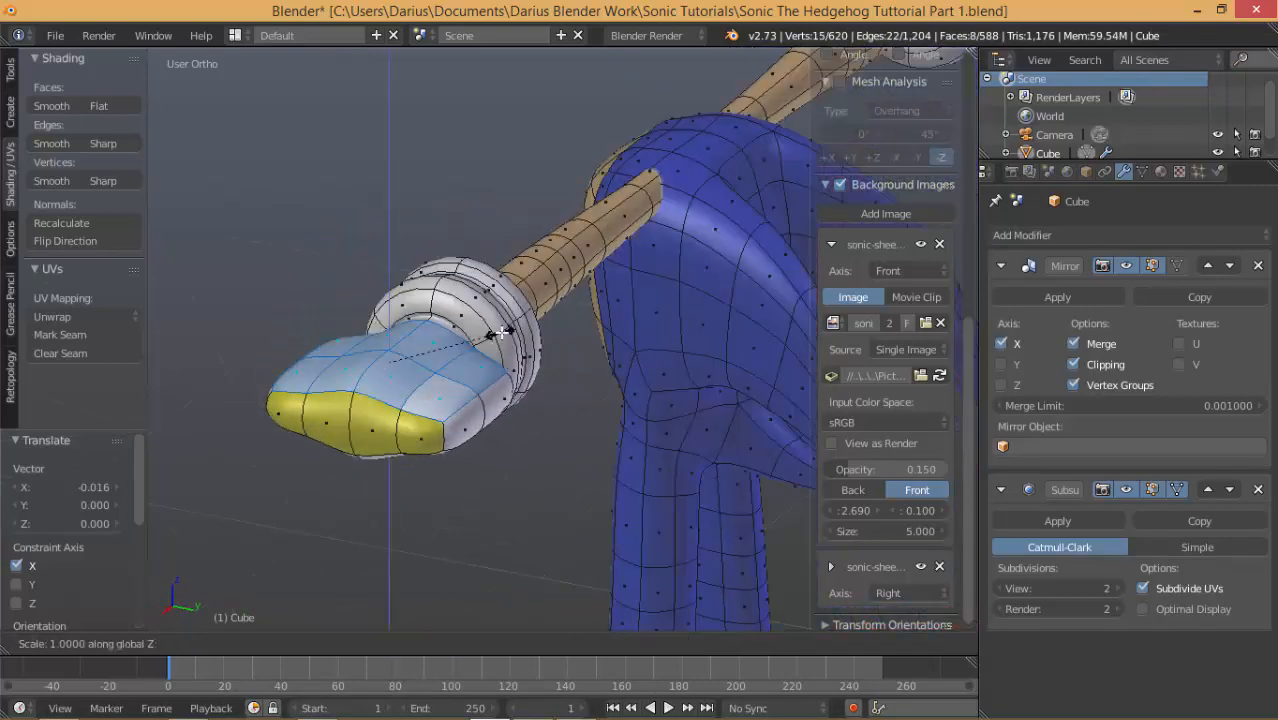
{"action": "type", "text": "0"}
{"action": "key", "text": "Return"}
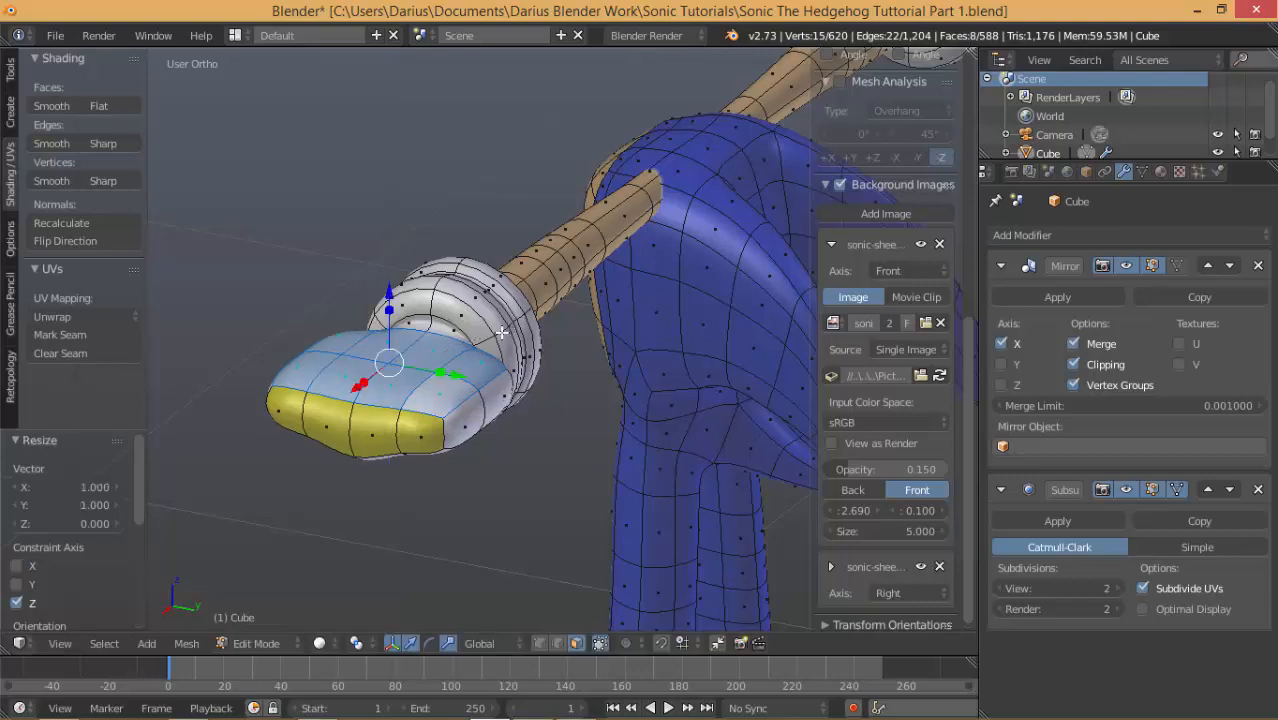
Select all eight faces on the underside of the palm.
{"action": "middle_click_drag", "start_coordinate": [500, 333], "coordinate": [494, 330]}
{"action": "middle_click_drag", "start_coordinate": [436, 387], "coordinate": [413, 368]}
{"action": "right_click", "coordinate": [413, 368]}
{"action": "right_click", "coordinate": [367, 399], "text": "shift"}
{"action": "right_click", "coordinate": [338, 413], "text": "shift"}
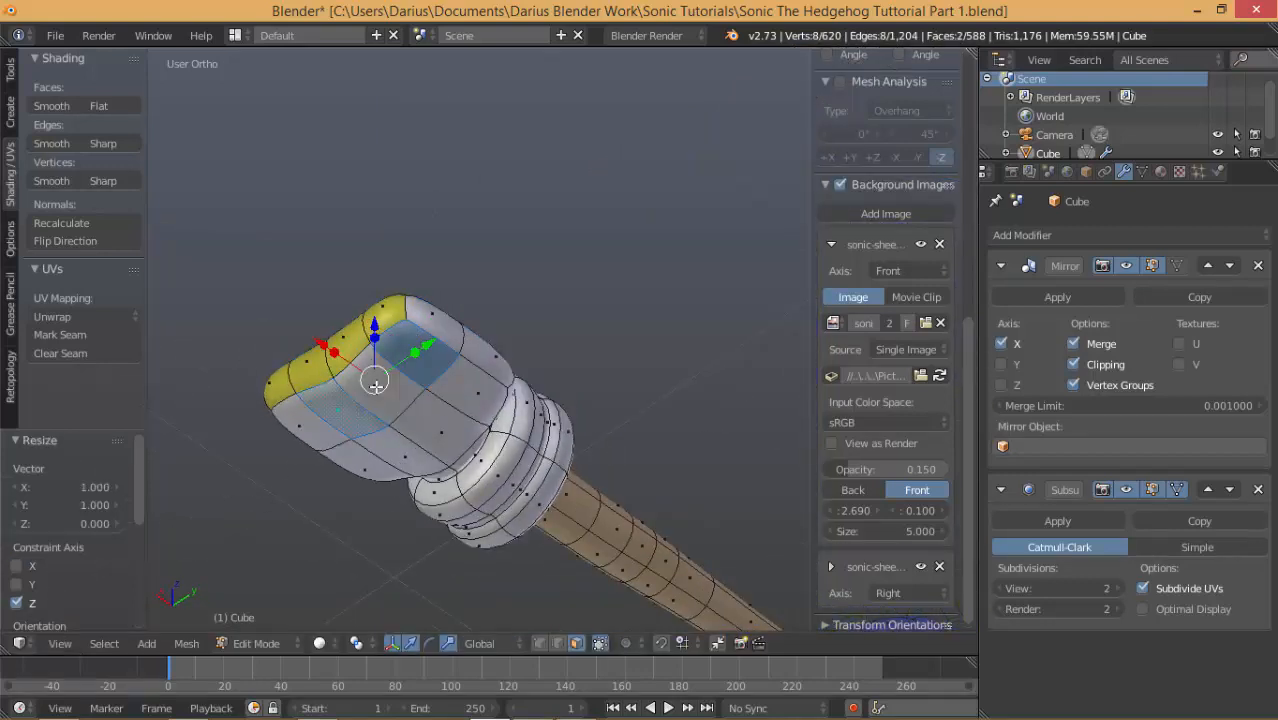
{"action": "right_click", "coordinate": [368, 391], "text": "shift"}
{"action": "right_click", "coordinate": [311, 416], "text": "shift"}
{"action": "right_click", "coordinate": [376, 466], "text": "shift"}
{"action": "right_click", "coordinate": [408, 457], "text": "shift"}
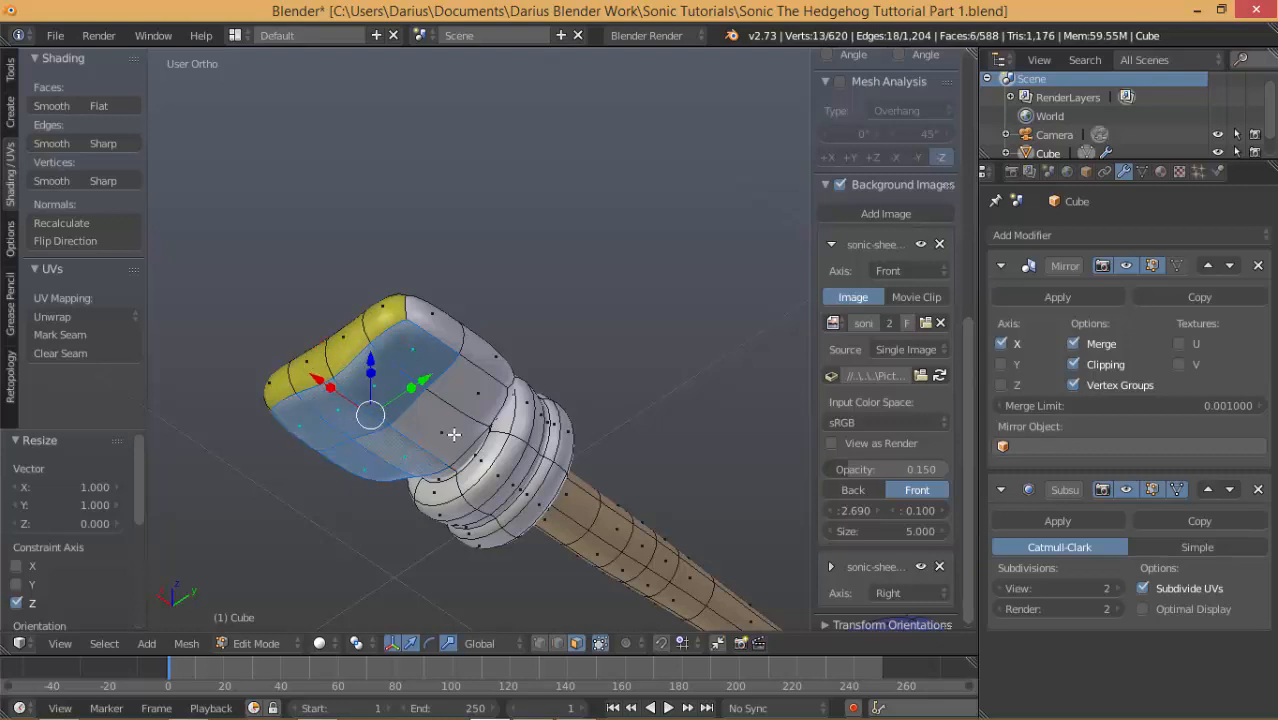
{"action": "right_click", "coordinate": [449, 434], "text": "shift"}
{"action": "right_click", "coordinate": [481, 386], "text": "shift"}
Flatten the palm's underside faces by scaling them to 0 along Z.
{"action": "key", "text": "s"}
{"action": "key", "text": "z"}
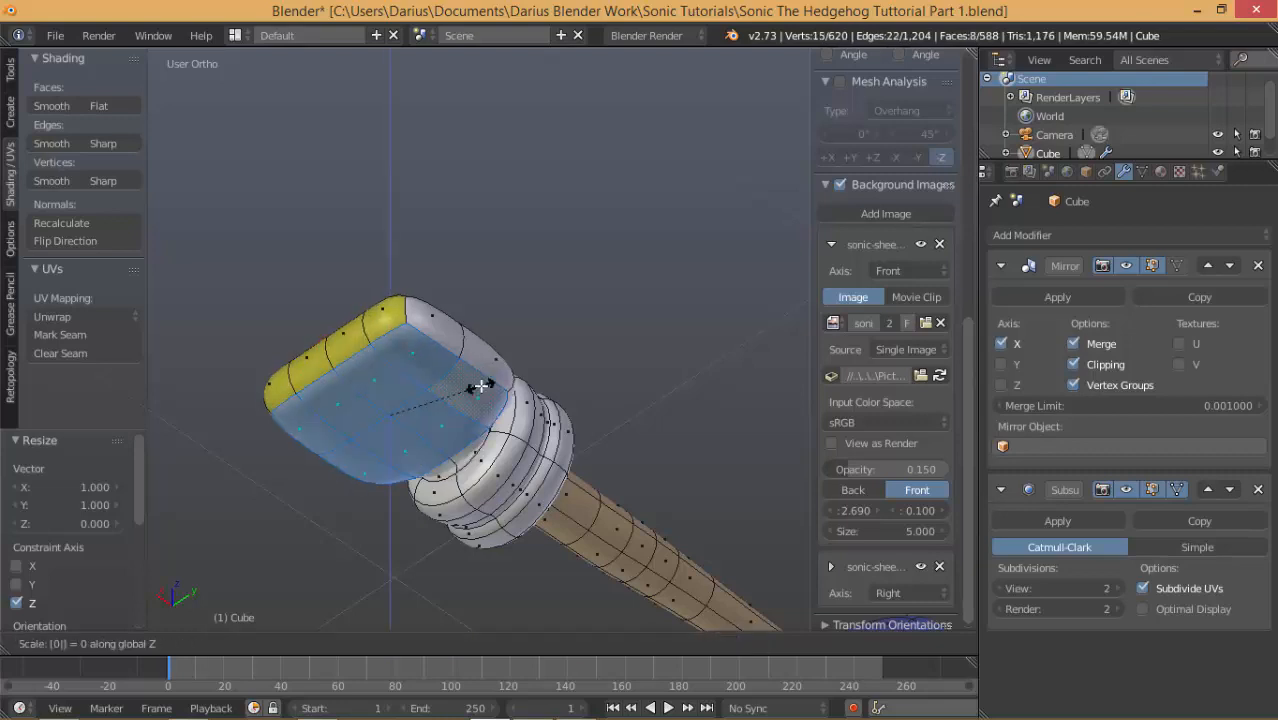
{"action": "key", "text": "0"}
{"action": "key", "text": "Return"}
{"action": "middle_click_drag", "start_coordinate": [444, 385], "coordinate": [498, 418]}
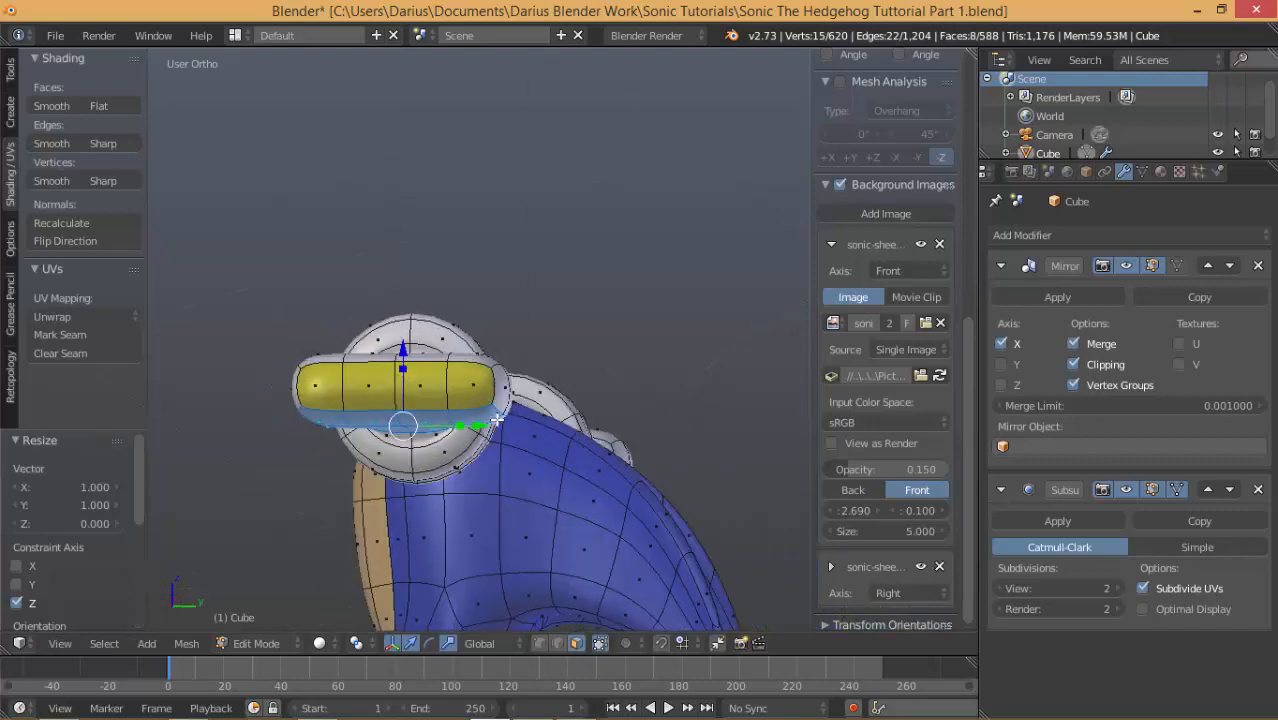
Extrude the front corner face of the palm's tip about 0.354 outward along X to form a finger.
{"action": "middle_click_drag", "start_coordinate": [406, 423], "coordinate": [331, 393]}
{"action": "middle_click_drag", "start_coordinate": [407, 422], "coordinate": [491, 386]}
{"action": "scroll", "coordinate": [369, 395], "scroll_direction": "up", "scroll_amount": 3}
{"action": "right_click", "coordinate": [365, 328]}
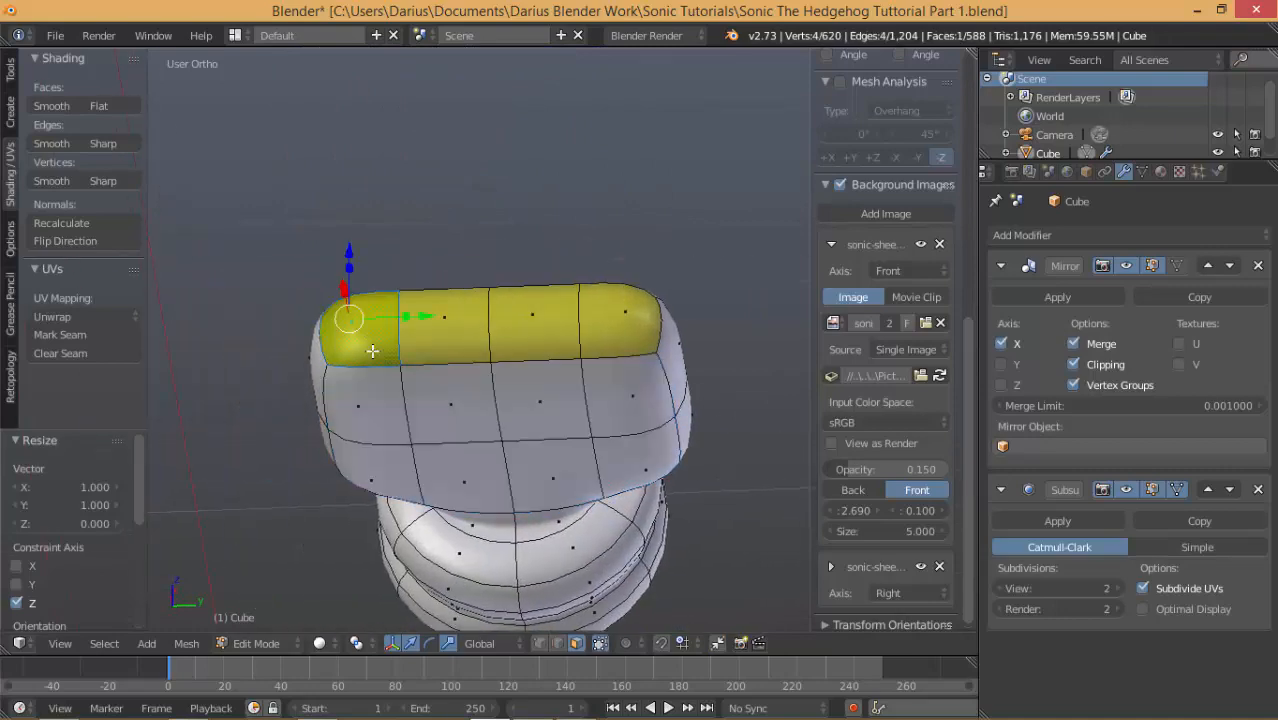
{"action": "middle_click_drag", "start_coordinate": [372, 351], "coordinate": [575, 519]}
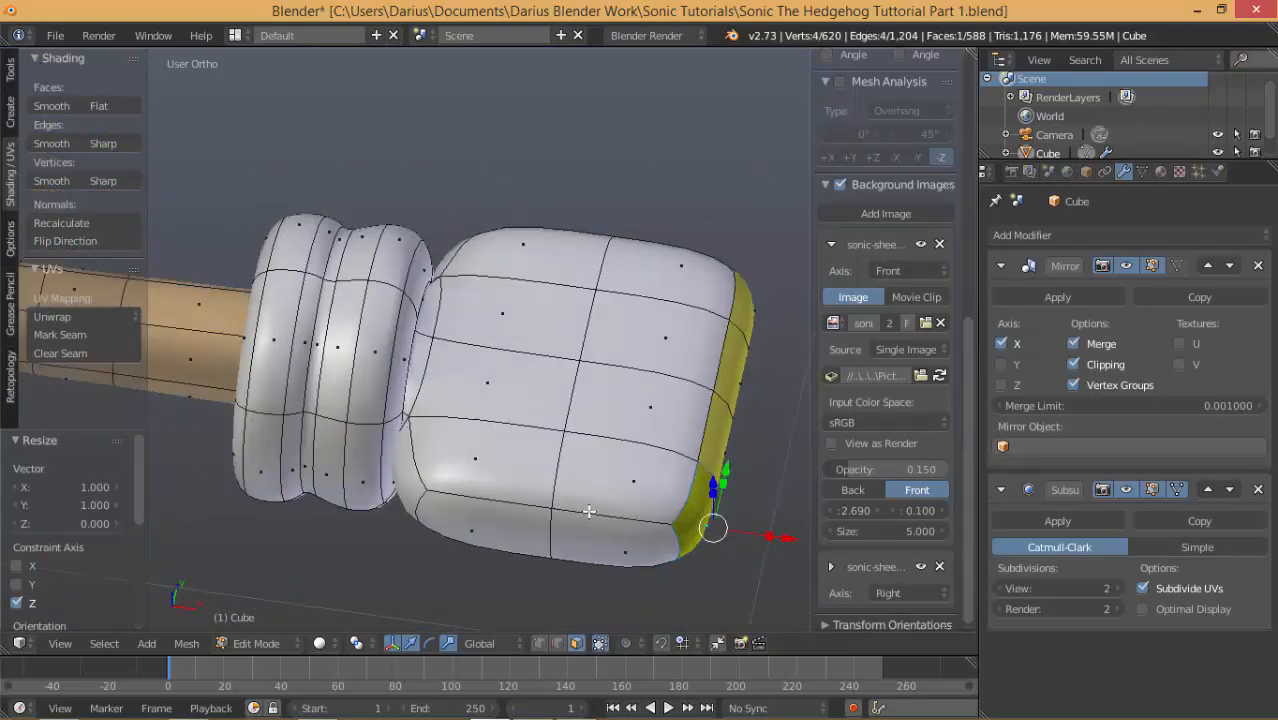
{"action": "key", "text": "KP_7"}
{"action": "scroll", "coordinate": [606, 508], "scroll_direction": "down", "scroll_amount": 3}
{"action": "middle_click_drag", "start_coordinate": [660, 446], "coordinate": [533, 457], "text": "shift"}
{"action": "key", "text": "e"}
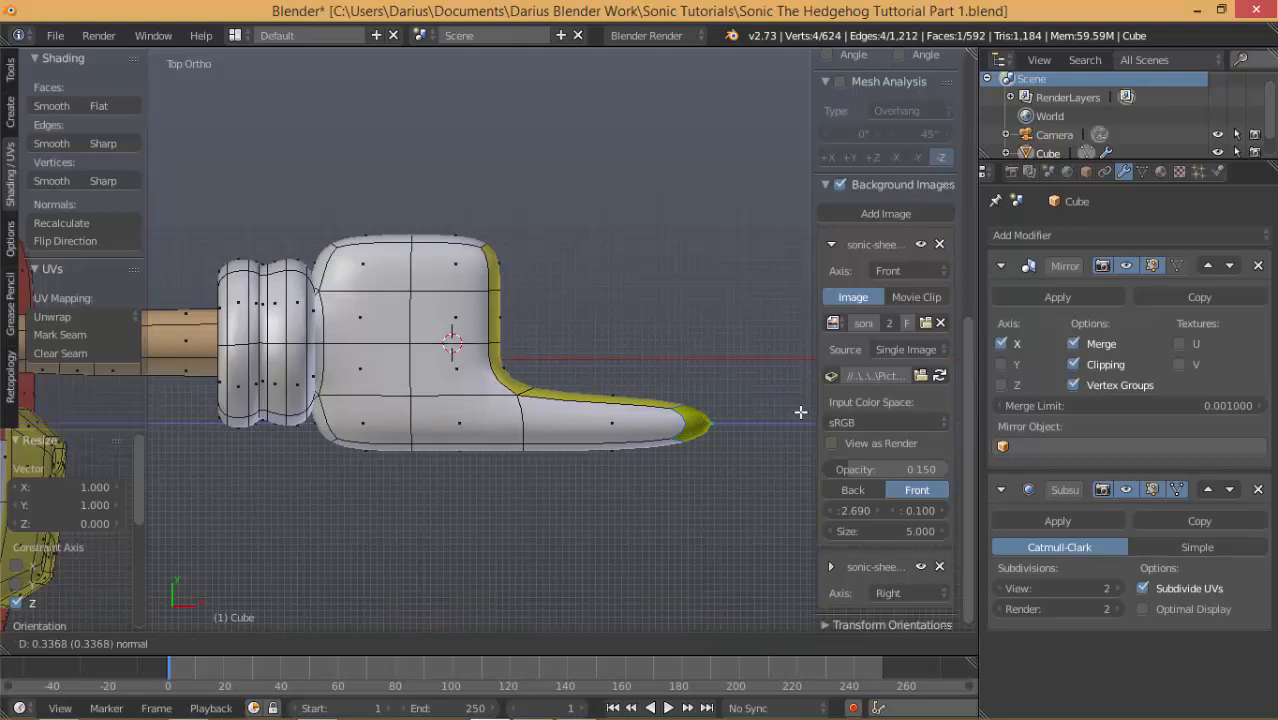
{"action": "left_click", "coordinate": [800, 412]}
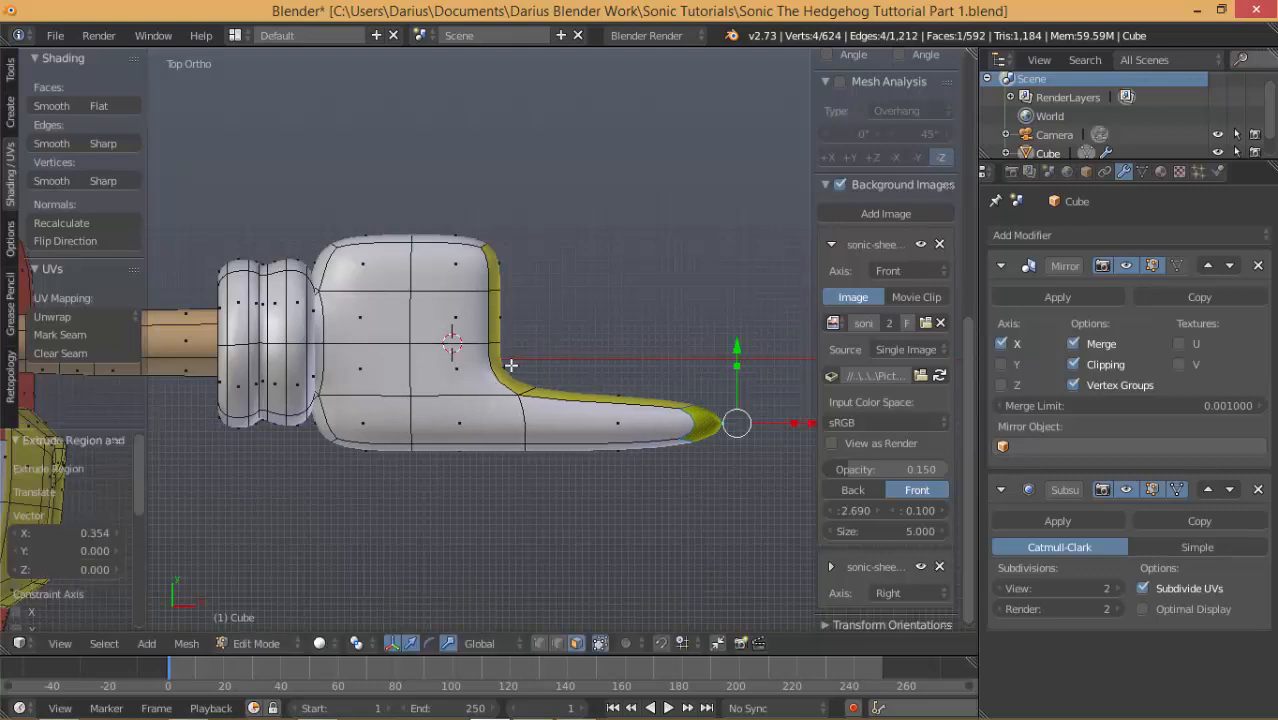
{"action": "right_click", "coordinate": [504, 364]}
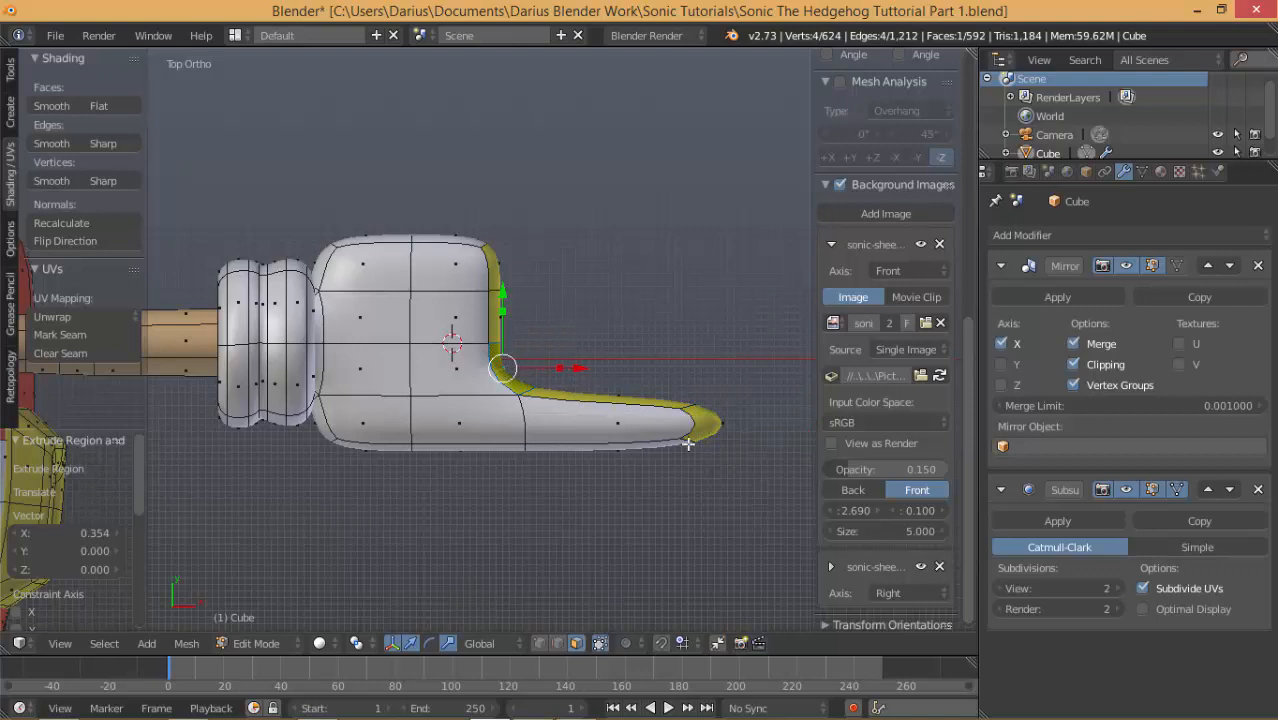
{"action": "key", "text": "e"}
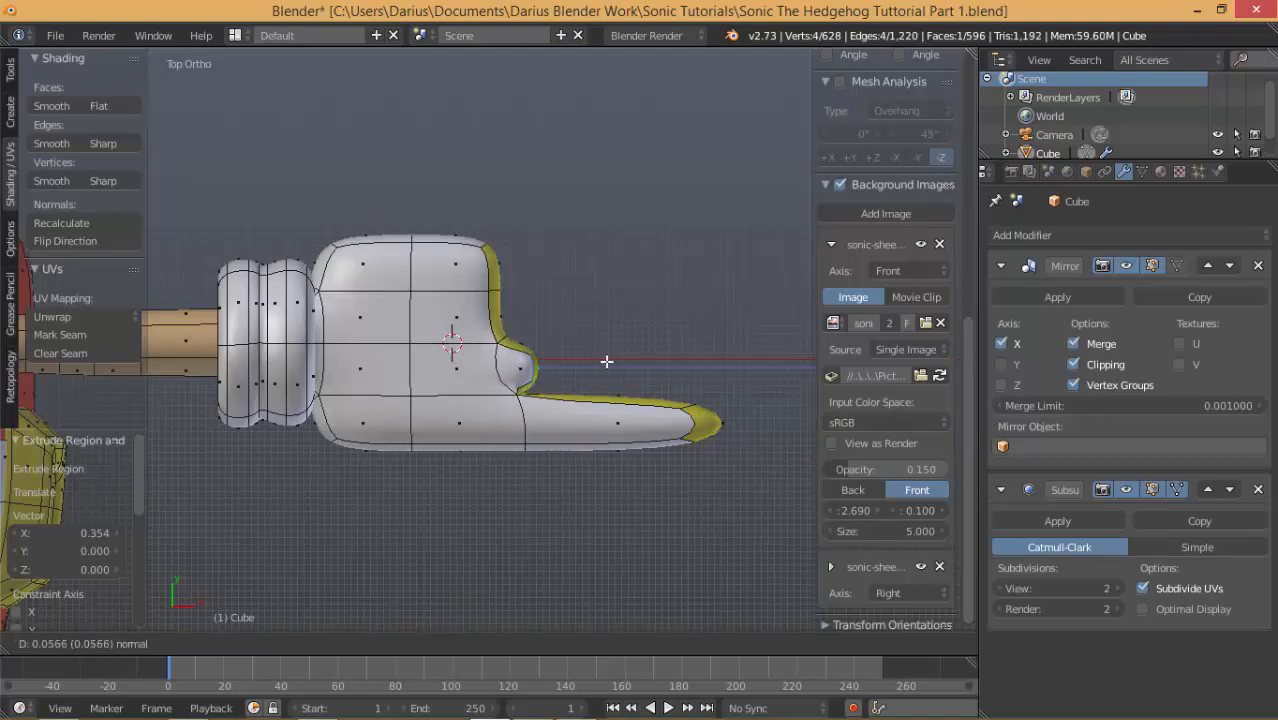
{"action": "right_click", "coordinate": [836, 360]}
{"action": "key", "text": "ctrl+z"}
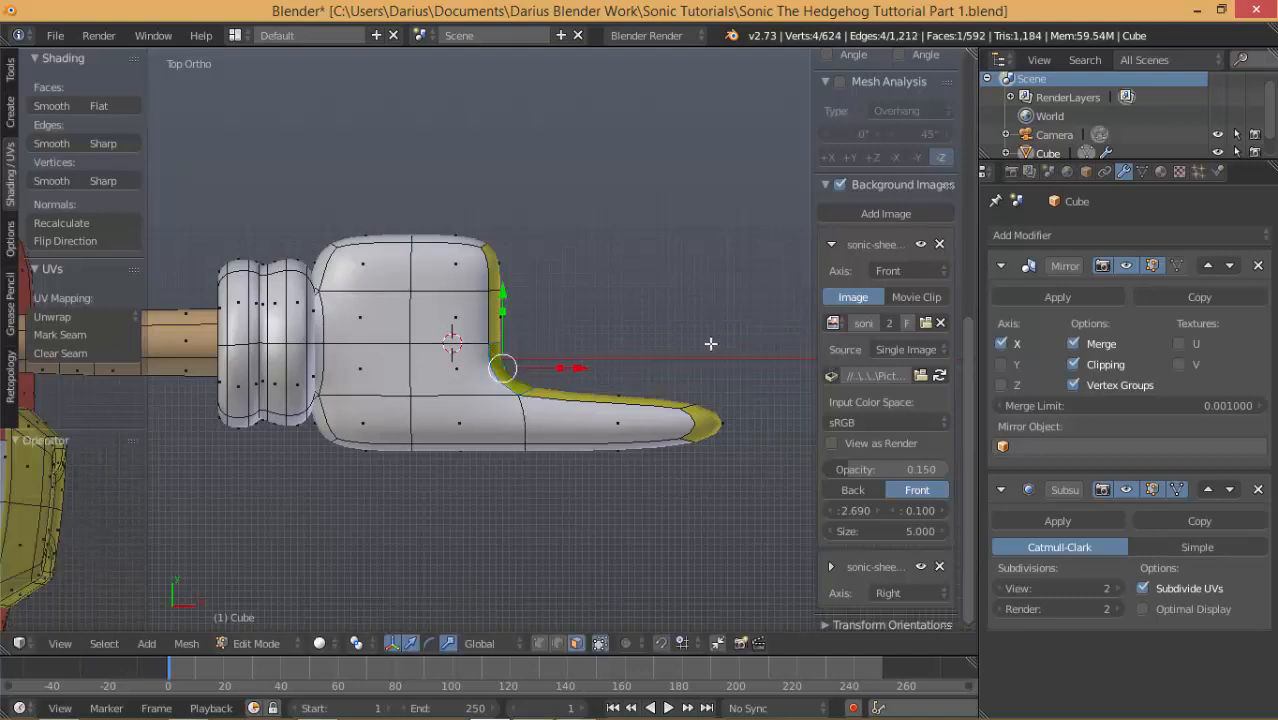
Select the three remaining tip faces of the palm beside the extruded finger and delete only the faces.
{"action": "middle_click_drag", "start_coordinate": [710, 480], "coordinate": [583, 503]}
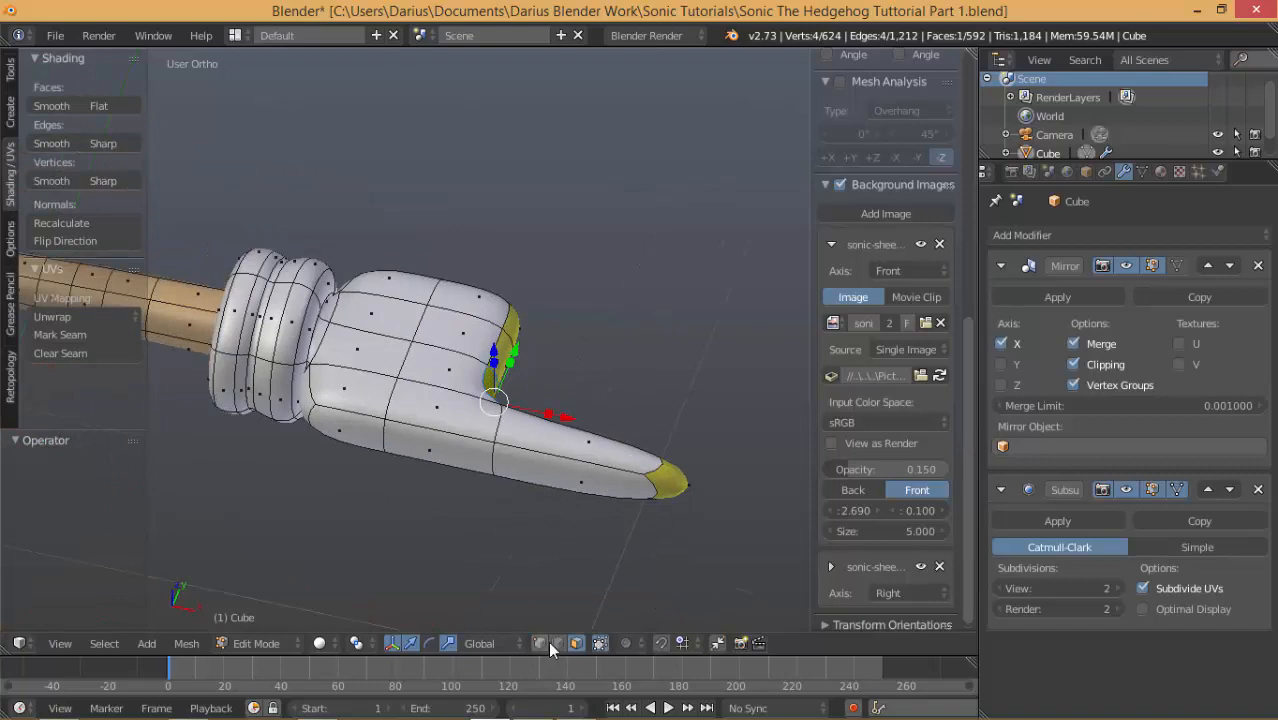
{"action": "middle_click_drag", "start_coordinate": [317, 462], "coordinate": [270, 448]}
{"action": "middle_click_drag", "start_coordinate": [431, 438], "coordinate": [477, 398]}
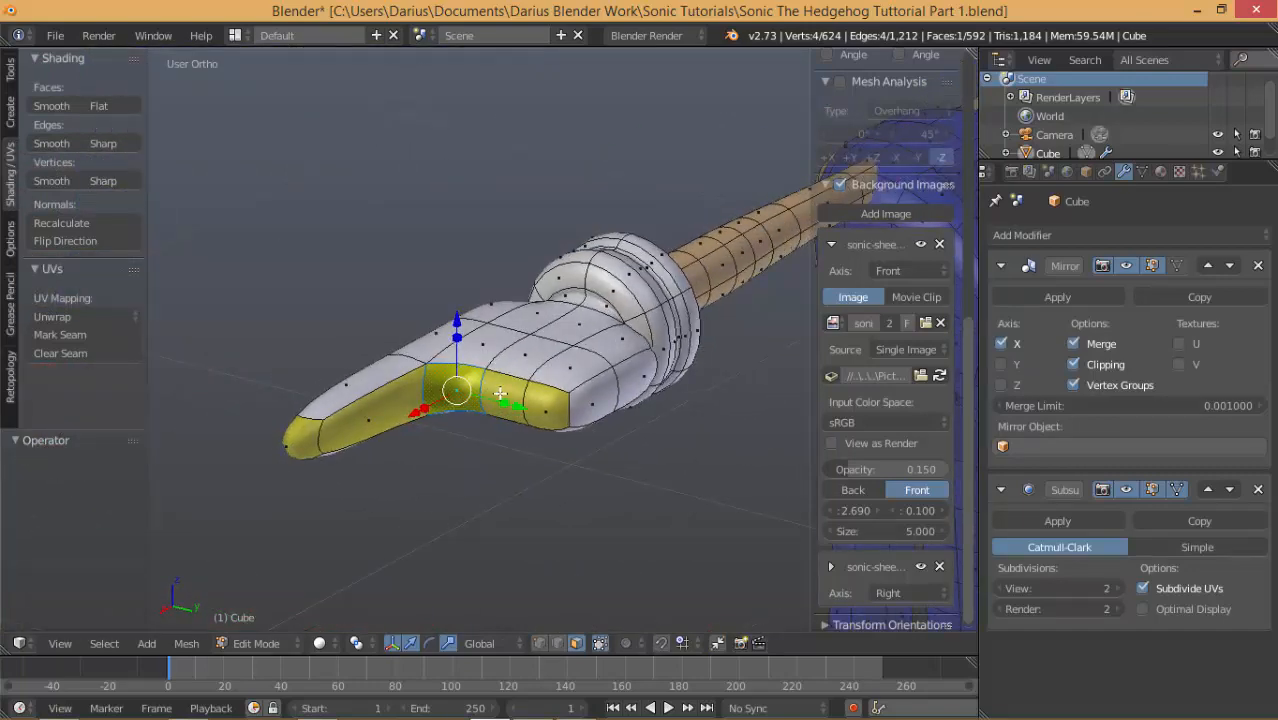
{"action": "right_click", "coordinate": [500, 396], "text": "shift"}
{"action": "right_click", "coordinate": [523, 413], "text": "shift"}
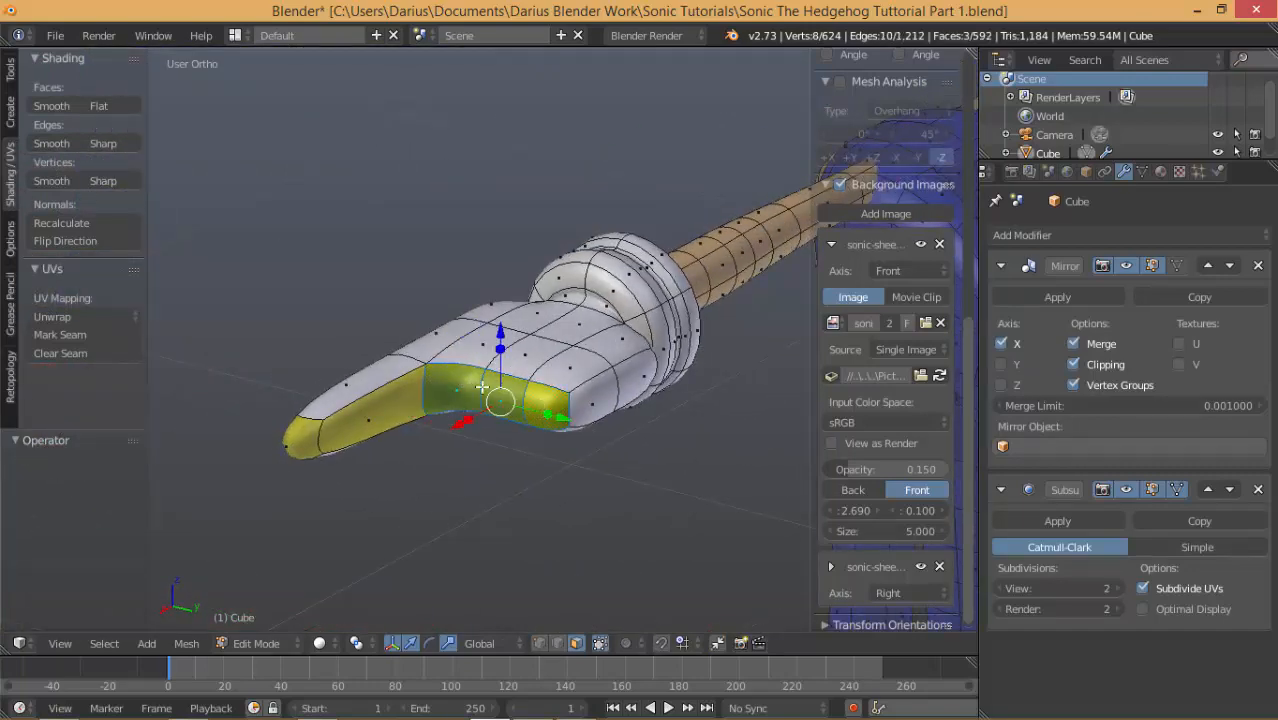
{"action": "key", "text": "x"}
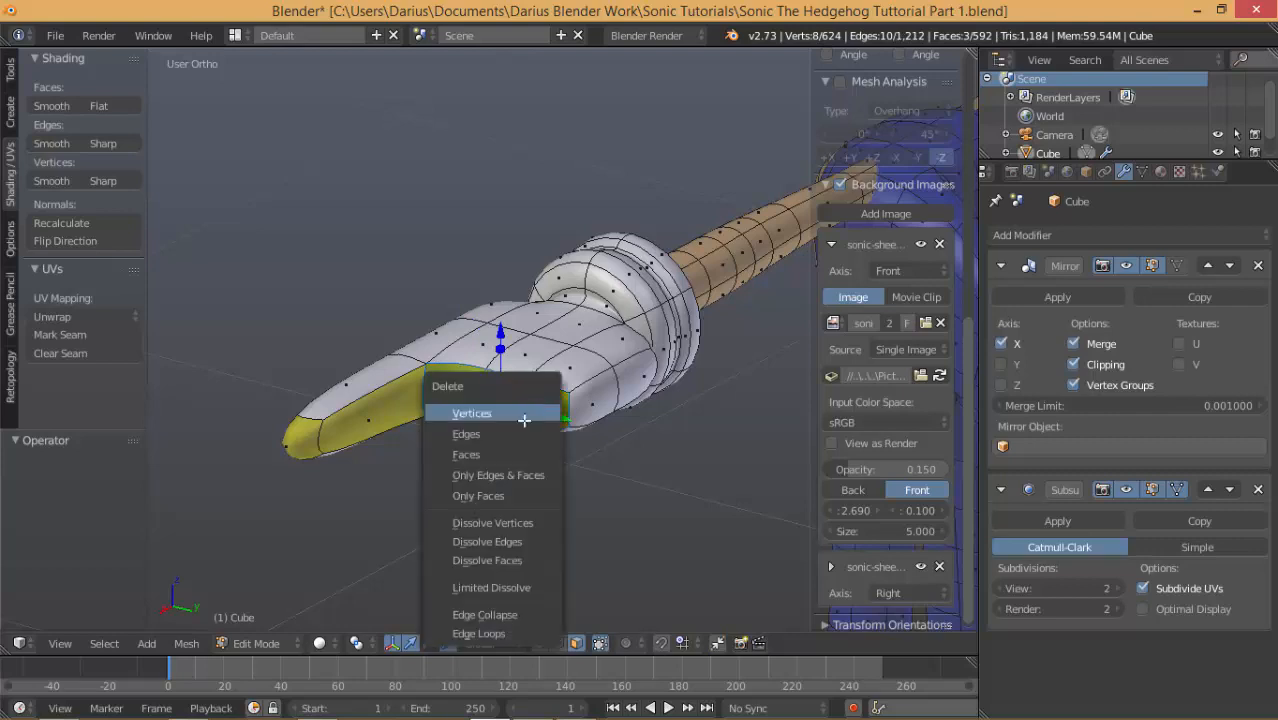
{"action": "left_click", "coordinate": [500, 448]}
{"action": "middle_click_drag", "start_coordinate": [451, 476], "coordinate": [476, 341]}
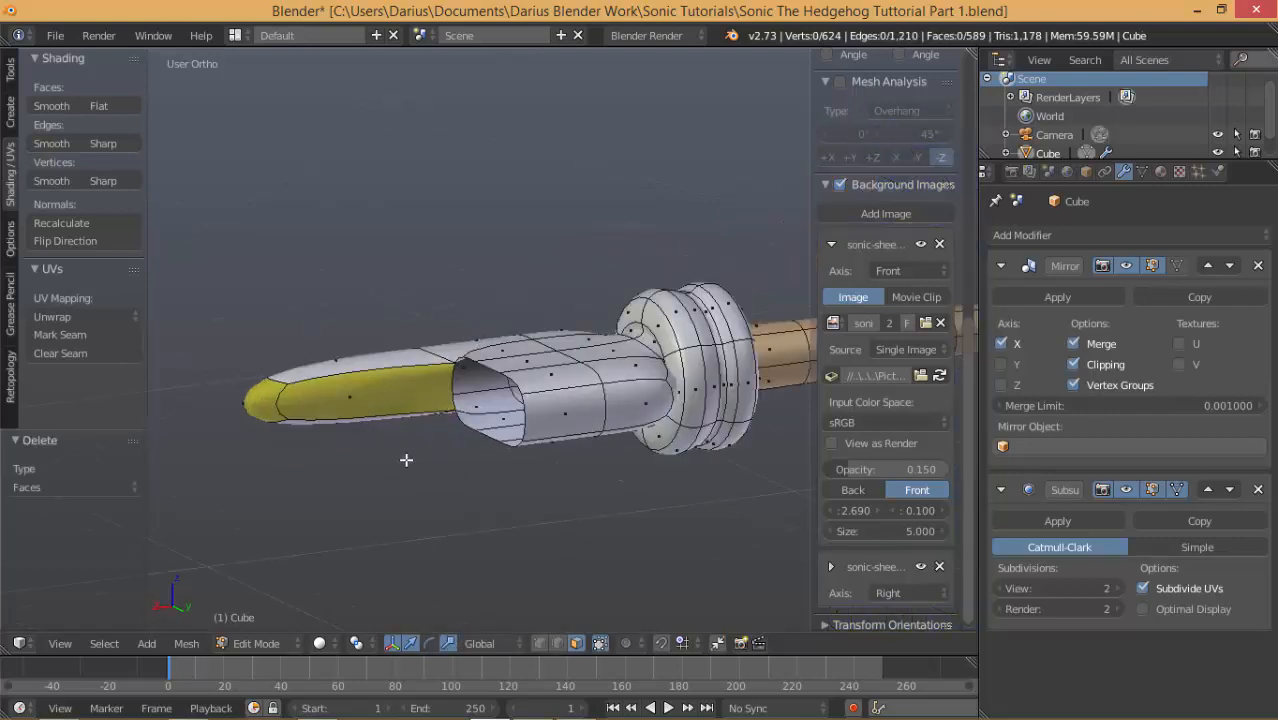
{"action": "middle_click_drag", "start_coordinate": [407, 458], "coordinate": [467, 643]}
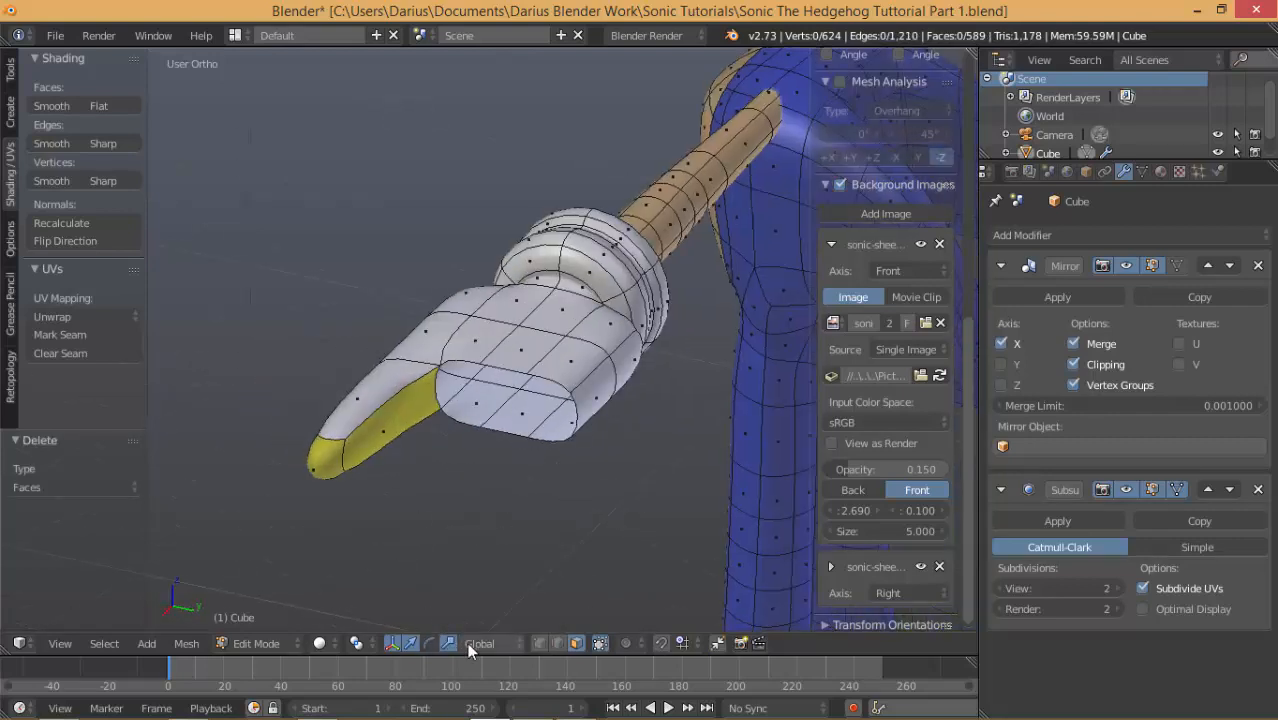
Switch to vertex selection and add two evenly spaced loop cuts around the extruded finger.
{"action": "left_click", "coordinate": [536, 642]}
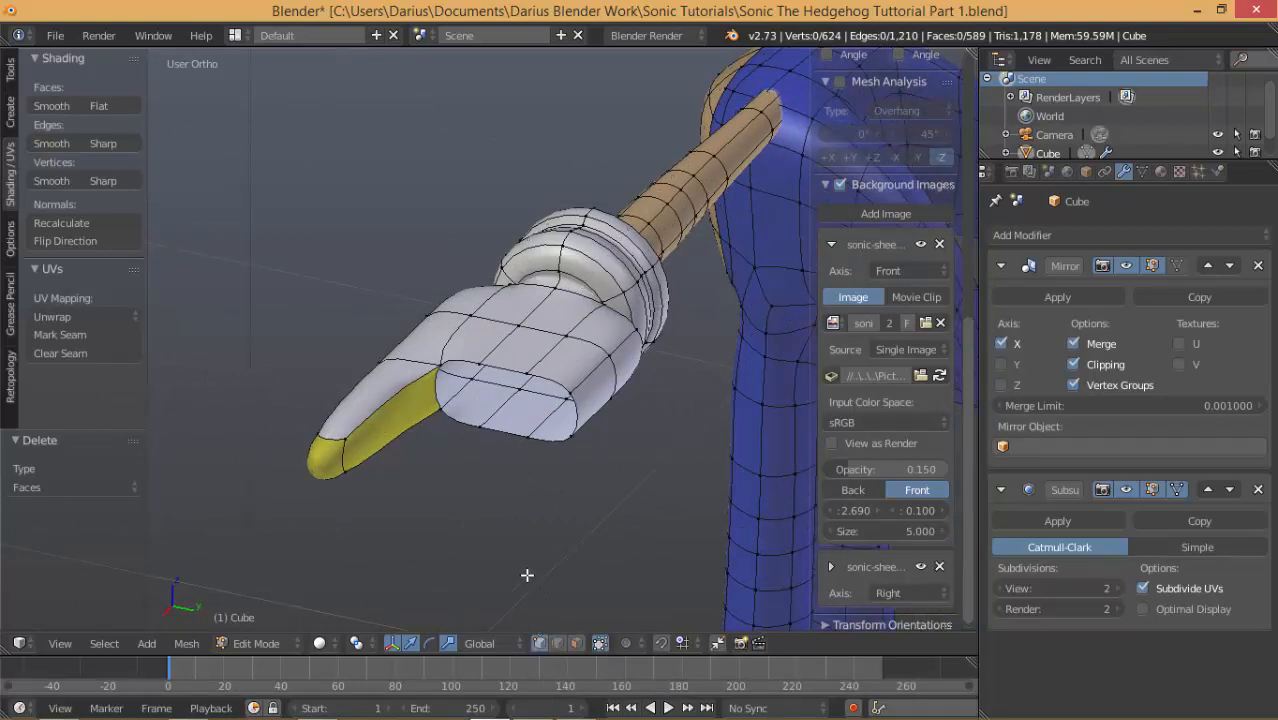
{"action": "key", "text": "ctrl+Tab"}
{"action": "key", "text": "ctrl+Tab"}
{"action": "middle_click_drag", "start_coordinate": [379, 471], "coordinate": [334, 388]}
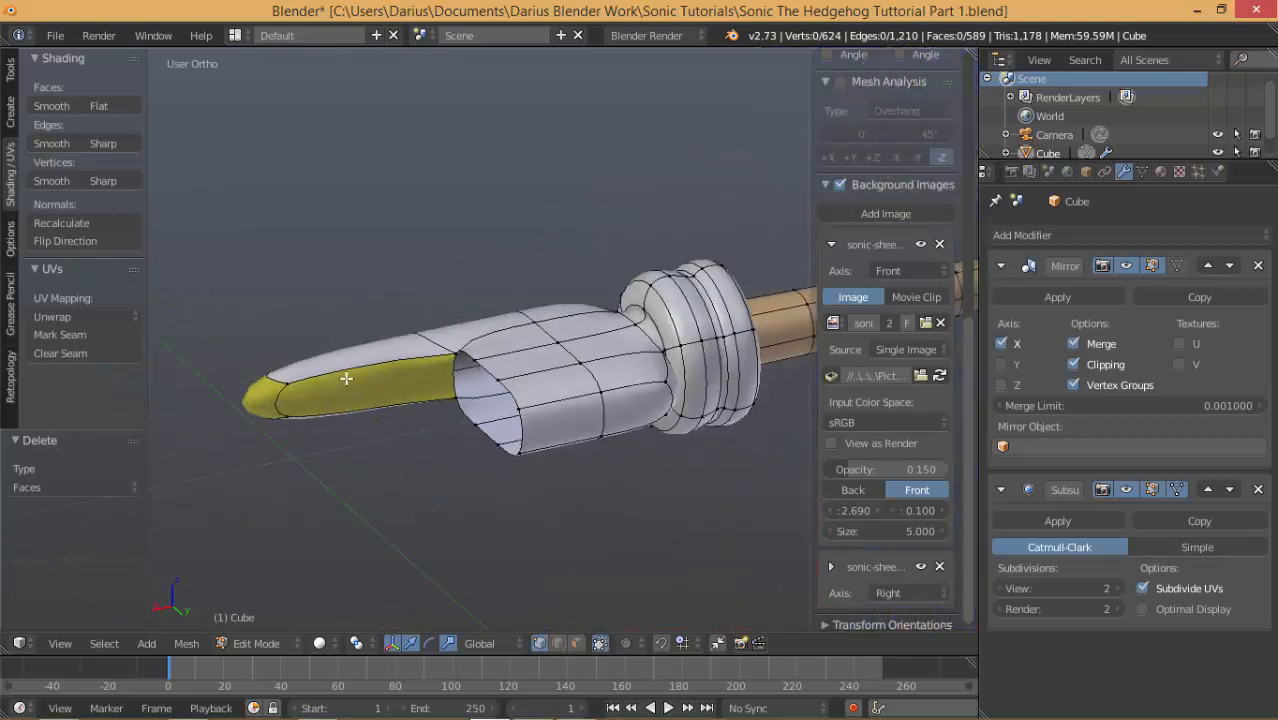
{"action": "key", "text": "ctrl+r"}
{"action": "scroll", "coordinate": [348, 372], "scroll_direction": "up", "scroll_amount": 1}
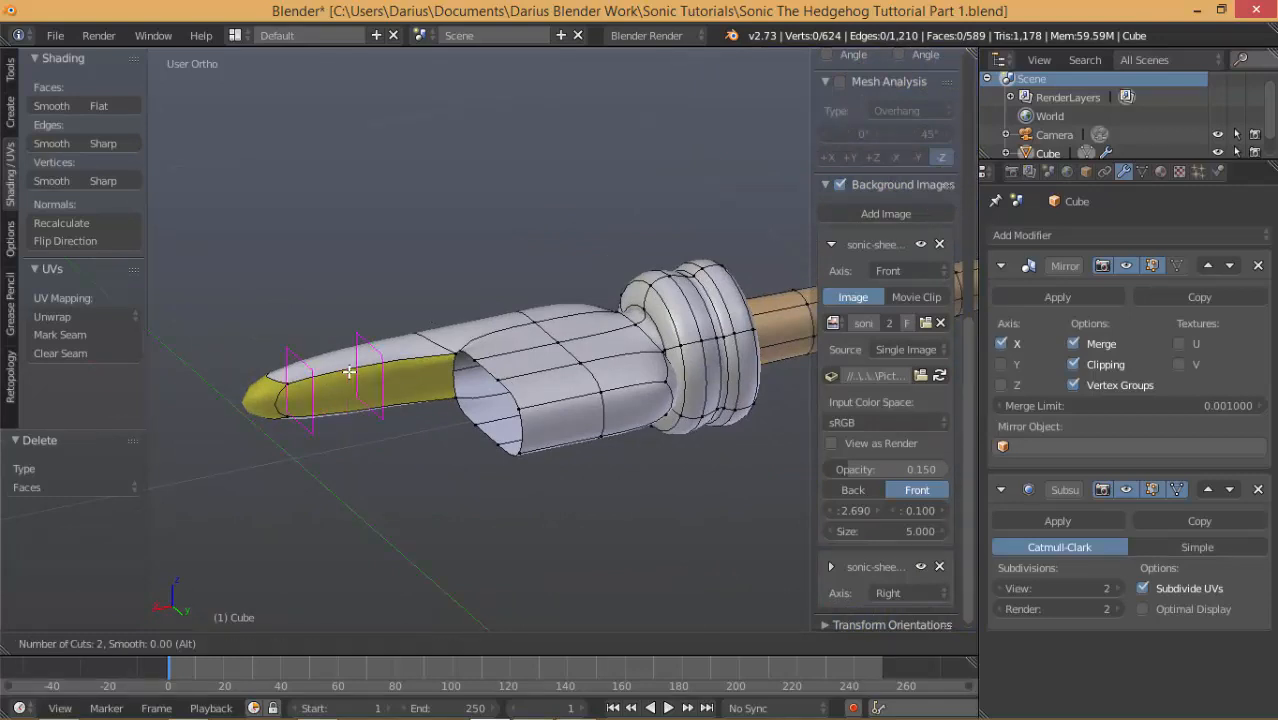
{"action": "scroll", "coordinate": [348, 372], "scroll_direction": "up", "scroll_amount": 1}
{"action": "scroll", "coordinate": [348, 372], "scroll_direction": "down", "scroll_amount": 1}
{"action": "left_click", "coordinate": [348, 372]}
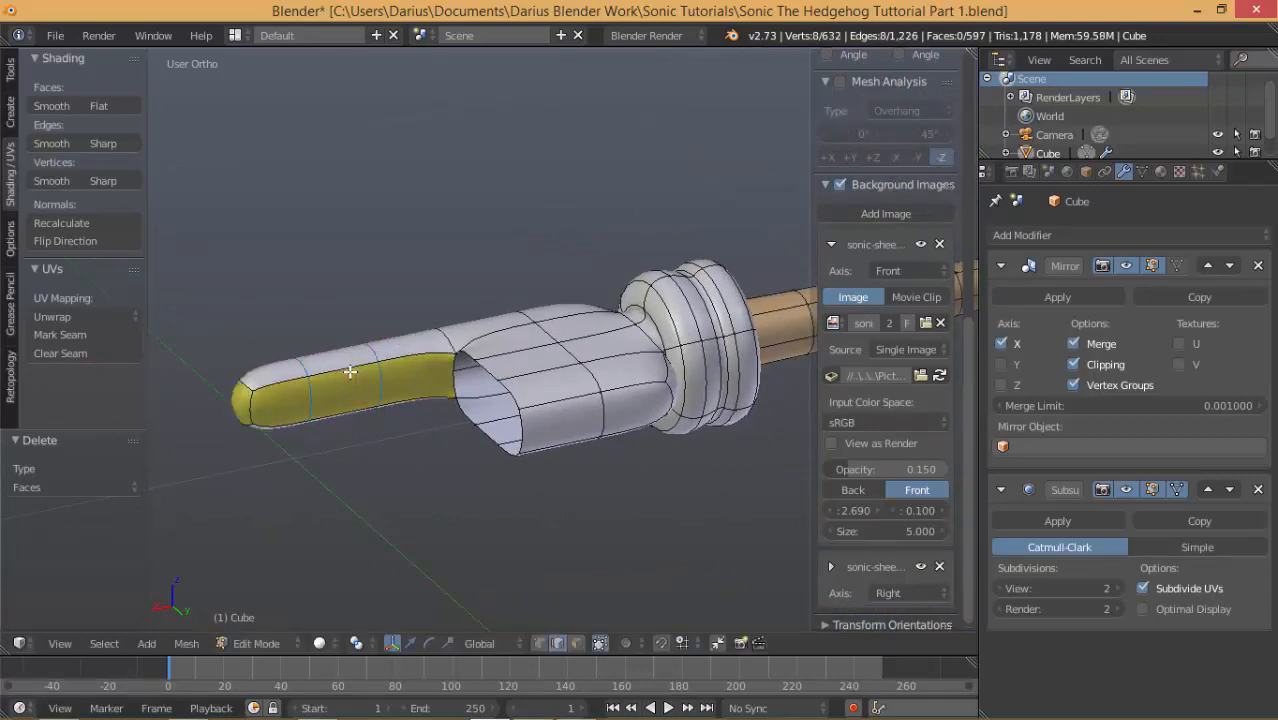
{"action": "right_click", "coordinate": [348, 372]}
Examine the arm, hand and finger proportions against the reference image in the front view.
{"action": "middle_click_drag", "start_coordinate": [360, 467], "coordinate": [538, 454]}
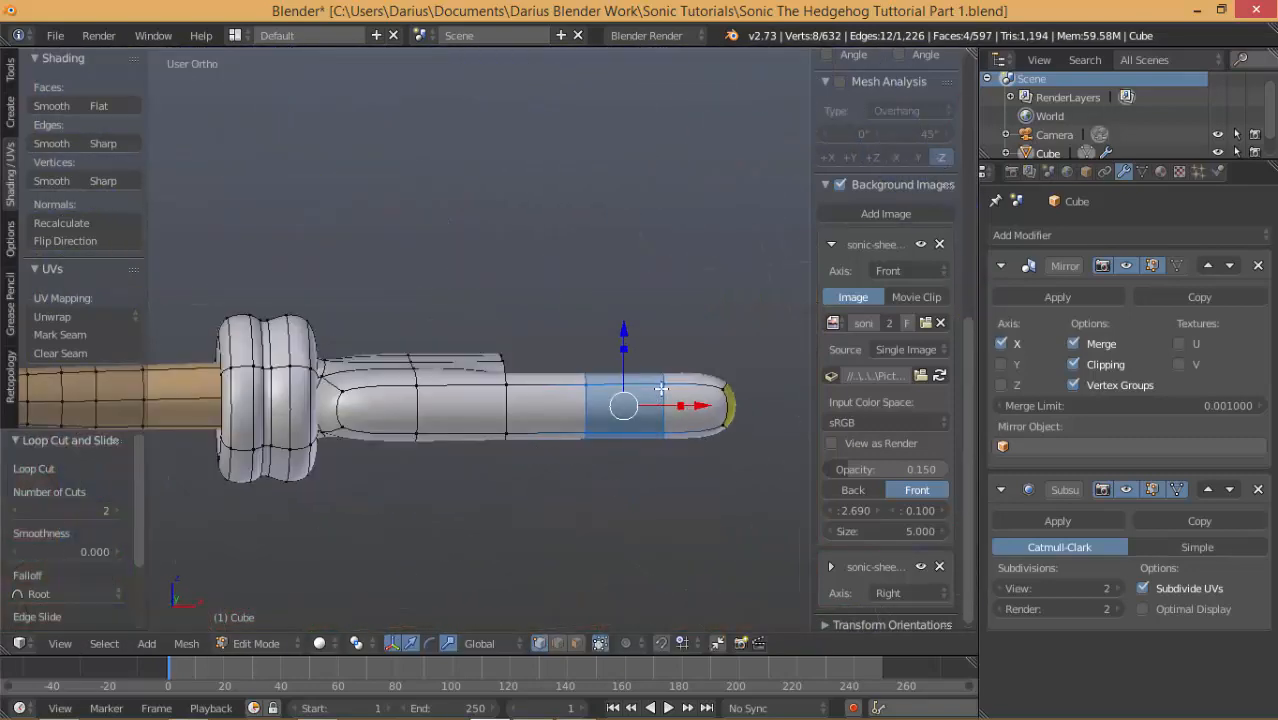
{"action": "key", "text": "KP_3"}
{"action": "key", "text": "KP_1"}
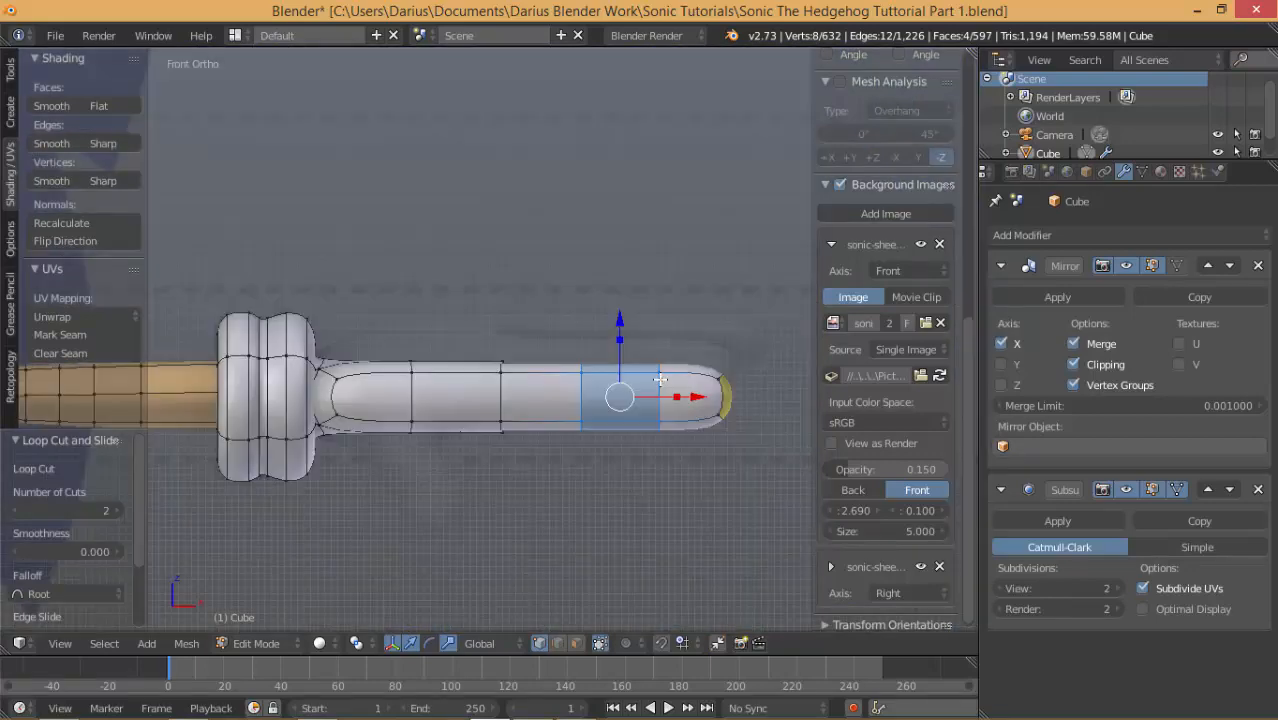
{"action": "scroll", "coordinate": [620, 448], "scroll_direction": "up", "scroll_amount": 1}
{"action": "scroll", "coordinate": [610, 465], "scroll_direction": "down", "scroll_amount": 1}
{"action": "scroll", "coordinate": [610, 465], "scroll_direction": "up", "scroll_amount": 2}
{"action": "scroll", "coordinate": [612, 465], "scroll_direction": "down", "scroll_amount": 1}
{"action": "middle_click_drag", "start_coordinate": [643, 470], "coordinate": [562, 403], "text": "shift"}
{"action": "key", "text": "KP_1"}
{"action": "scroll", "coordinate": [513, 403], "scroll_direction": "down", "scroll_amount": 2}
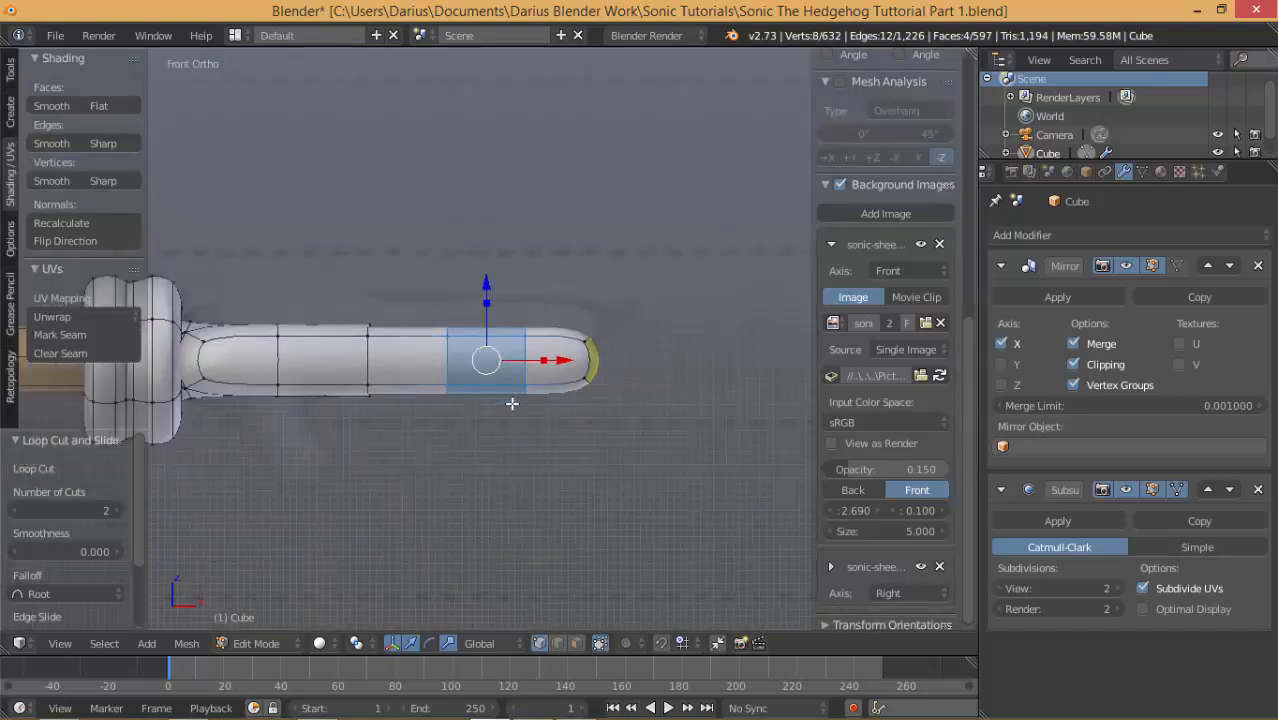
{"action": "middle_click_drag", "start_coordinate": [409, 401], "coordinate": [545, 374], "text": "shift"}
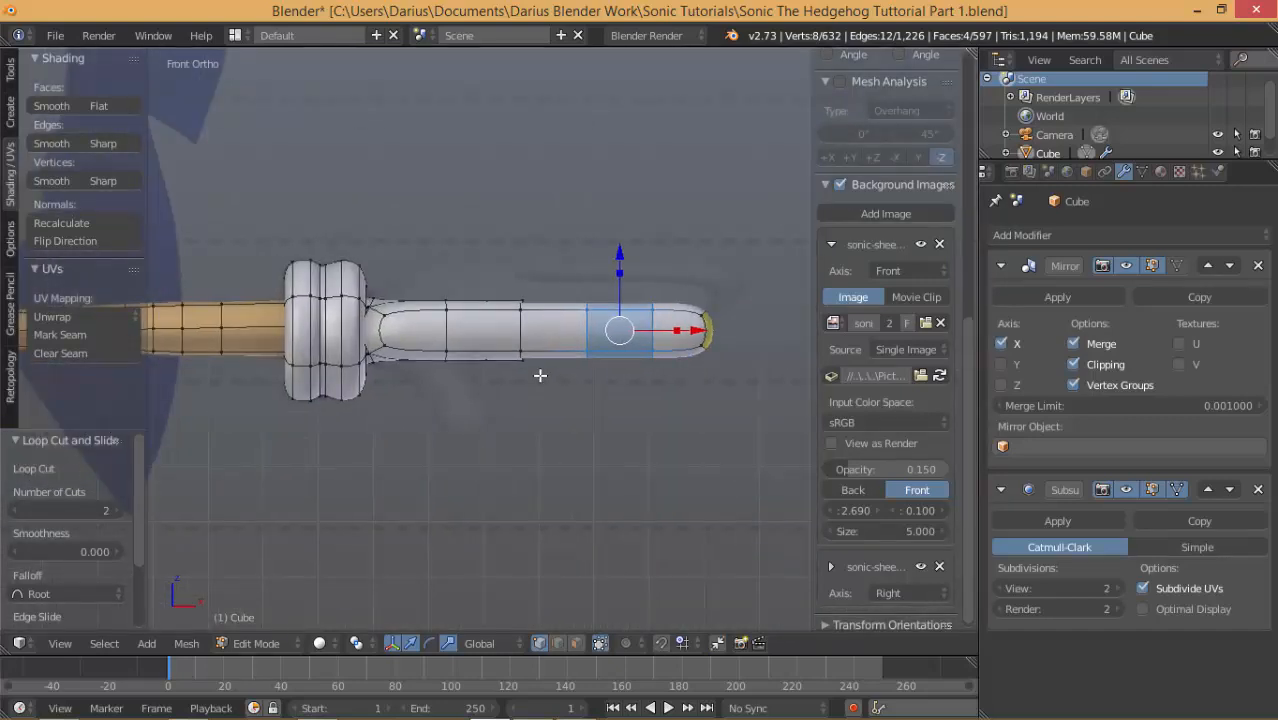
{"action": "scroll", "coordinate": [535, 375], "scroll_direction": "up", "scroll_amount": 3}
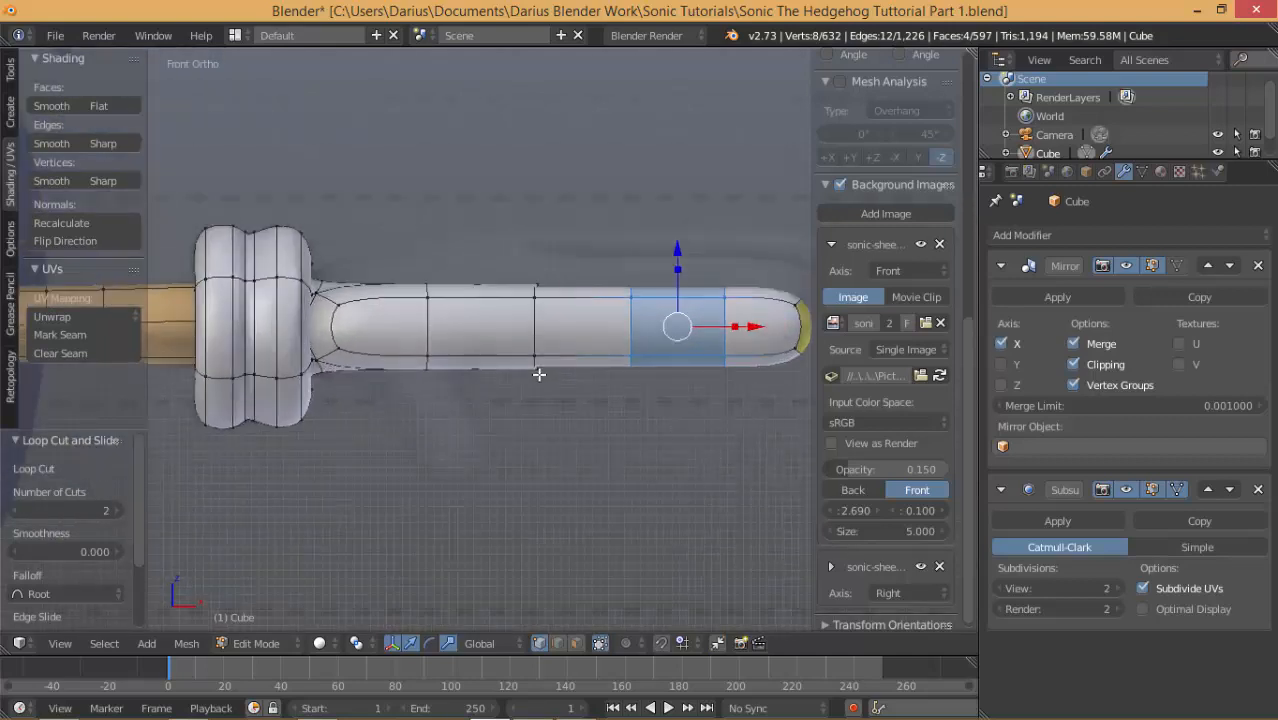
{"action": "middle_click_drag", "start_coordinate": [524, 376], "coordinate": [397, 397], "text": "shift"}
{"action": "scroll", "coordinate": [490, 391], "scroll_direction": "down", "scroll_amount": 3}
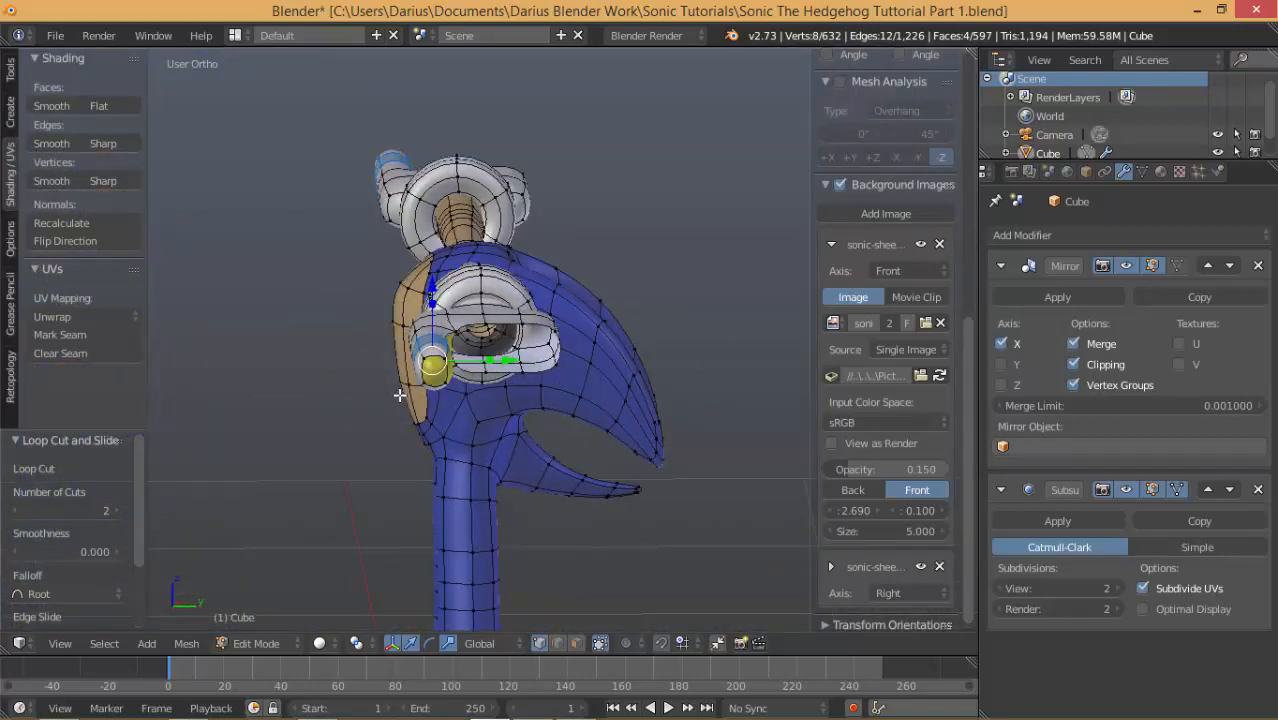
{"action": "key", "text": "KP_1"}
{"action": "scroll", "coordinate": [368, 321], "scroll_direction": "down", "scroll_amount": 2}
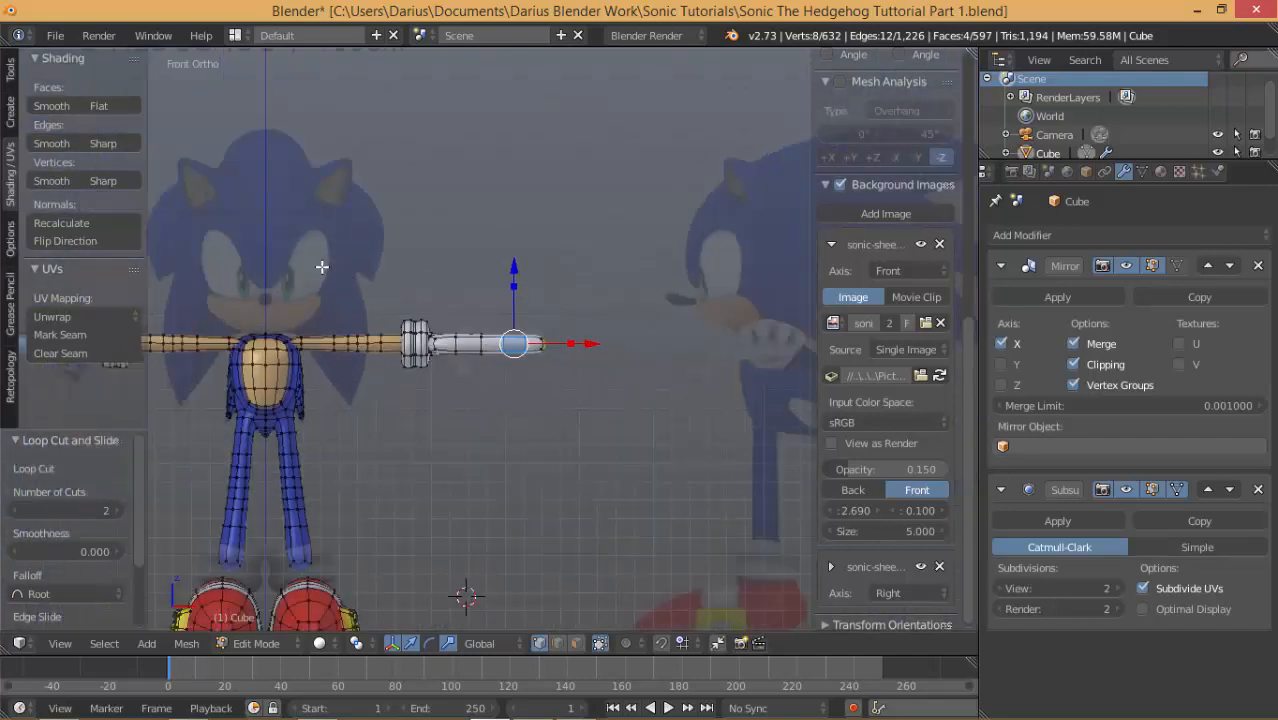
{"action": "scroll", "coordinate": [369, 314], "scroll_direction": "up", "scroll_amount": 8}
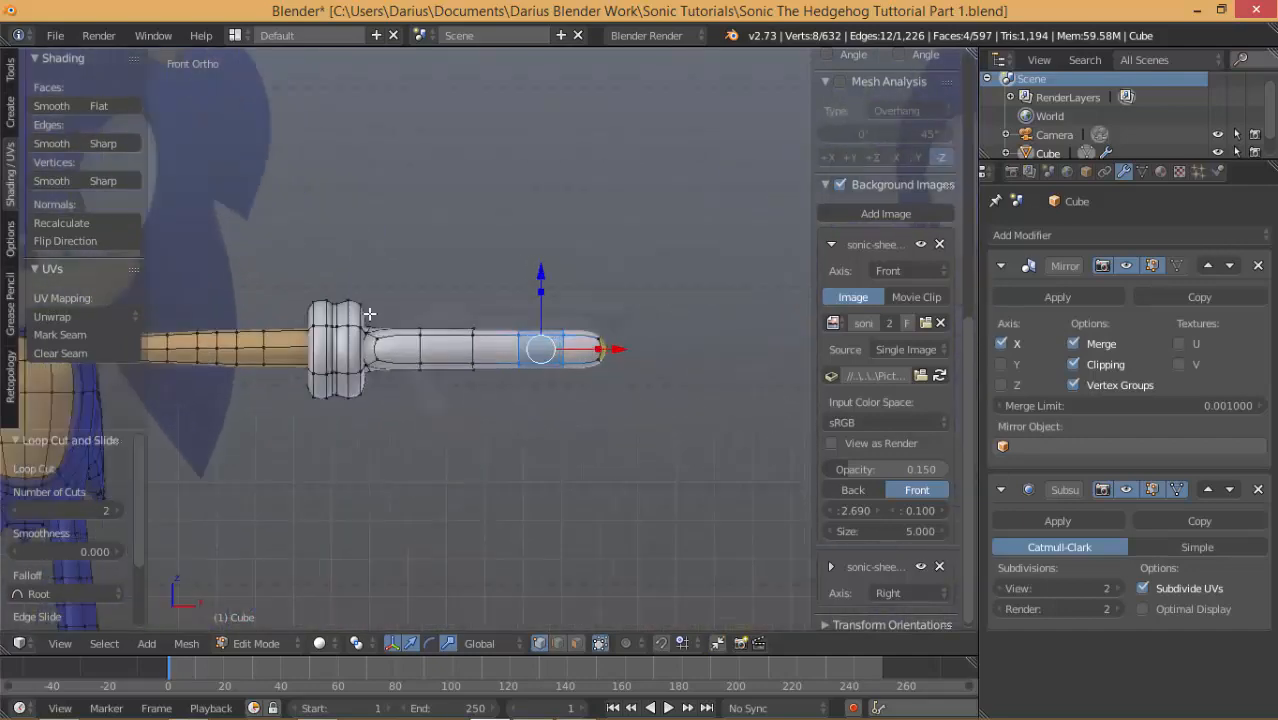
Select the vertices above and below the palm's opening nearest the finger and move them about 0.007 along Y and 0.038 along Z.
{"action": "middle_click_drag", "start_coordinate": [383, 328], "coordinate": [523, 312]}
{"action": "right_click", "coordinate": [523, 312]}
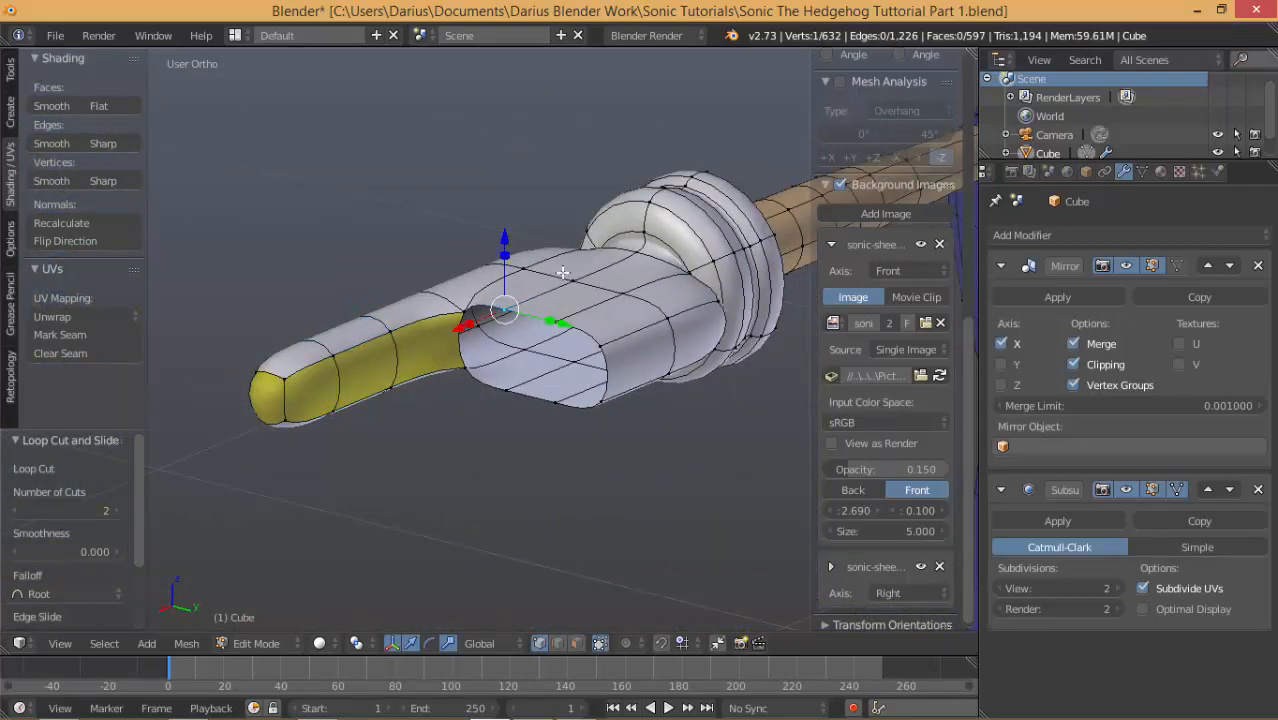
{"action": "right_click", "coordinate": [461, 366], "text": "shift"}
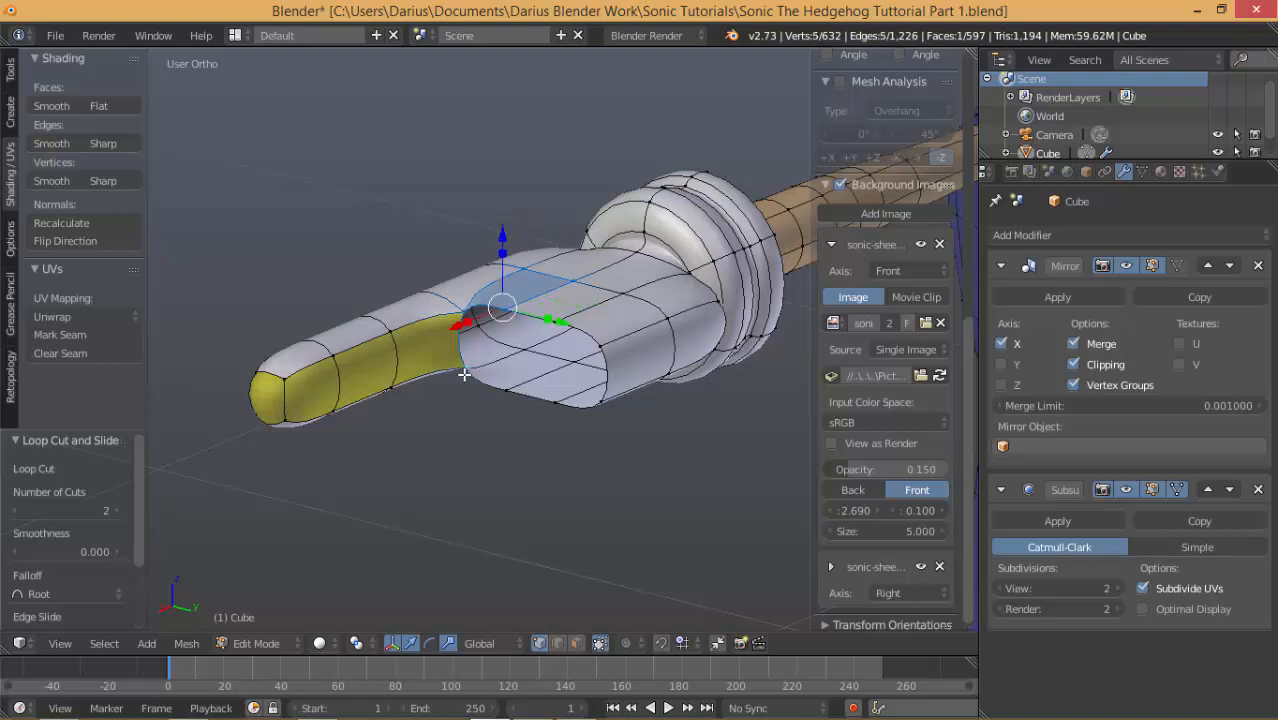
{"action": "right_click", "coordinate": [491, 391], "text": "shift"}
{"action": "right_click", "coordinate": [562, 359], "text": "shift"}
{"action": "right_click", "coordinate": [519, 356], "text": "shift"}
{"action": "middle_click_drag", "start_coordinate": [519, 356], "coordinate": [538, 279]}
{"action": "right_click", "coordinate": [585, 277], "text": "shift"}
{"action": "right_click", "coordinate": [566, 316], "text": "shift"}
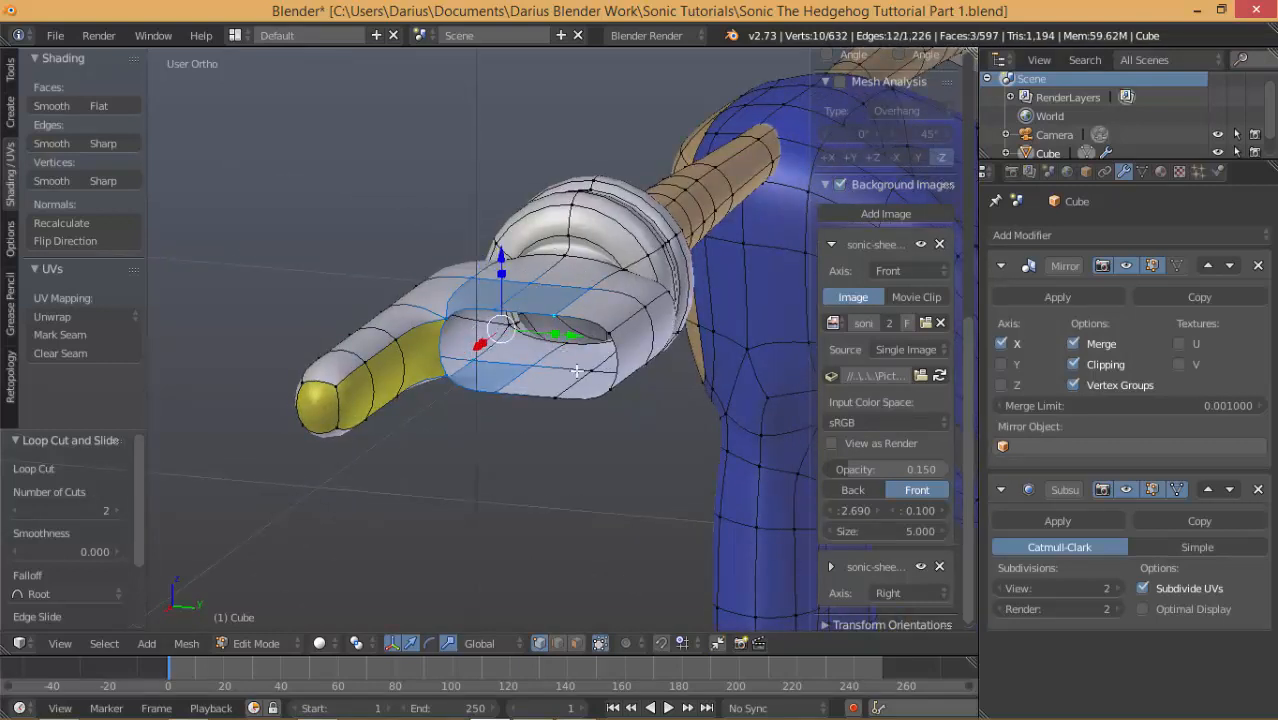
{"action": "right_click", "coordinate": [598, 369], "text": "shift"}
{"action": "right_click", "coordinate": [556, 398], "text": "shift"}
{"action": "middle_click_drag", "start_coordinate": [609, 373], "coordinate": [621, 367]}
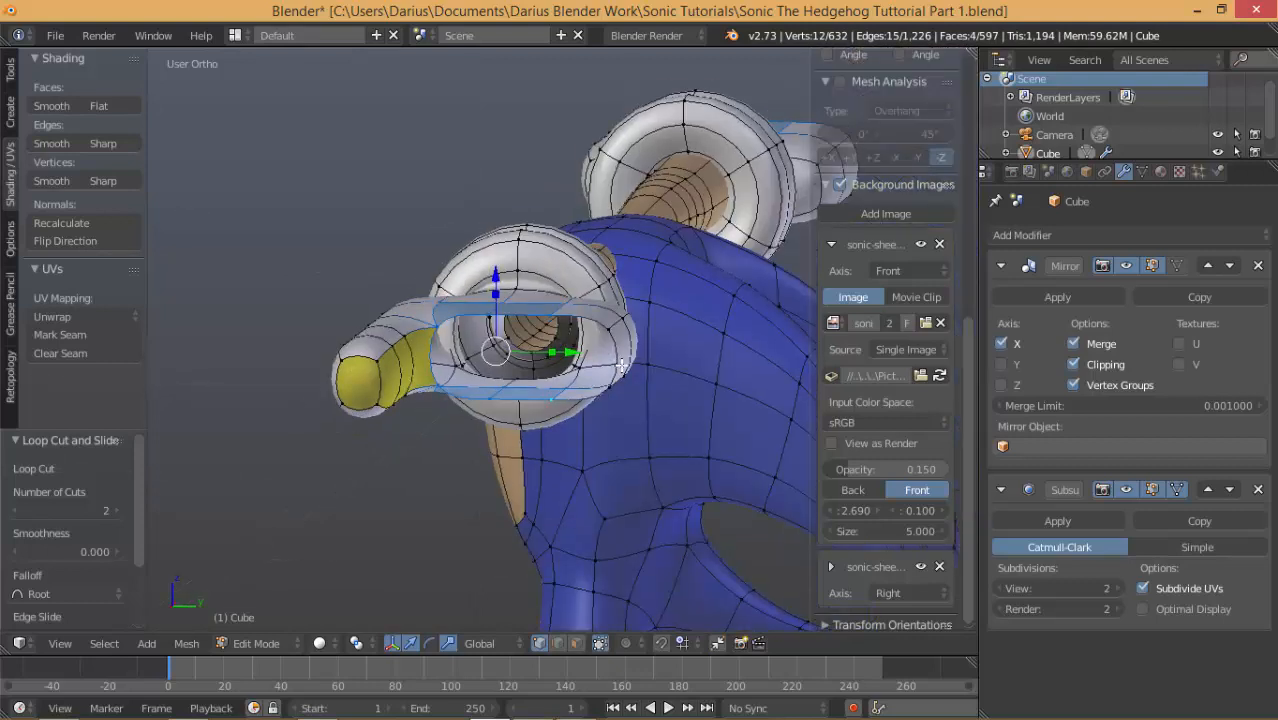
{"action": "key", "text": "KP_3"}
{"action": "key", "text": "g"}
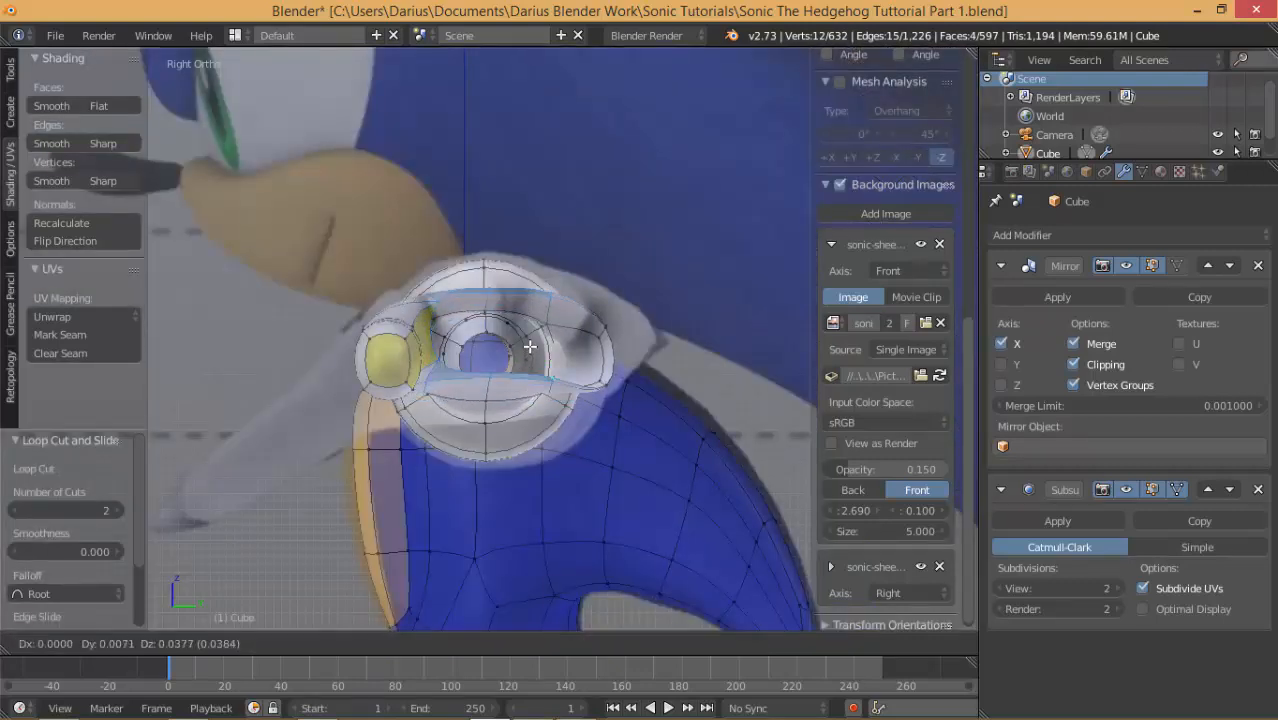
{"action": "left_click", "coordinate": [530, 346]}
Select the two loop cuts and the tip vertices of the finger and raise them about 0.012 along Z.
{"action": "middle_click_drag", "start_coordinate": [536, 351], "coordinate": [377, 358]}
{"action": "right_click", "coordinate": [376, 353], "text": "alt"}
{"action": "right_click", "coordinate": [318, 360], "text": "alt+shift"}
{"action": "middle_click_drag", "start_coordinate": [338, 396], "coordinate": [447, 386]}
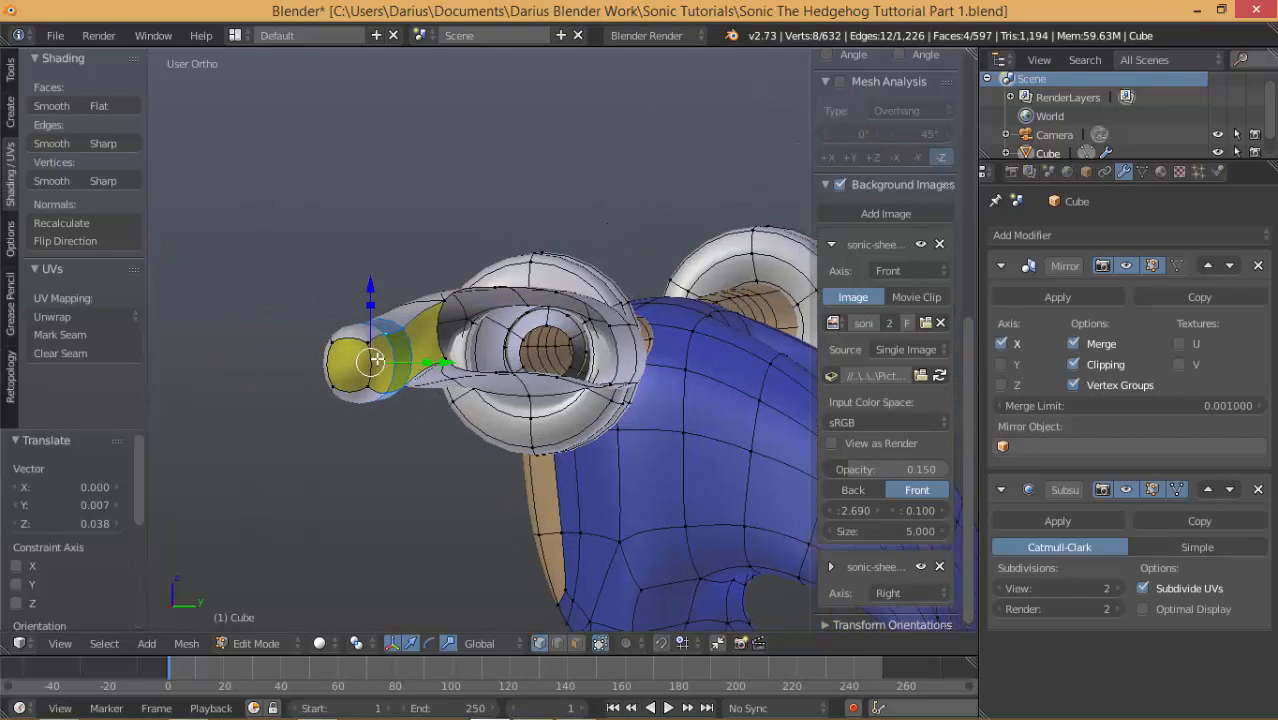
{"action": "right_click", "coordinate": [366, 358], "text": "alt+shift"}
{"action": "right_click", "coordinate": [327, 362], "text": "alt+shift"}
{"action": "middle_click_drag", "start_coordinate": [352, 372], "coordinate": [542, 329]}
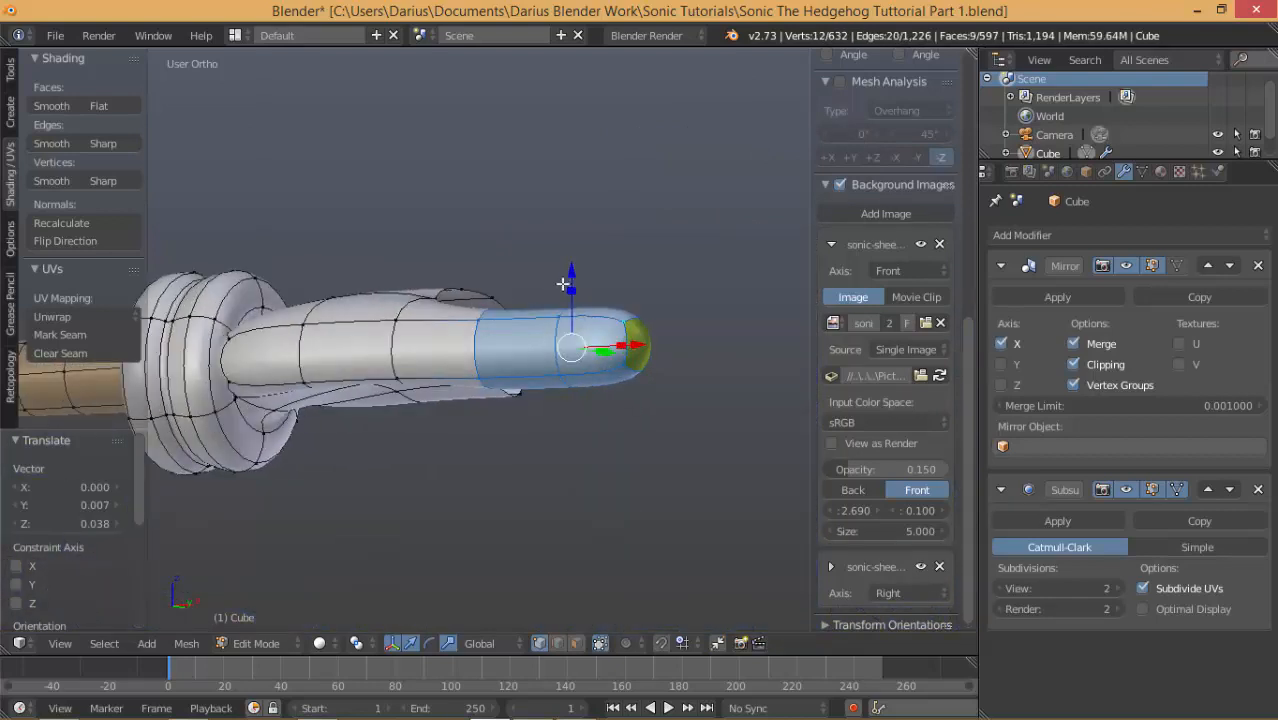
{"action": "left_click_drag", "start_coordinate": [572, 267], "coordinate": [574, 258]}
{"action": "middle_click_drag", "start_coordinate": [557, 298], "coordinate": [626, 341]}
{"action": "key", "text": "KP_1"}
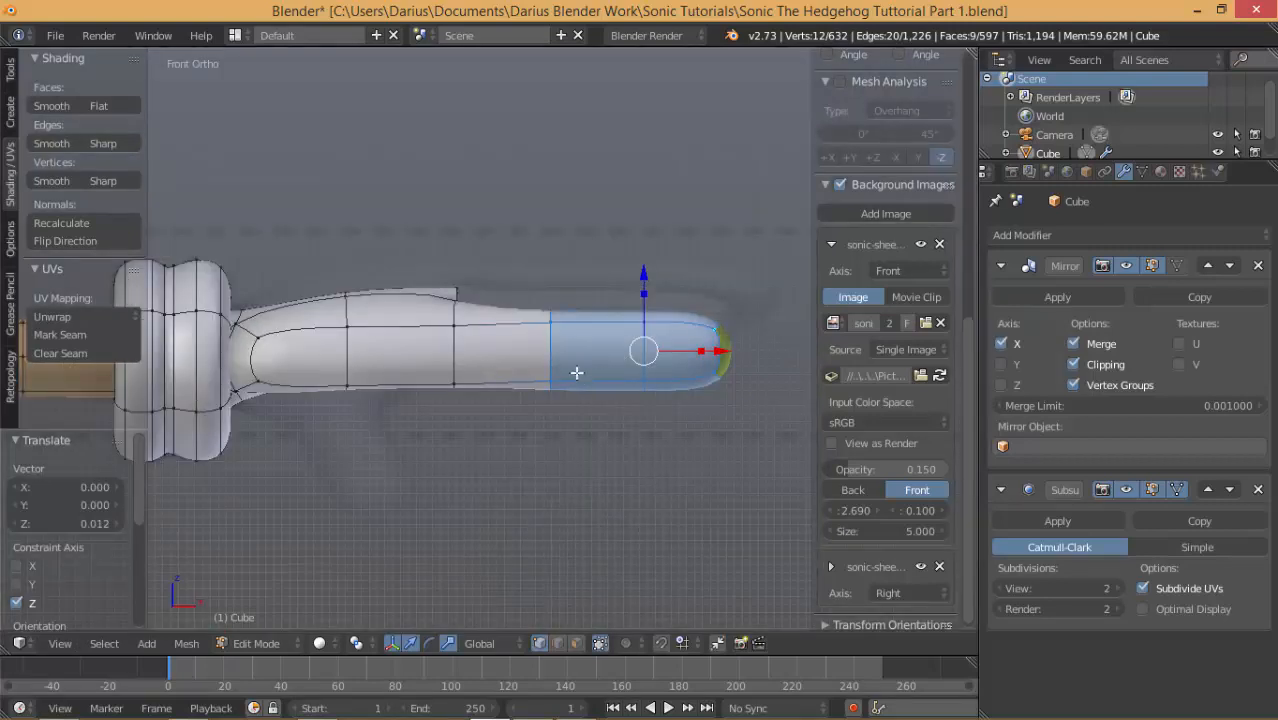
{"action": "middle_click_drag", "start_coordinate": [406, 346], "coordinate": [529, 310]}
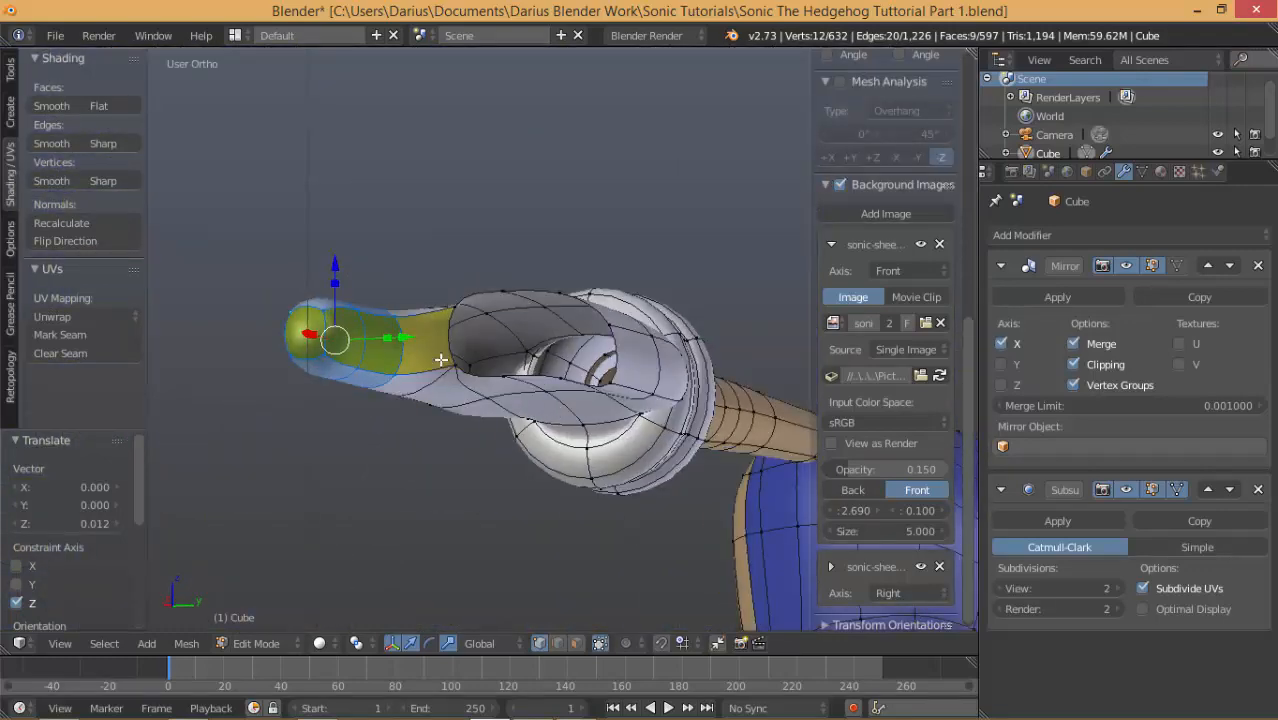
{"action": "middle_click_drag", "start_coordinate": [628, 352], "coordinate": [539, 382]}
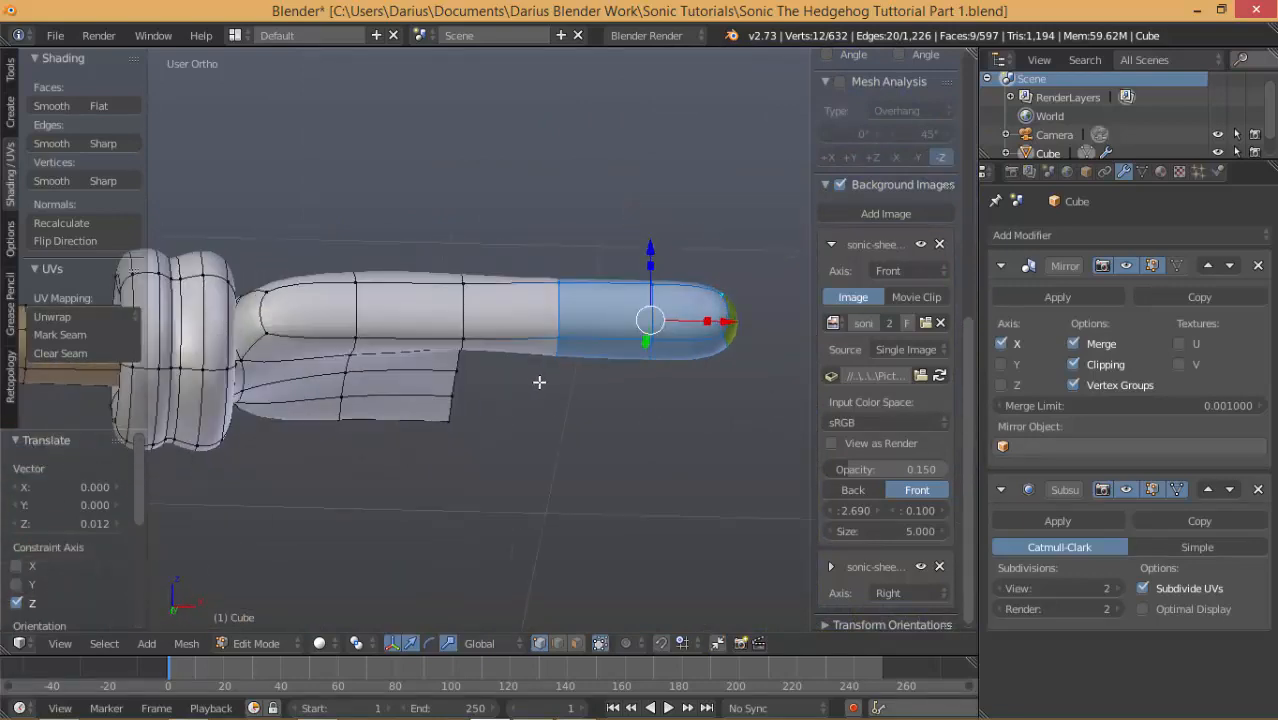
Raise the selected loop cuts and tip of the finger about 0.008 along Z to follow the front reference image.
{"action": "key", "text": "KP_3"}
{"action": "key", "text": "KP_1"}
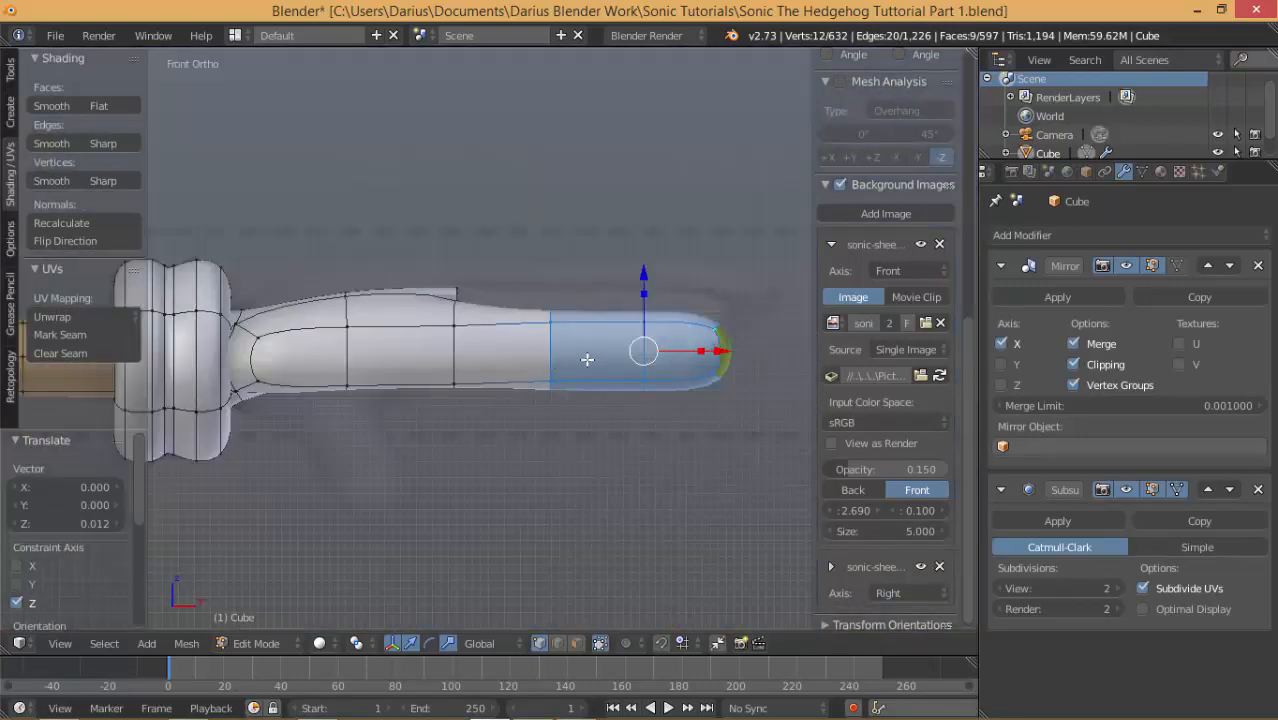
{"action": "scroll", "coordinate": [587, 359], "scroll_direction": "up", "scroll_amount": 3}
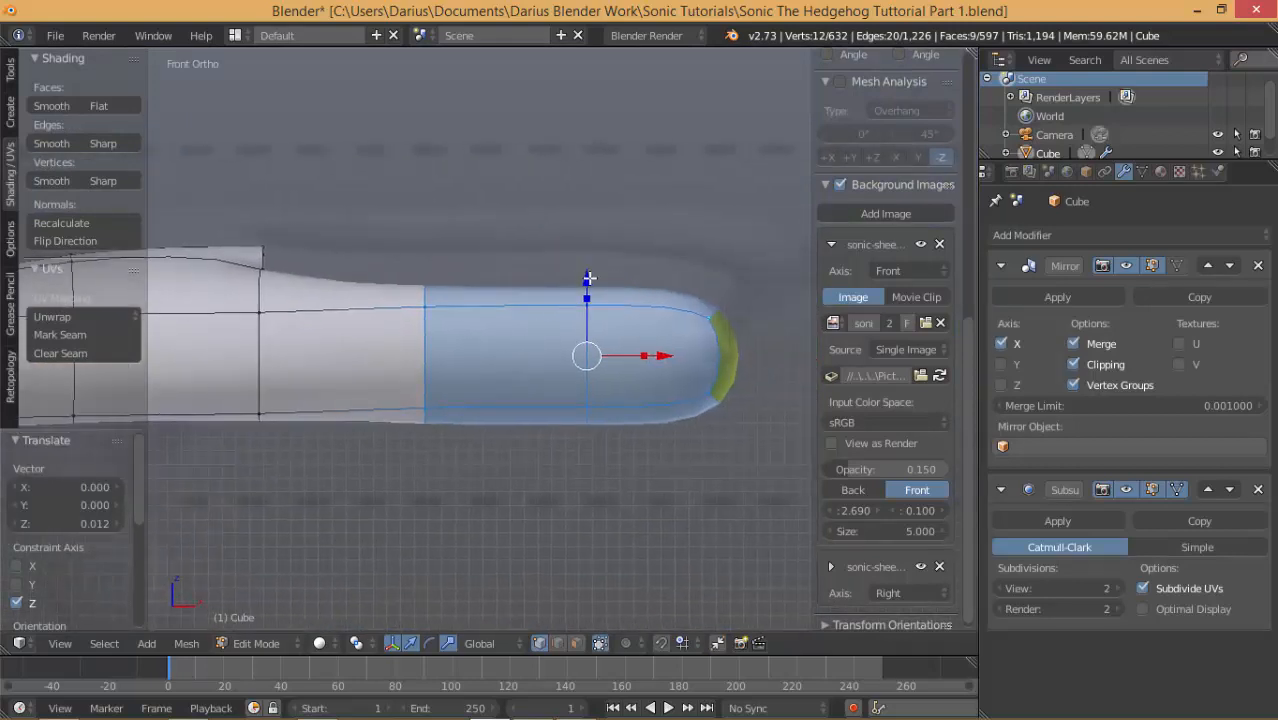
{"action": "key", "text": "g"}
{"action": "key", "text": "z"}
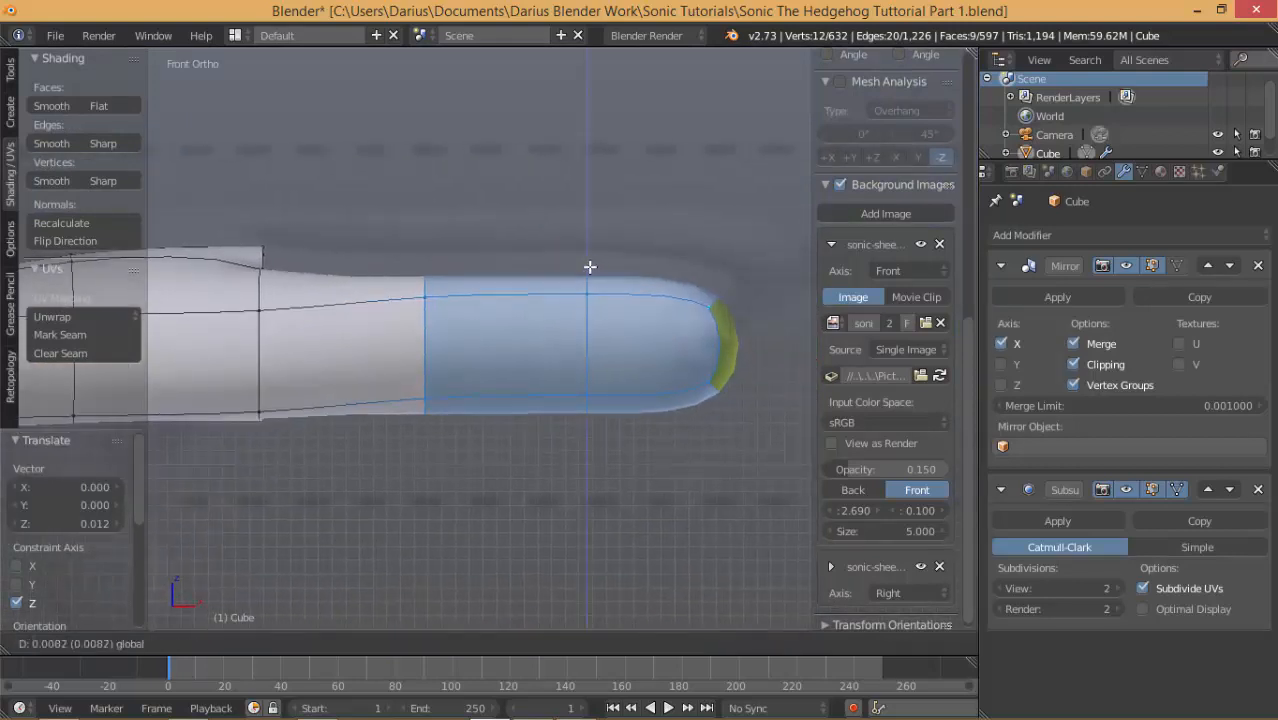
{"action": "left_click", "coordinate": [590, 267]}
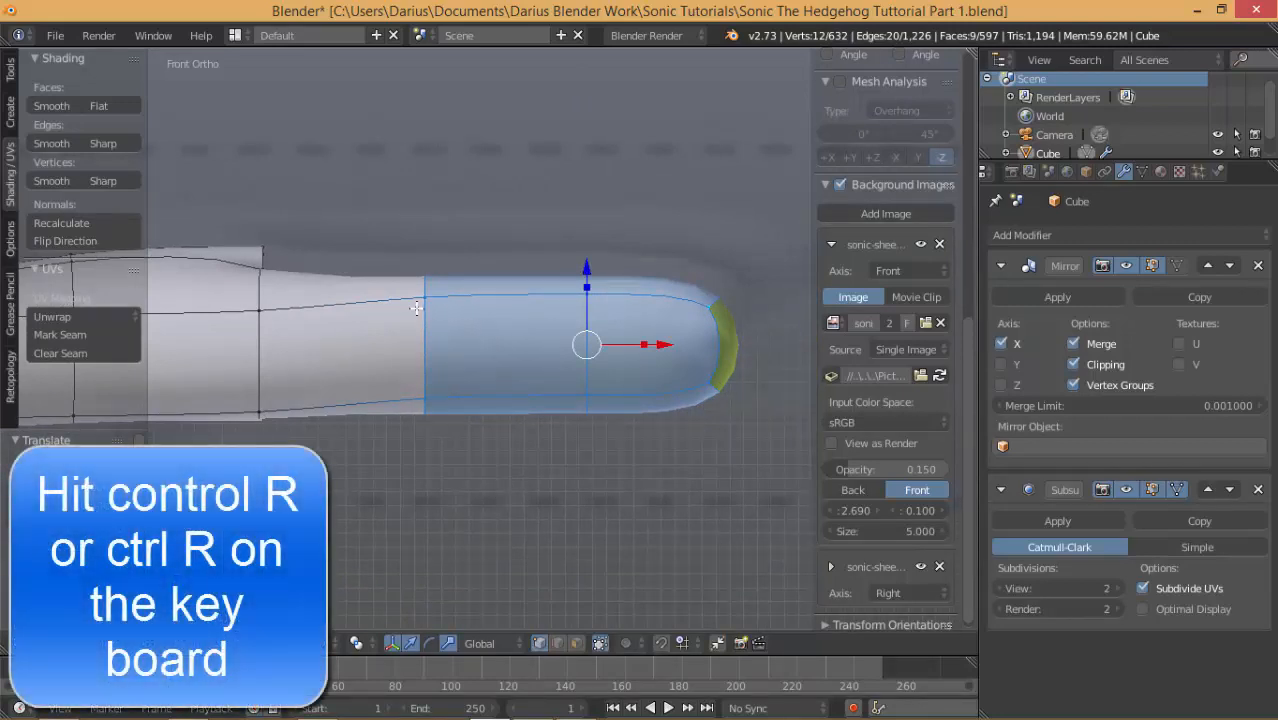
Add one loop cut between the finger's two existing loops and another between its base and the first loop.
{"action": "key", "text": "ctrl+r"}
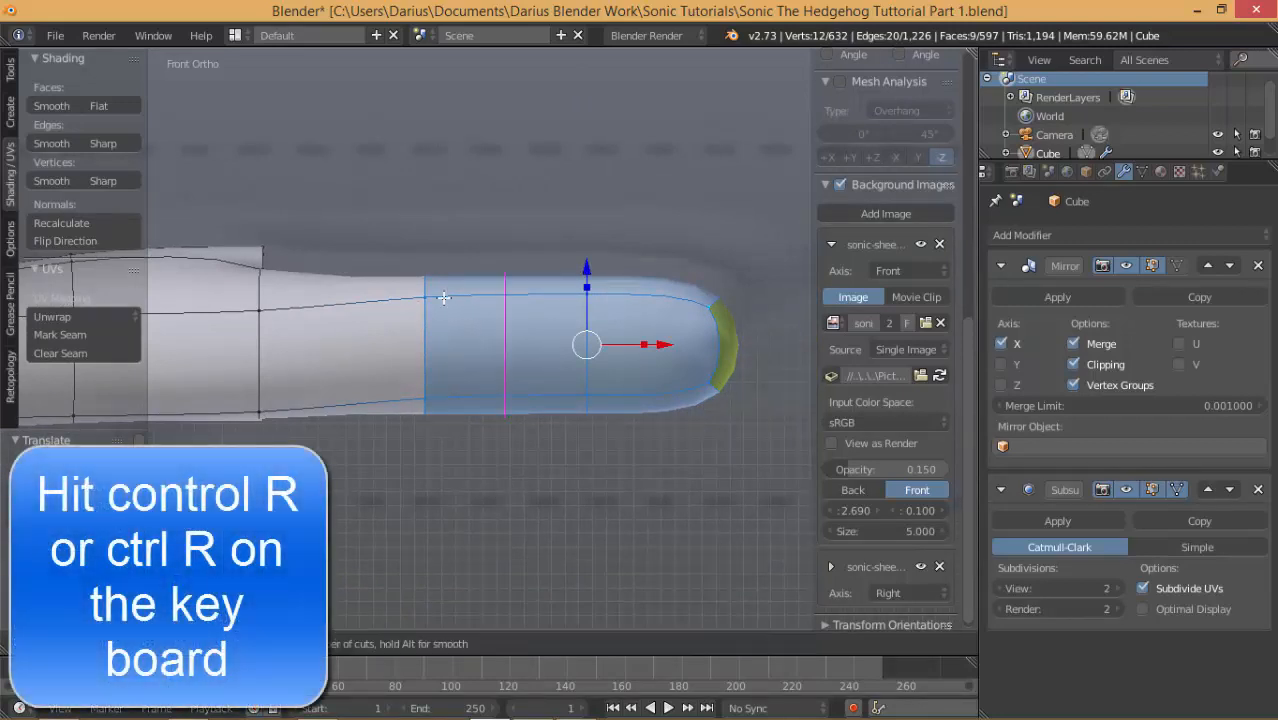
{"action": "left_click", "coordinate": [443, 297]}
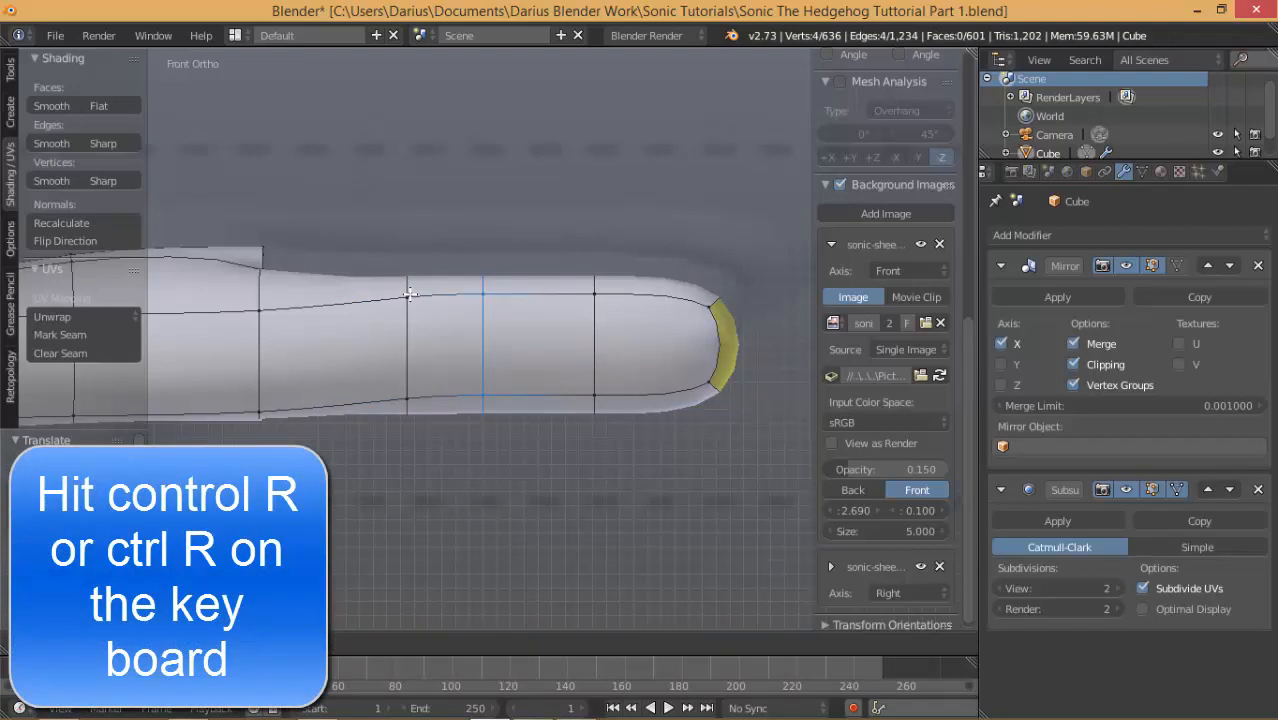
{"action": "left_click", "coordinate": [409, 293]}
{"action": "key", "text": "ctrl+e"}
{"action": "key", "text": "Escape"}
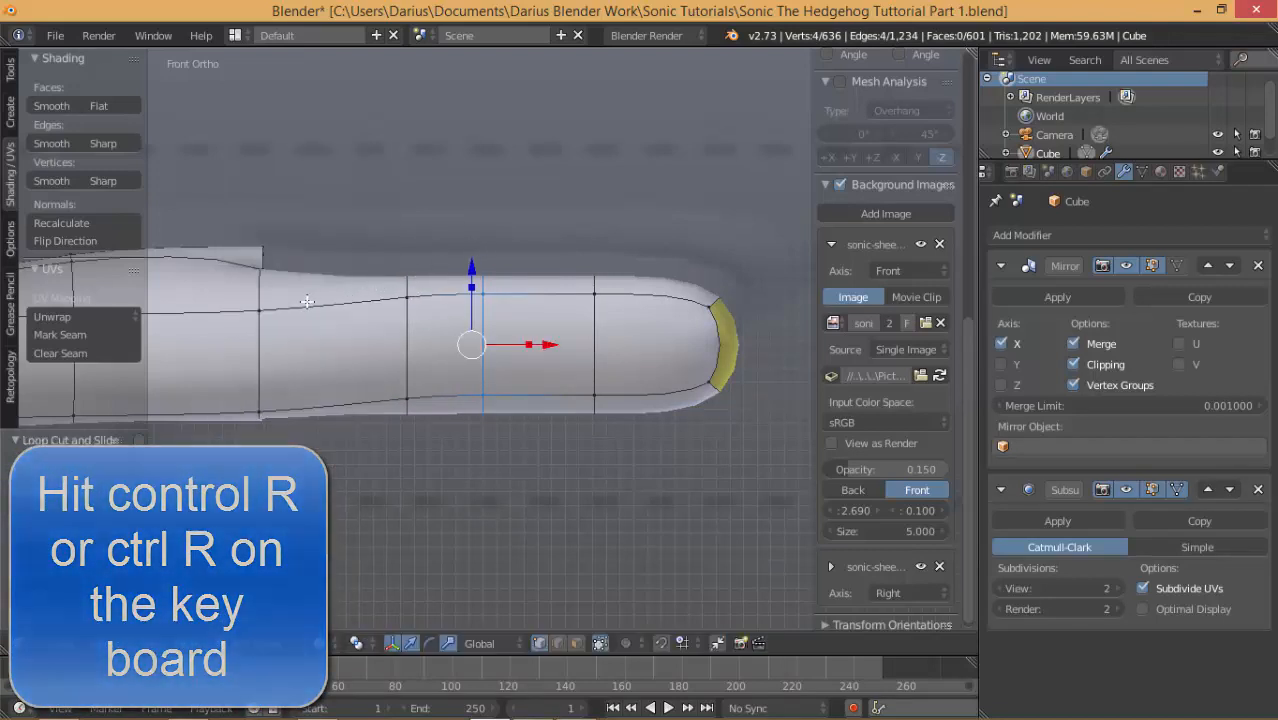
{"action": "key", "text": "ctrl+r"}
{"action": "left_click", "coordinate": [310, 300]}
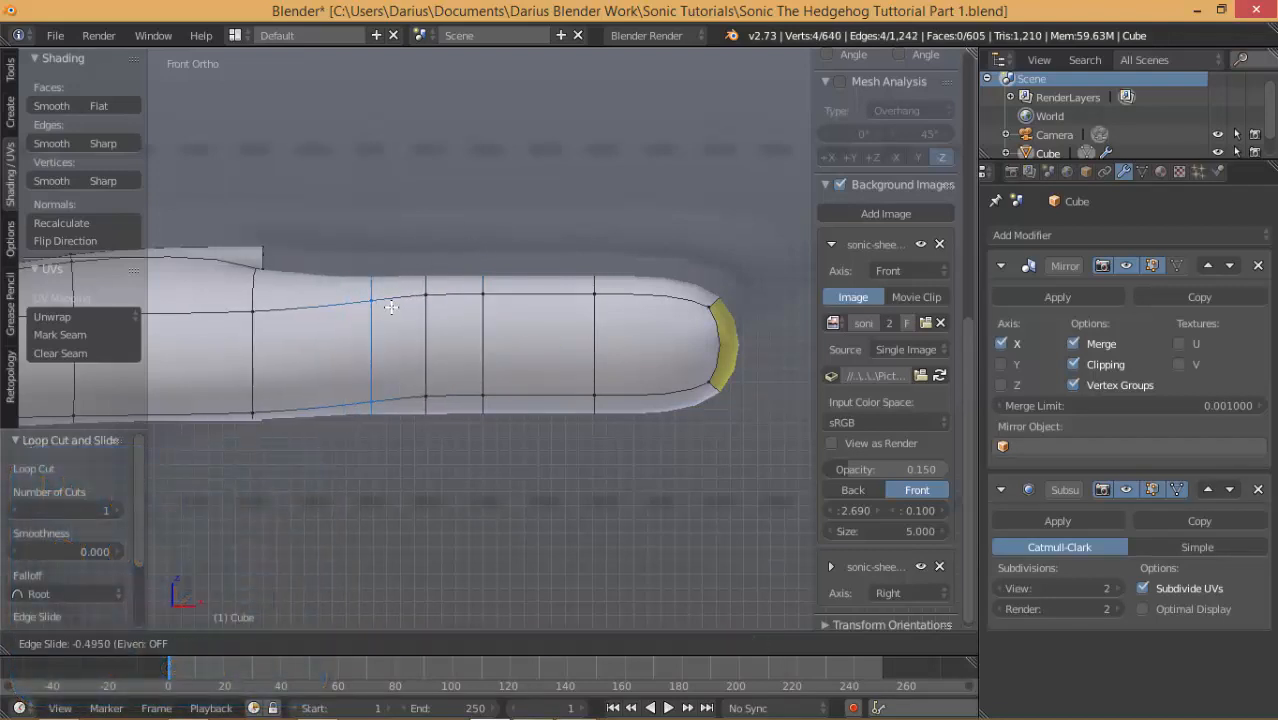
{"action": "left_click", "coordinate": [390, 307]}
Add a loop cut between the finger's last loop and its tip, and another across the adjacent segment toward the middle.
{"action": "key", "text": "ctrl+r"}
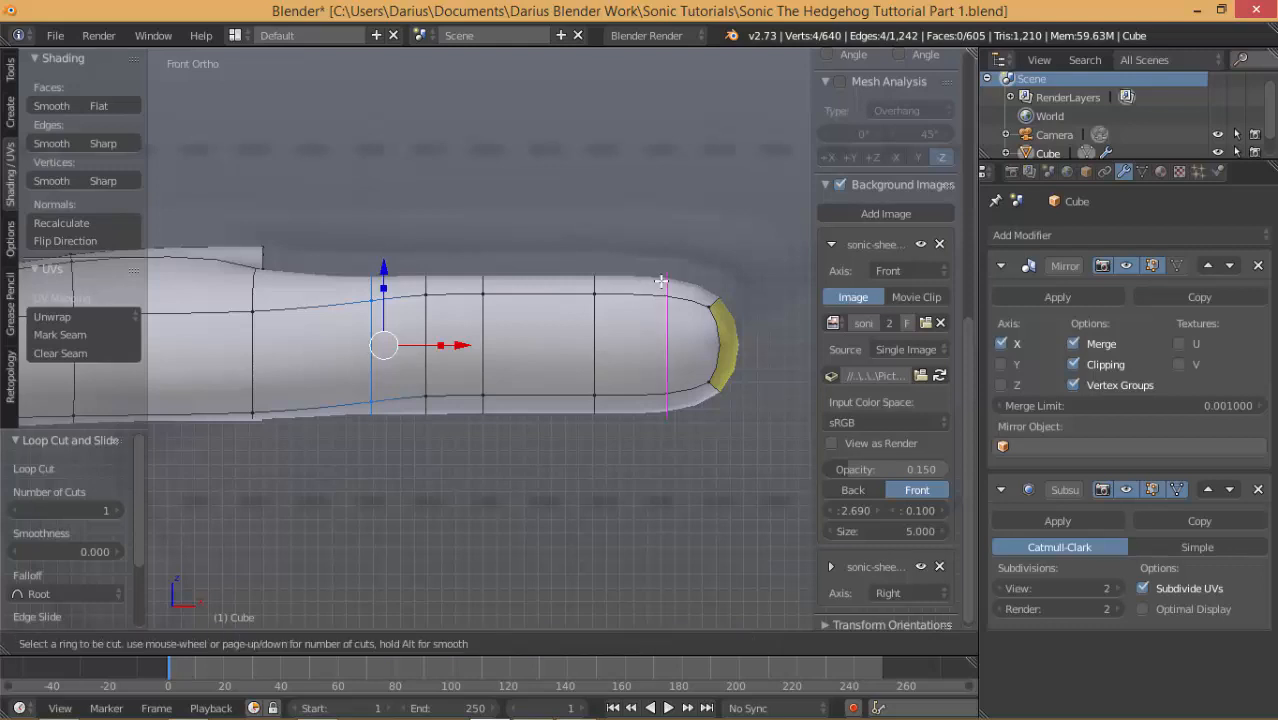
{"action": "left_click", "coordinate": [661, 283]}
{"action": "left_click", "coordinate": [616, 282]}
{"action": "key", "text": "ctrl+r"}
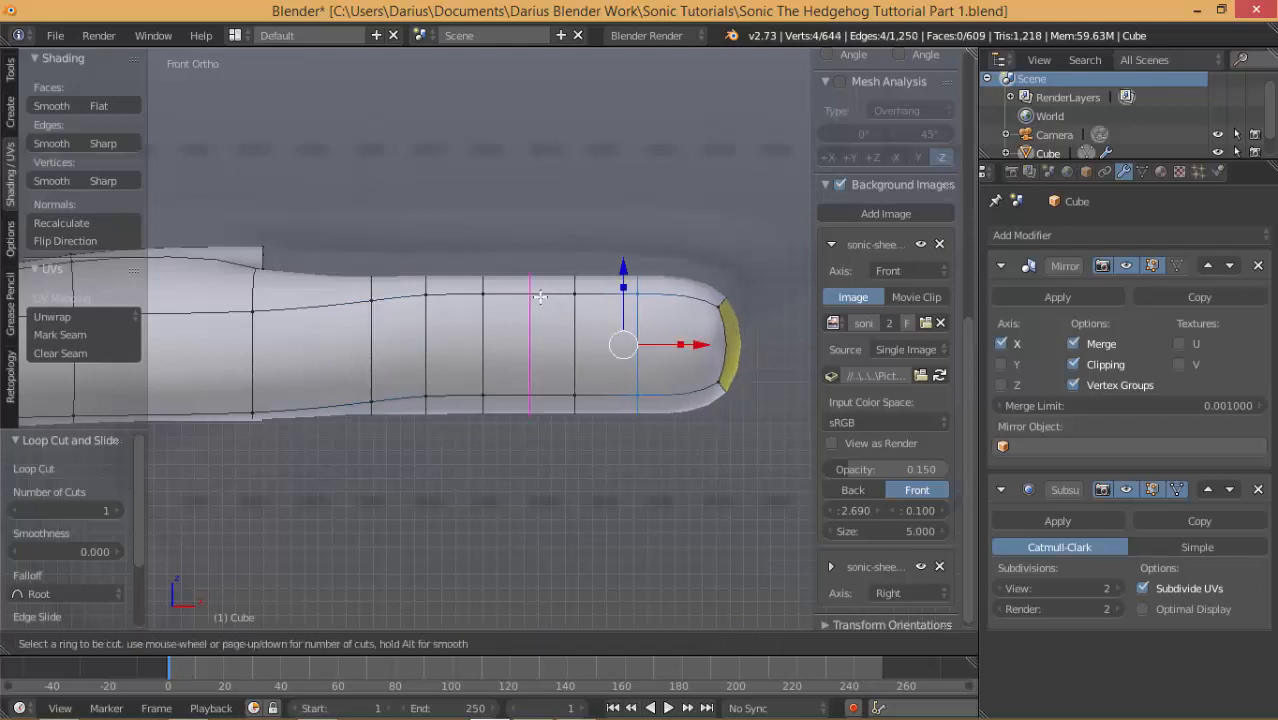
{"action": "left_click", "coordinate": [558, 301]}
{"action": "left_click", "coordinate": [585, 297]}
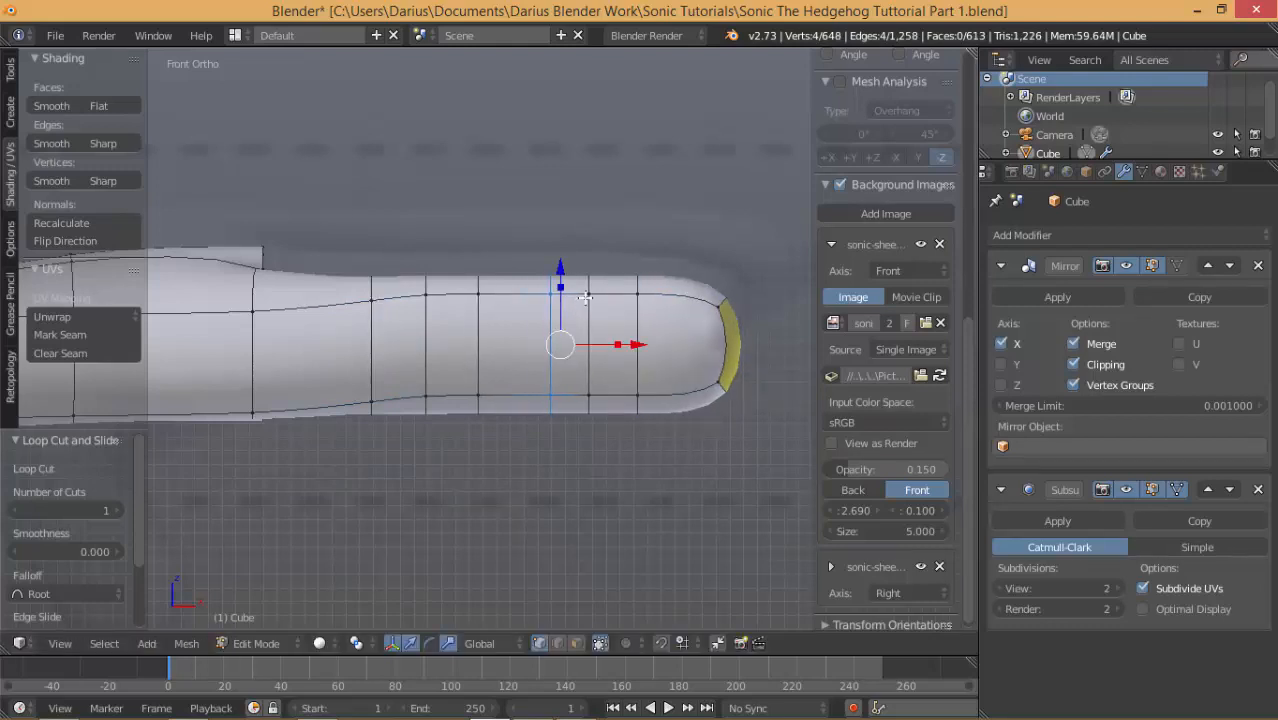
Slide the edge loop nearest the fingertip toward the palm by a factor of about 0.593.
{"action": "right_click", "coordinate": [637, 311], "text": "alt"}
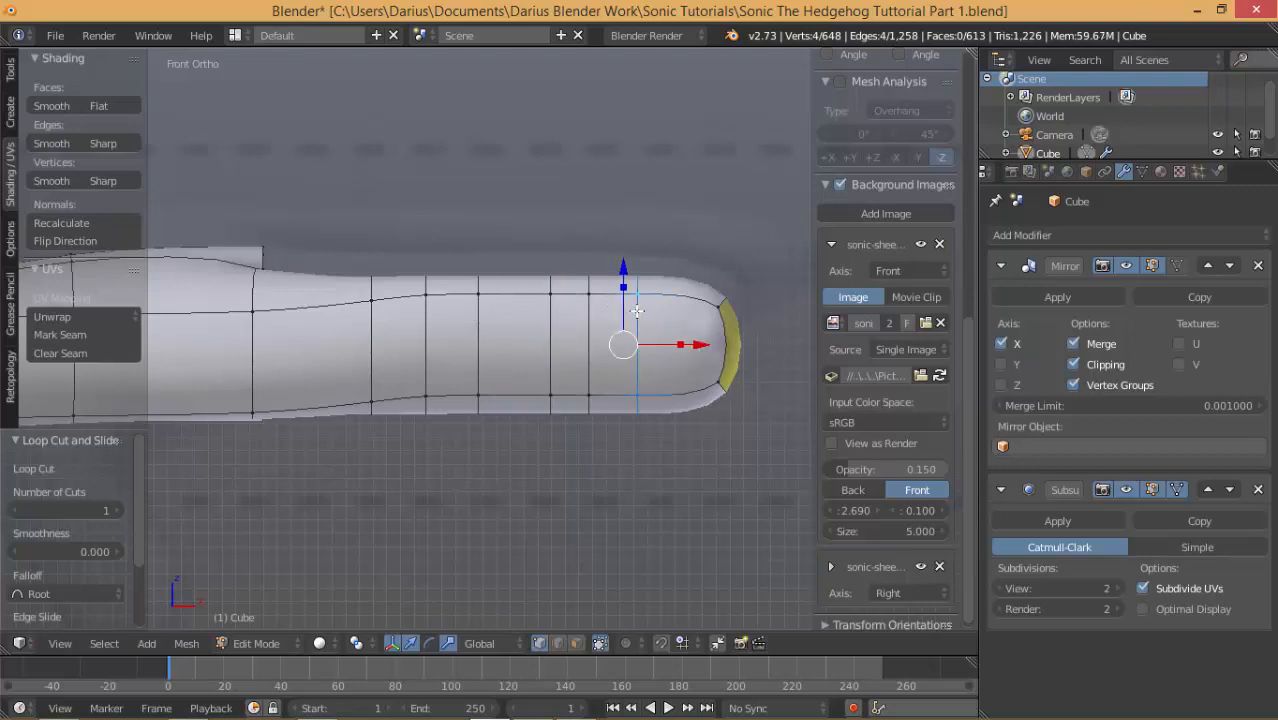
{"action": "key", "text": "g"}
{"action": "key", "text": "g"}
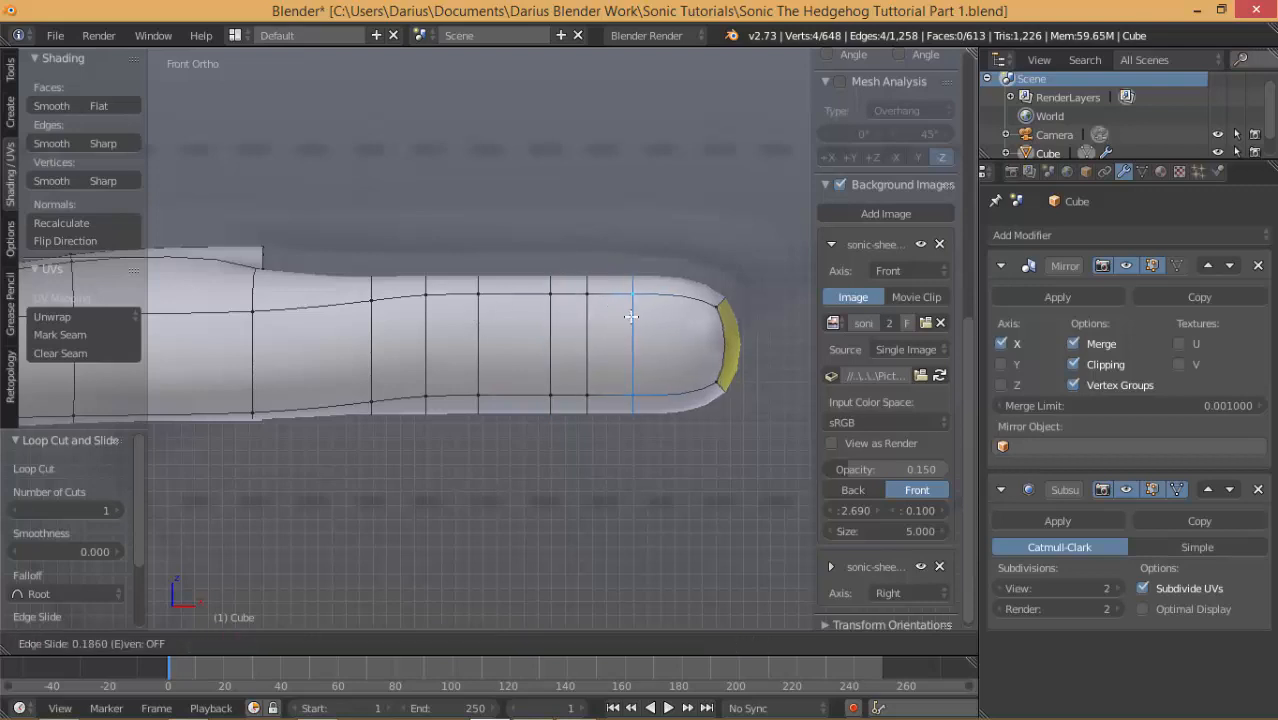
{"action": "left_click", "coordinate": [612, 316]}
Select all the finger's edge loops, its tip and the two inner vertices where it joins the palm's opening.
{"action": "middle_click_drag", "start_coordinate": [612, 316], "coordinate": [400, 283]}
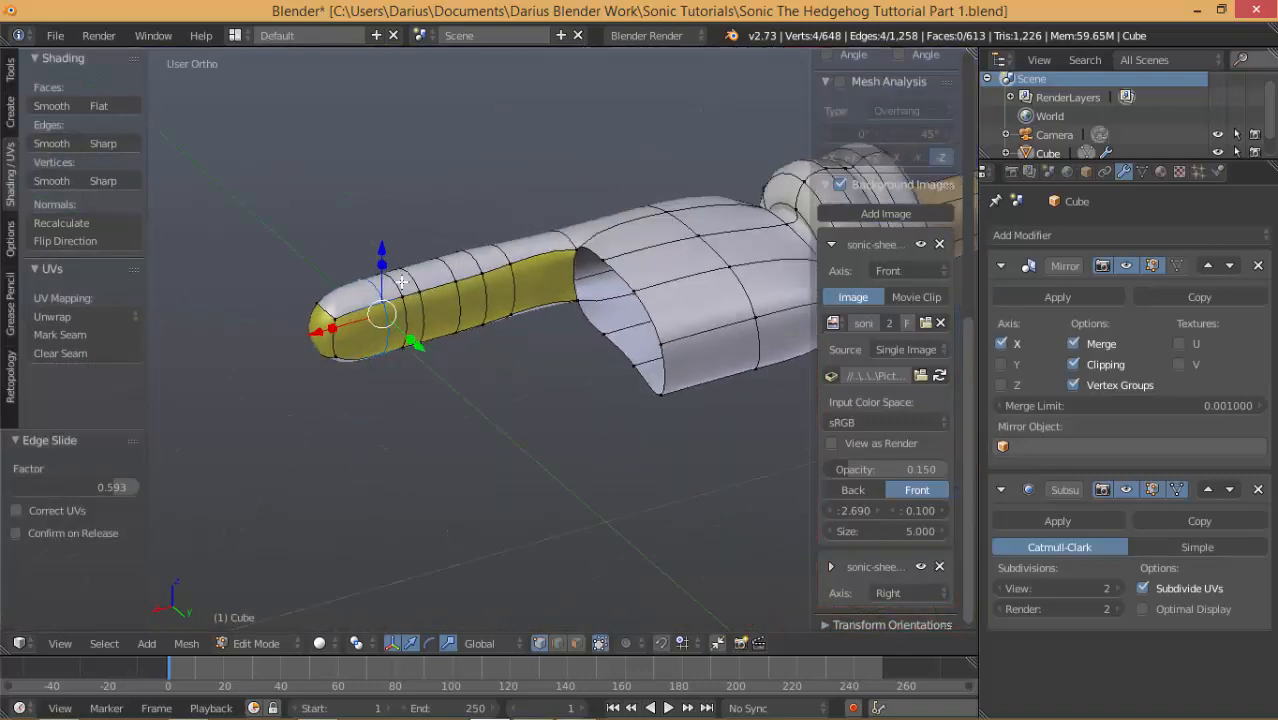
{"action": "right_click", "coordinate": [516, 288], "text": "alt"}
{"action": "right_click", "coordinate": [485, 294], "text": "alt+shift"}
{"action": "right_click", "coordinate": [459, 300], "text": "alt+shift"}
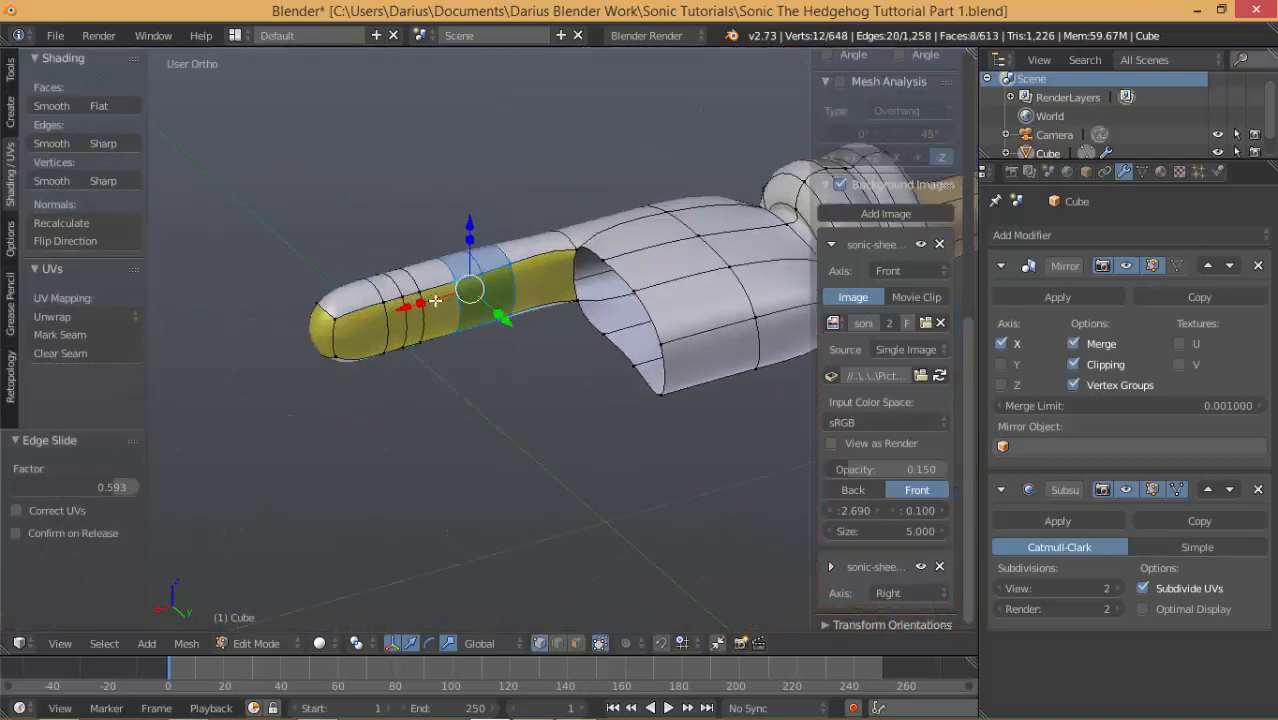
{"action": "right_click", "coordinate": [425, 304], "text": "alt+shift"}
{"action": "right_click", "coordinate": [404, 313], "text": "alt+shift"}
{"action": "right_click", "coordinate": [386, 320], "text": "alt+shift"}
{"action": "middle_click_drag", "start_coordinate": [357, 325], "coordinate": [368, 350]}
{"action": "right_click", "coordinate": [321, 361], "text": "alt+shift"}
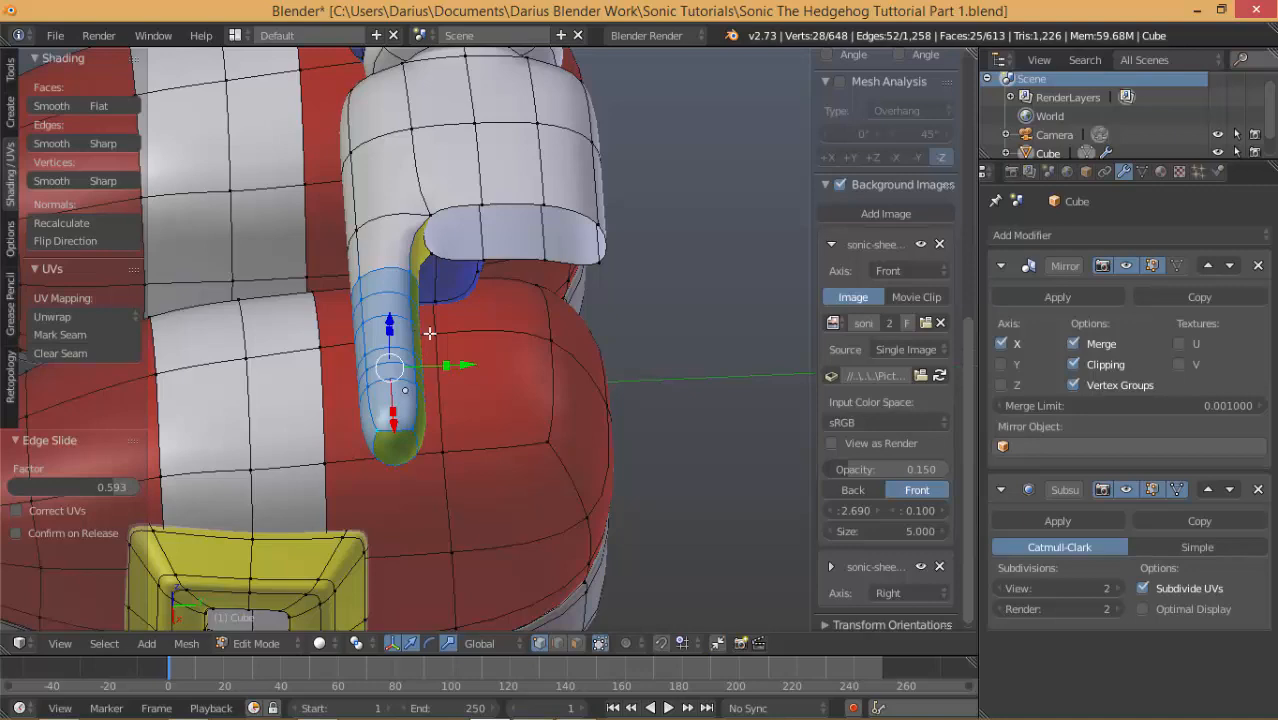
{"action": "middle_click_drag", "start_coordinate": [455, 301], "coordinate": [447, 266]}
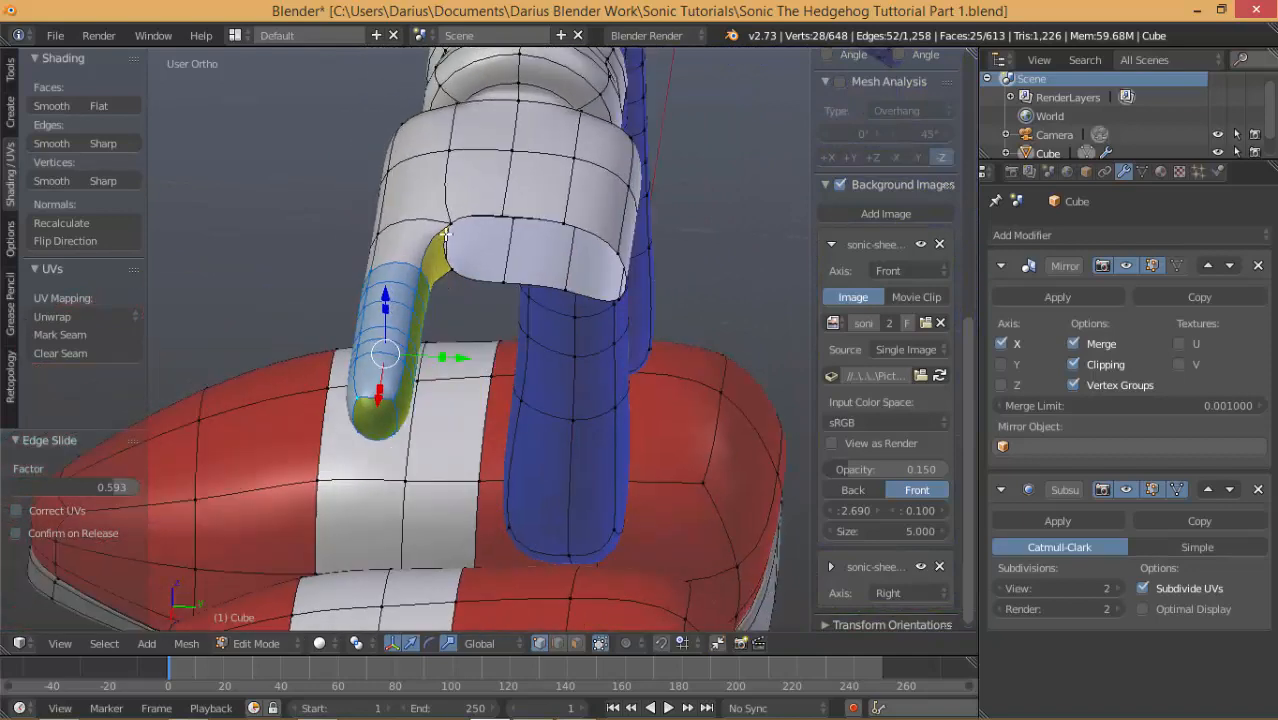
{"action": "middle_click_drag", "start_coordinate": [468, 334], "coordinate": [479, 374]}
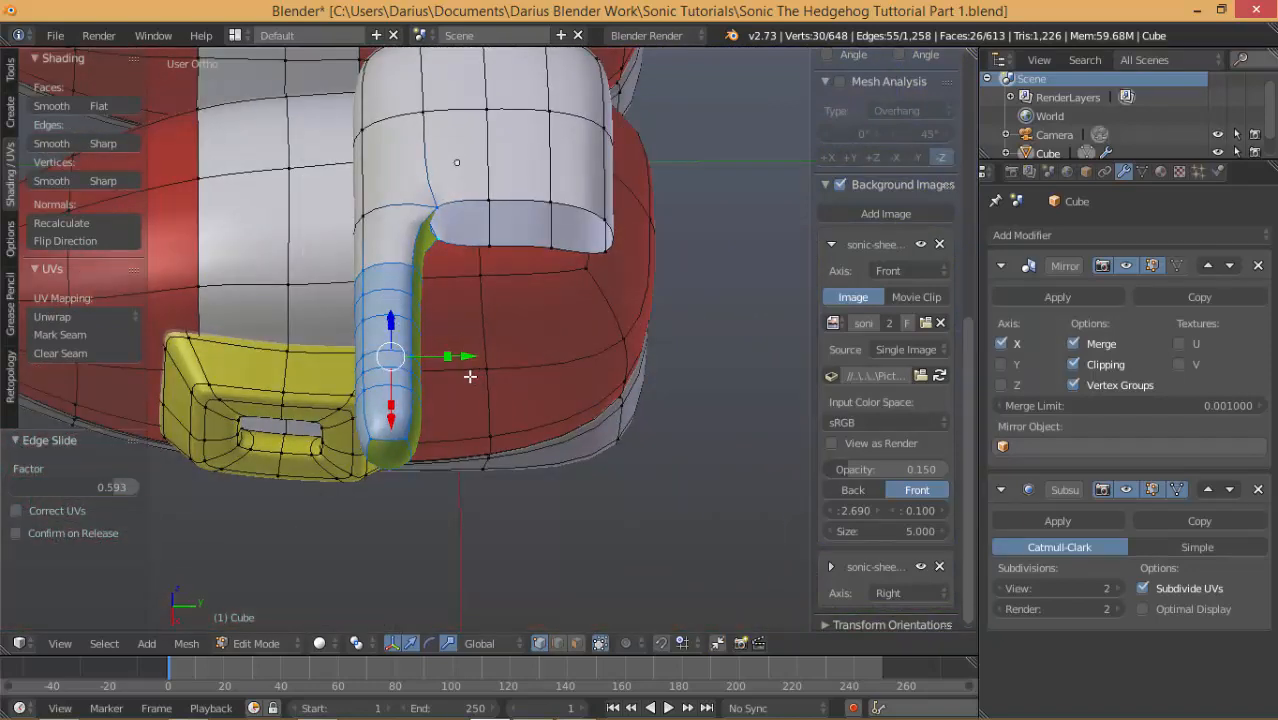
Duplicate the selected finger in the top view and place the copy about 0.011 along X and 0.094 along Y.
{"action": "key", "text": "KP_7"}
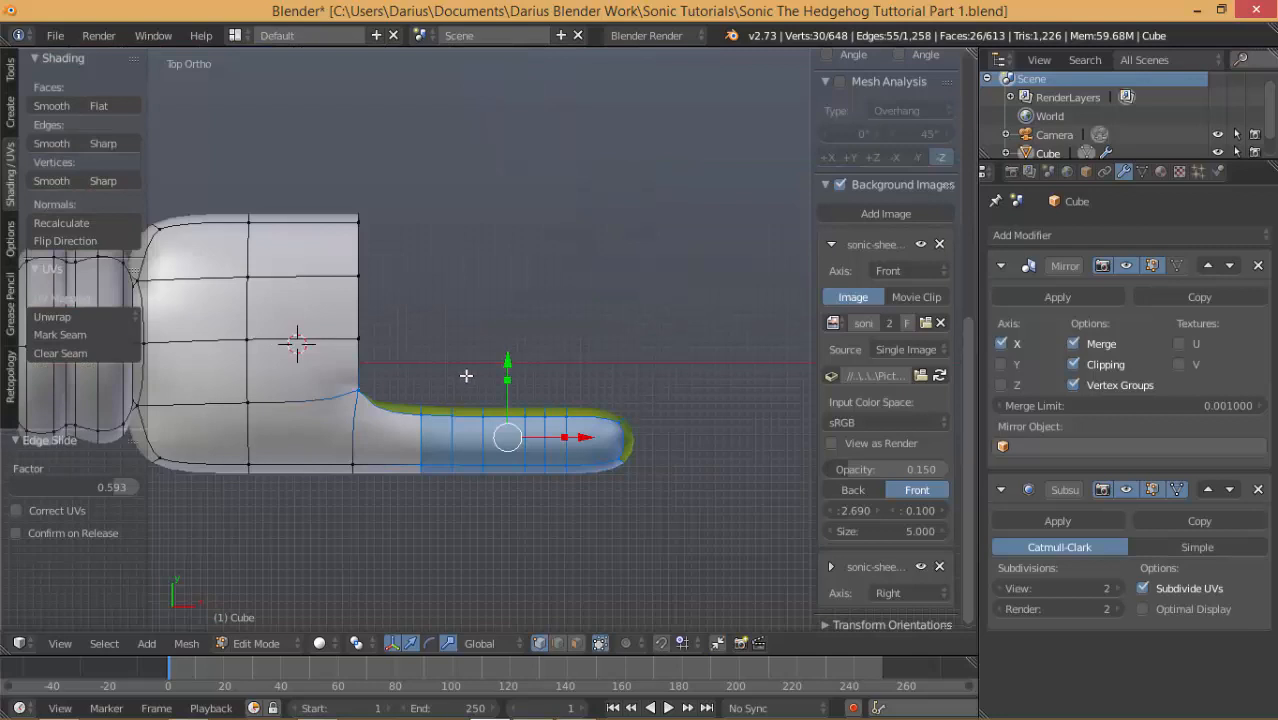
{"action": "key", "text": "g"}
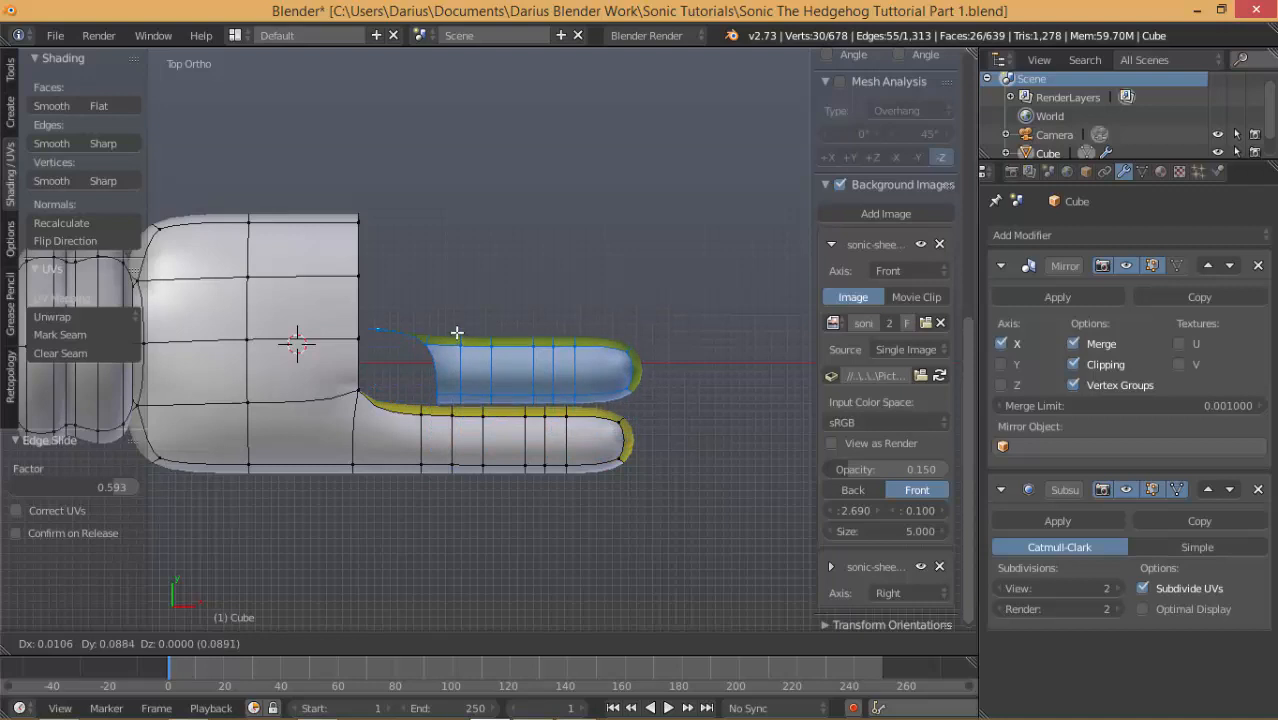
{"action": "left_click", "coordinate": [456, 334]}
Scale the duplicate finger to about 1.271 along X, and move it about 0.041 along X and -0.002 along Y.
{"action": "key", "text": "s"}
{"action": "key", "text": "x"}
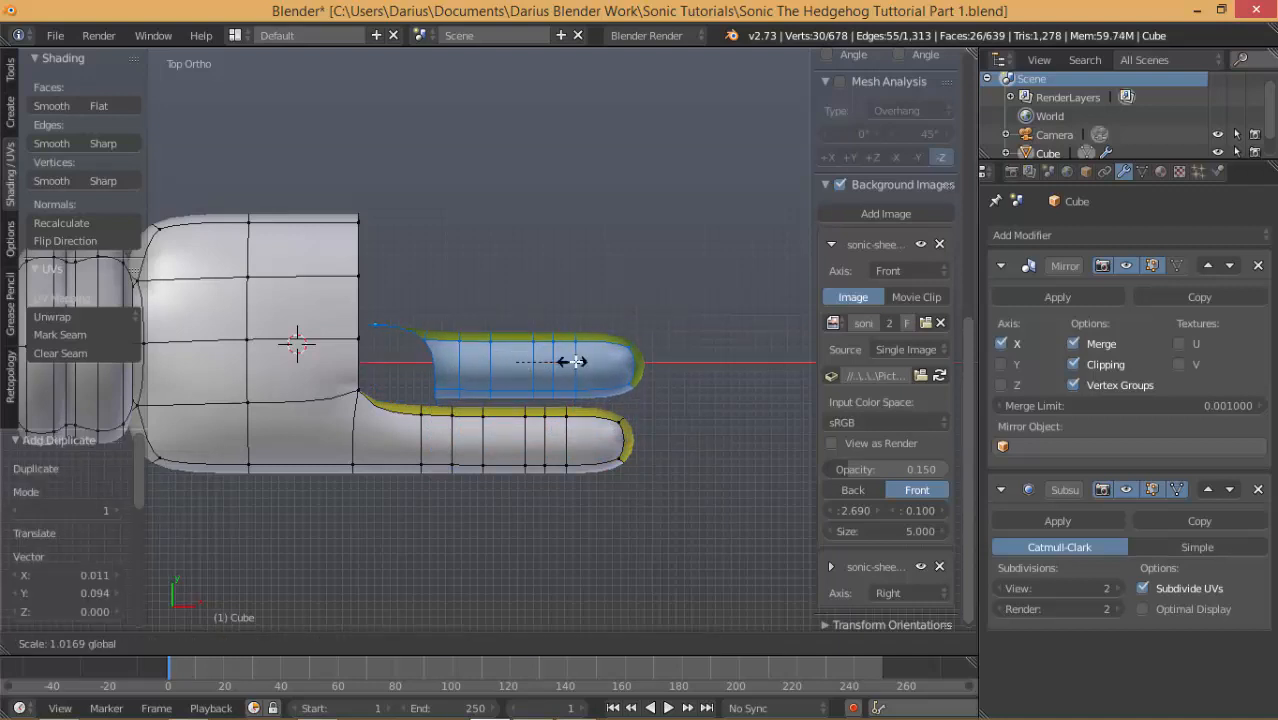
{"action": "left_click", "coordinate": [586, 361]}
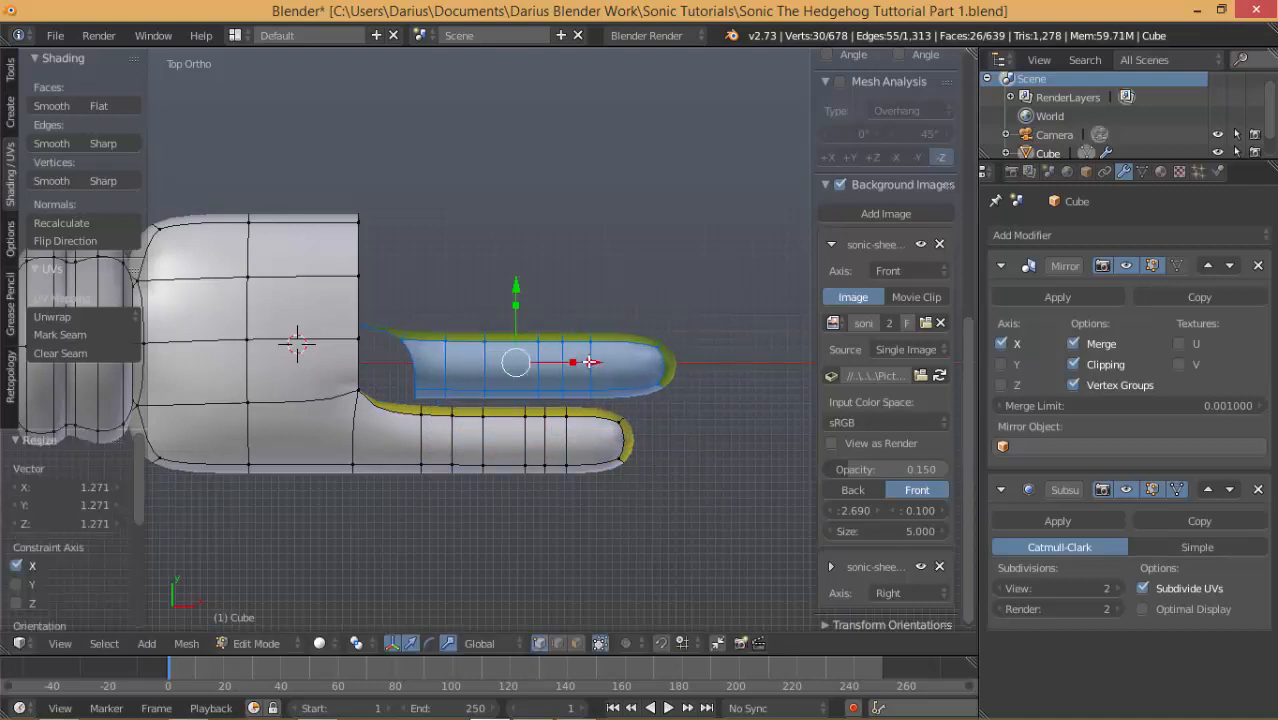
{"action": "left_click_drag", "start_coordinate": [603, 363], "coordinate": [632, 365]}
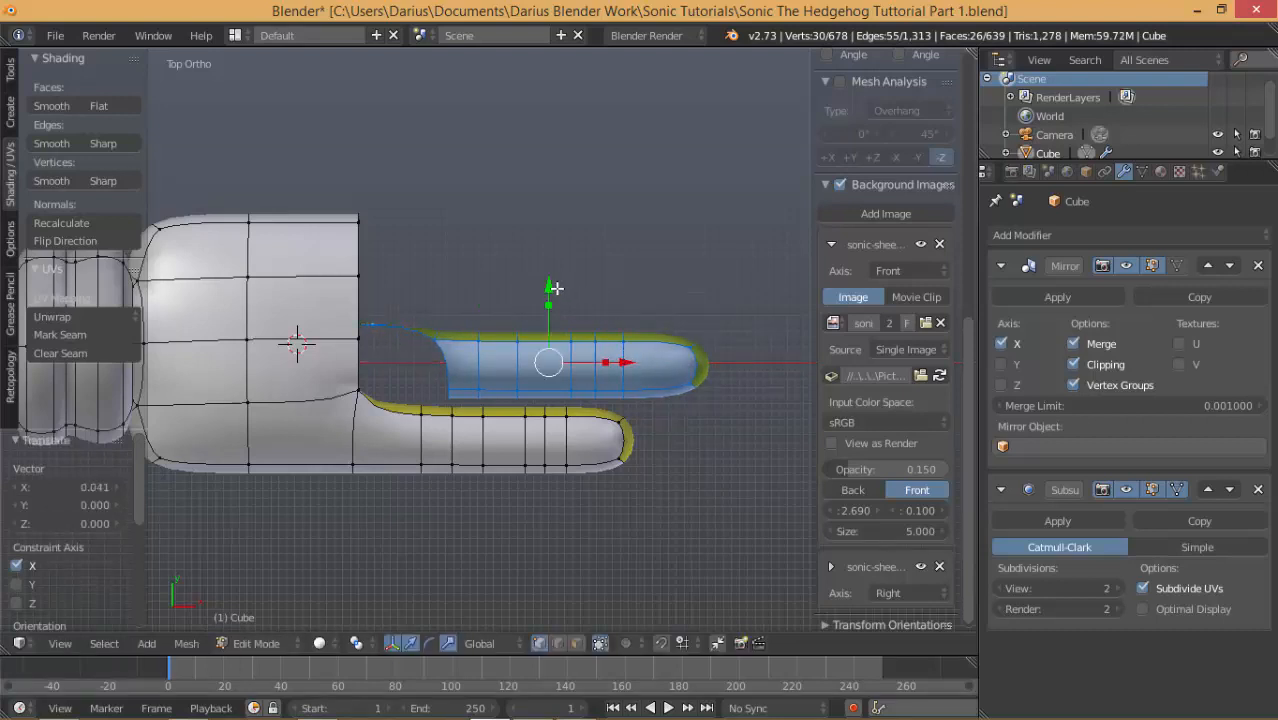
{"action": "left_click_drag", "start_coordinate": [551, 287], "coordinate": [559, 297]}
Merge the duplicate finger's lower base corner vertex with the nearby vertex on the palm's opening at their center.
{"action": "mouse_move", "coordinate": [559, 297]}
{"action": "middle_mouse_down"}
{"action": "mouse_move", "coordinate": [488, 356]}
{"action": "mouse_move", "coordinate": [421, 302]}
{"action": "mouse_move", "coordinate": [570, 320]}
{"action": "middle_mouse_up"}
{"action": "scroll", "coordinate": [580, 324], "scroll_direction": "up", "scroll_amount": 5}
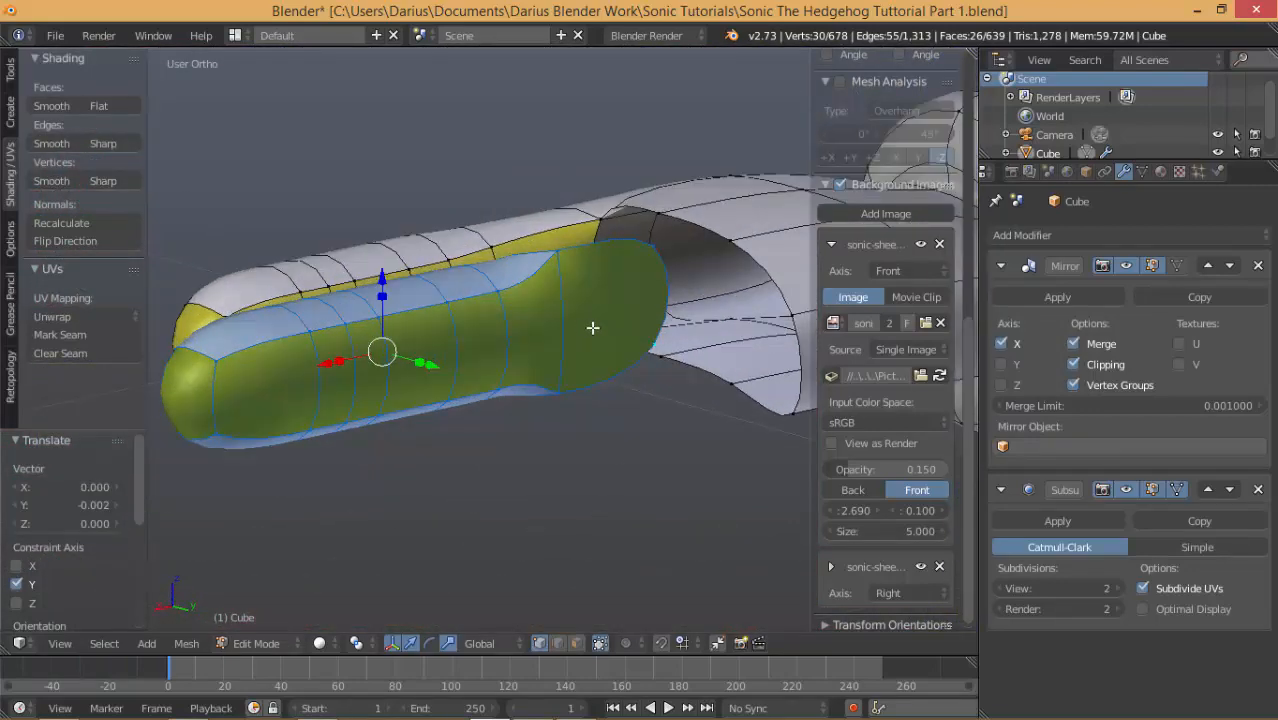
{"action": "right_click", "coordinate": [538, 322]}
{"action": "key", "text": "a"}
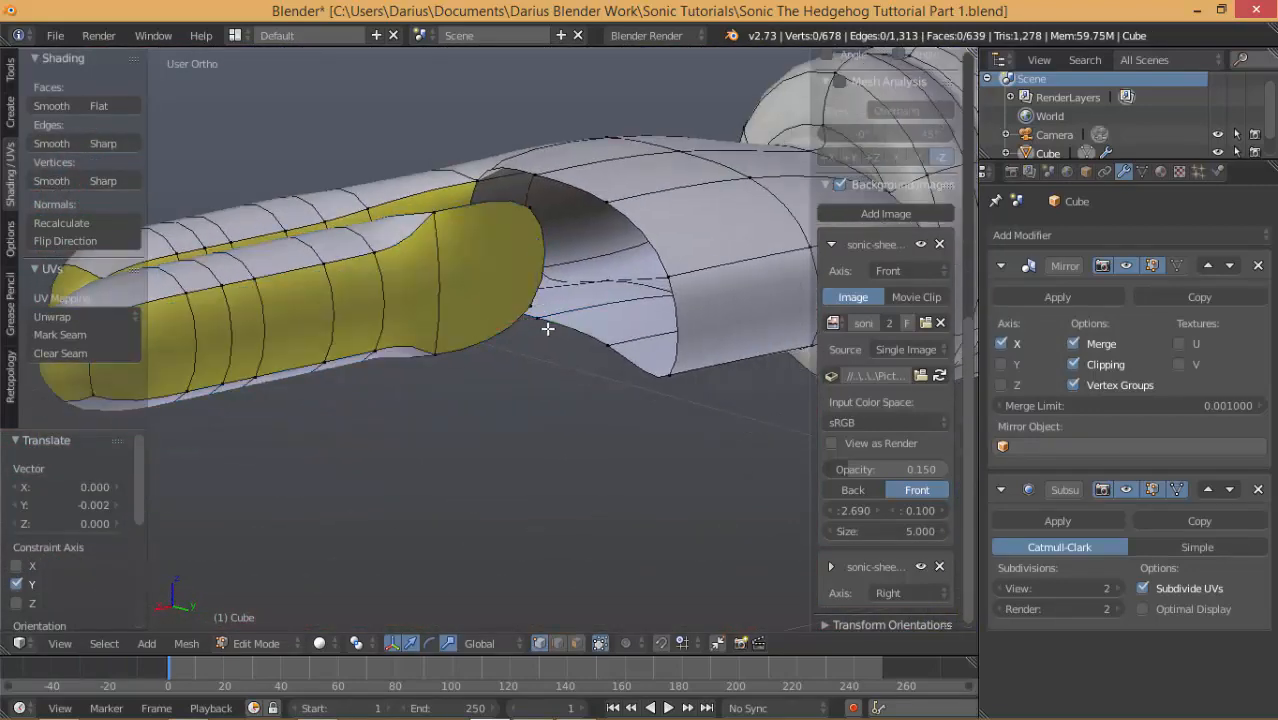
{"action": "right_click", "coordinate": [539, 310]}
{"action": "right_click", "coordinate": [543, 319], "text": "shift"}
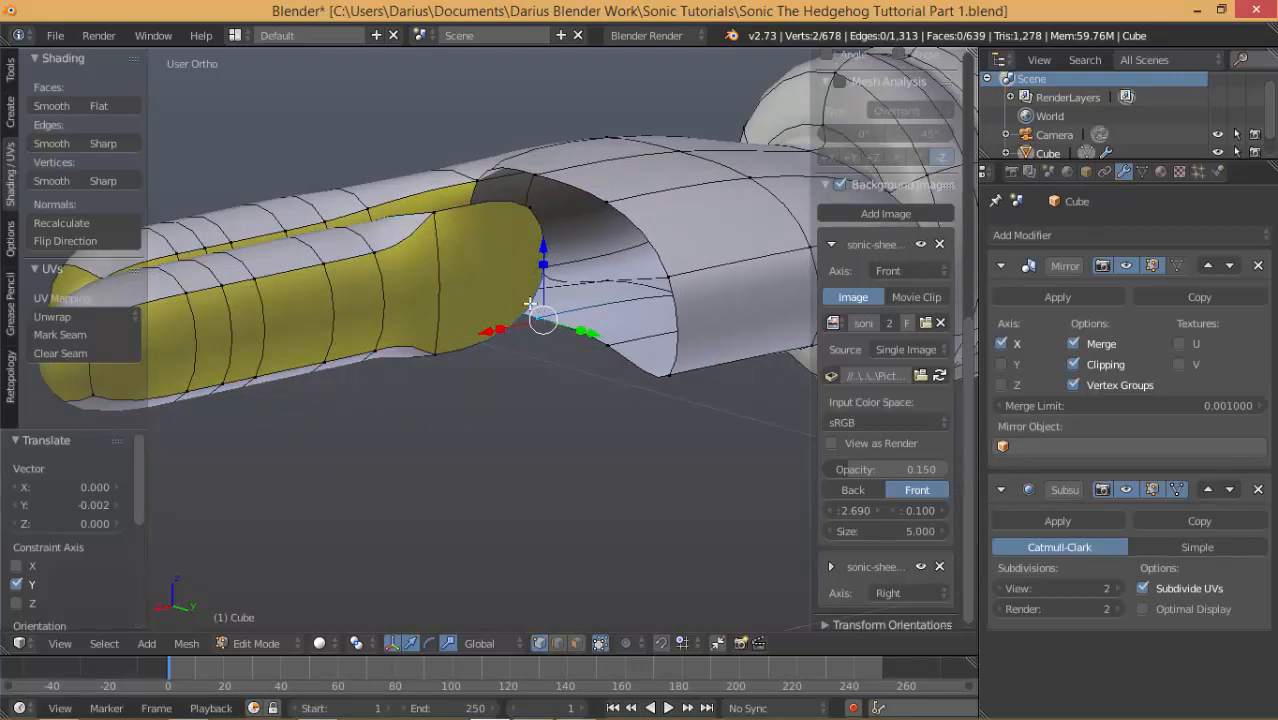
{"action": "key", "text": "alt+m"}
{"action": "left_click", "coordinate": [533, 308]}
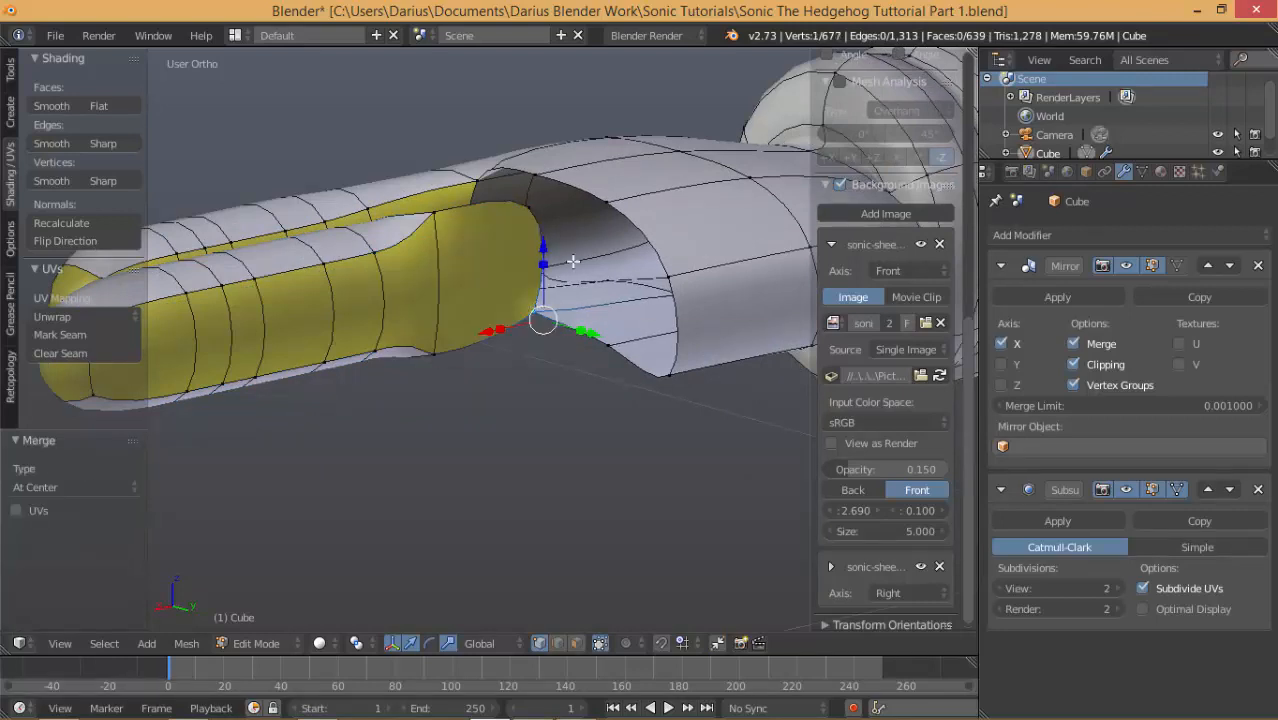
Merge the duplicate finger's upper base corner vertex with the matching vertex on the palm's opening at their center.
{"action": "right_click", "coordinate": [531, 213]}
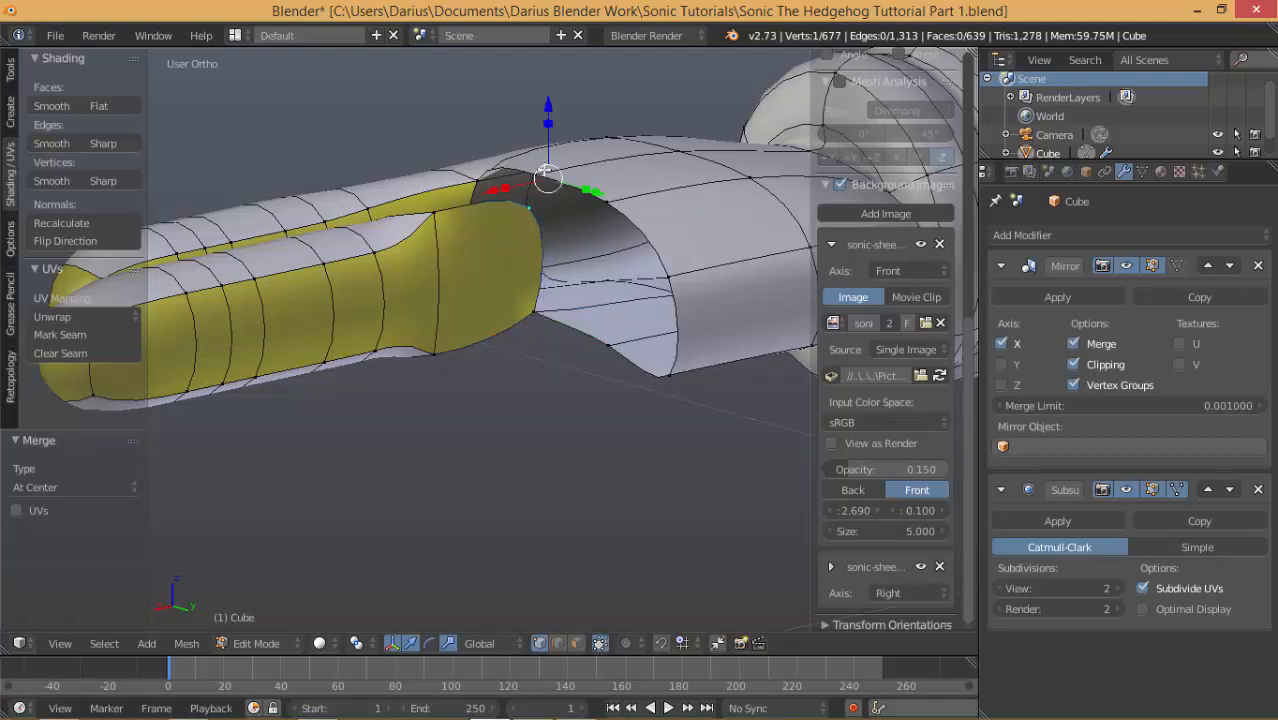
{"action": "right_click", "coordinate": [538, 170], "text": "shift"}
{"action": "key", "text": "alt+m"}
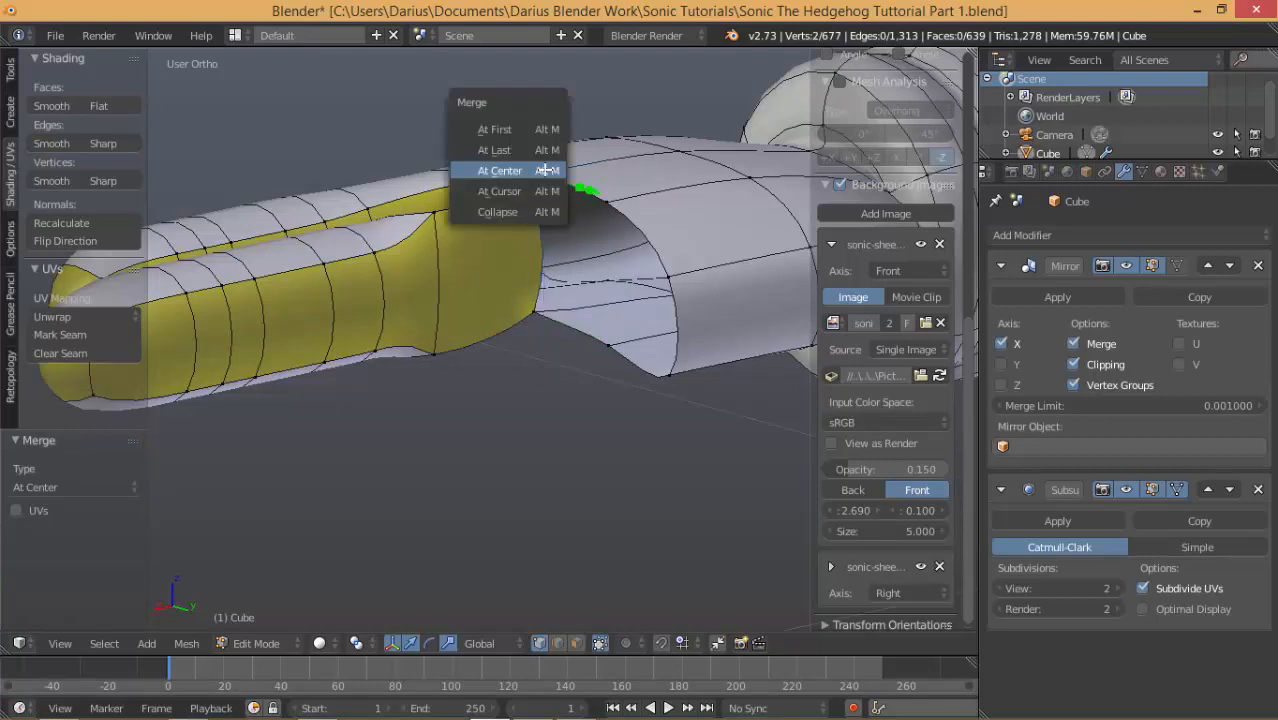
{"action": "left_click", "coordinate": [543, 170]}
Fill the gap between the second finger and the palm on the upper side with a four-vertex face.
{"action": "middle_click_drag", "start_coordinate": [543, 170], "coordinate": [397, 302]}
{"action": "right_click", "coordinate": [397, 302]}
{"action": "right_click", "coordinate": [305, 322], "text": "shift"}
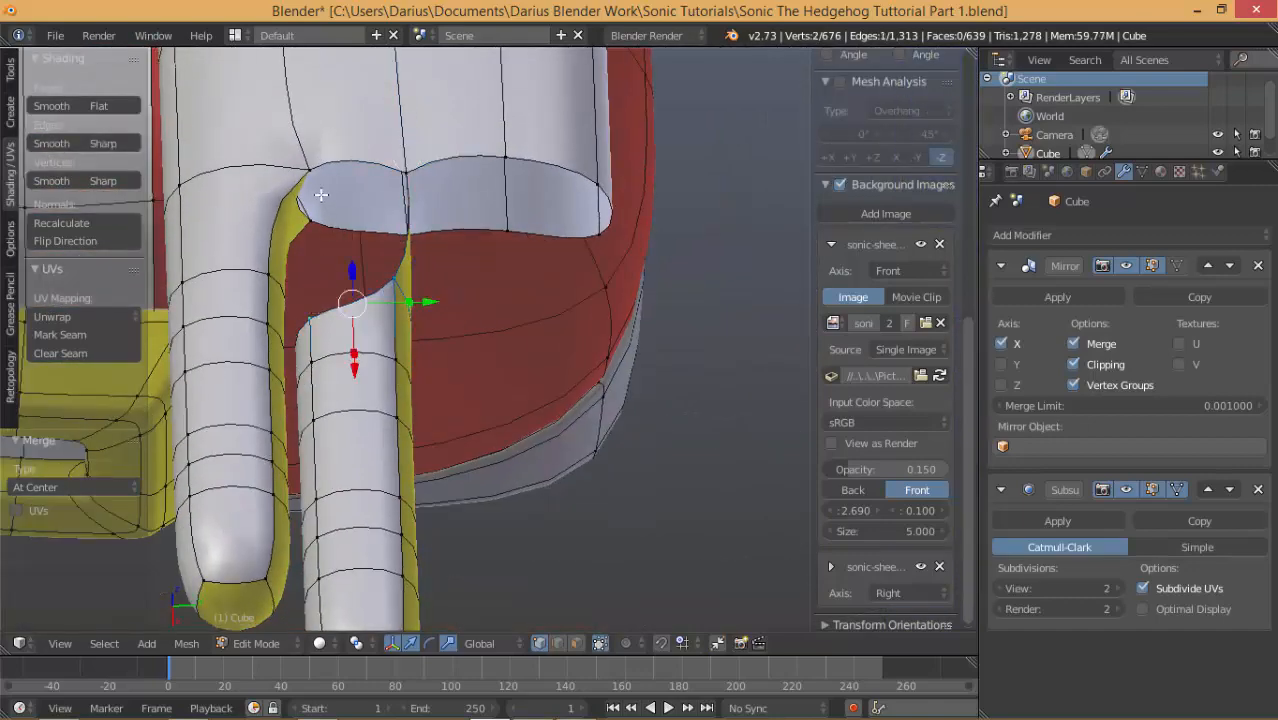
{"action": "right_click", "coordinate": [312, 174], "text": "shift"}
{"action": "right_click", "coordinate": [416, 173], "text": "shift"}
{"action": "key", "text": "f"}
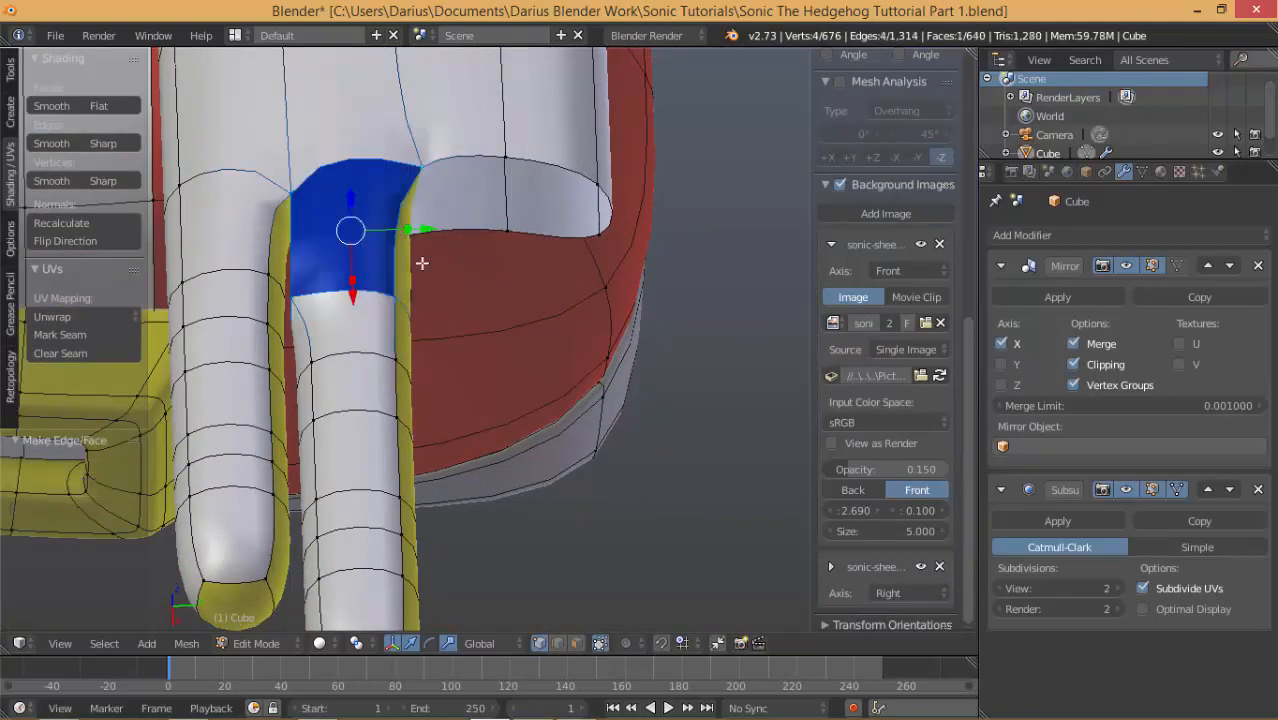
Fill the matching gap between the second finger and the palm on the underside with a four-vertex face.
{"action": "middle_click_drag", "start_coordinate": [422, 264], "coordinate": [511, 439]}
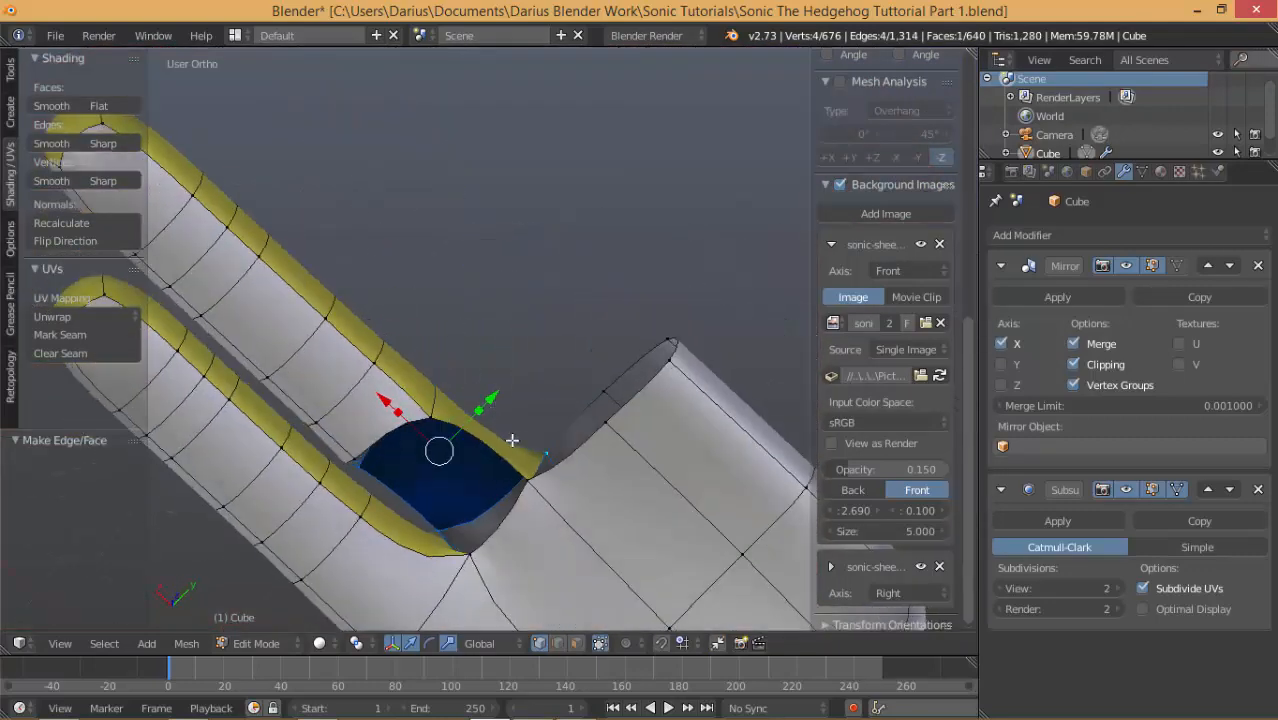
{"action": "right_click", "coordinate": [524, 473]}
{"action": "right_click", "coordinate": [438, 434], "text": "shift"}
{"action": "right_click", "coordinate": [352, 450], "text": "shift"}
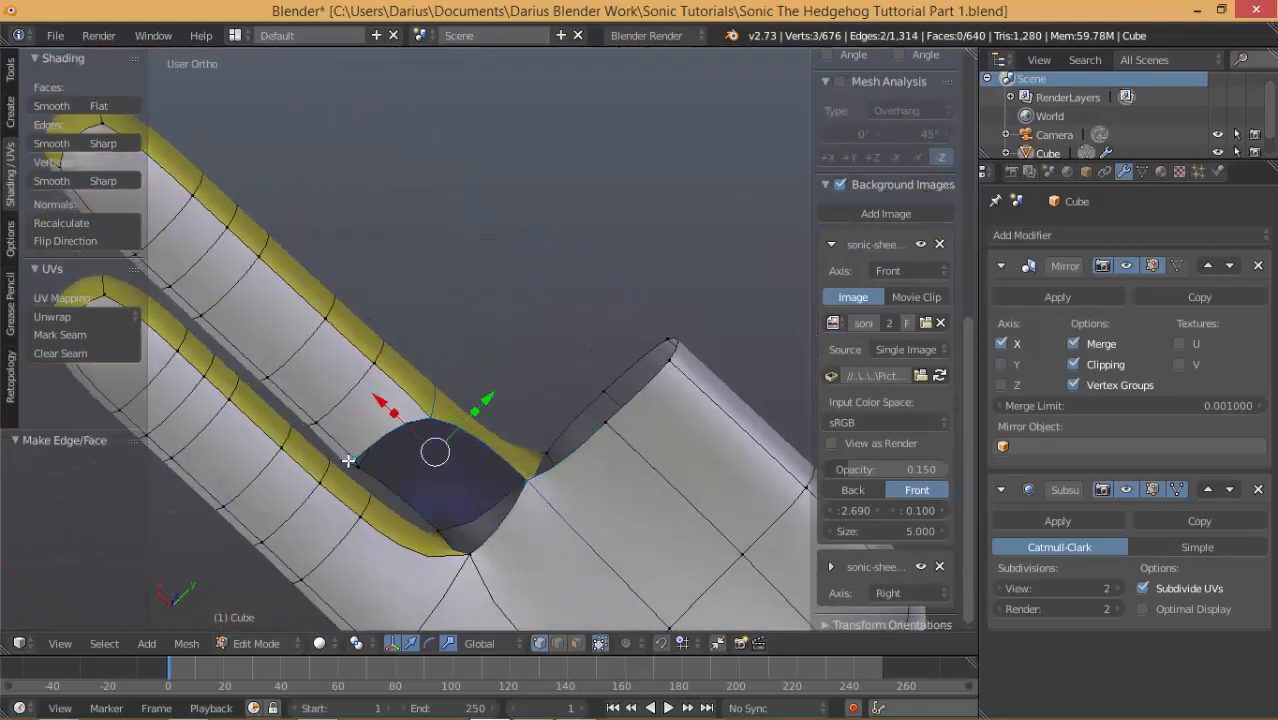
{"action": "right_click", "coordinate": [476, 561], "text": "shift"}
{"action": "key", "text": "f"}
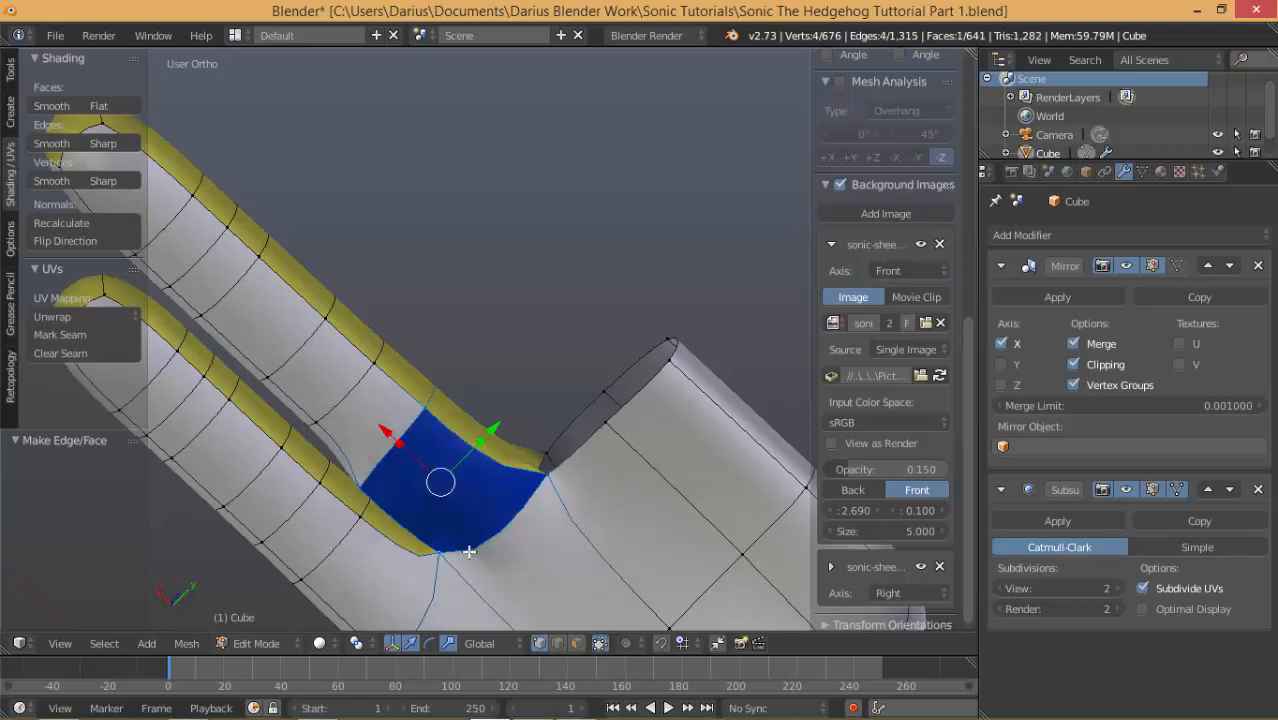
{"action": "middle_click_drag", "start_coordinate": [437, 480], "coordinate": [316, 320]}
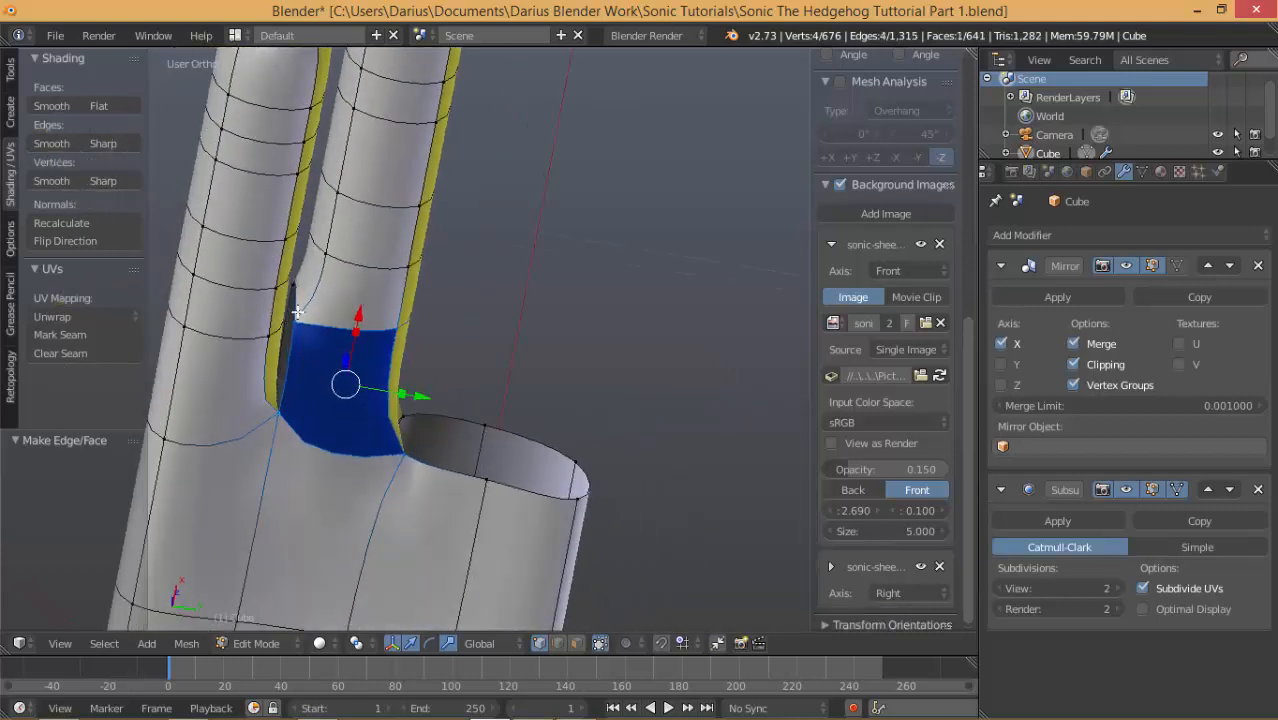
Fill the remaining gap at the second finger's base, on the side facing the first finger, with a face.
{"action": "right_click", "coordinate": [298, 300], "text": "alt"}
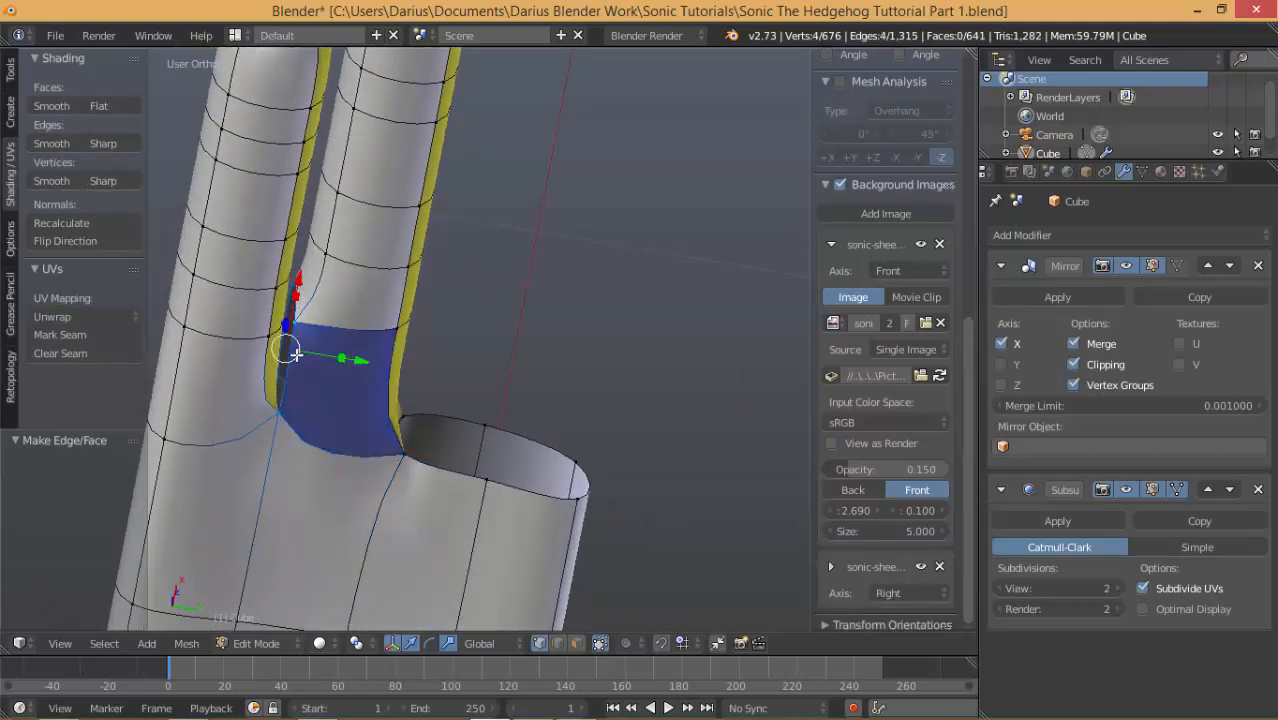
{"action": "key", "text": "f"}
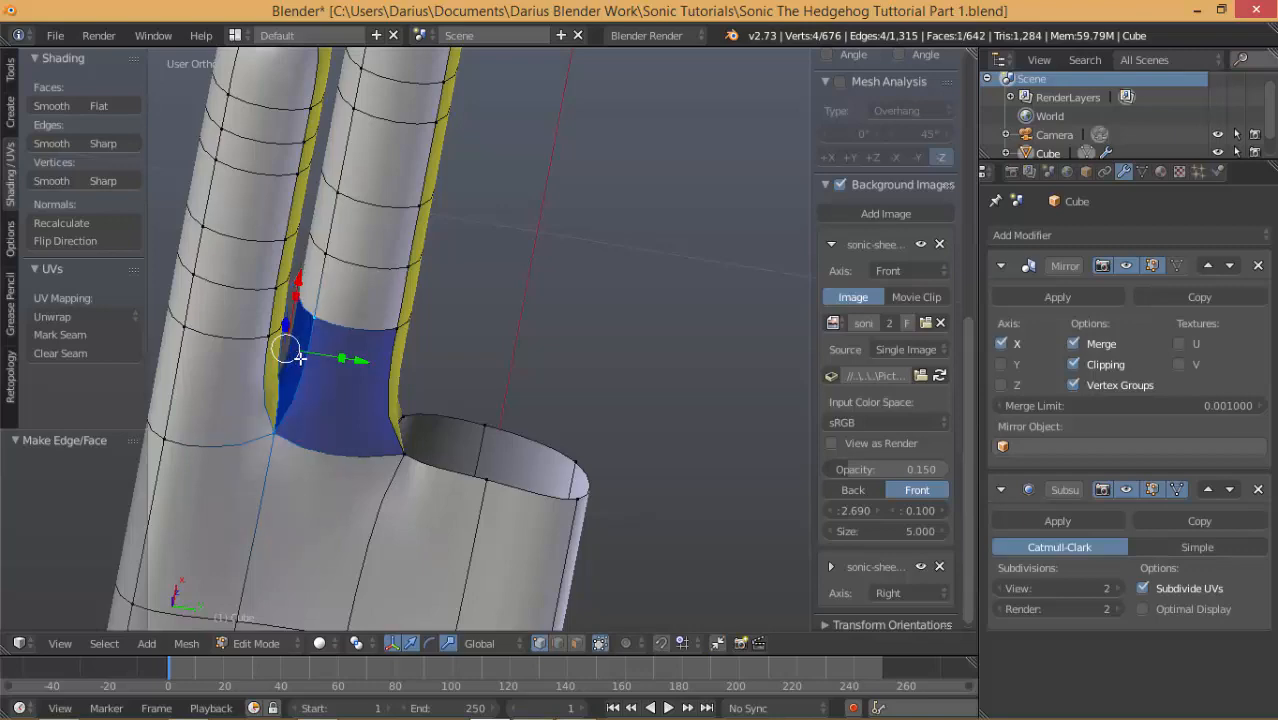
{"action": "scroll", "coordinate": [374, 371], "scroll_direction": "down", "scroll_amount": 5}
{"action": "key", "text": "Tab"}
{"action": "middle_click_drag", "start_coordinate": [376, 267], "coordinate": [440, 416]}
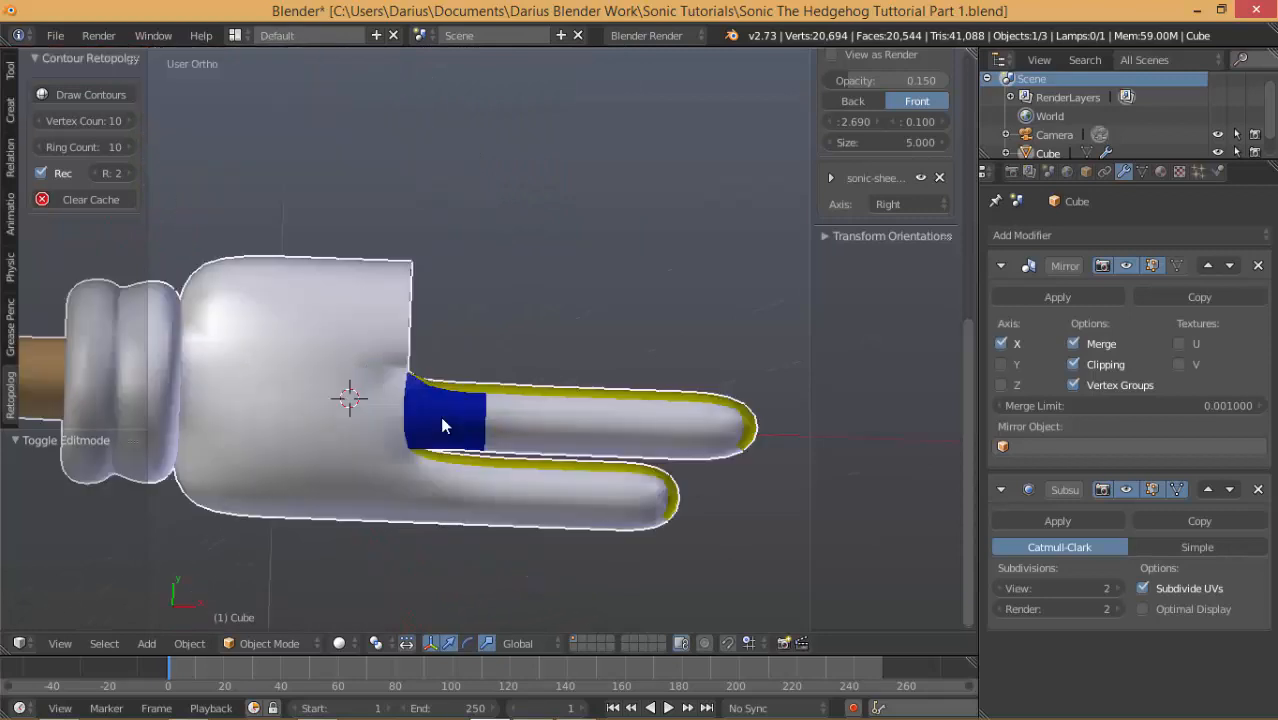
{"action": "key", "text": "KP_7"}
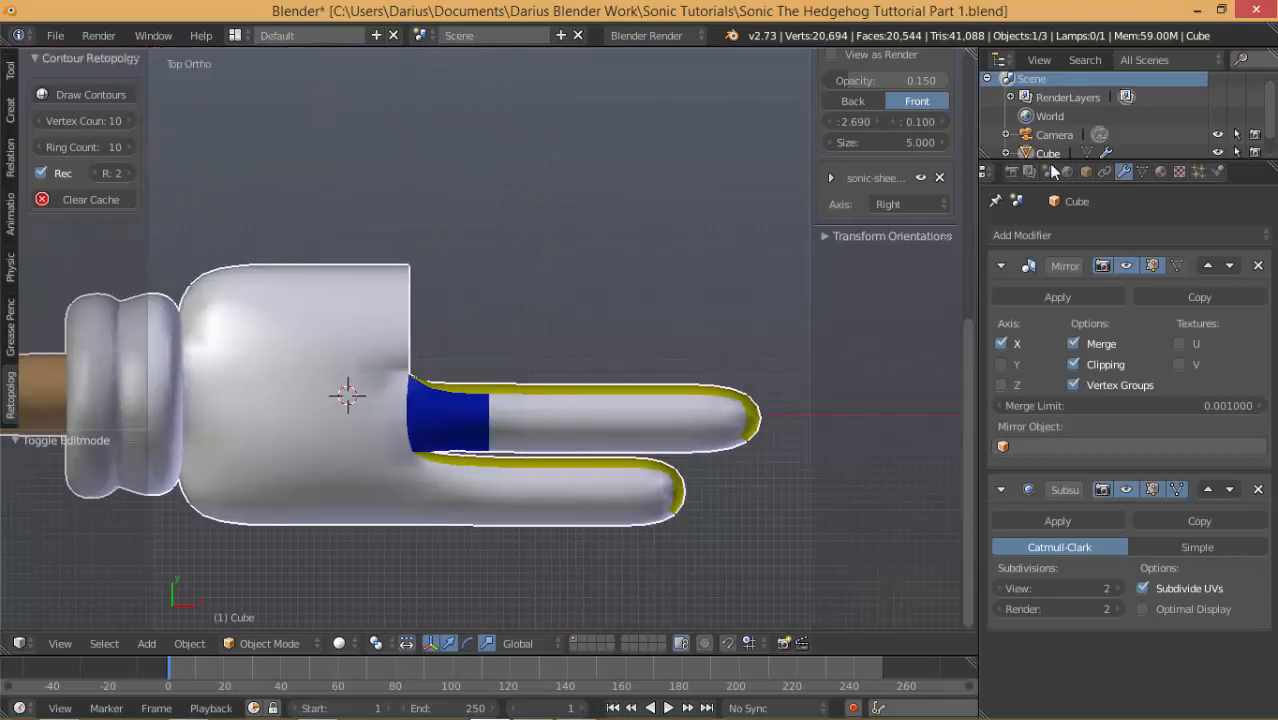
Select the entire linked hand mesh and assign Material.002 to it.
{"action": "left_click", "coordinate": [1160, 172]}
{"action": "left_click", "coordinate": [1058, 263]}
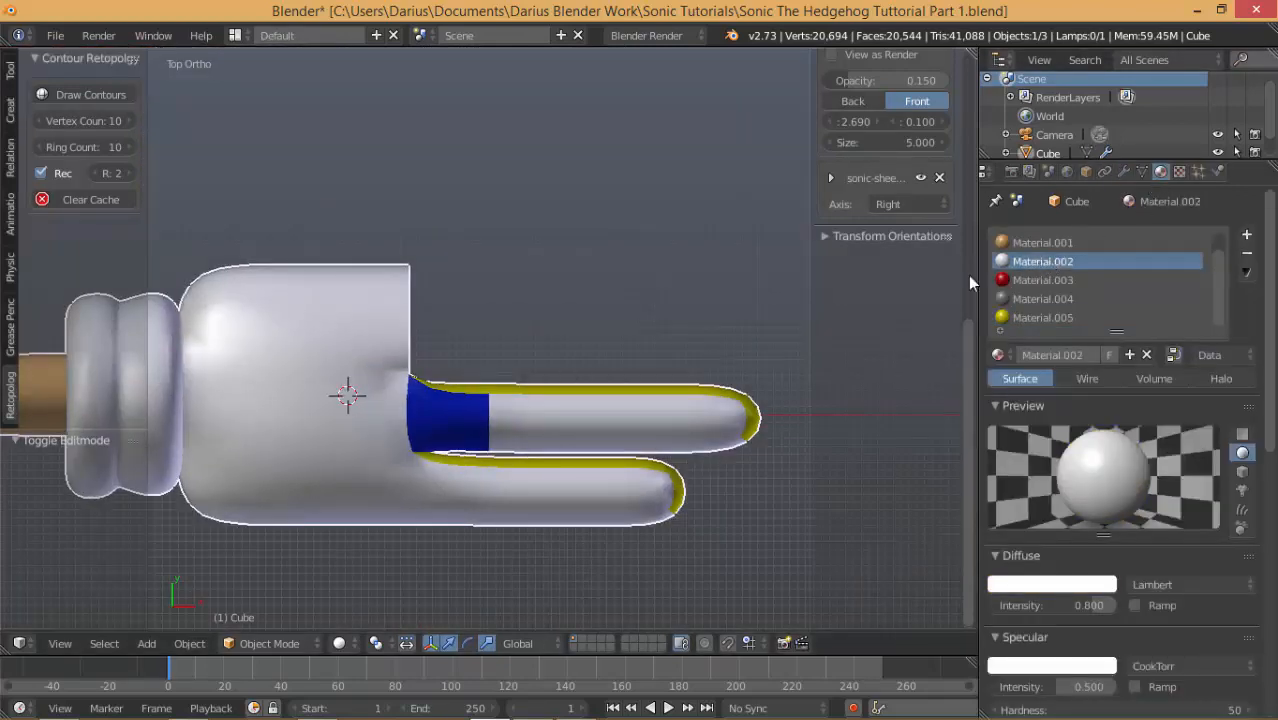
{"action": "key", "text": "Tab"}
{"action": "key", "text": "Tab"}
{"action": "key", "text": "Tab"}
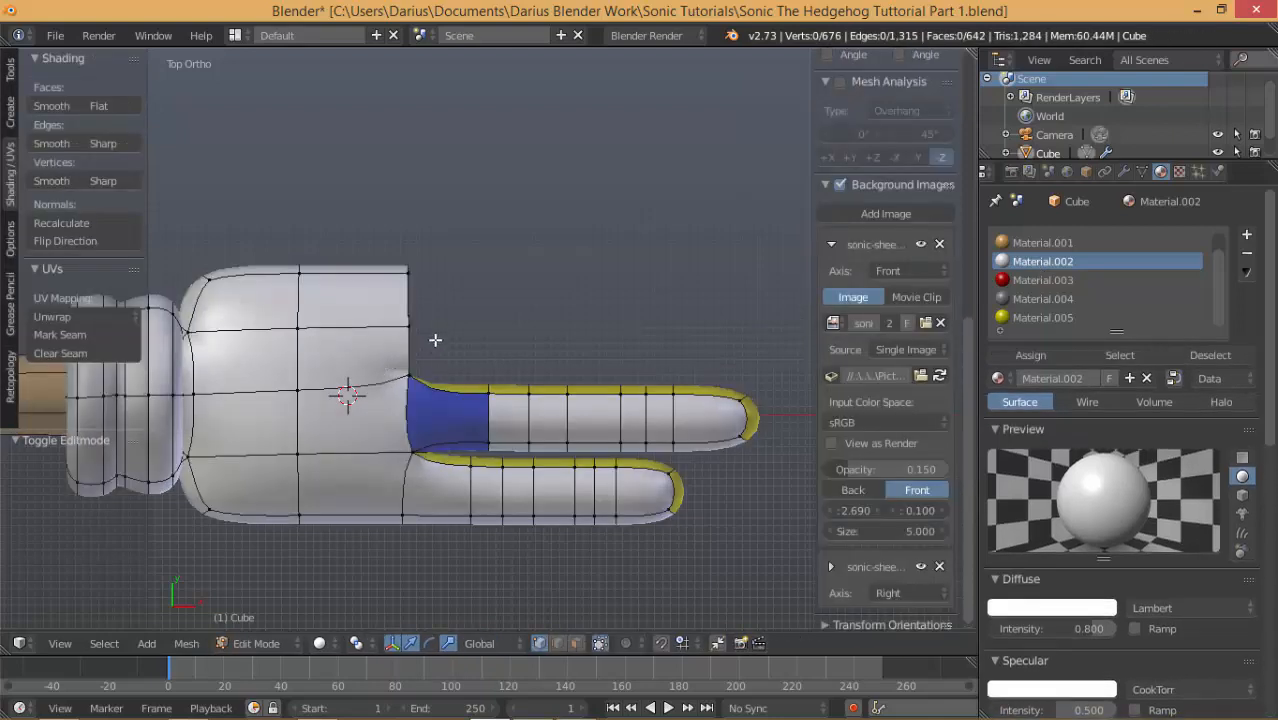
{"action": "right_click", "coordinate": [401, 333]}
{"action": "key", "text": "ctrl+l"}
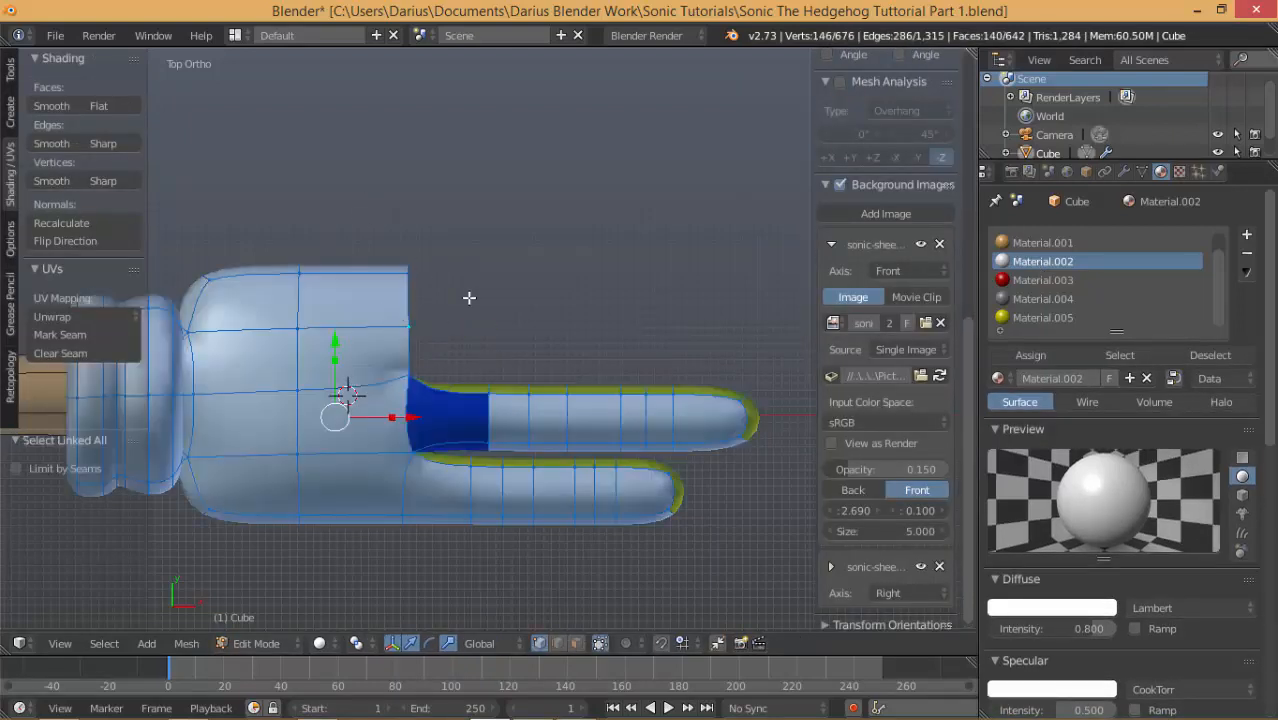
{"action": "left_click", "coordinate": [1029, 354]}
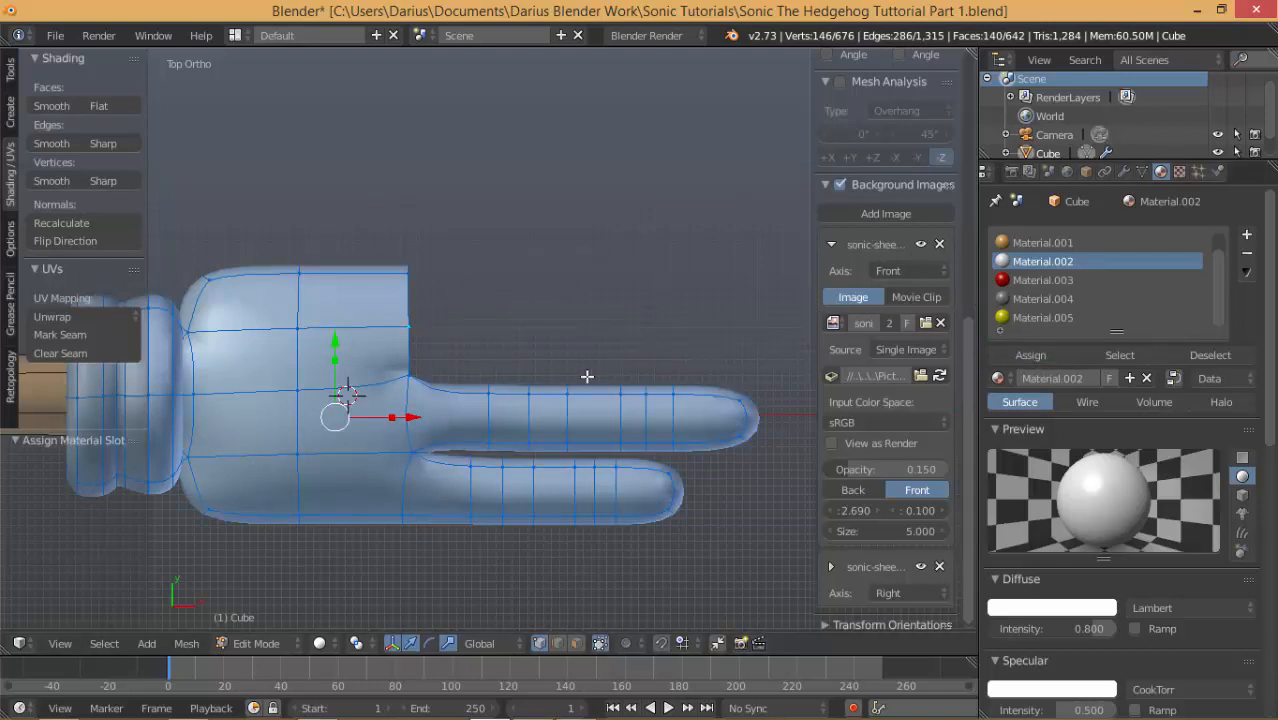
{"action": "middle_click_drag", "start_coordinate": [582, 441], "coordinate": [560, 400]}
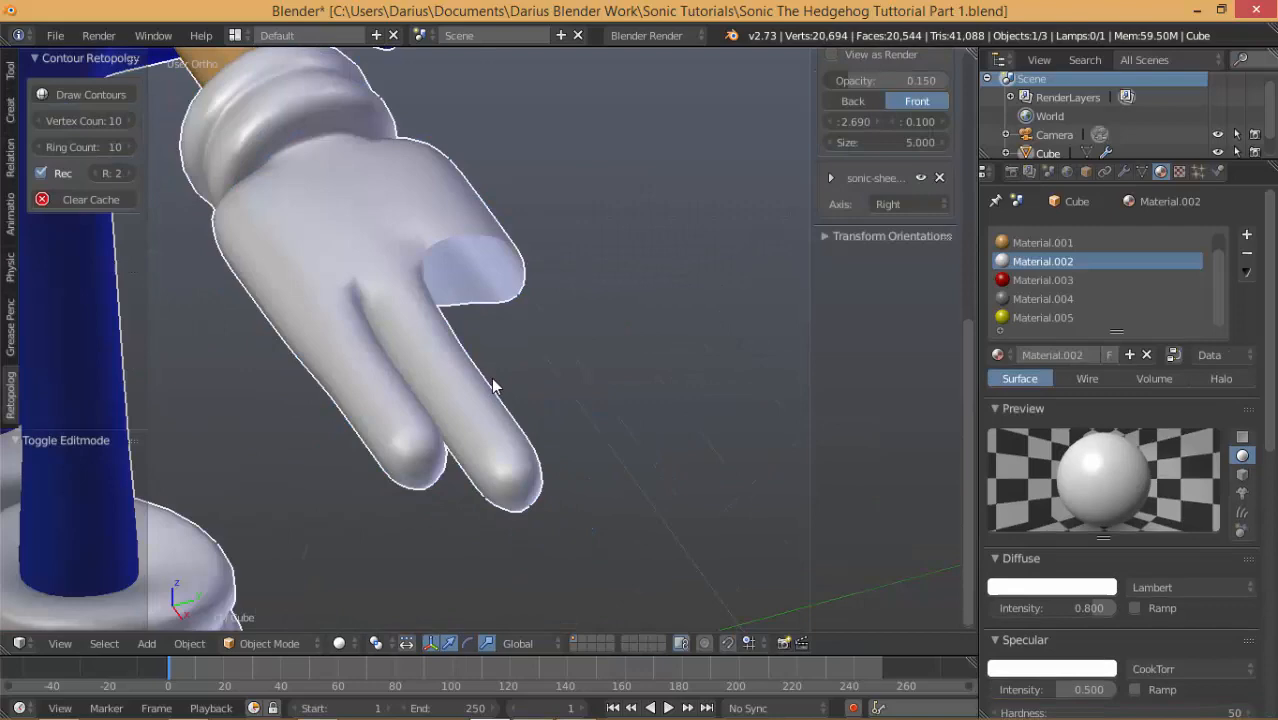
{"action": "middle_click_drag", "start_coordinate": [400, 300], "coordinate": [428, 358]}
Duplicate the second finger from its base loop to its tip and place the copy about 0.103 away along Y.
{"action": "key", "text": "KP_7"}
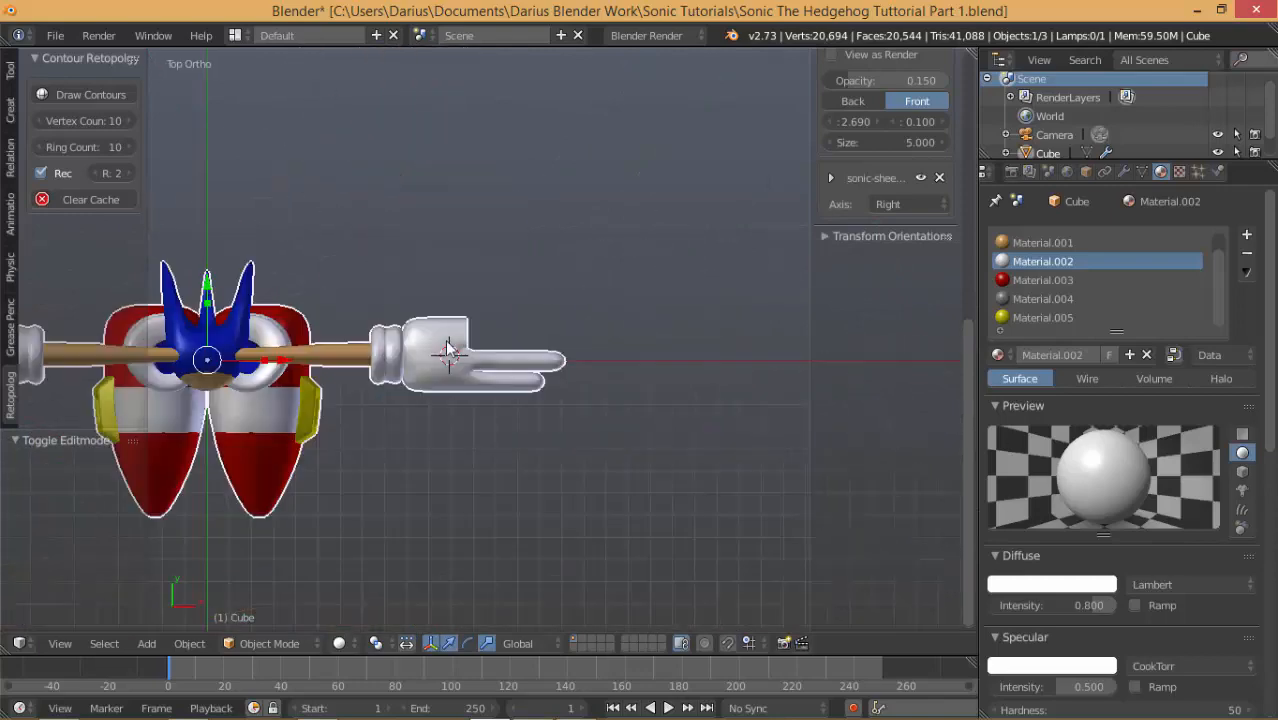
{"action": "scroll", "coordinate": [472, 339], "scroll_direction": "down", "scroll_amount": 1}
{"action": "key", "text": "KP_Decimal"}
{"action": "key", "text": "Tab"}
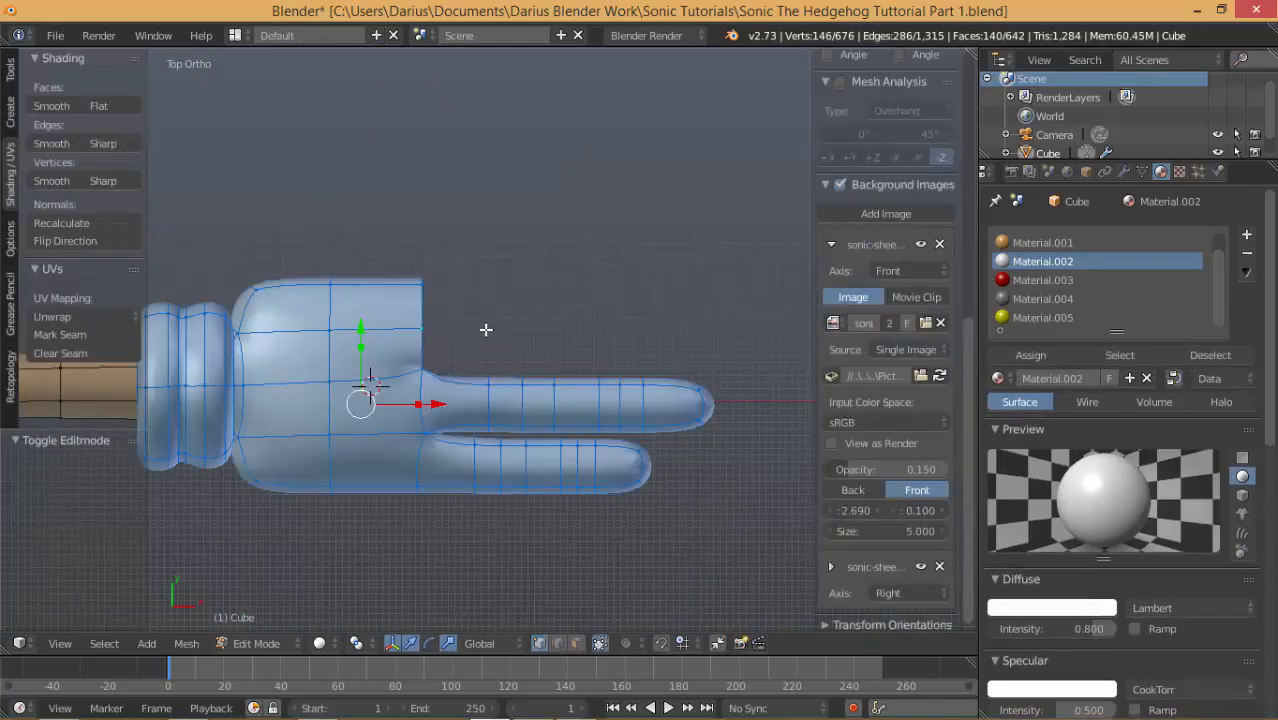
{"action": "right_click", "coordinate": [491, 420], "text": "alt"}
{"action": "right_click", "coordinate": [525, 422], "text": "alt+shift"}
{"action": "right_click", "coordinate": [557, 417], "text": "alt+shift"}
{"action": "right_click", "coordinate": [643, 407], "text": "alt+shift"}
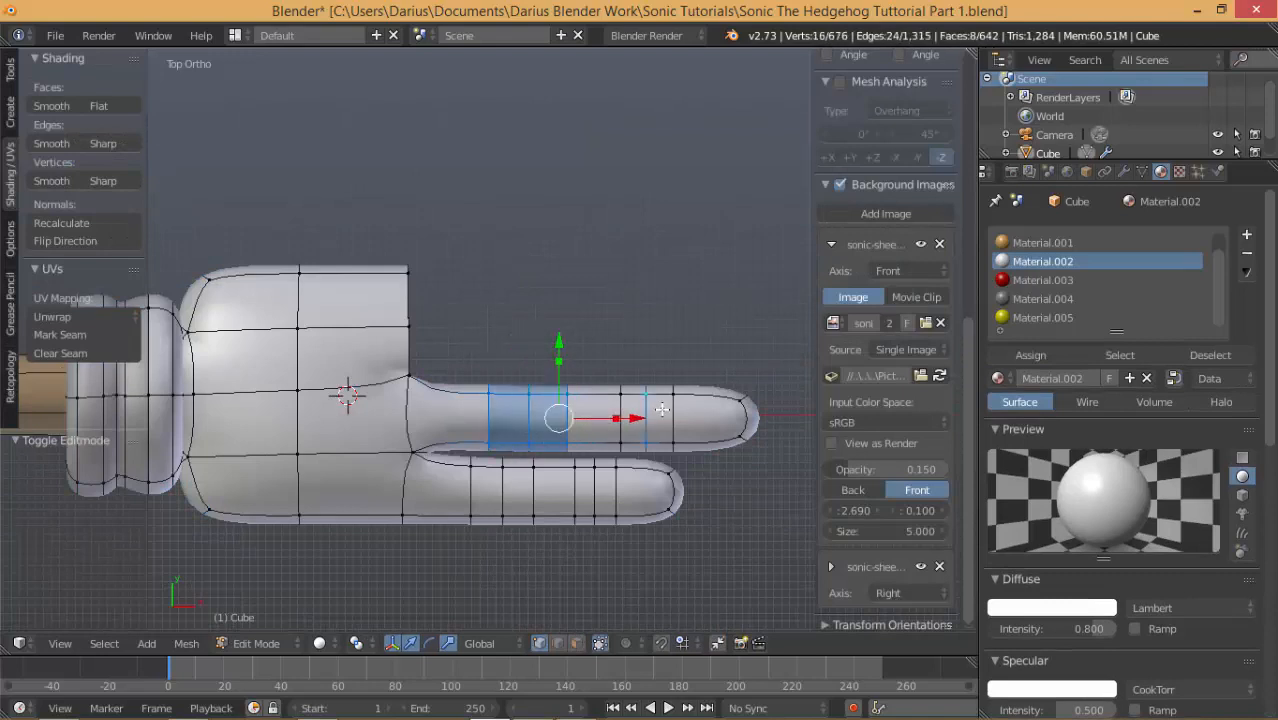
{"action": "right_click", "coordinate": [677, 411], "text": "alt+shift"}
{"action": "right_click", "coordinate": [639, 415], "text": "alt+shift"}
{"action": "right_click", "coordinate": [637, 416], "text": "alt+shift"}
{"action": "right_click", "coordinate": [617, 417], "text": "alt+shift"}
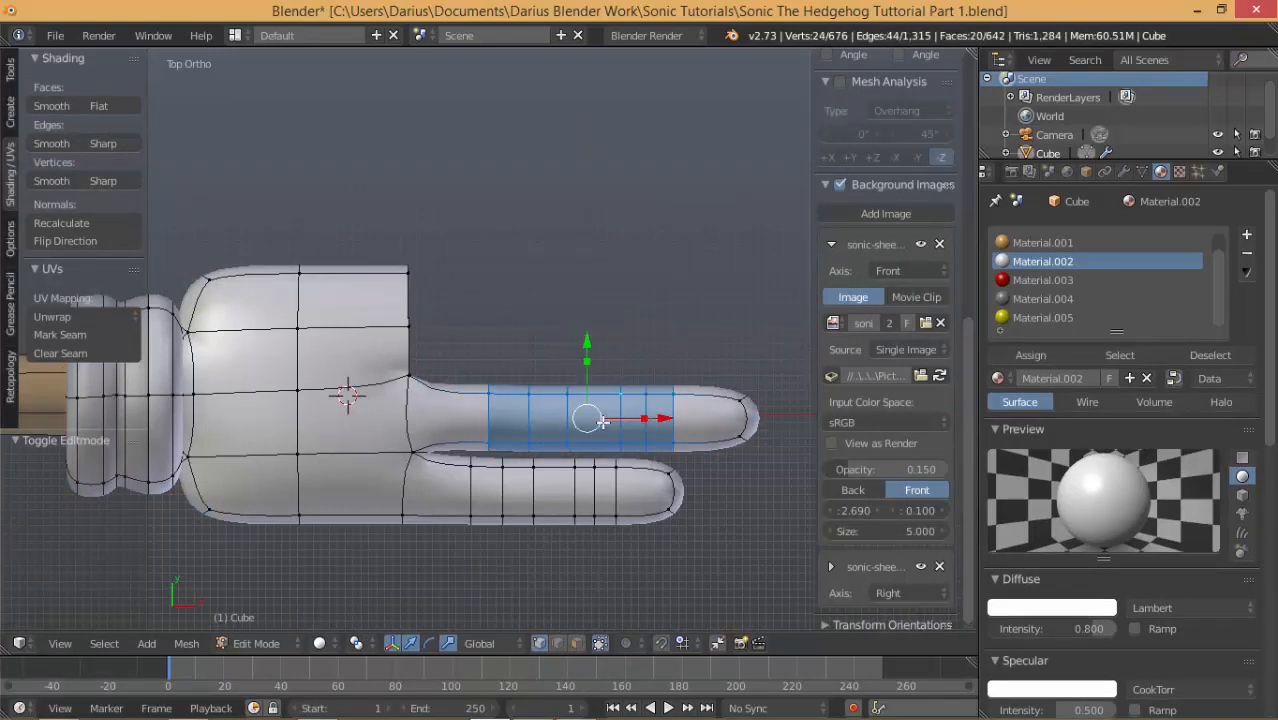
{"action": "key", "text": "z"}
{"action": "key", "text": "b"}
{"action": "left_click_drag", "start_coordinate": [713, 343], "coordinate": [791, 460]}
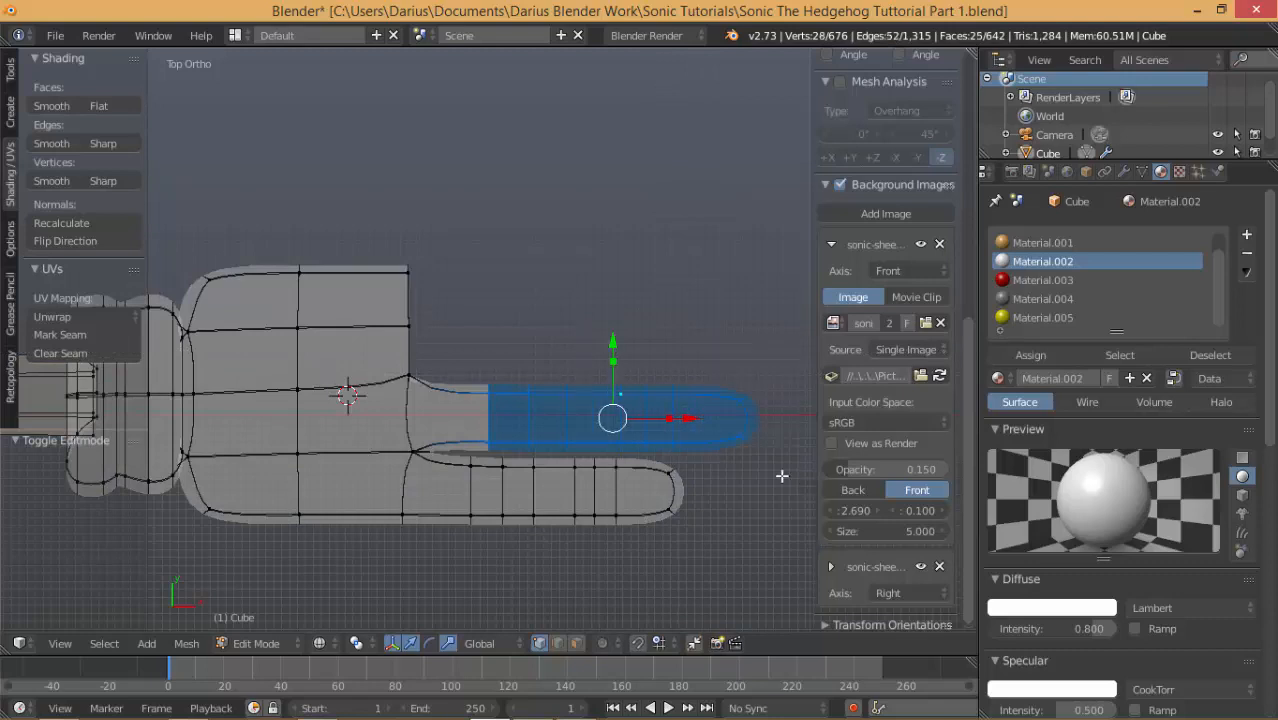
{"action": "key", "text": "shift+d"}
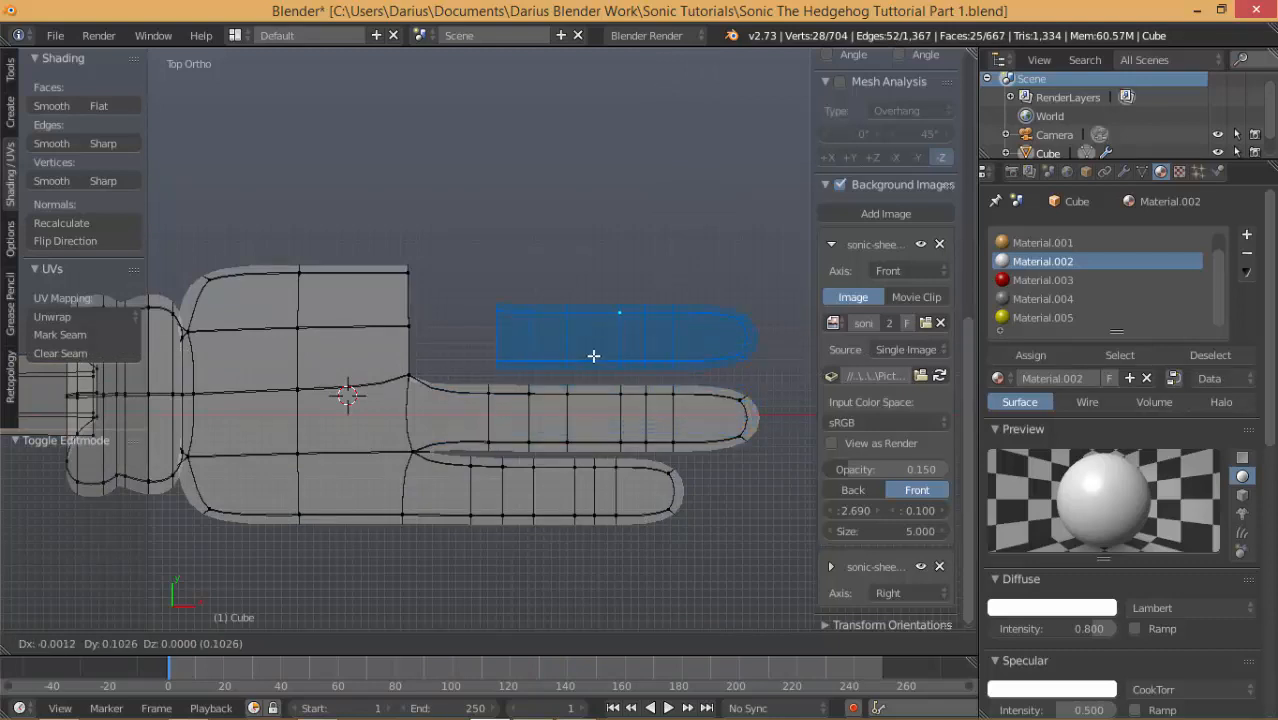
{"action": "left_click", "coordinate": [593, 355]}
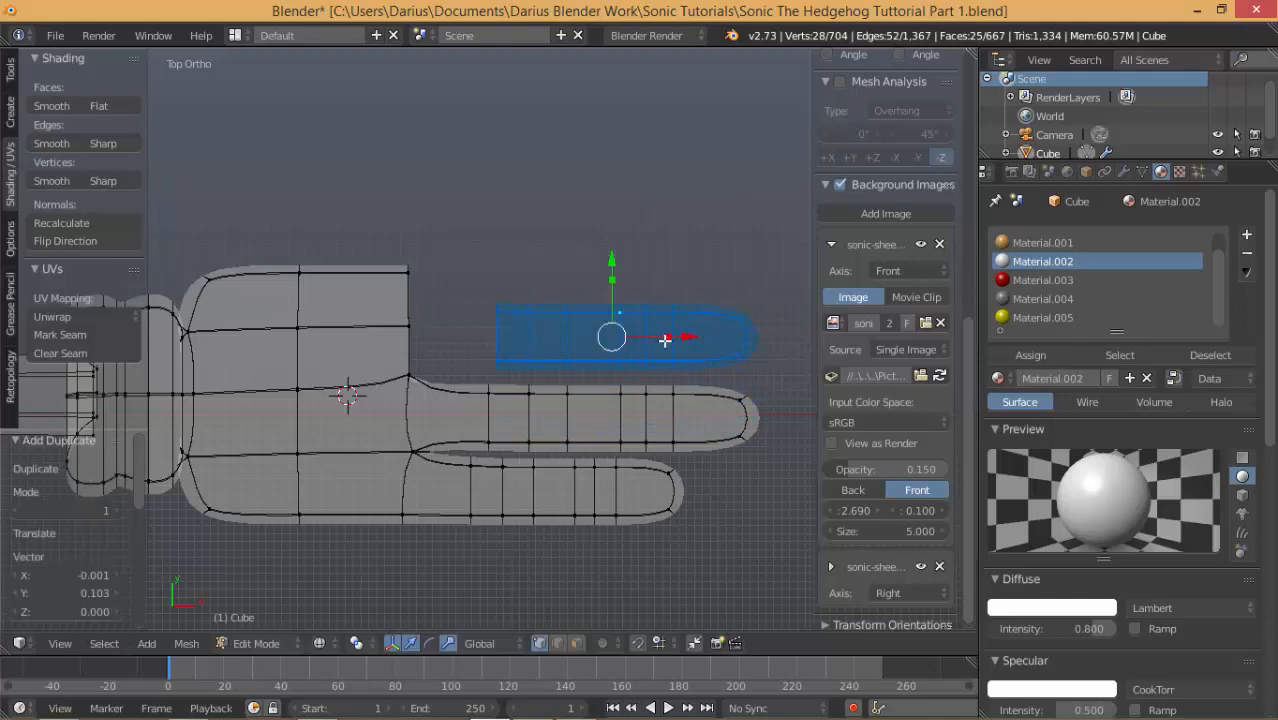
Scale the third finger to about 0.935 along X and move it about -0.026 along X and -0.013 along Y.
{"action": "key", "text": "s"}
{"action": "key", "text": "x"}
{"action": "left_click", "coordinate": [667, 340]}
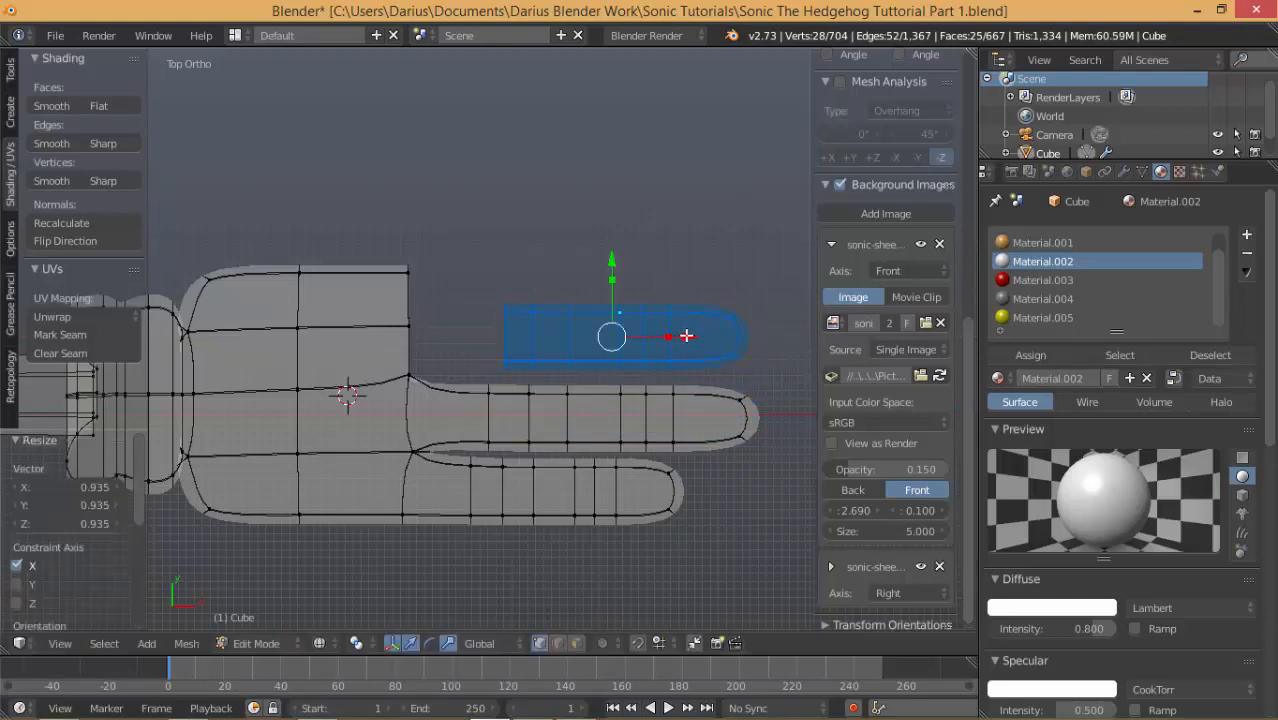
{"action": "key", "text": "g"}
{"action": "key", "text": "x"}
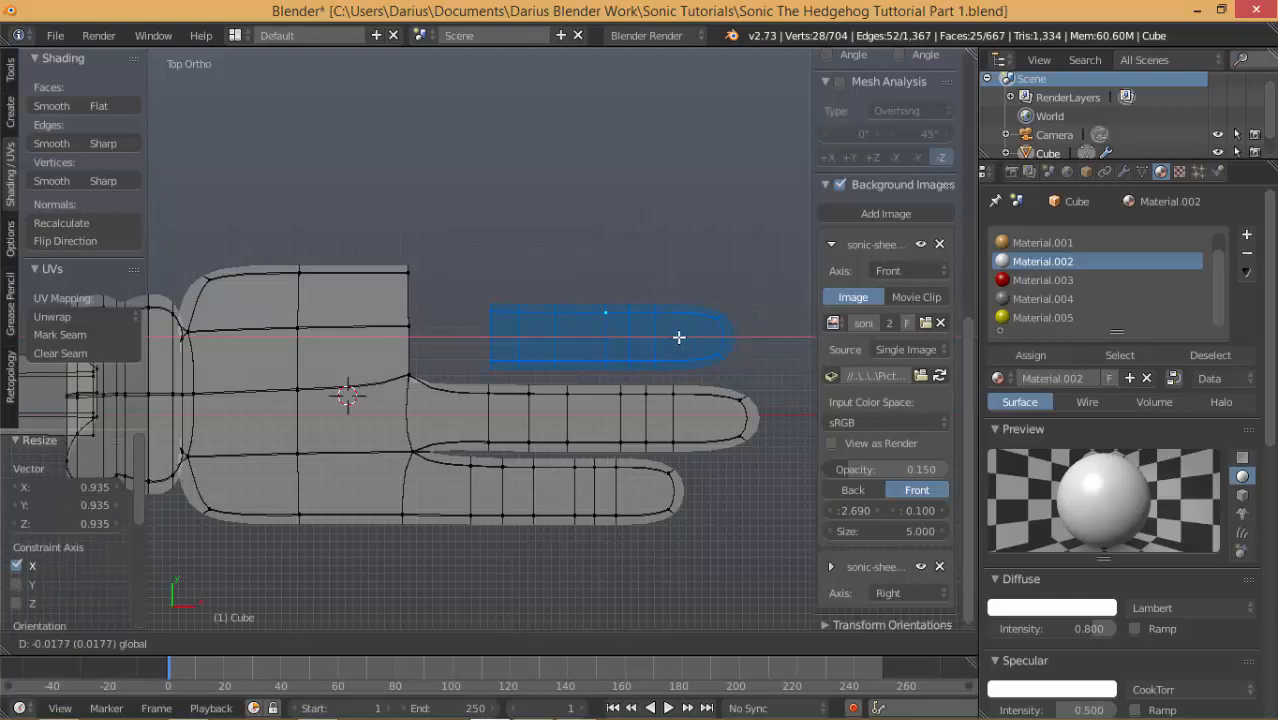
{"action": "left_click", "coordinate": [673, 337]}
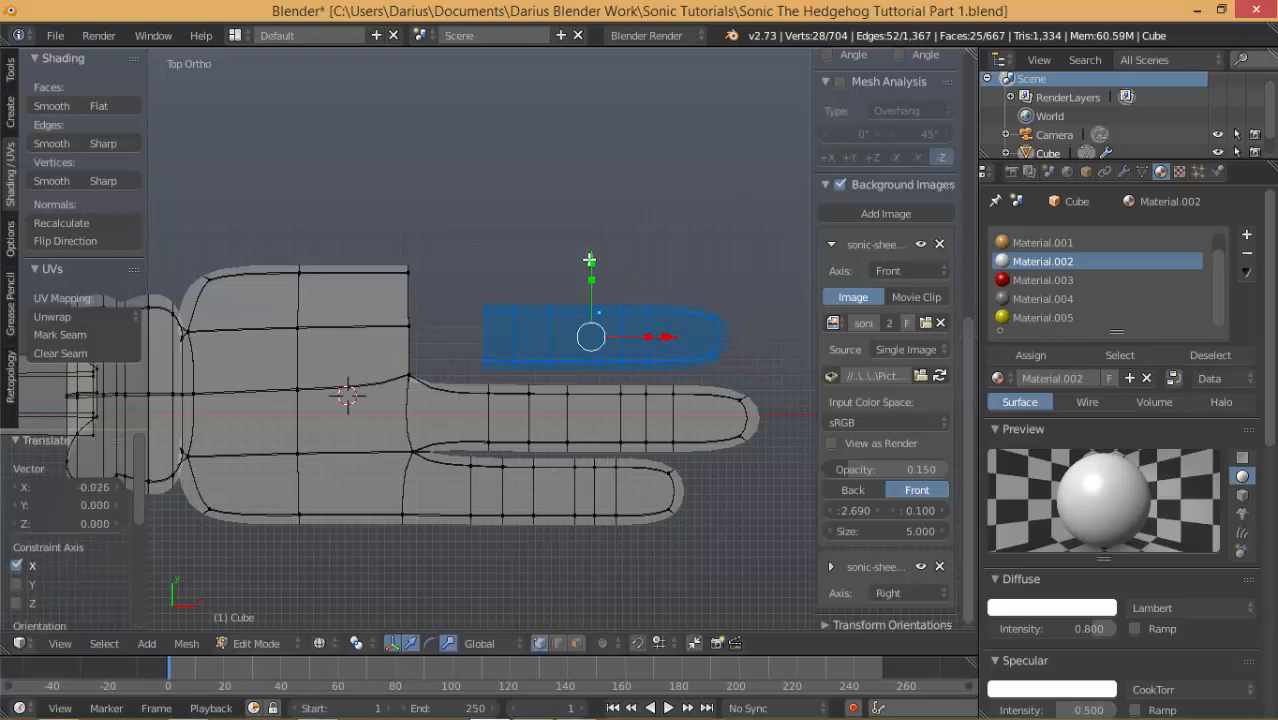
{"action": "left_click_drag", "start_coordinate": [590, 260], "coordinate": [583, 271]}
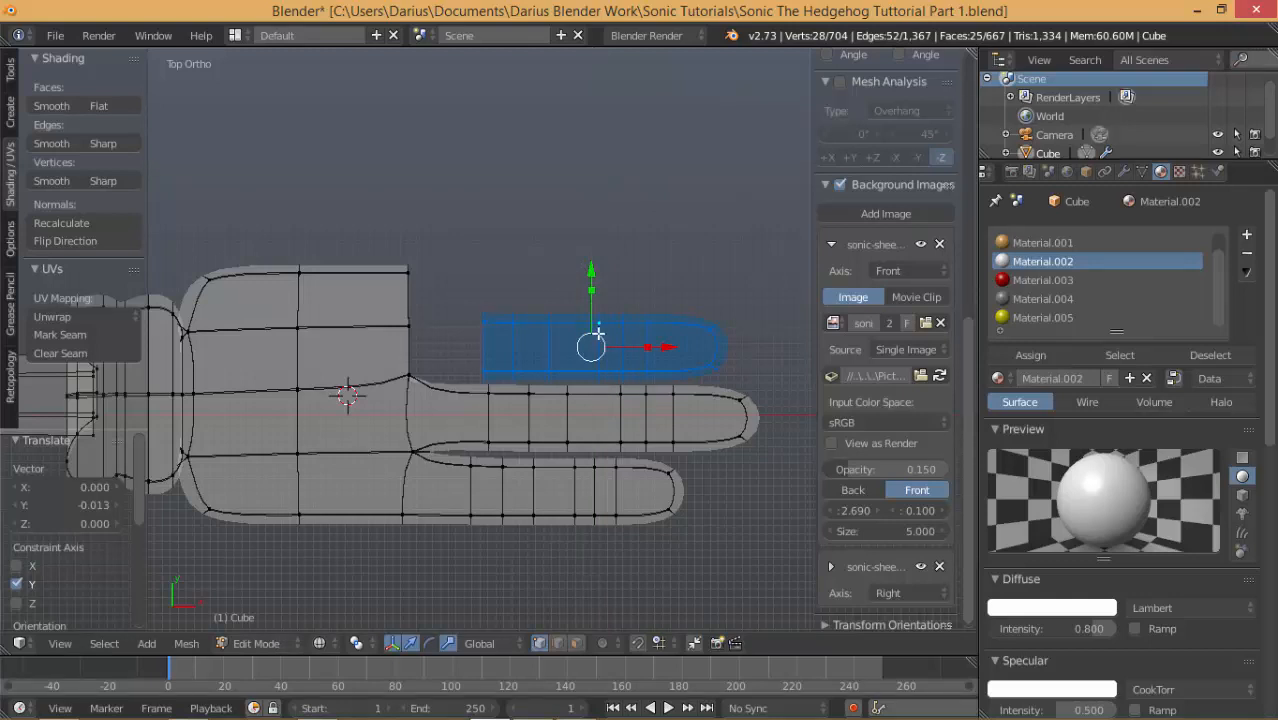
Duplicate the third finger, offset the copy about -0.025 on X and 0.086 on Y, and scale it to about 0.457 along X.
{"action": "key", "text": "shift+d"}
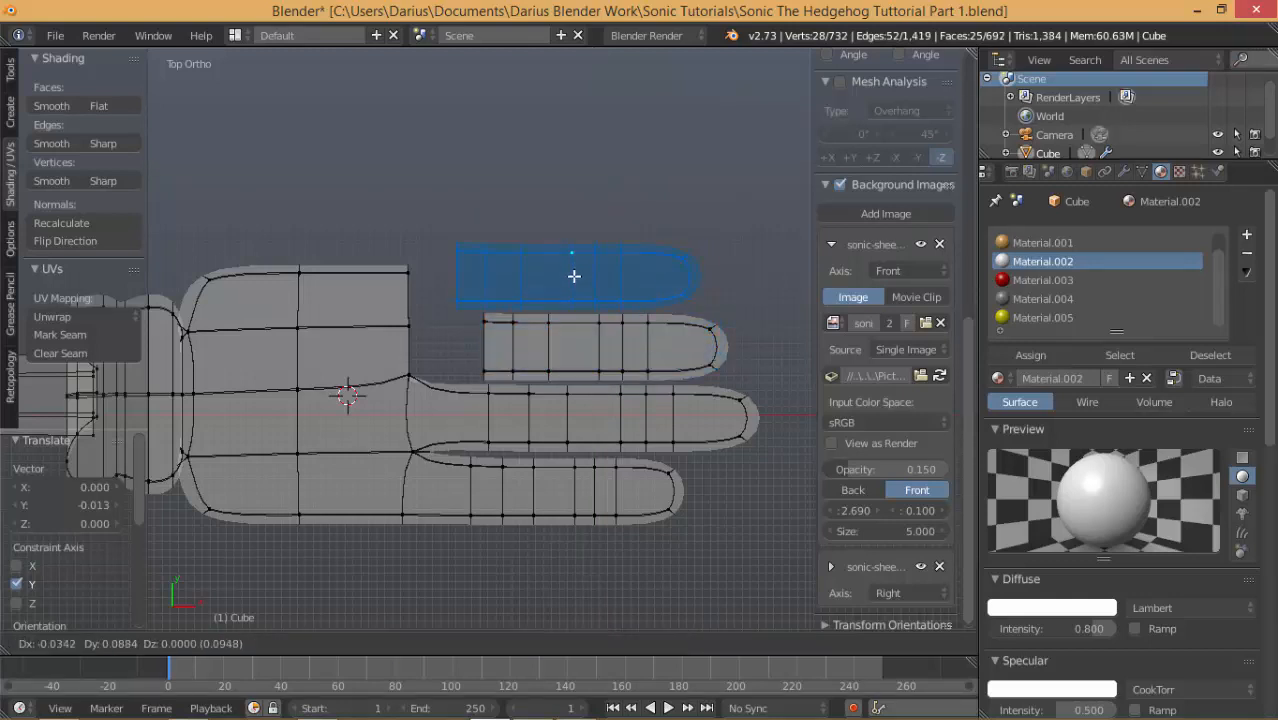
{"action": "left_click", "coordinate": [580, 277]}
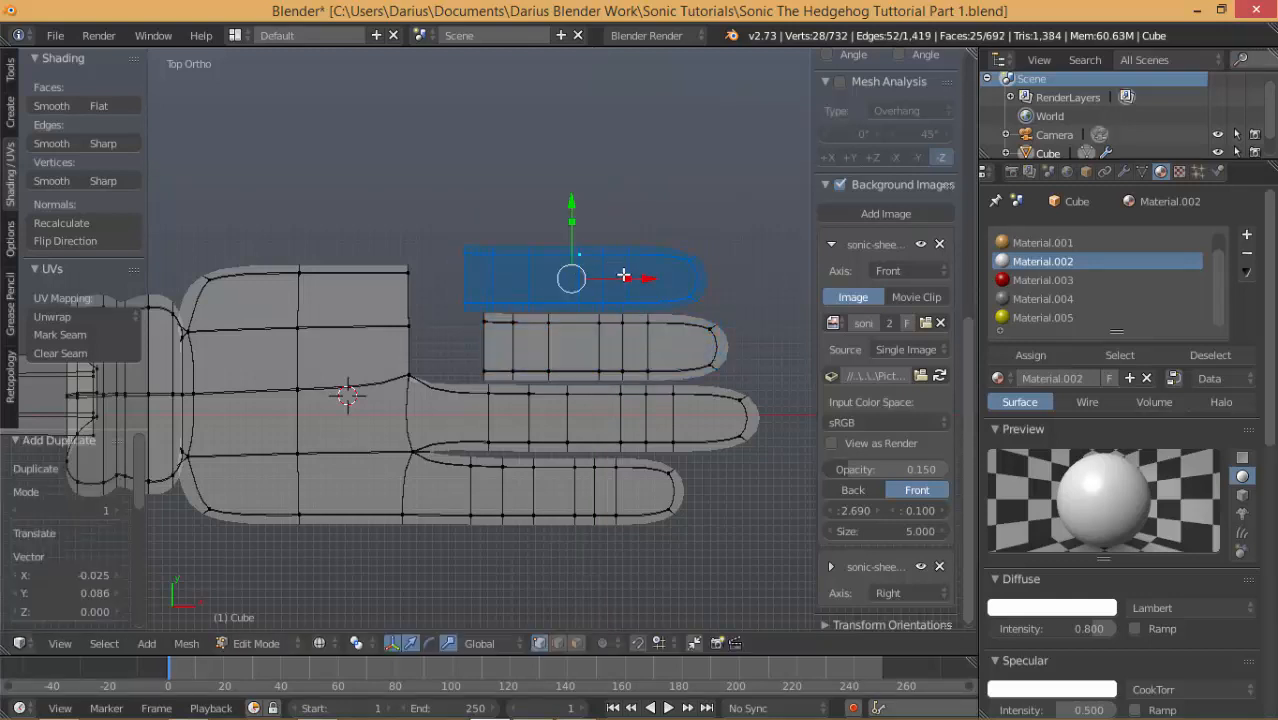
{"action": "key", "text": "s"}
{"action": "key", "text": "x"}
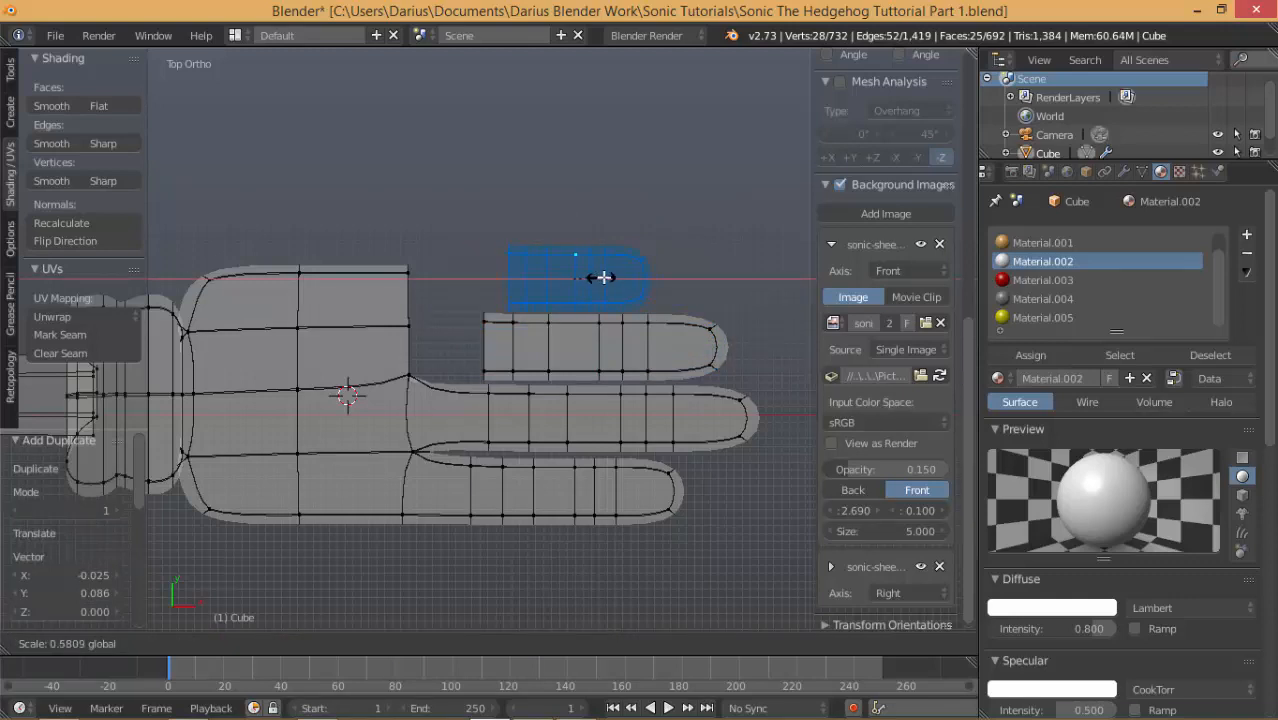
{"action": "left_click", "coordinate": [597, 276]}
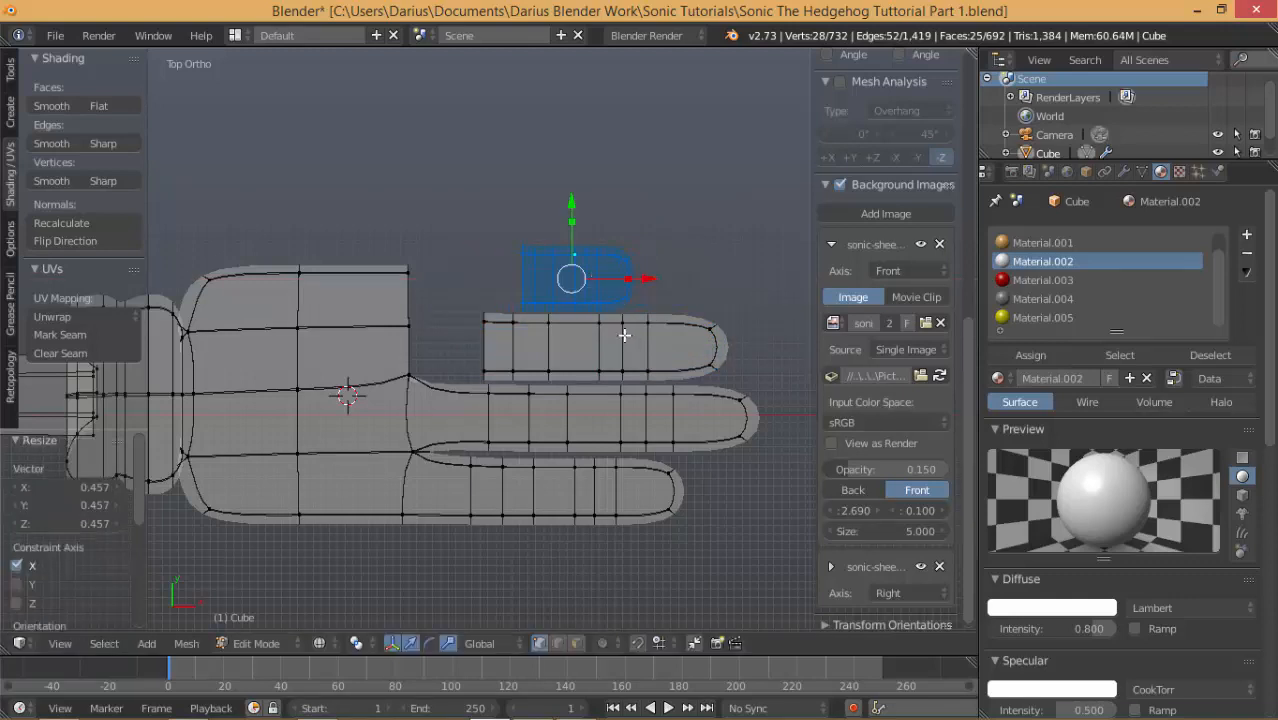
Lengthen the fourth finger by a factor of about 1.688 along X and move it about -0.039 on X and -0.005 on Y.
{"action": "key", "text": "s"}
{"action": "key", "text": "Escape"}
{"action": "key", "text": "s"}
{"action": "key", "text": "x"}
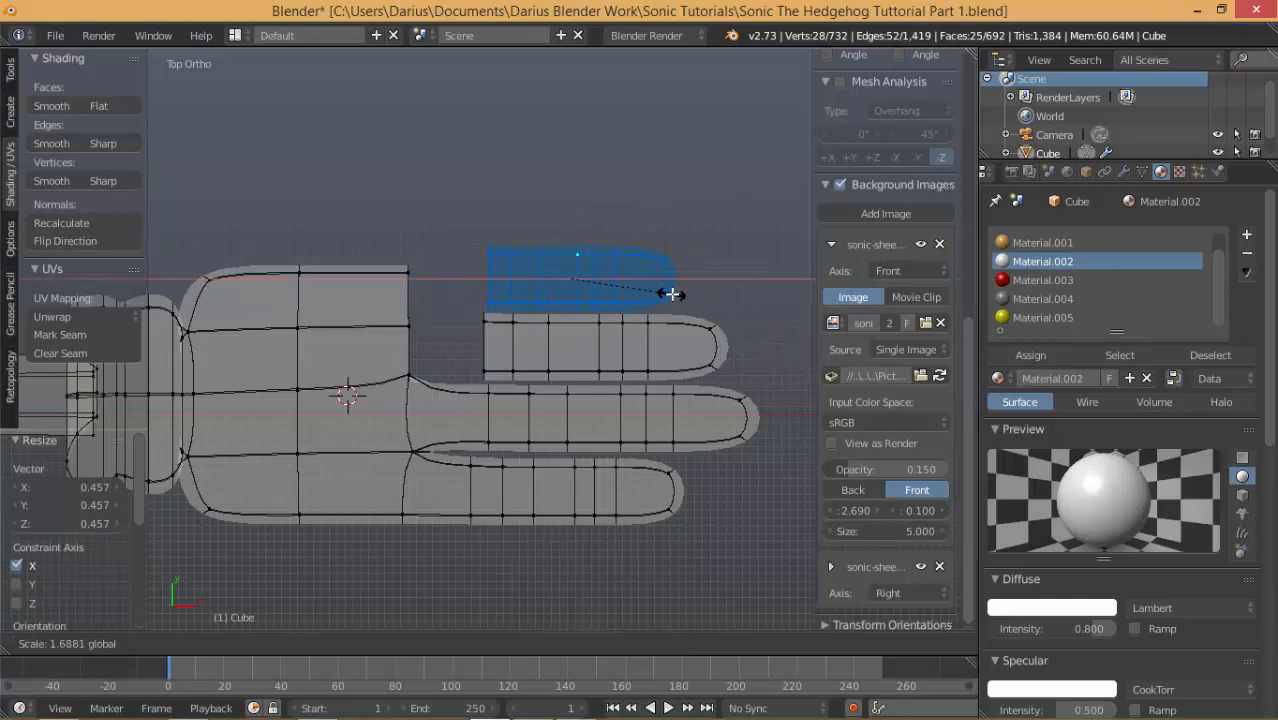
{"action": "left_click", "coordinate": [672, 292]}
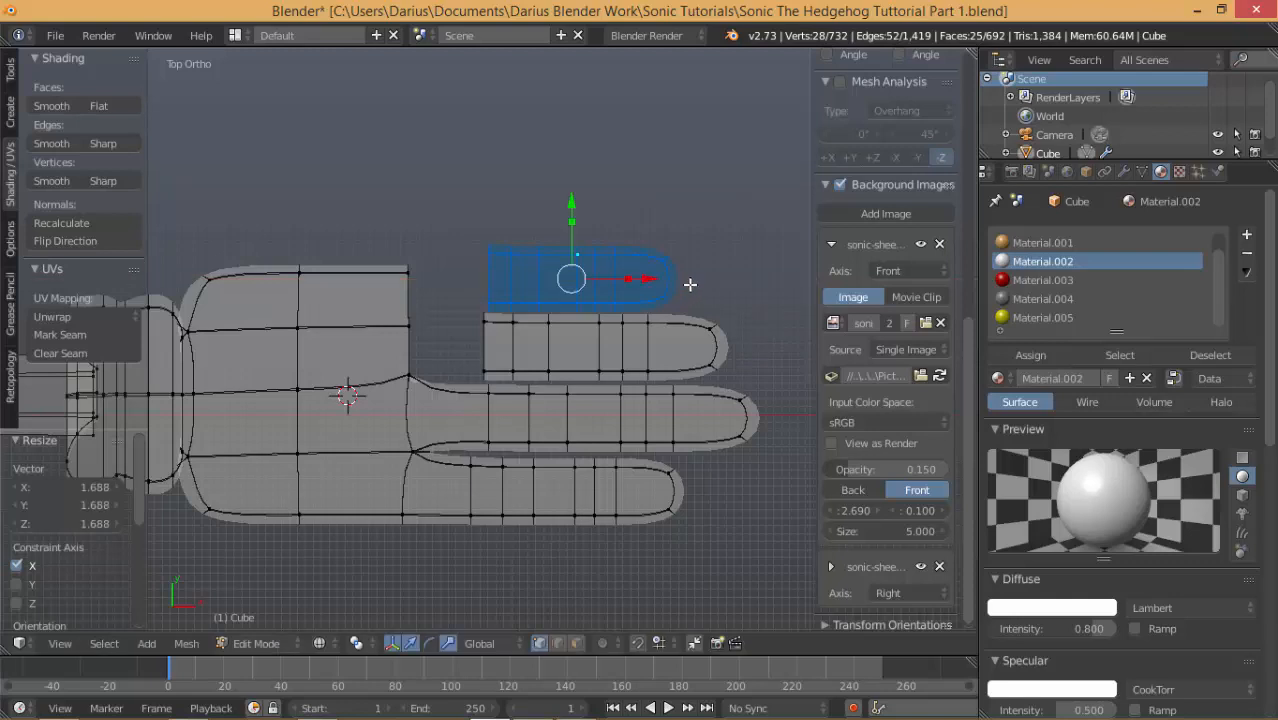
{"action": "key", "text": "g"}
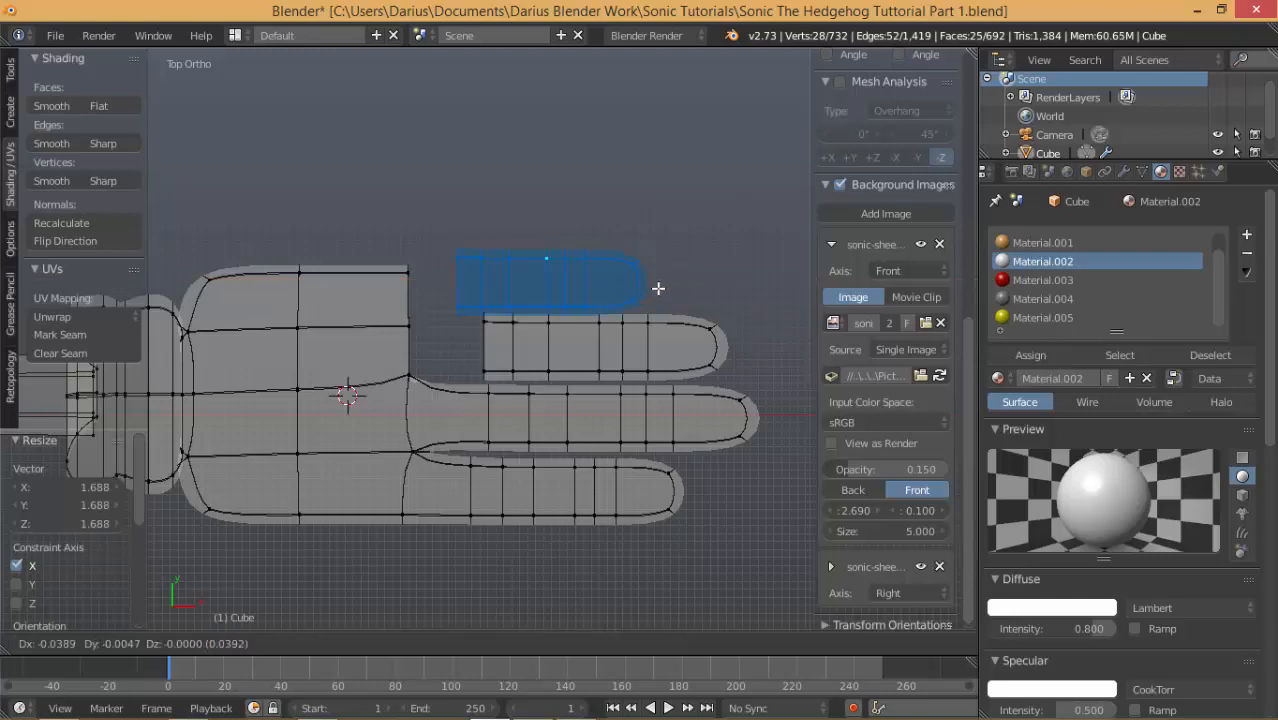
{"action": "left_click", "coordinate": [658, 288]}
Select the whole third finger and move it about -0.007 along Y toward the second finger.
{"action": "right_click", "coordinate": [630, 334]}
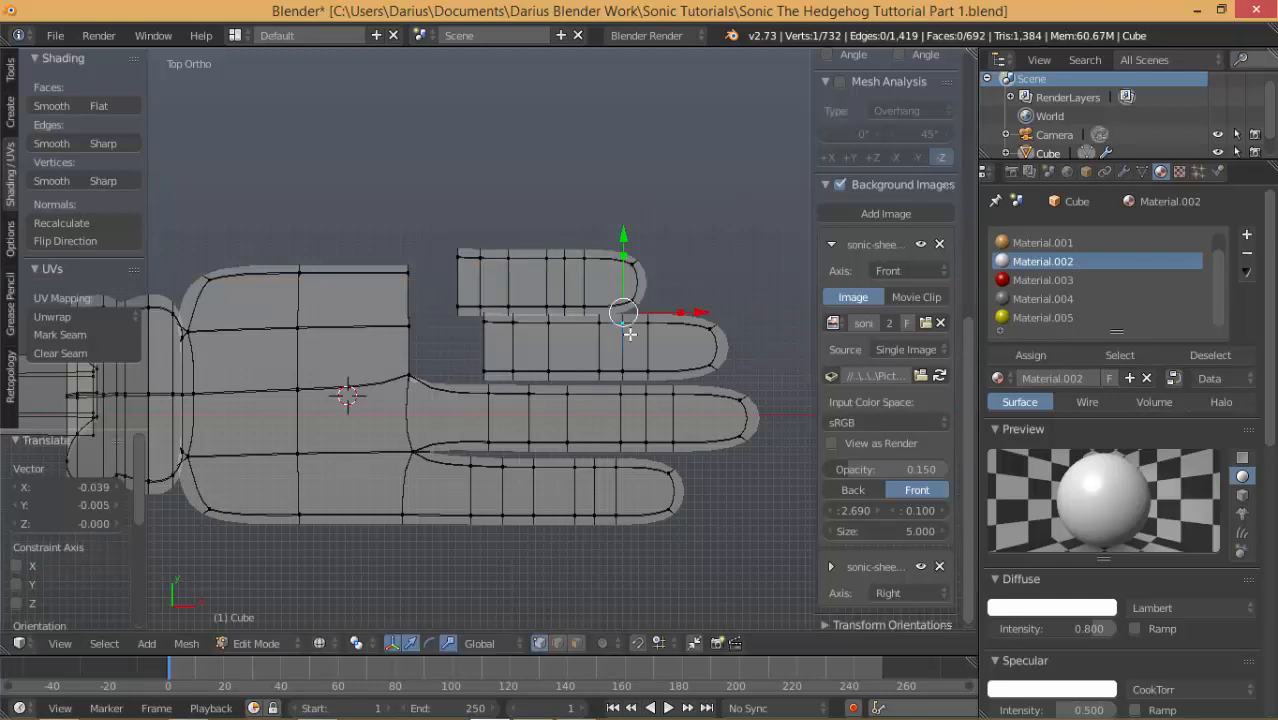
{"action": "key", "text": "ctrl+l"}
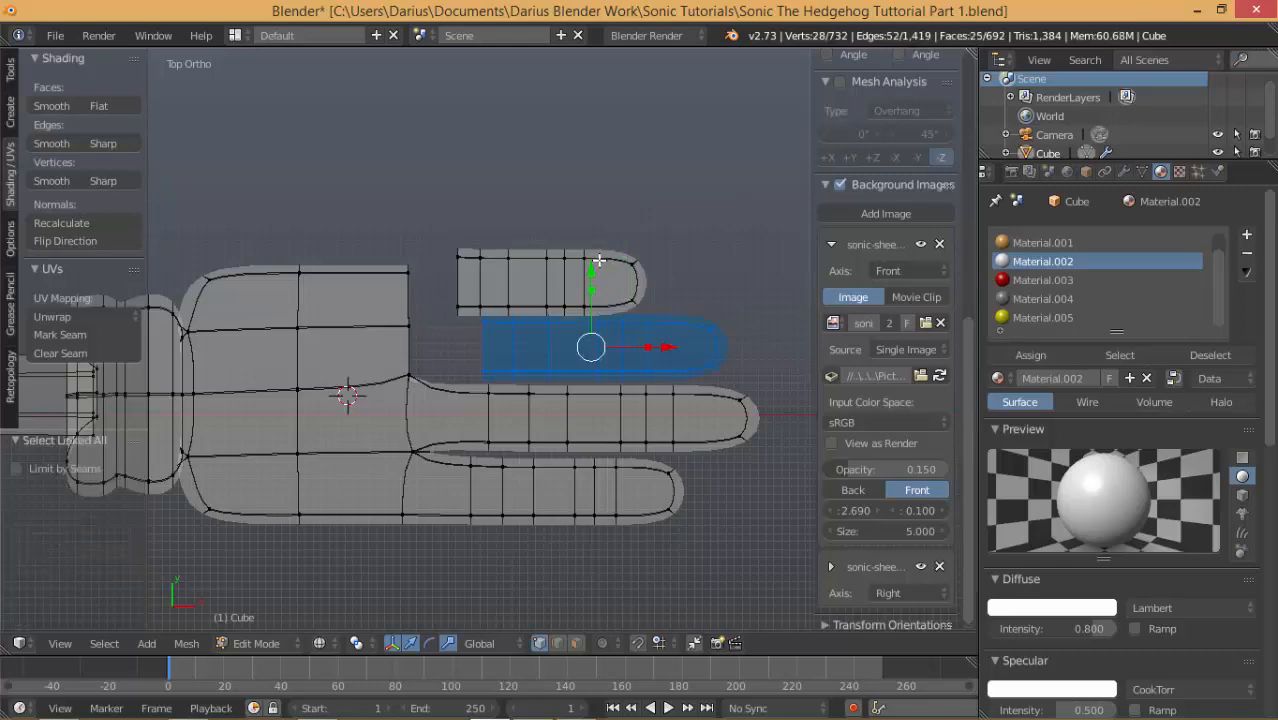
{"action": "left_click_drag", "start_coordinate": [595, 270], "coordinate": [597, 274]}
Bridge the third finger's base to the palm's opening with a four-vertex face on the side facing the fourth finger.
{"action": "middle_click_drag", "start_coordinate": [509, 383], "coordinate": [500, 317]}
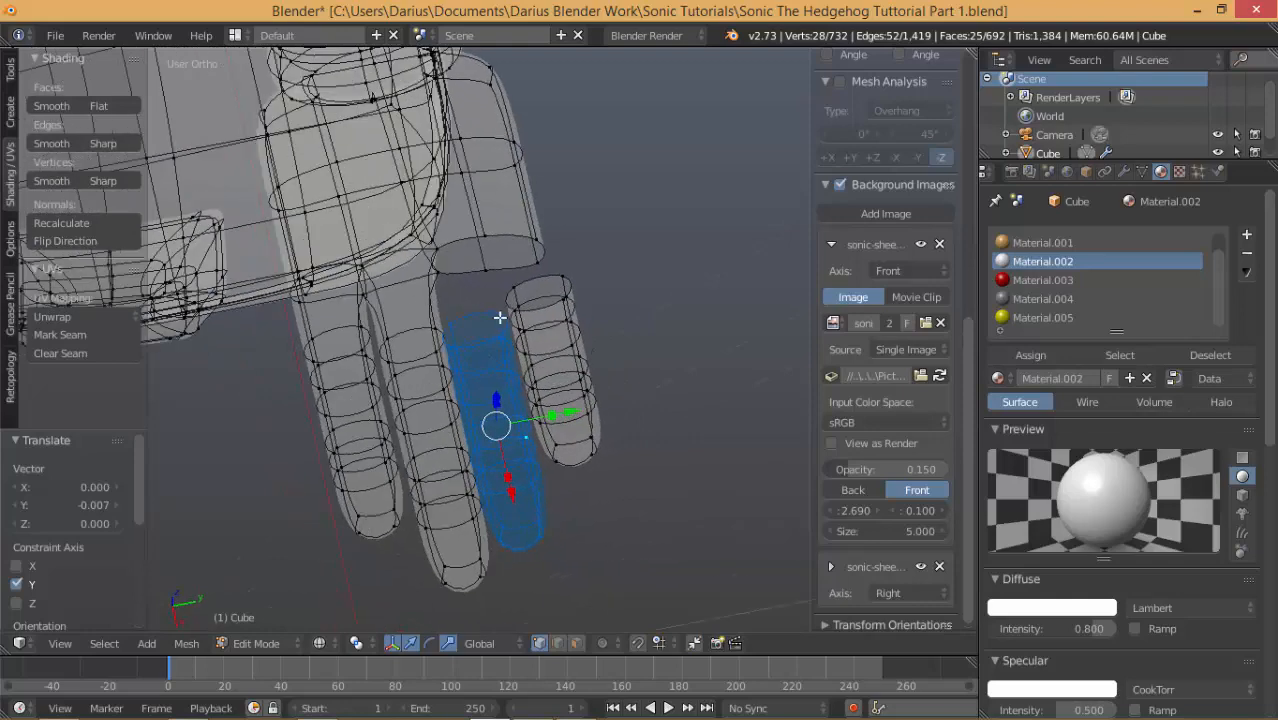
{"action": "right_click", "coordinate": [500, 317]}
{"action": "scroll", "coordinate": [502, 320], "scroll_direction": "up", "scroll_amount": 3}
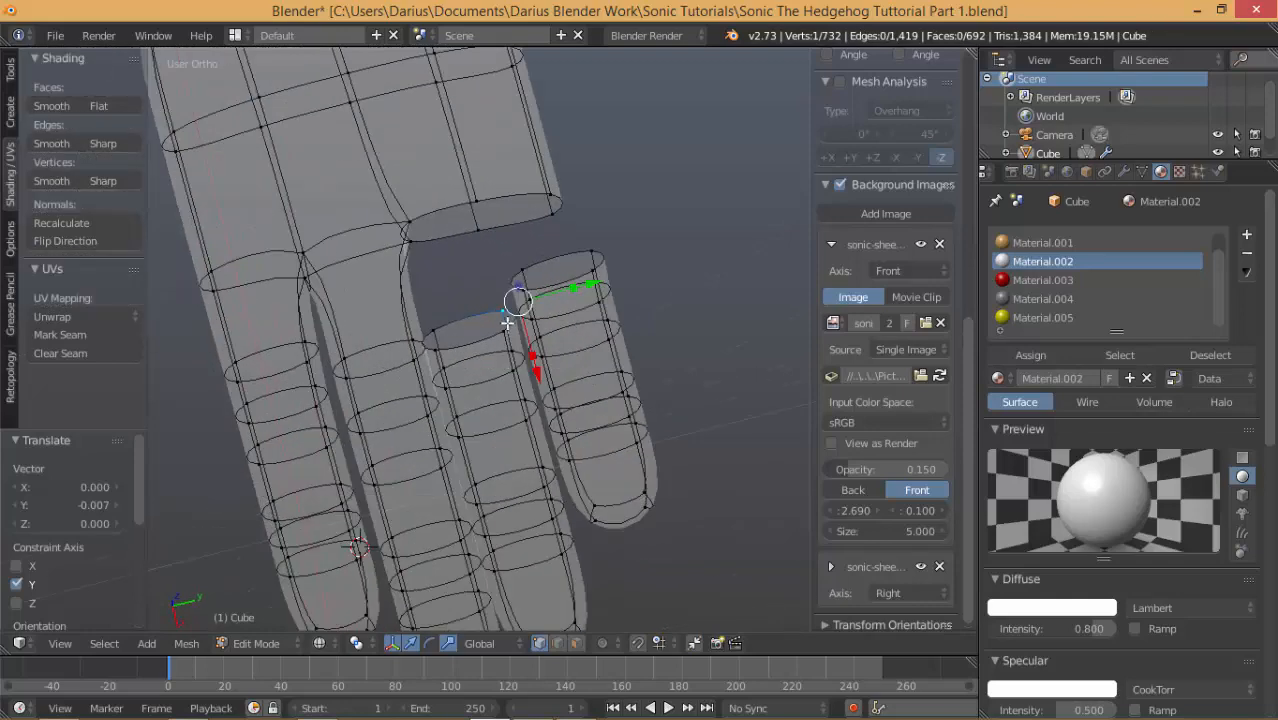
{"action": "right_click", "coordinate": [499, 330], "text": "shift"}
{"action": "right_click", "coordinate": [476, 220], "text": "shift"}
{"action": "right_click", "coordinate": [476, 234], "text": "shift"}
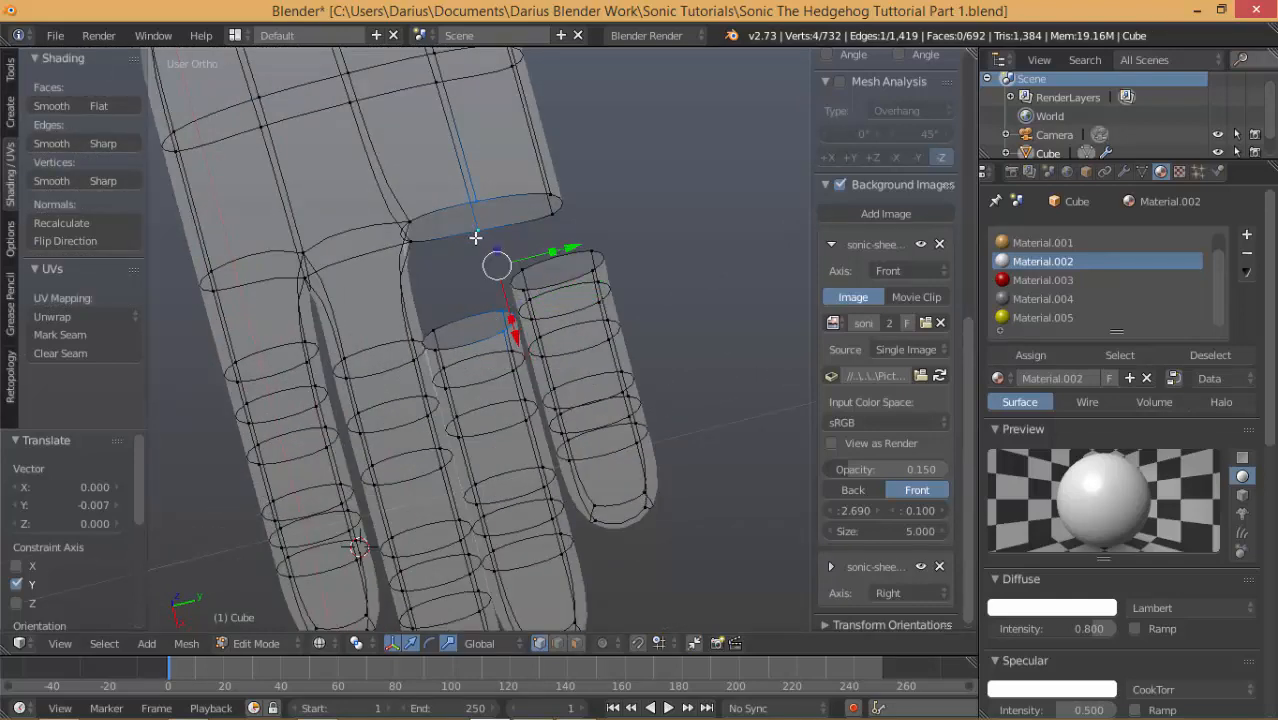
{"action": "key", "text": "f"}
Fill the gap between the third finger and the palm on the upper side with a four-vertex face.
{"action": "middle_click_drag", "start_coordinate": [496, 266], "coordinate": [487, 326]}
{"action": "right_click", "coordinate": [440, 311]}
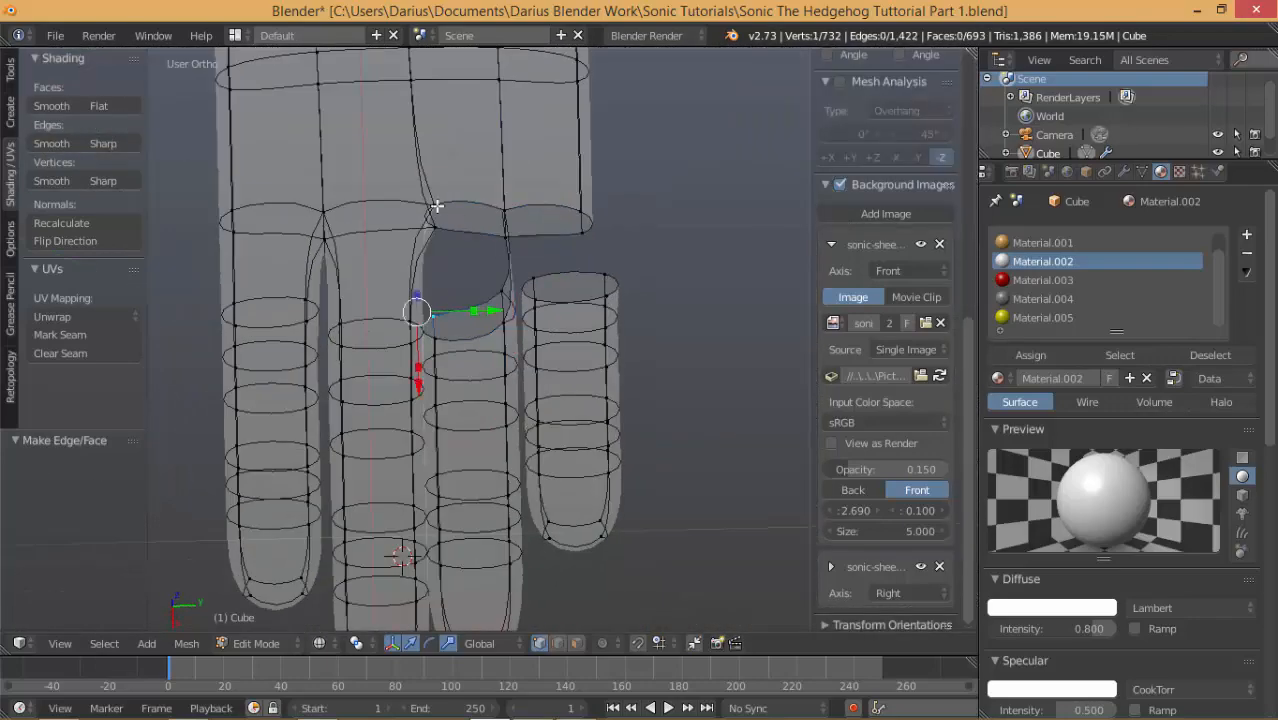
{"action": "right_click", "coordinate": [436, 207], "text": "shift"}
{"action": "right_click", "coordinate": [504, 211], "text": "shift"}
{"action": "right_click", "coordinate": [500, 290], "text": "shift"}
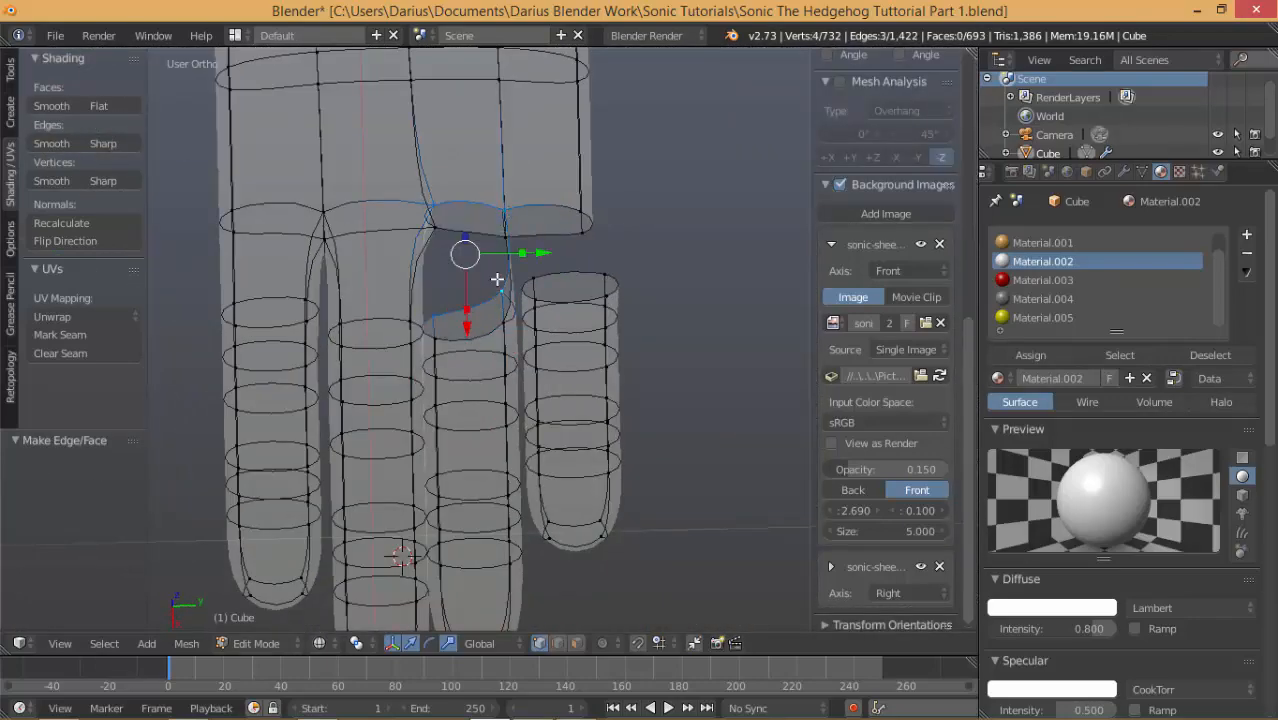
{"action": "key", "text": "f"}
Close the third finger's remaining gaps to the palm with two four-vertex faces, on the underside and on the side facing the second finger.
{"action": "key", "text": "z"}
{"action": "mouse_move", "coordinate": [497, 277]}
{"action": "middle_mouse_down"}
{"action": "mouse_move", "coordinate": [510, 300]}
{"action": "mouse_move", "coordinate": [444, 243]}
{"action": "mouse_move", "coordinate": [505, 310]}
{"action": "middle_mouse_up"}
{"action": "right_click", "coordinate": [510, 316]}
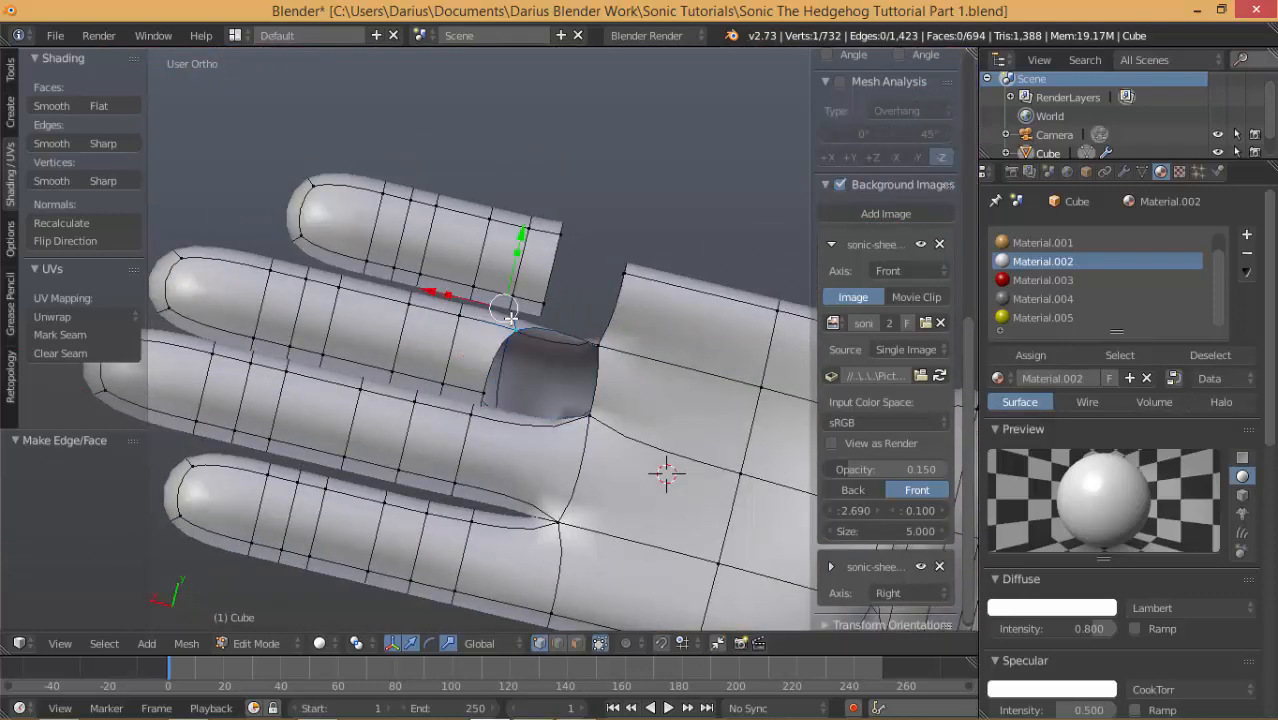
{"action": "right_click", "coordinate": [483, 385], "text": "shift"}
{"action": "right_click", "coordinate": [600, 353], "text": "shift"}
{"action": "right_click", "coordinate": [595, 403], "text": "shift"}
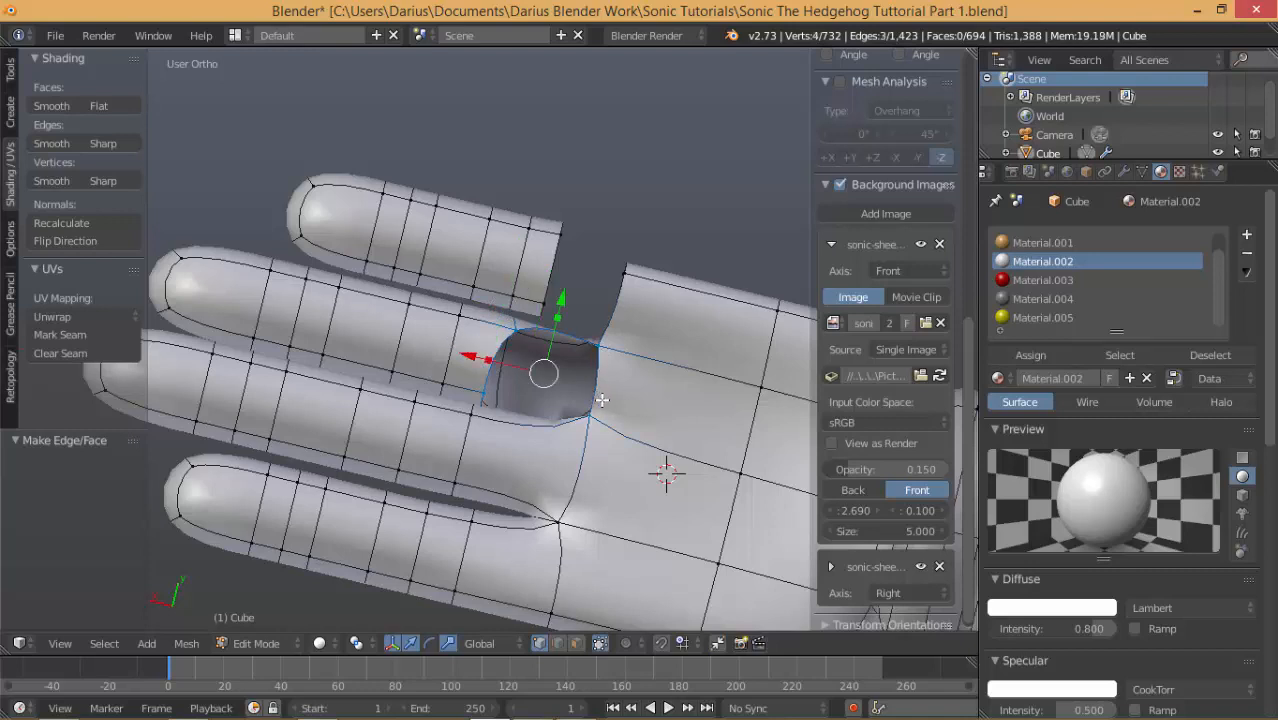
{"action": "key", "text": "f"}
{"action": "middle_click_drag", "start_coordinate": [459, 355], "coordinate": [501, 372]}
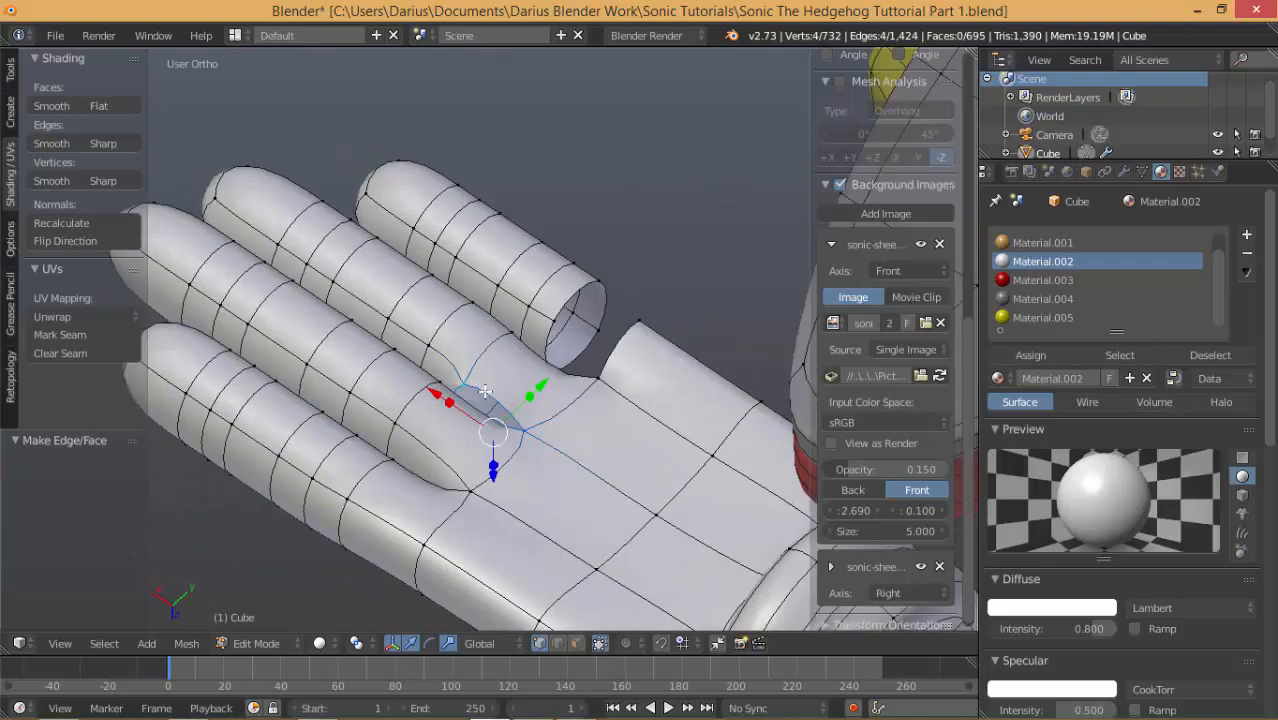
{"action": "key", "text": "f"}
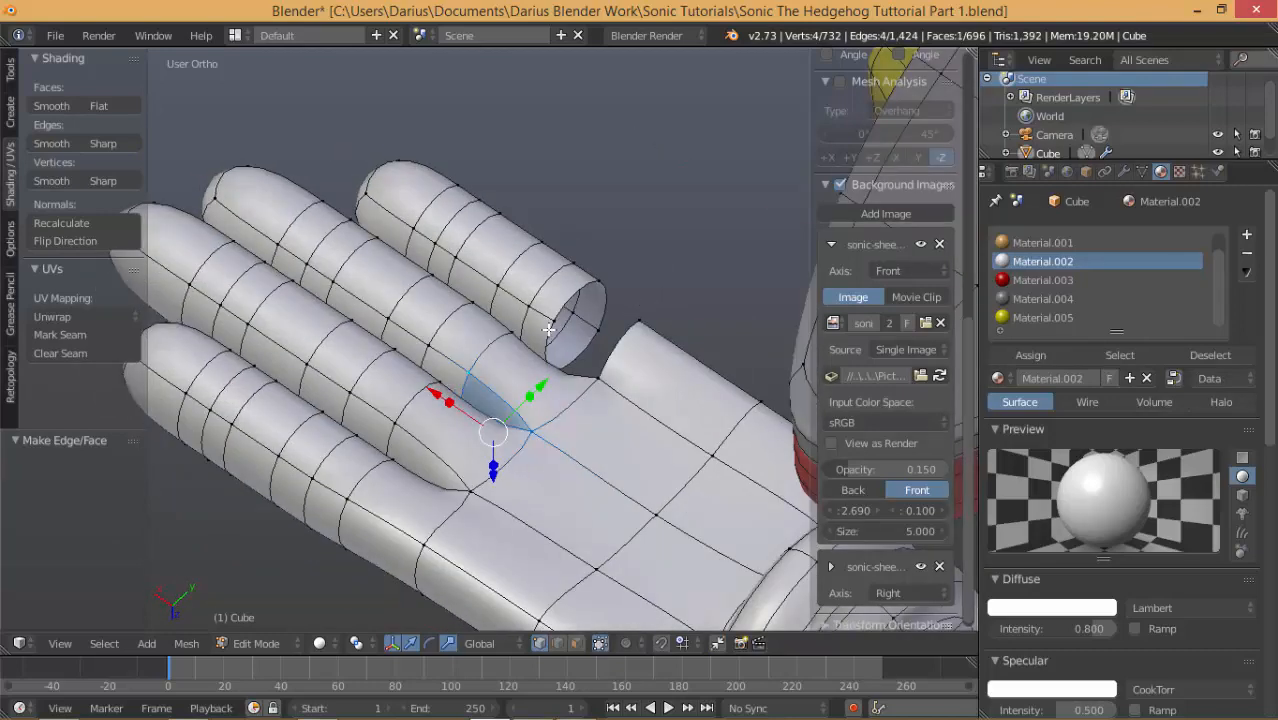
Select the four vertices on the palm's outer edge beside the fourth finger and move them about 0.018 along Y.
{"action": "mouse_move", "coordinate": [495, 393]}
{"action": "middle_mouse_down"}
{"action": "mouse_move", "coordinate": [599, 491]}
{"action": "mouse_move", "coordinate": [526, 444]}
{"action": "mouse_move", "coordinate": [548, 434]}
{"action": "mouse_move", "coordinate": [553, 380]}
{"action": "mouse_move", "coordinate": [483, 393]}
{"action": "middle_mouse_up"}
{"action": "middle_click_drag", "start_coordinate": [549, 431], "coordinate": [558, 394]}
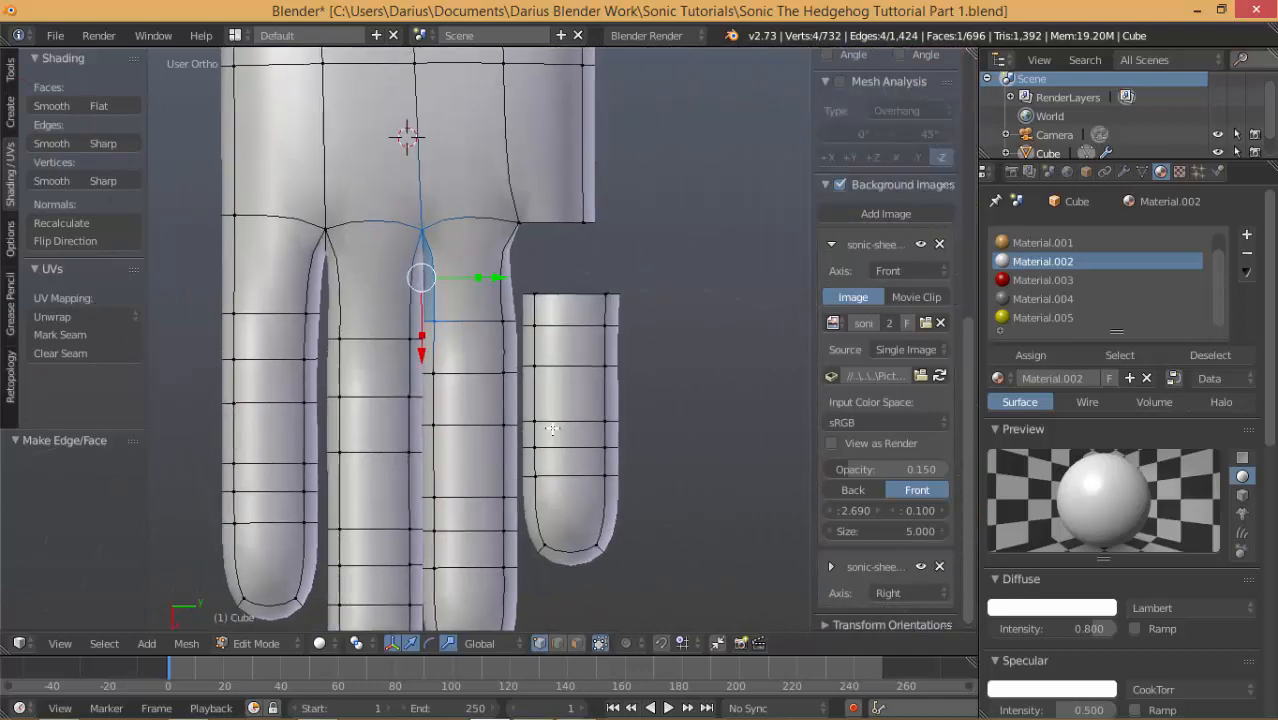
{"action": "middle_click_drag", "start_coordinate": [539, 348], "coordinate": [530, 320]}
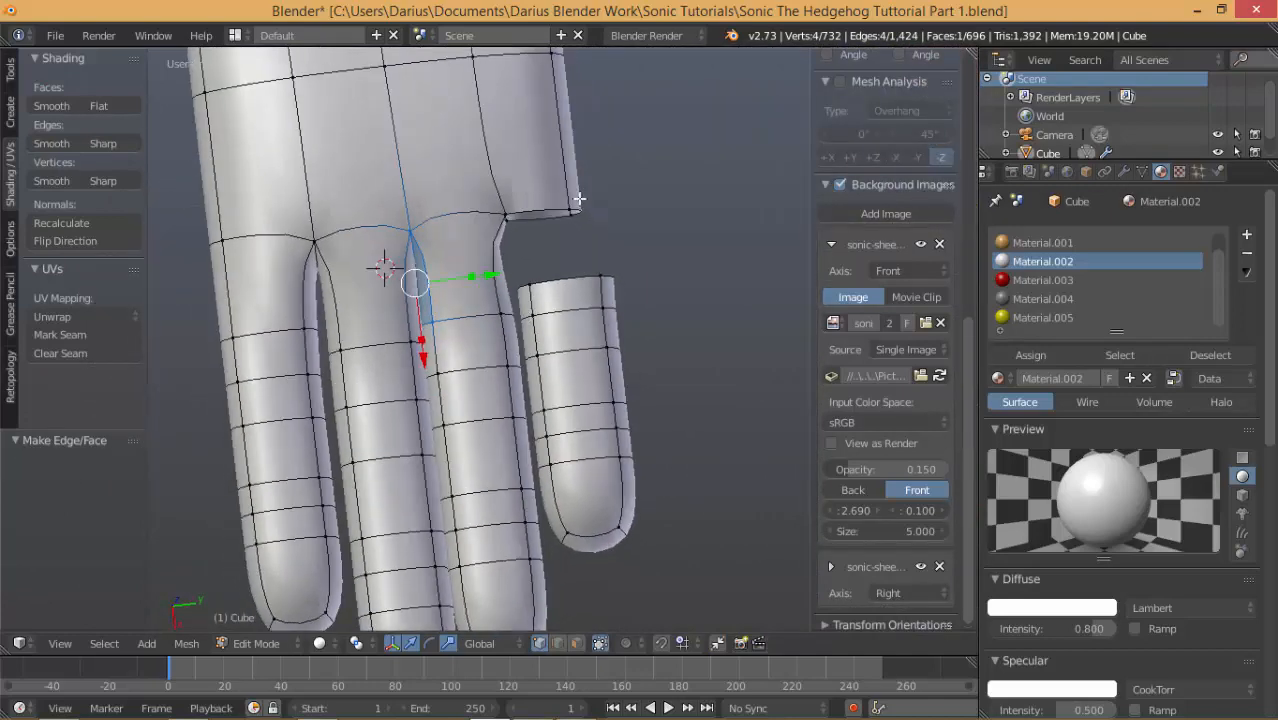
{"action": "mouse_move", "coordinate": [579, 199]}
{"action": "middle_mouse_down"}
{"action": "mouse_move", "coordinate": [566, 241]}
{"action": "mouse_move", "coordinate": [565, 185]}
{"action": "middle_mouse_up"}
{"action": "right_click", "coordinate": [655, 312]}
{"action": "right_click", "coordinate": [655, 354], "text": "shift"}
{"action": "right_click", "coordinate": [574, 313], "text": "shift"}
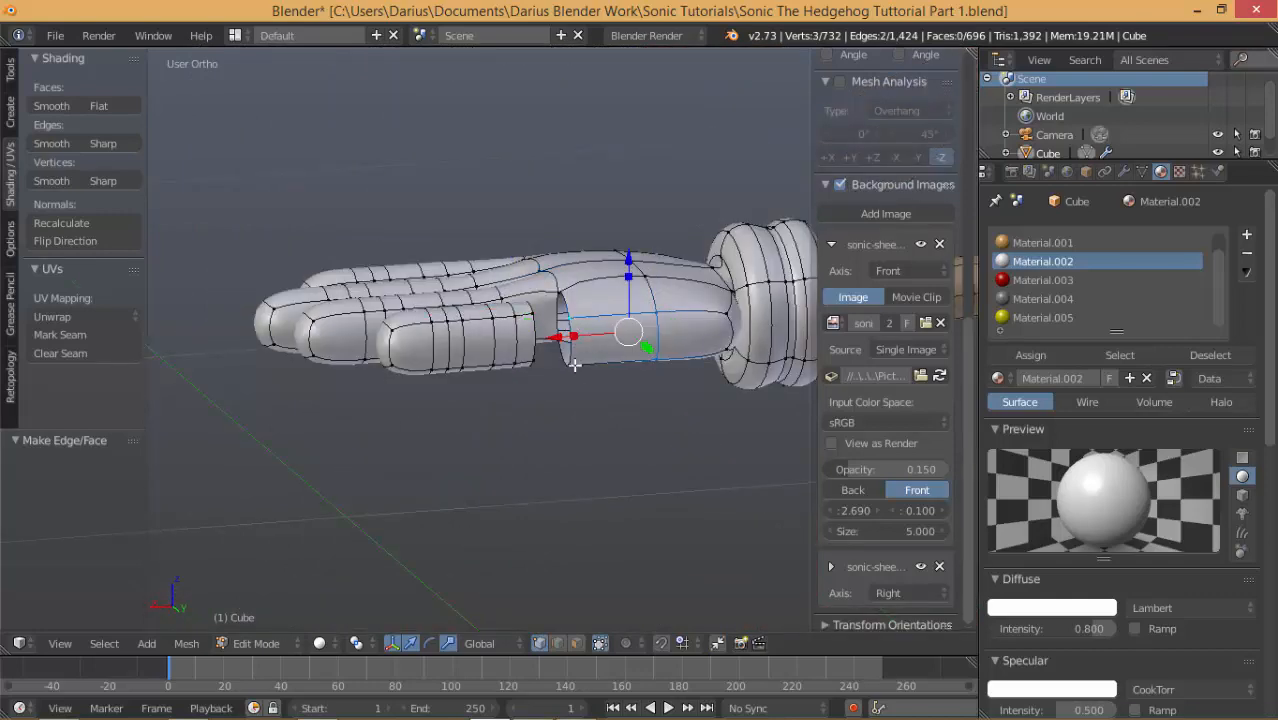
{"action": "right_click", "coordinate": [575, 362], "text": "shift"}
{"action": "middle_click_drag", "start_coordinate": [657, 328], "coordinate": [549, 347]}
{"action": "key", "text": "g"}
{"action": "left_click", "coordinate": [672, 367]}
Bridge the fourth finger's base to the palm's opening with a four-vertex face on the upper side.
{"action": "right_click", "coordinate": [566, 345]}
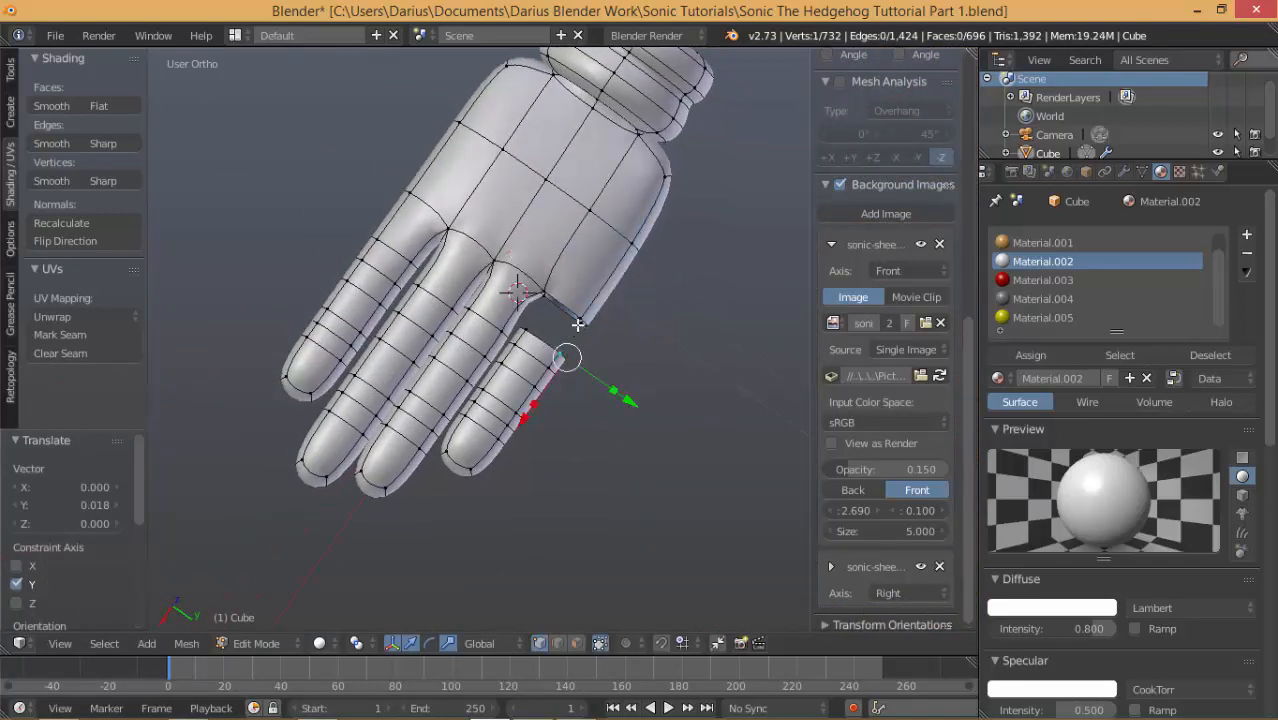
{"action": "right_click", "coordinate": [580, 320], "text": "shift"}
{"action": "right_click", "coordinate": [543, 291], "text": "shift"}
{"action": "right_click", "coordinate": [527, 330], "text": "shift"}
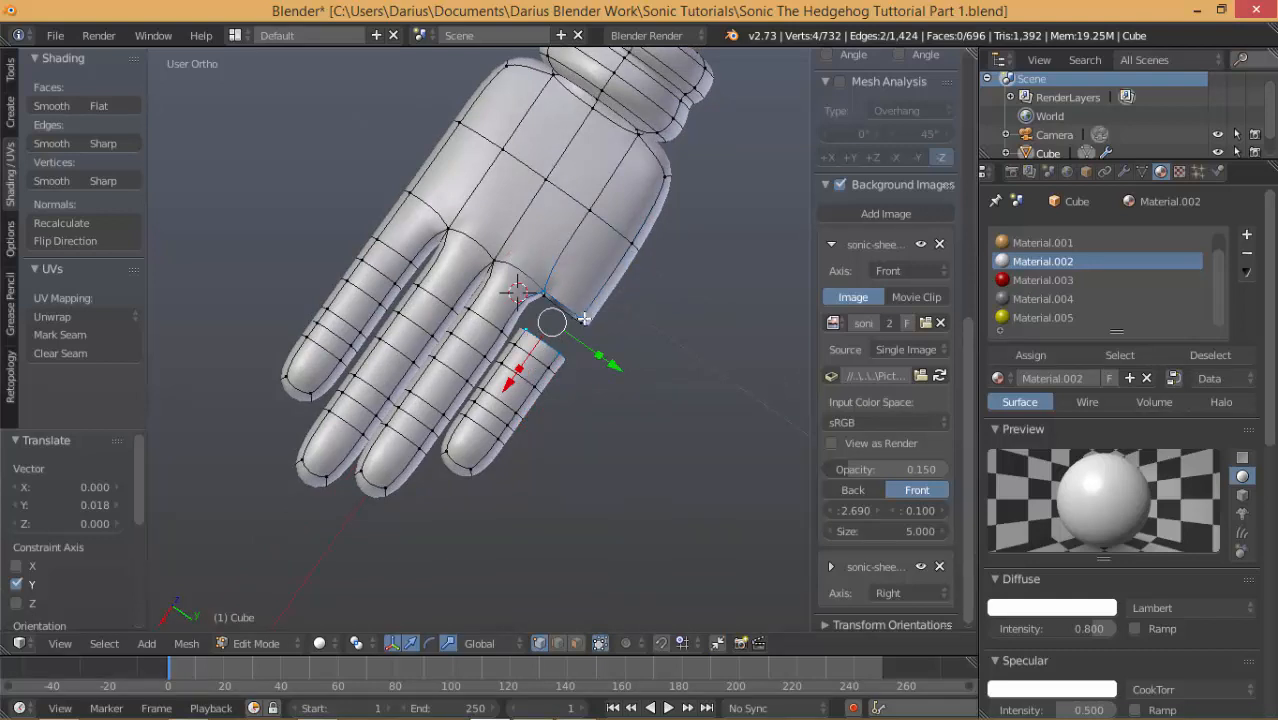
{"action": "key", "text": "f"}
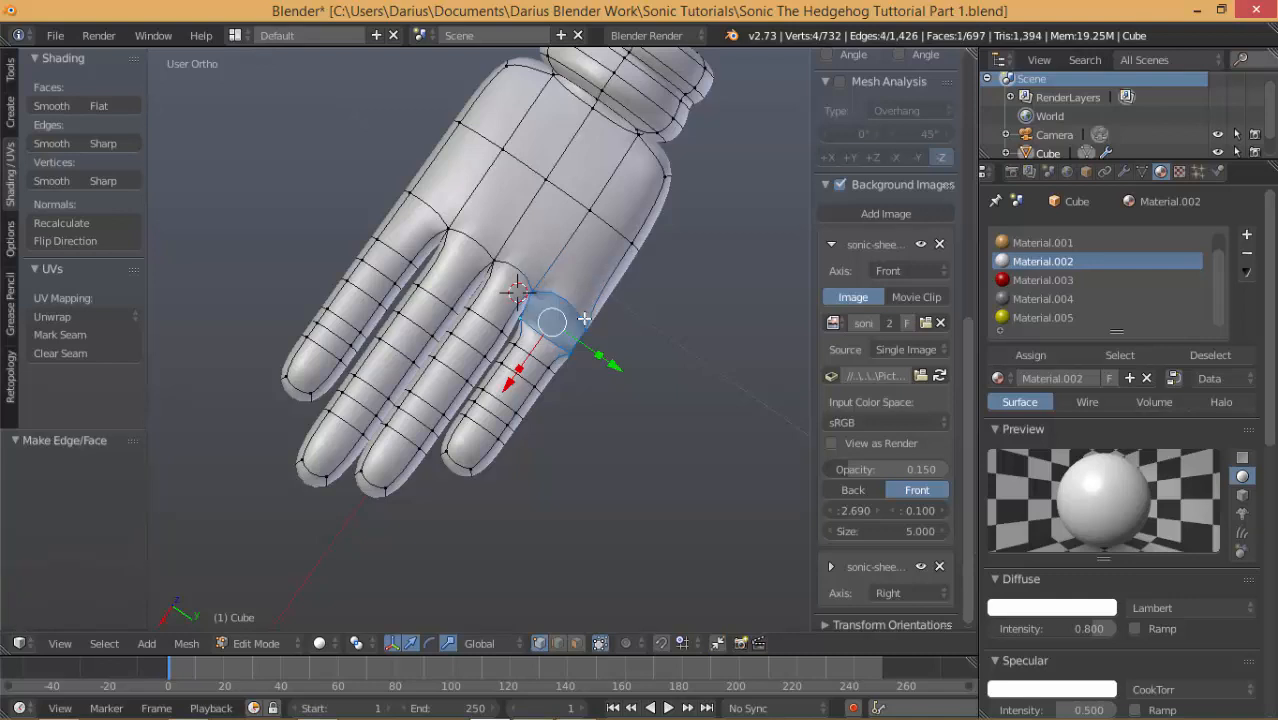
Fill the three remaining gaps around the fourth finger's base with faces joining it to the palm.
{"action": "middle_click_drag", "start_coordinate": [539, 342], "coordinate": [437, 233]}
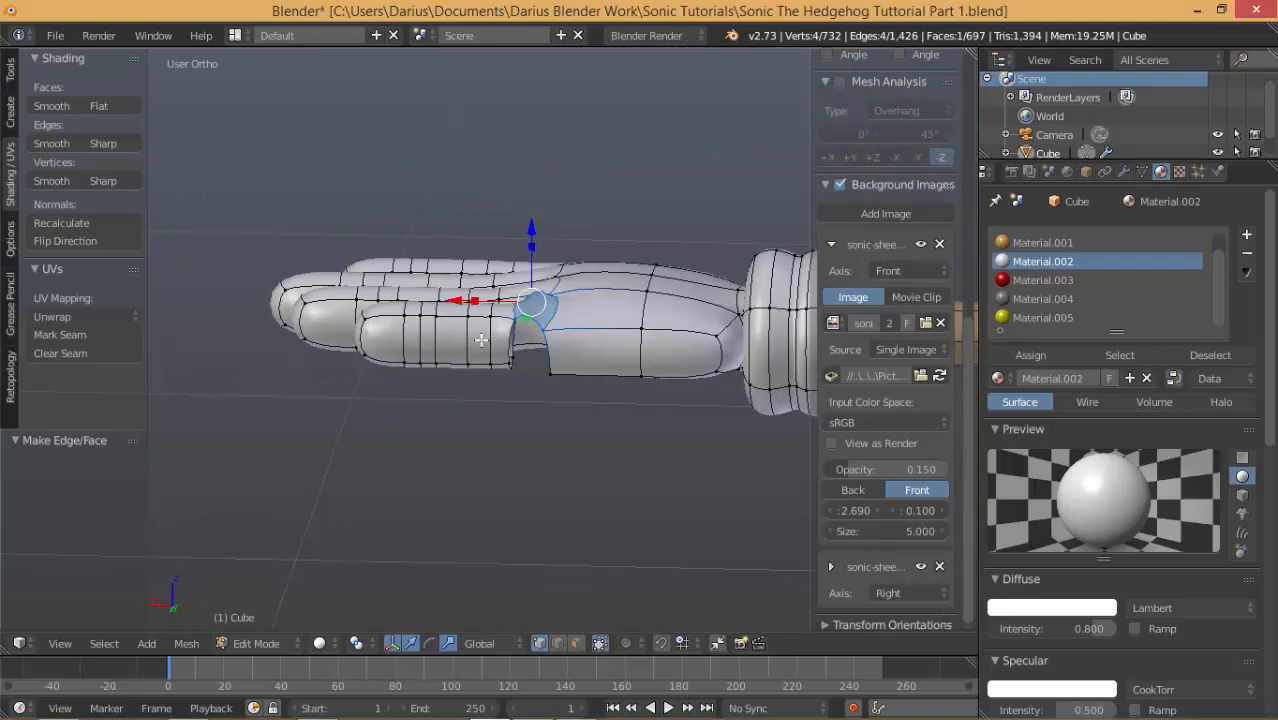
{"action": "scroll", "coordinate": [537, 343], "scroll_direction": "up", "scroll_amount": 1}
{"action": "right_click", "coordinate": [542, 317]}
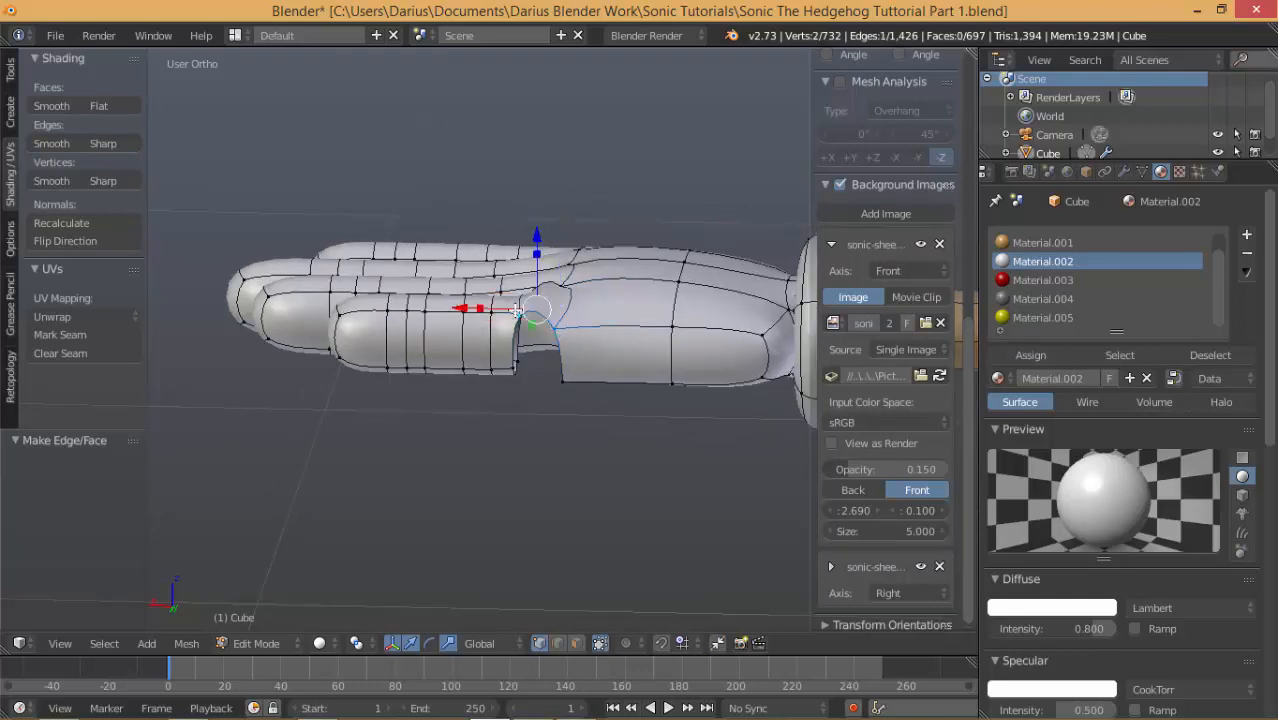
{"action": "mouse_move", "coordinate": [548, 383]}
{"action": "middle_mouse_down"}
{"action": "mouse_move", "coordinate": [530, 229]}
{"action": "mouse_move", "coordinate": [570, 370]}
{"action": "middle_mouse_up"}
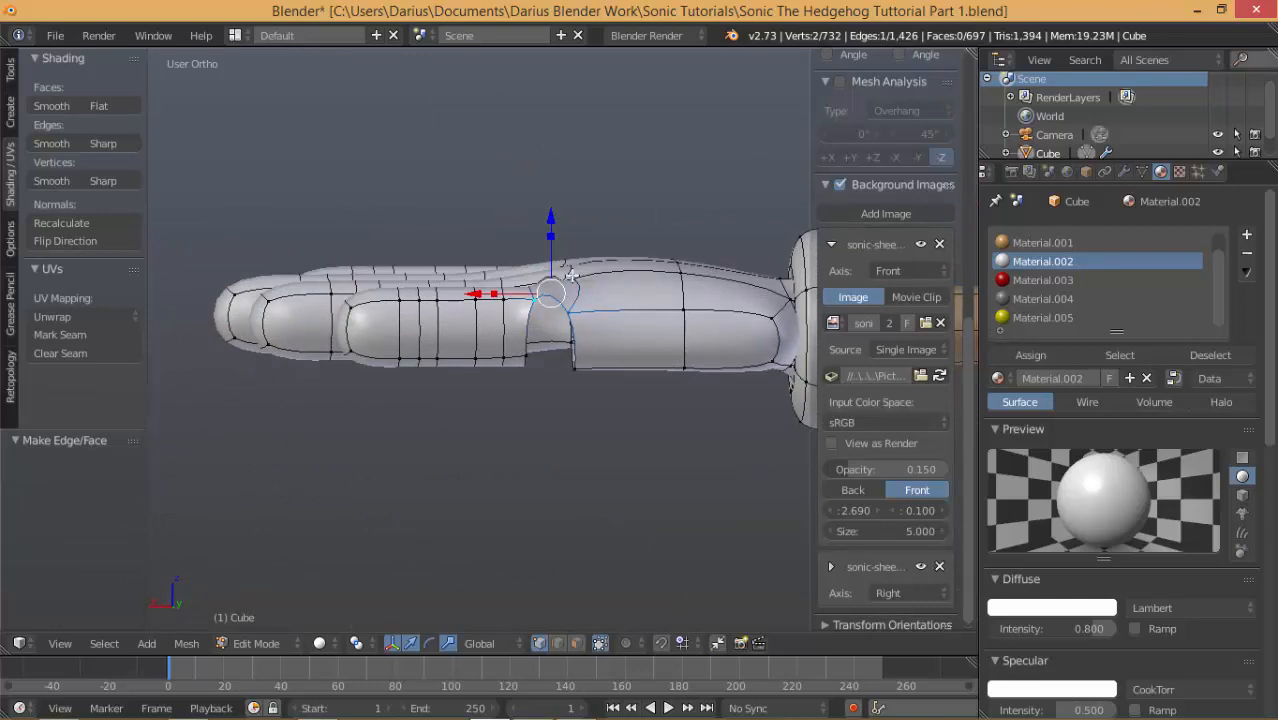
{"action": "key", "text": "f"}
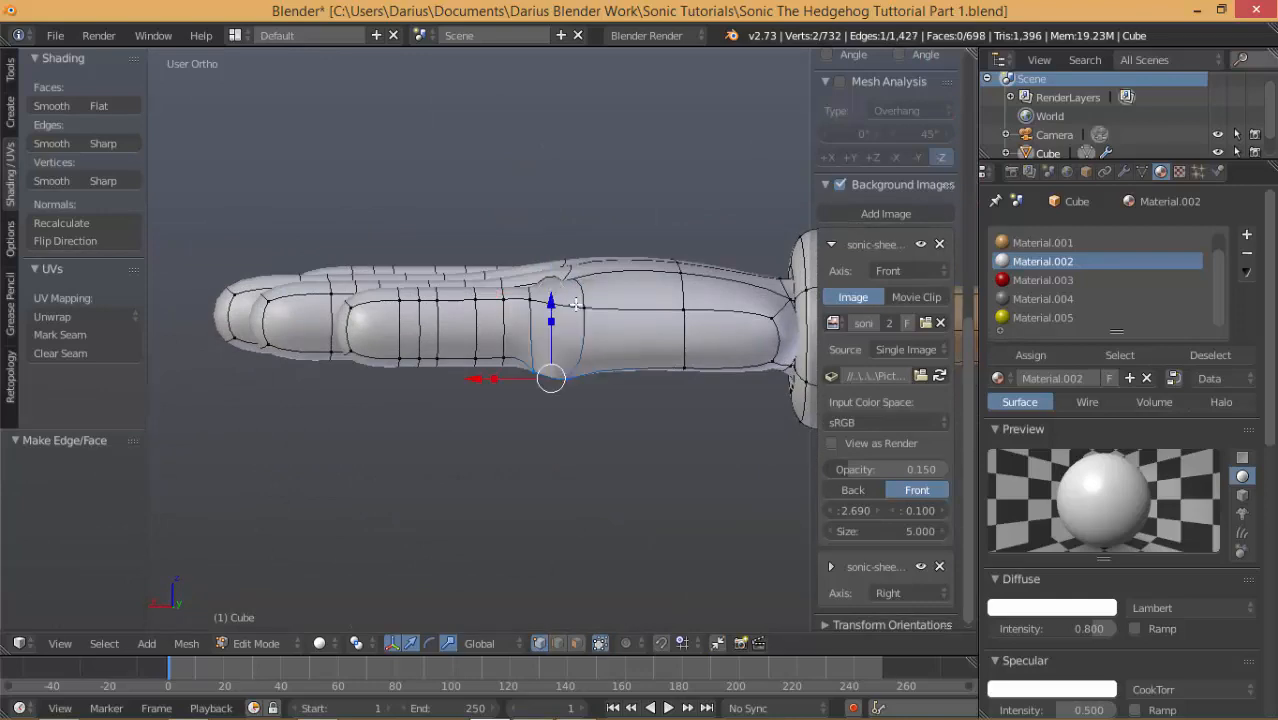
{"action": "key", "text": "f"}
{"action": "key", "text": "f"}
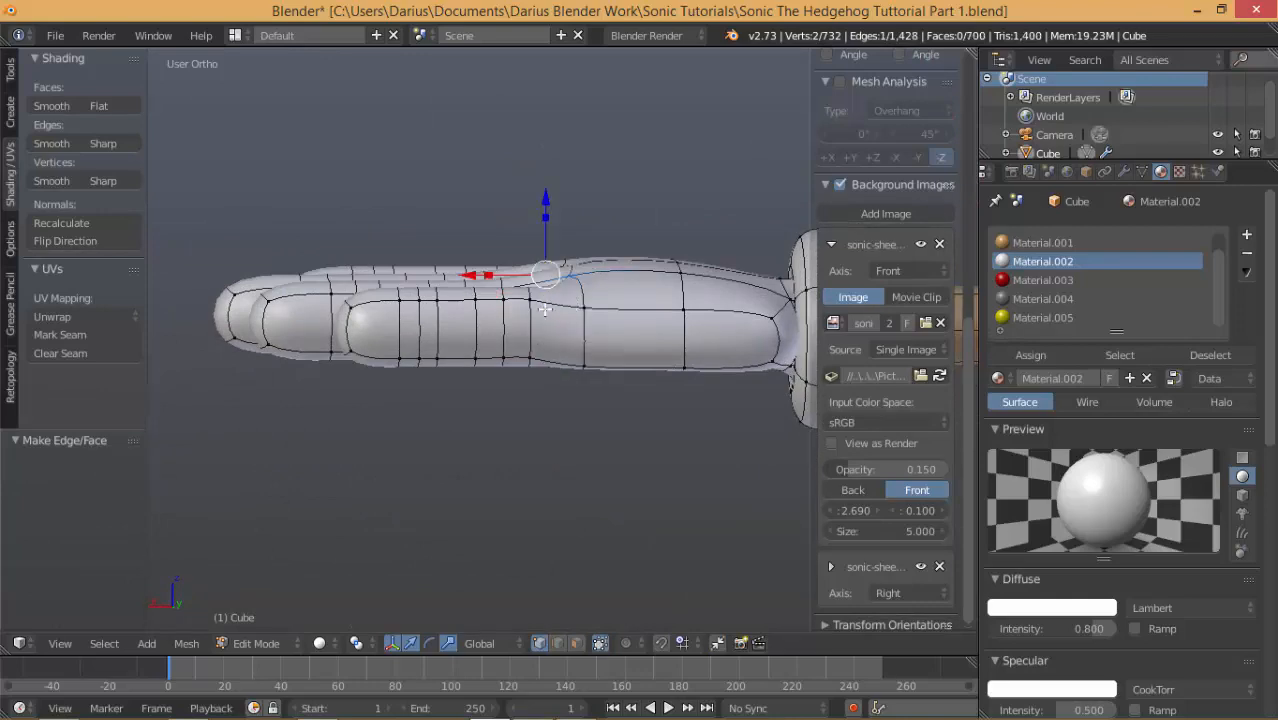
{"action": "middle_click_drag", "start_coordinate": [576, 304], "coordinate": [578, 407]}
{"action": "scroll", "coordinate": [578, 407], "scroll_direction": "down", "scroll_amount": 4}
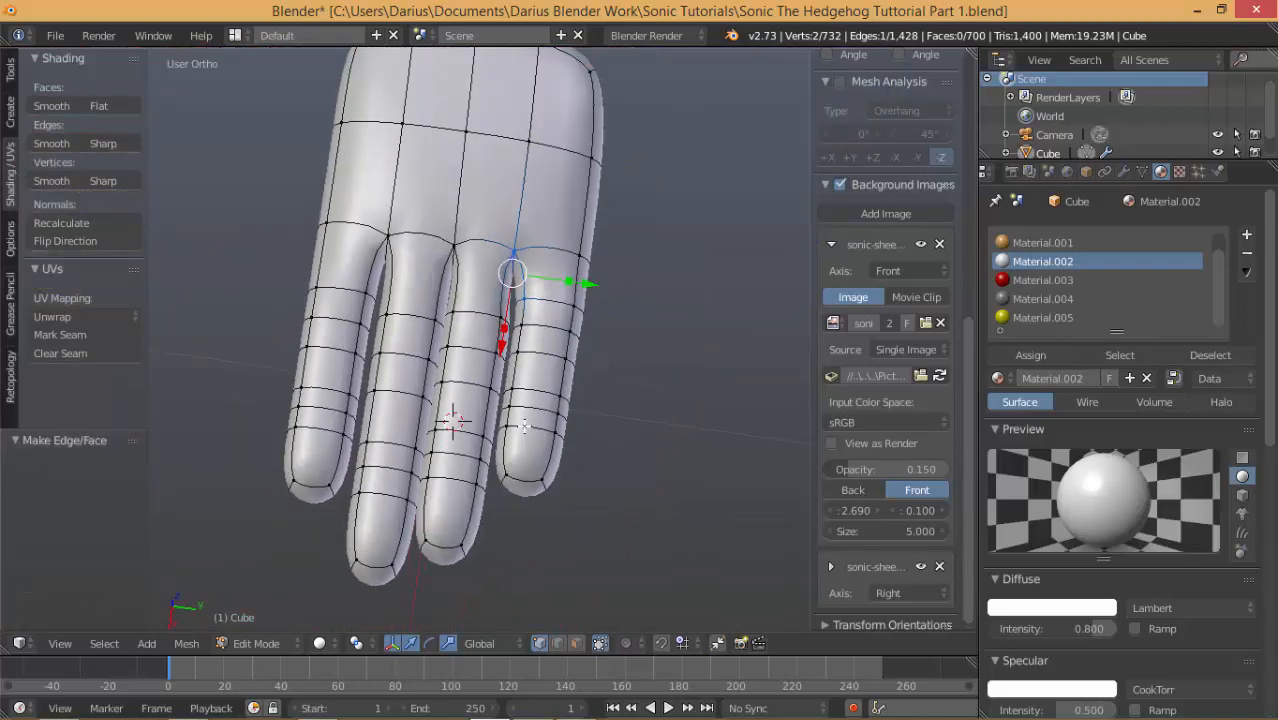
{"action": "middle_click_drag", "start_coordinate": [591, 371], "coordinate": [556, 379]}
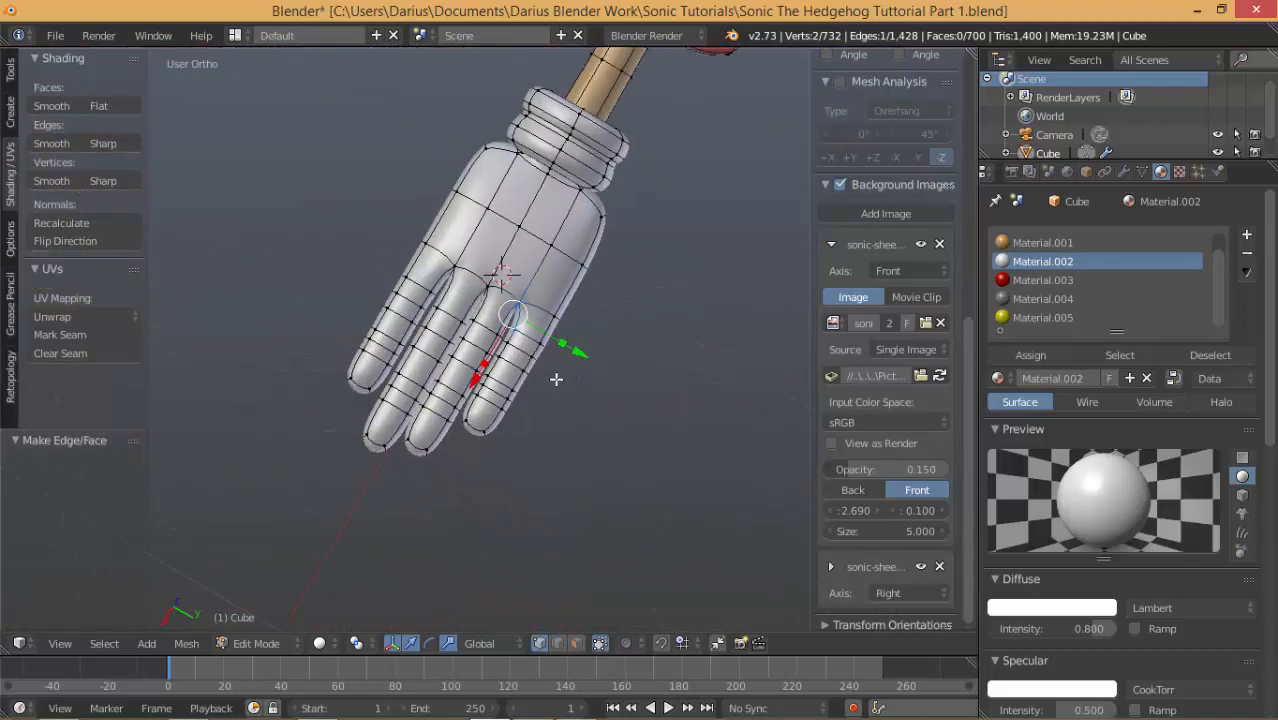
Select the whole fourth finger, shorten it along X, move it about -0.028 on X and nudge it slightly along Y.
{"action": "key", "text": "KP_7"}
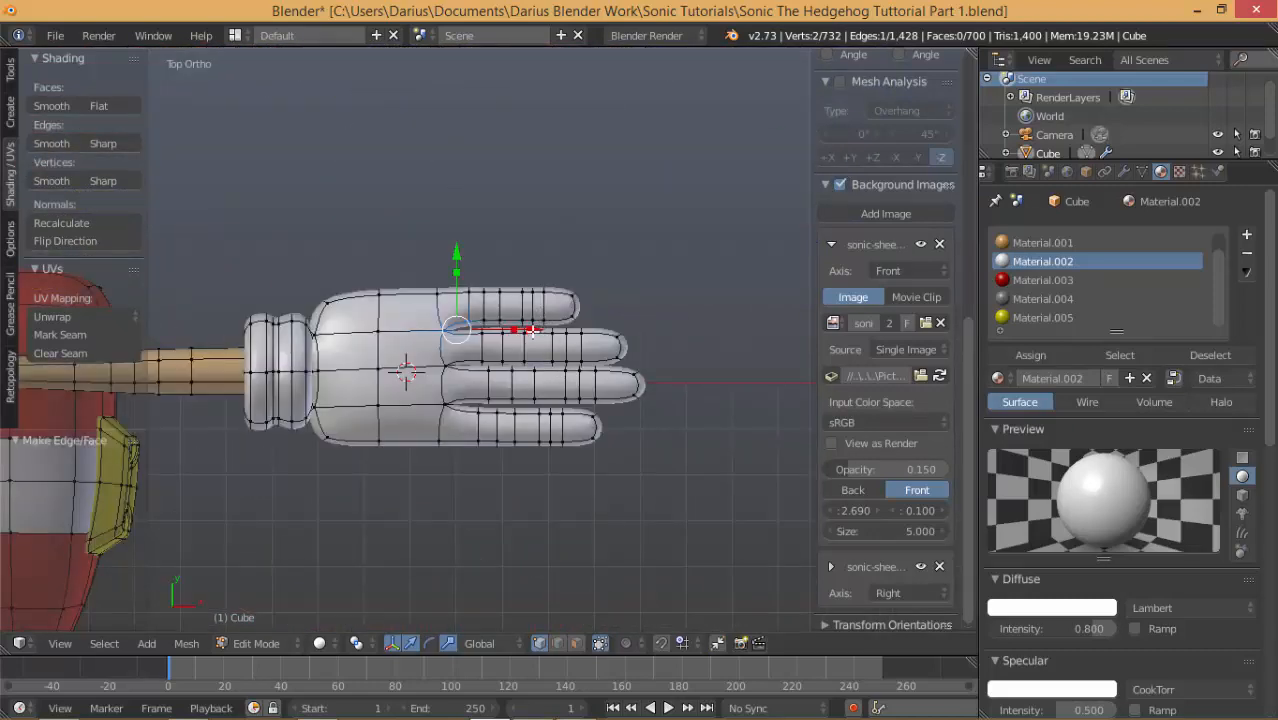
{"action": "scroll", "coordinate": [533, 331], "scroll_direction": "up", "scroll_amount": 6}
{"action": "right_click", "coordinate": [478, 265], "text": "shift"}
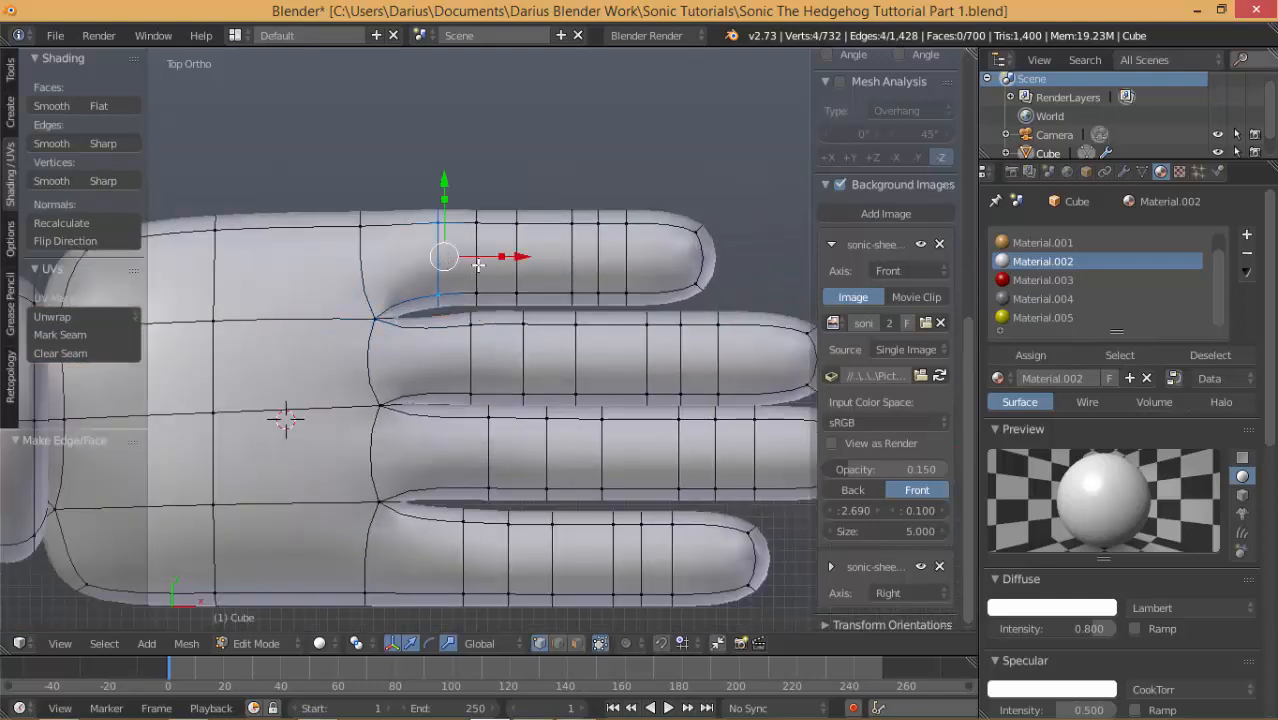
{"action": "right_click", "coordinate": [478, 265], "text": "alt+shift"}
{"action": "right_click", "coordinate": [514, 266], "text": "alt+shift"}
{"action": "right_click", "coordinate": [588, 266], "text": "alt+shift"}
{"action": "right_click", "coordinate": [626, 263], "text": "alt+shift"}
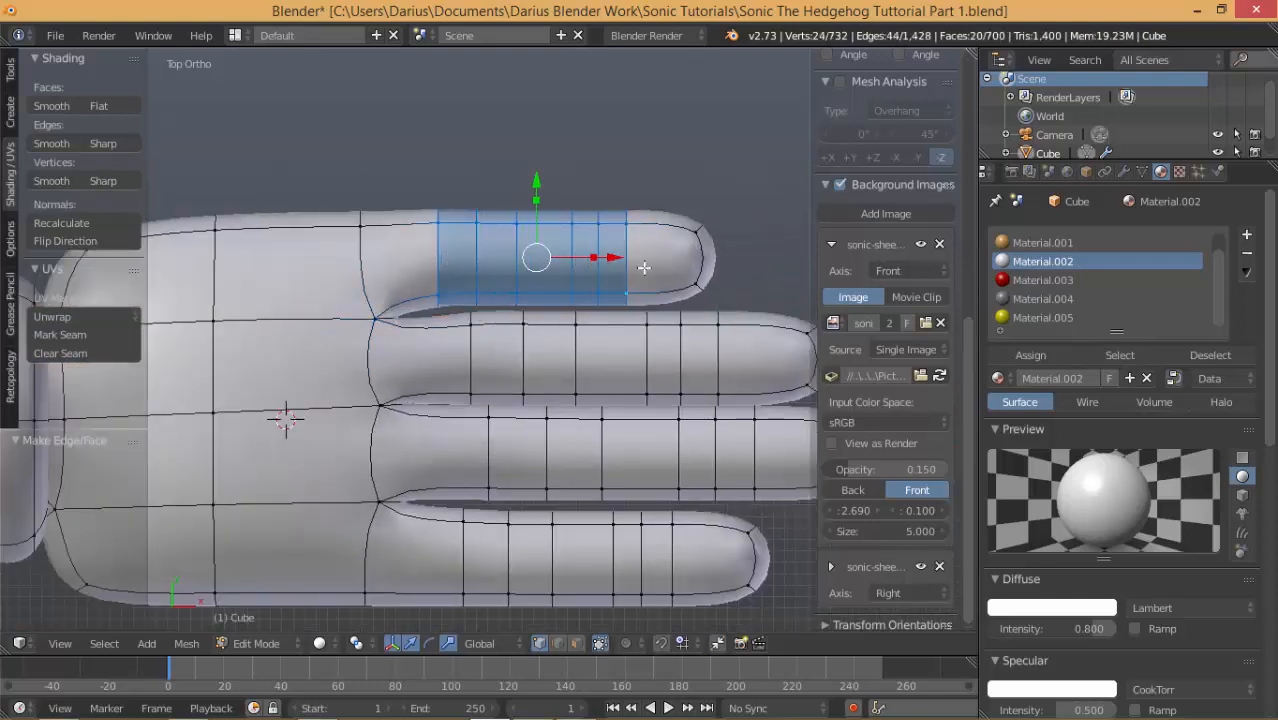
{"action": "key", "text": "z"}
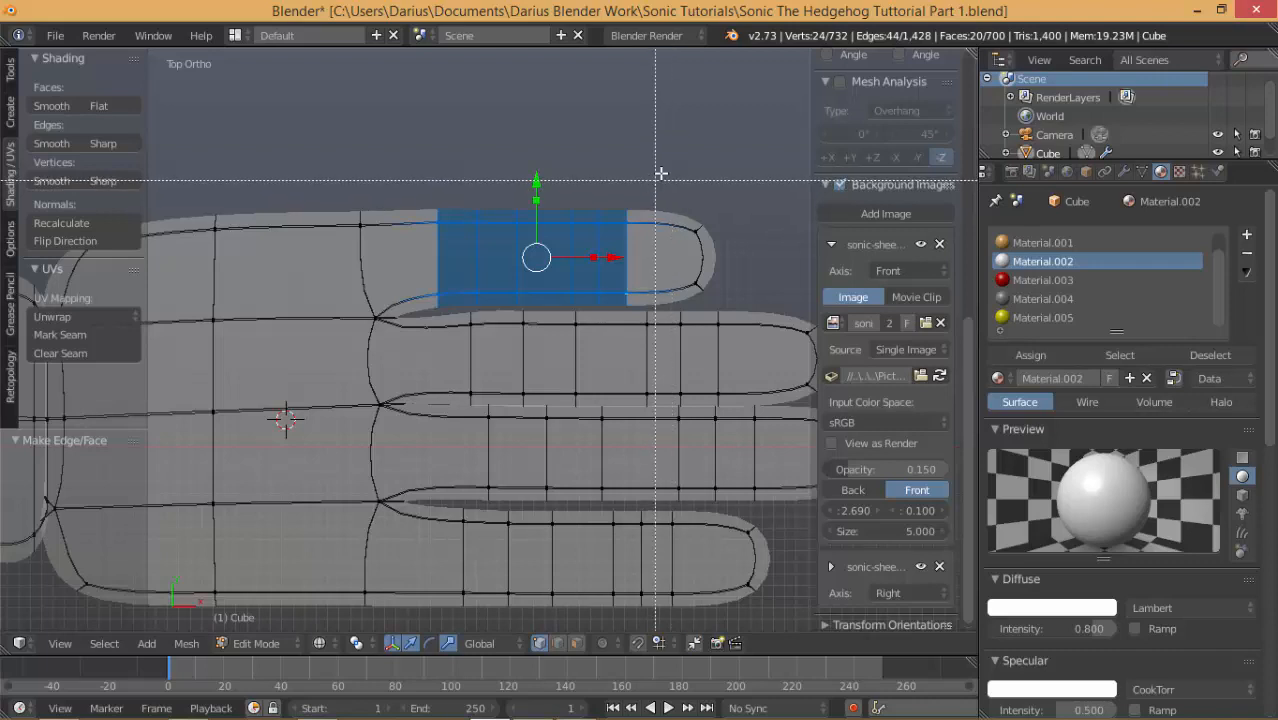
{"action": "right_click", "coordinate": [745, 294], "text": "alt+shift"}
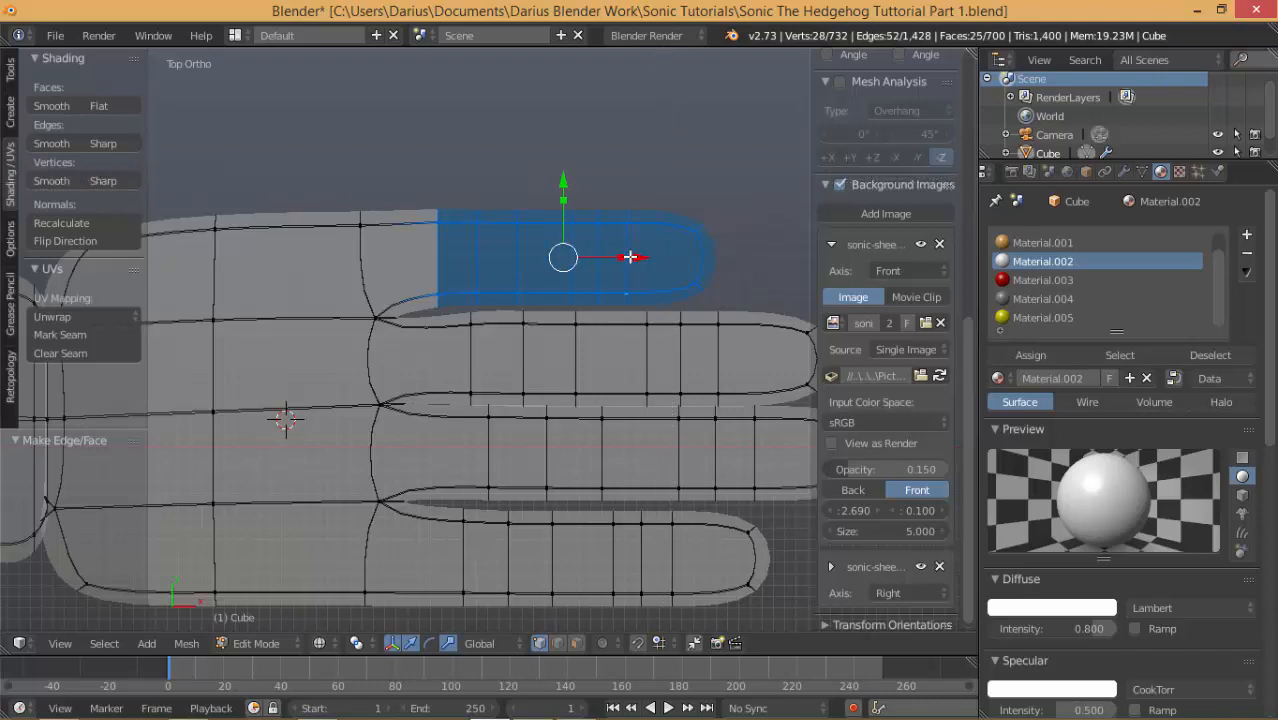
{"action": "left_click_drag", "start_coordinate": [622, 258], "coordinate": [608, 252]}
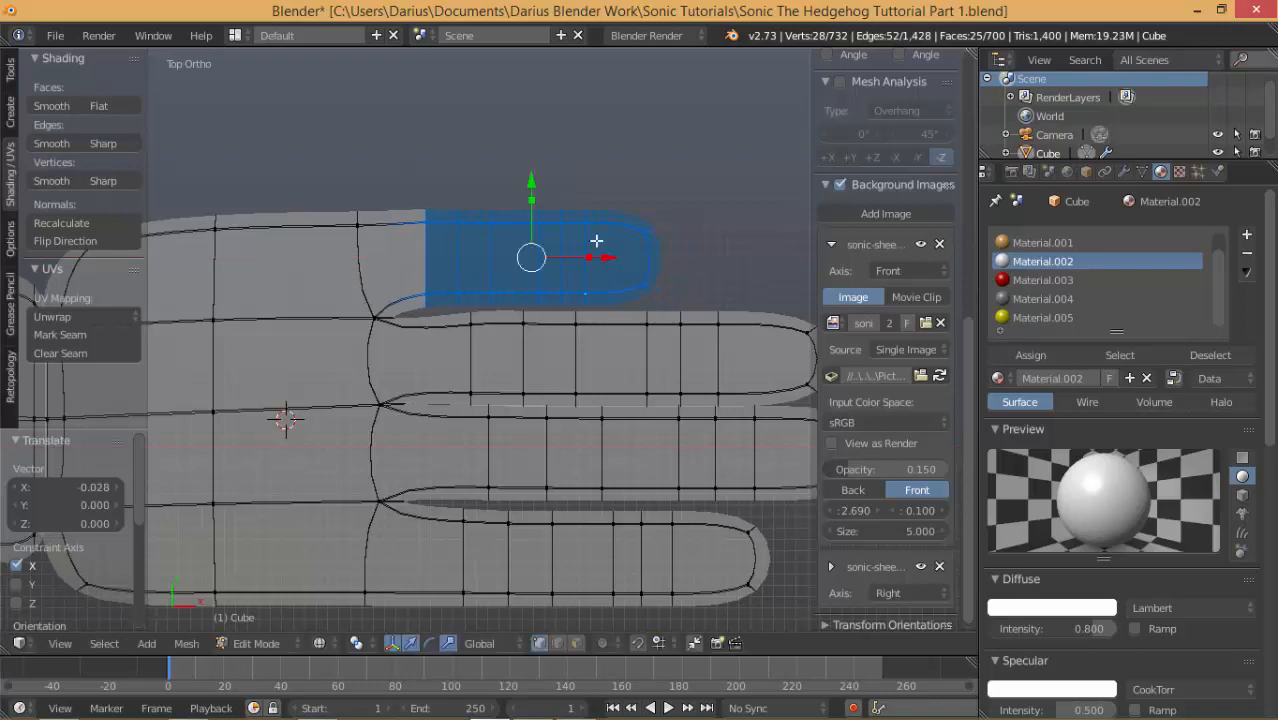
{"action": "left_click_drag", "start_coordinate": [531, 190], "coordinate": [531, 193]}
Move the two palm vertices between the third and fourth fingers about 0.009 along Y and check the smoothed hand in Object Mode.
{"action": "key", "text": "a"}
{"action": "key", "text": "b"}
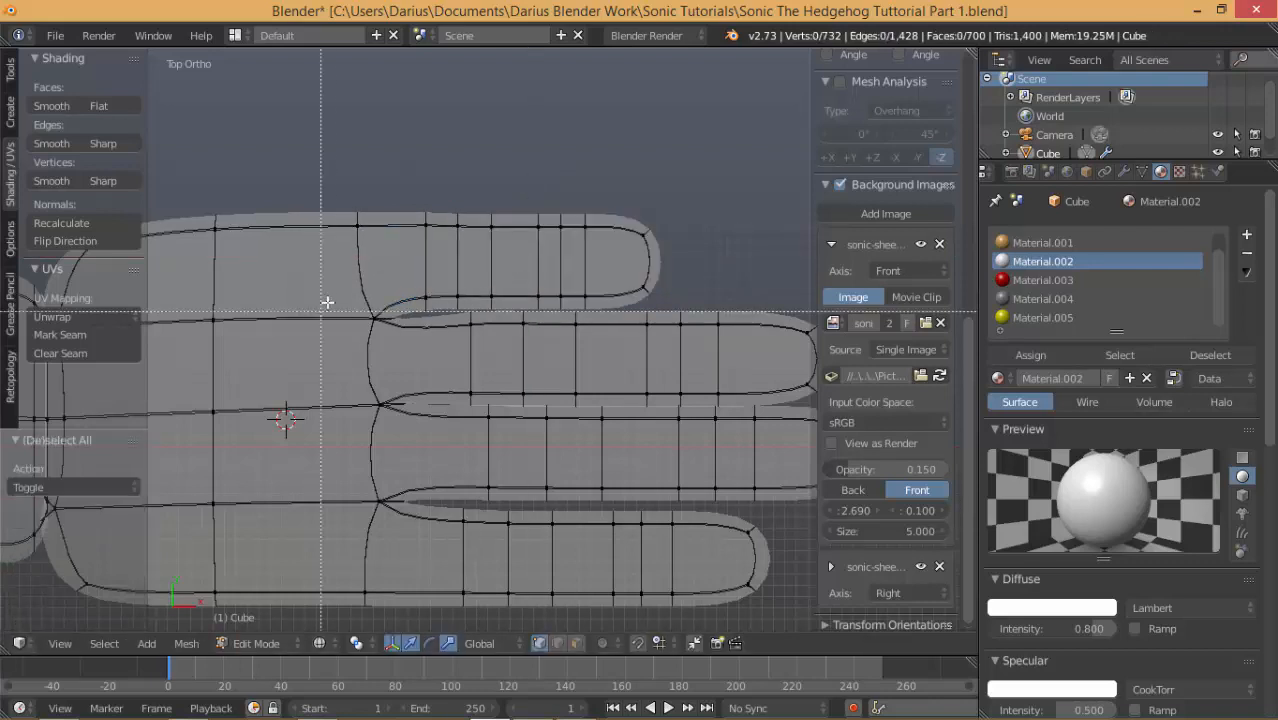
{"action": "left_click_drag", "start_coordinate": [336, 286], "coordinate": [402, 346]}
{"action": "left_click_drag", "start_coordinate": [373, 244], "coordinate": [376, 237]}
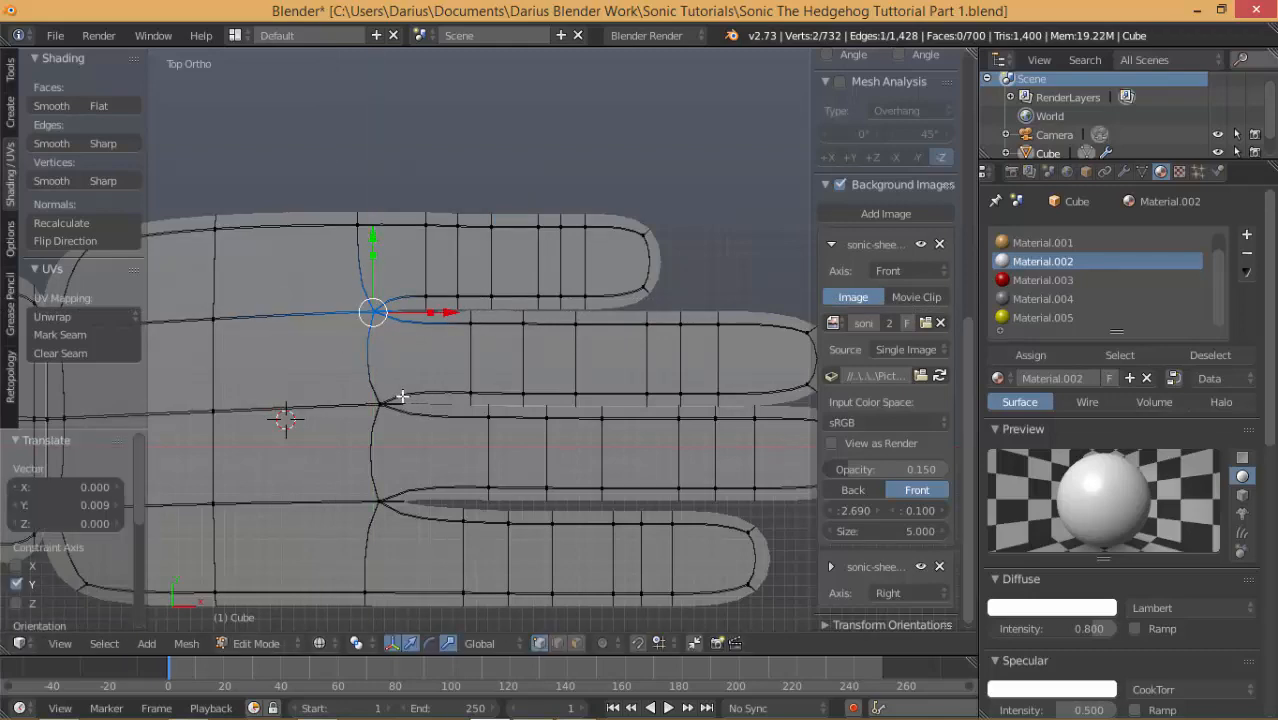
{"action": "key", "text": "a"}
{"action": "key", "text": "Tab"}
{"action": "scroll", "coordinate": [436, 443], "scroll_direction": "down", "scroll_amount": 5}
{"action": "mouse_move", "coordinate": [436, 443]}
{"action": "middle_mouse_down"}
{"action": "mouse_move", "coordinate": [420, 364]}
{"action": "mouse_move", "coordinate": [461, 390]}
{"action": "mouse_move", "coordinate": [373, 332]}
{"action": "mouse_move", "coordinate": [465, 391]}
{"action": "mouse_move", "coordinate": [434, 348]}
{"action": "mouse_move", "coordinate": [459, 400]}
{"action": "mouse_move", "coordinate": [487, 370]}
{"action": "mouse_move", "coordinate": [456, 311]}
{"action": "mouse_move", "coordinate": [508, 390]}
{"action": "mouse_move", "coordinate": [451, 441]}
{"action": "mouse_move", "coordinate": [528, 451]}
{"action": "mouse_move", "coordinate": [528, 434]}
{"action": "mouse_move", "coordinate": [445, 442]}
{"action": "middle_mouse_up"}
{"action": "key", "text": "z"}
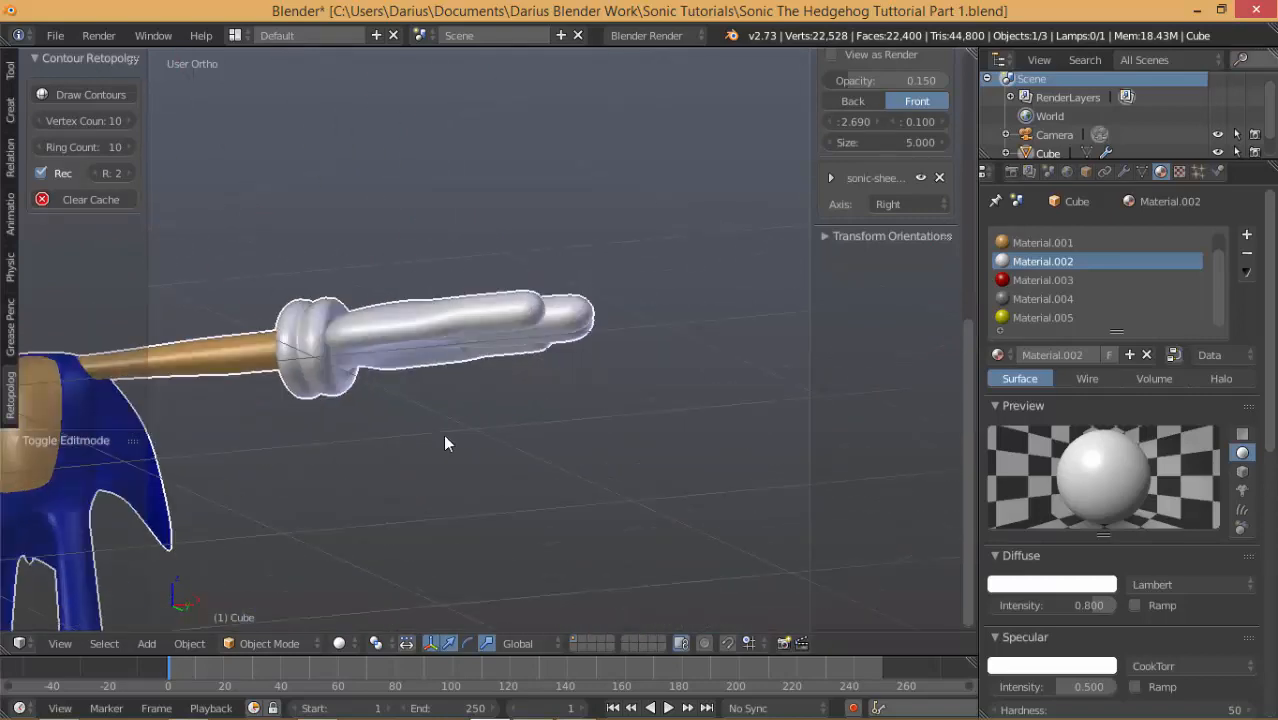
In Edit Mode, move the palm's underside vertex behind the first two fingers about -0.012 on X, -0.034 on Y and 0.018 on Z.
{"action": "key", "text": "Tab"}
{"action": "middle_click_drag", "start_coordinate": [337, 357], "coordinate": [355, 364]}
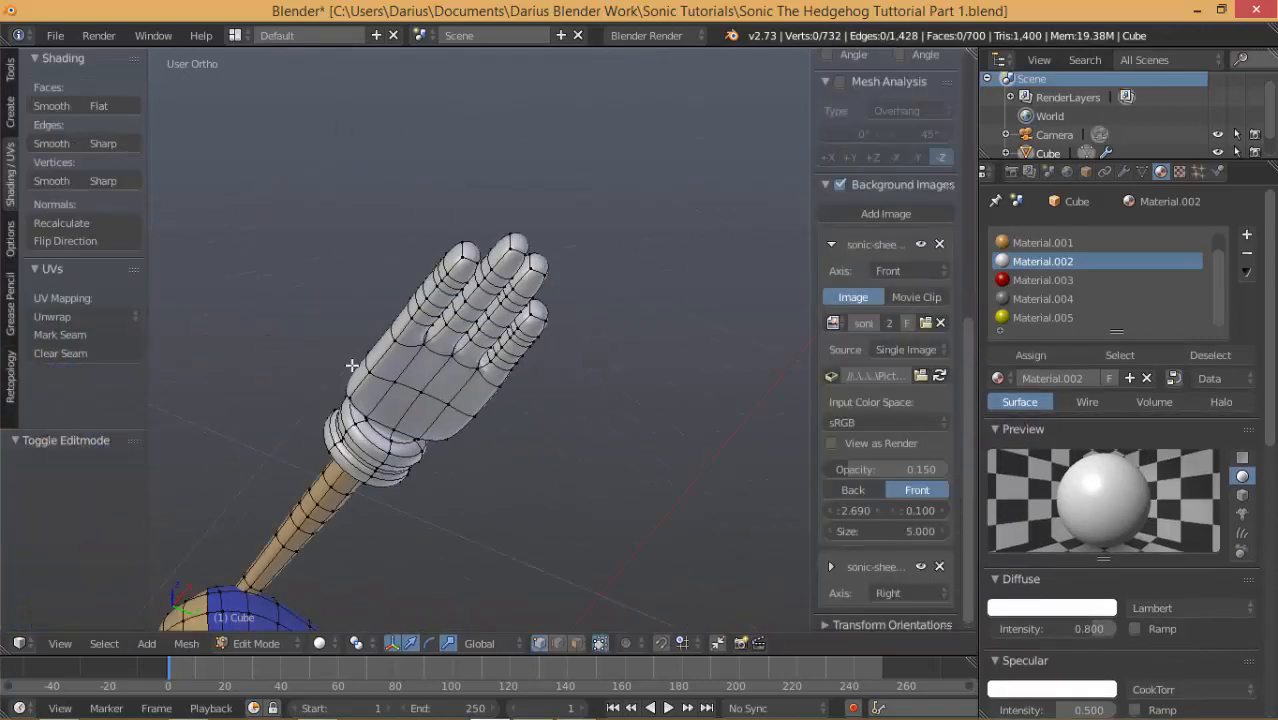
{"action": "scroll", "coordinate": [388, 397], "scroll_direction": "up", "scroll_amount": 3}
{"action": "scroll", "coordinate": [385, 398], "scroll_direction": "up", "scroll_amount": 2}
{"action": "middle_click_drag", "start_coordinate": [316, 421], "coordinate": [396, 399]}
{"action": "right_click", "coordinate": [400, 399]}
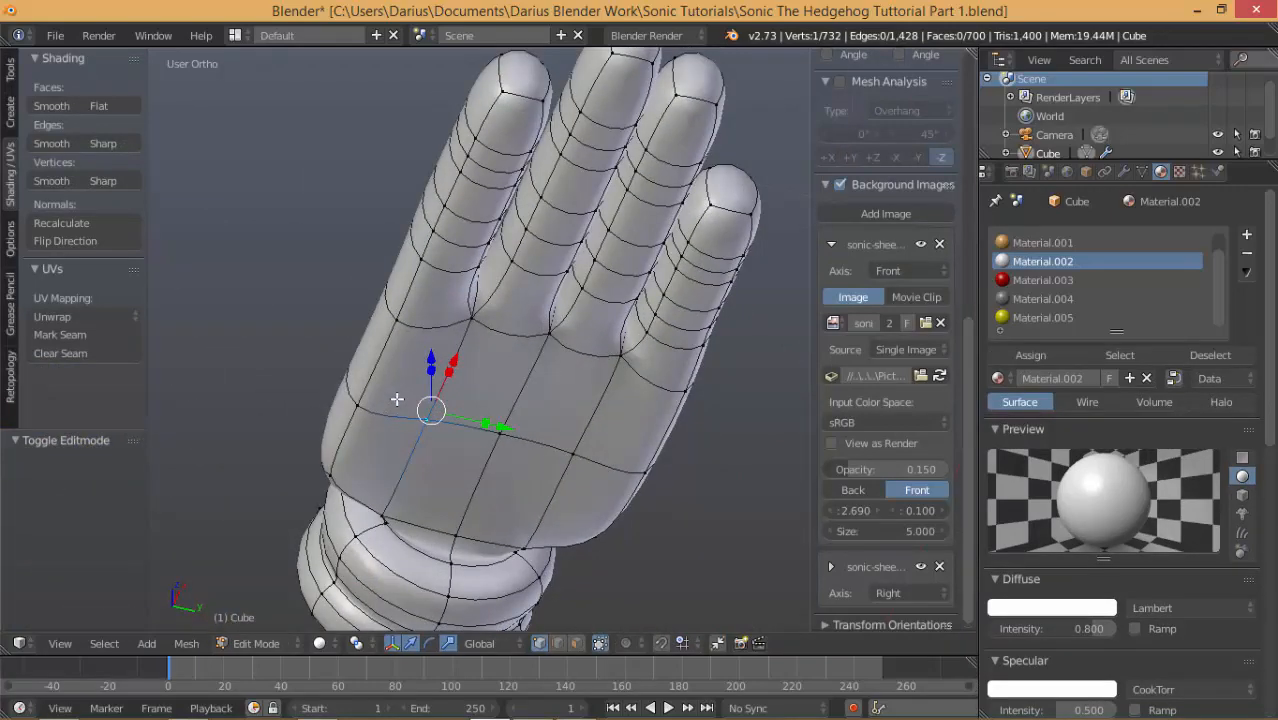
{"action": "key", "text": "ctrl+KP_7"}
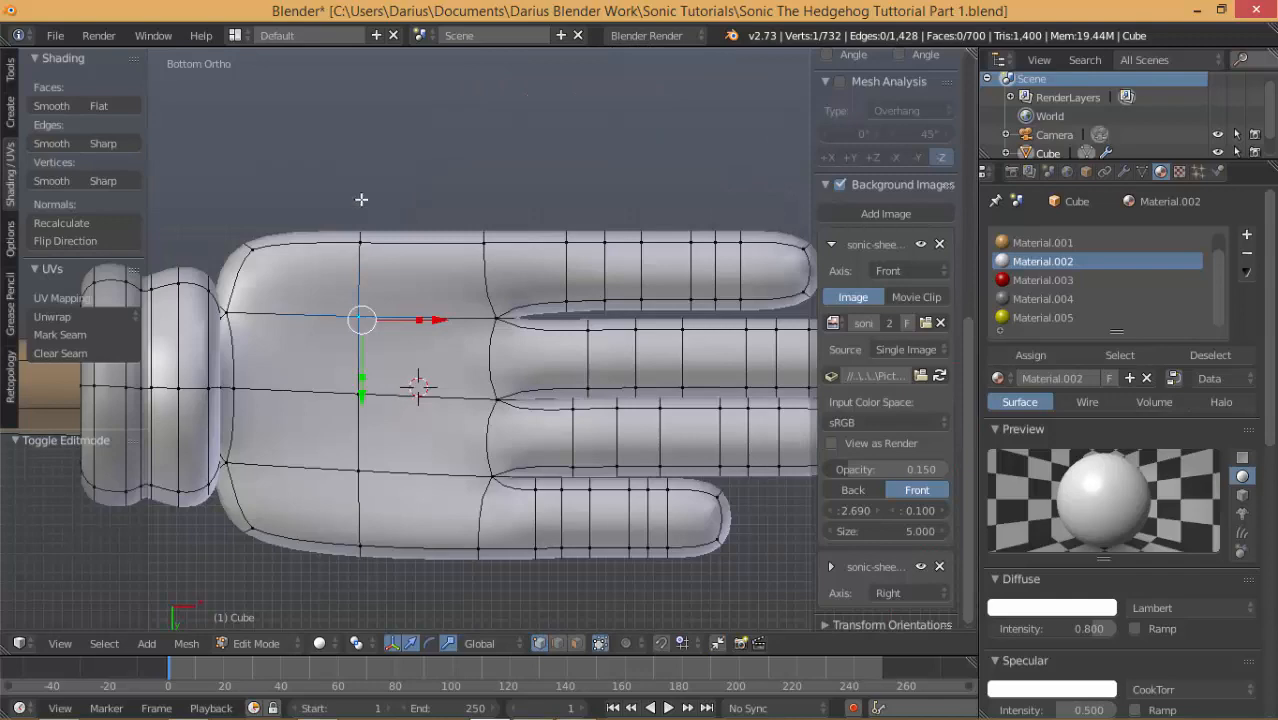
{"action": "middle_click_drag", "start_coordinate": [355, 261], "coordinate": [392, 433]}
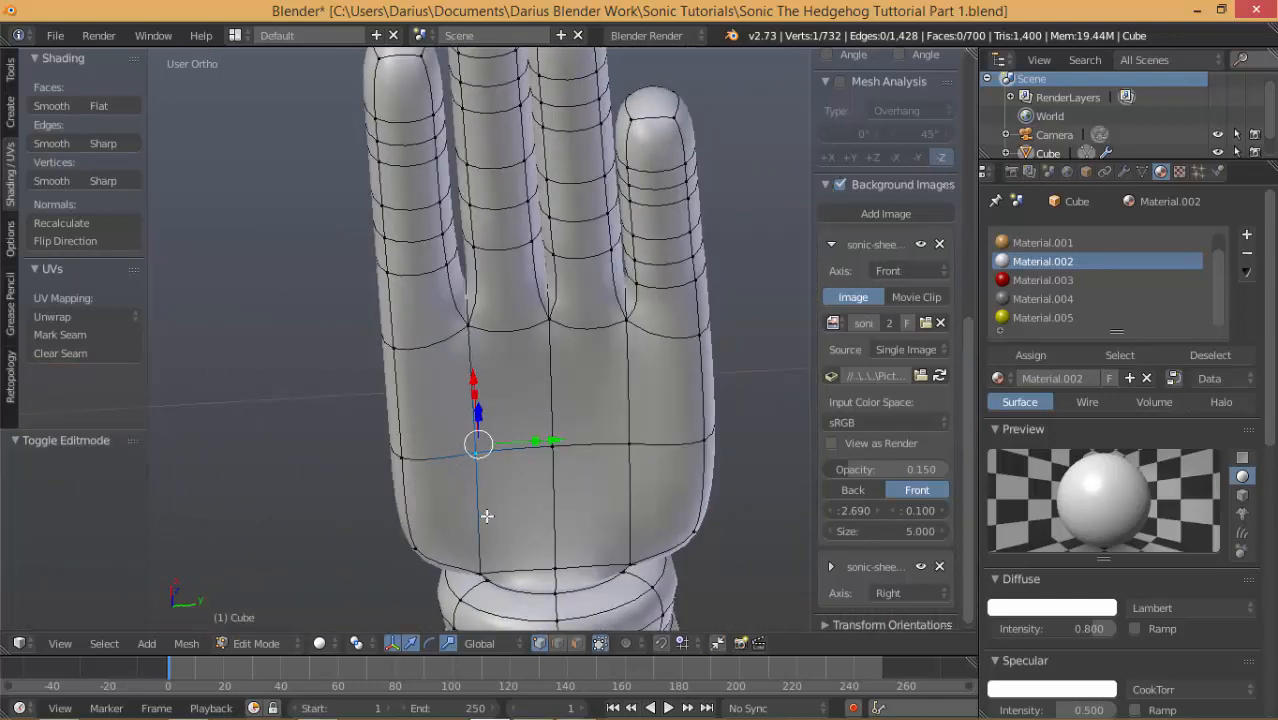
{"action": "middle_click_drag", "start_coordinate": [486, 516], "coordinate": [408, 371]}
{"action": "key", "text": "g"}
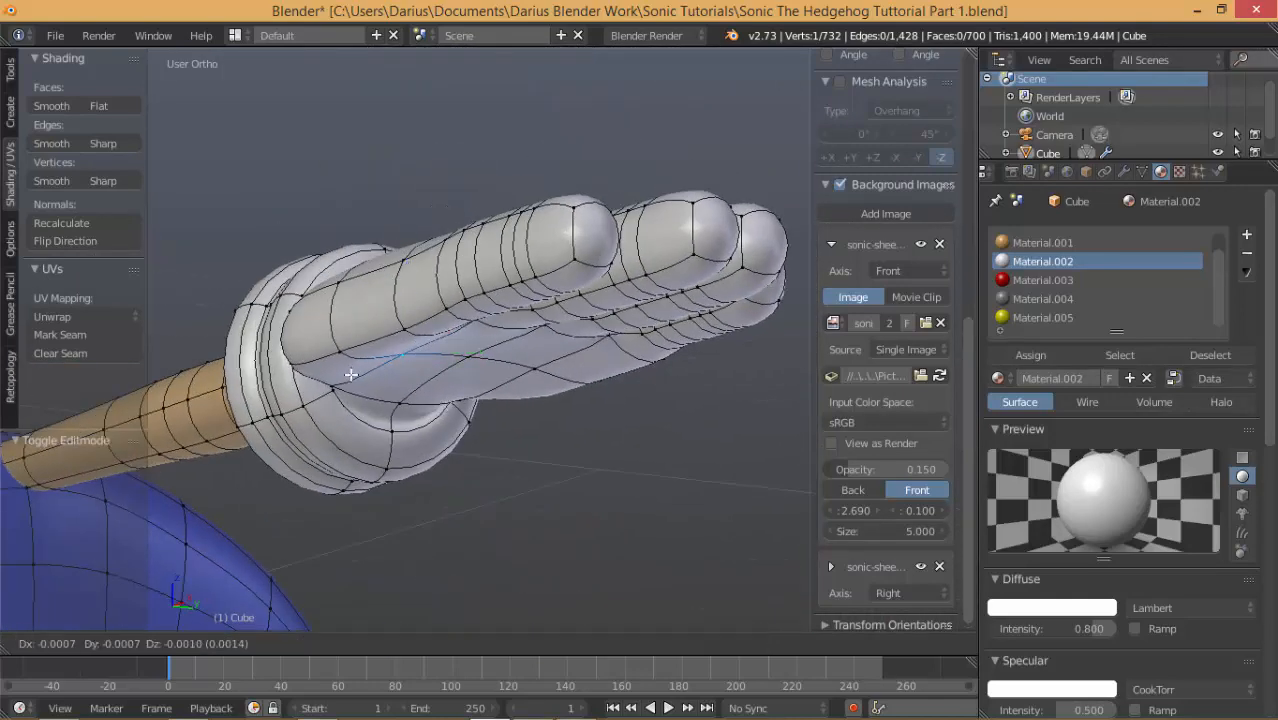
{"action": "left_click", "coordinate": [320, 430]}
{"action": "middle_click_drag", "start_coordinate": [320, 430], "coordinate": [479, 393]}
{"action": "key", "text": "g"}
{"action": "left_click", "coordinate": [458, 462]}
{"action": "key", "text": "g"}
{"action": "left_click", "coordinate": [323, 338]}
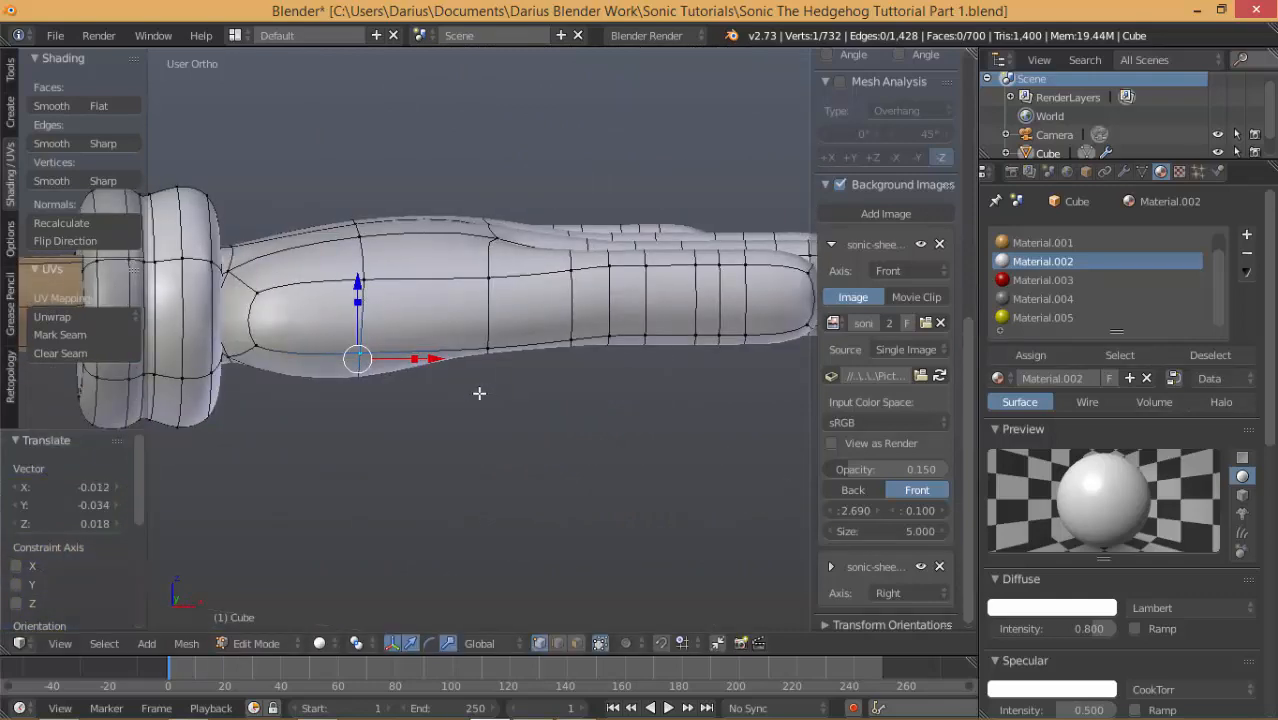
Select the whole first finger from its base loop to its tip and move it -0.010 on Z.
{"action": "key", "text": "KP_1"}
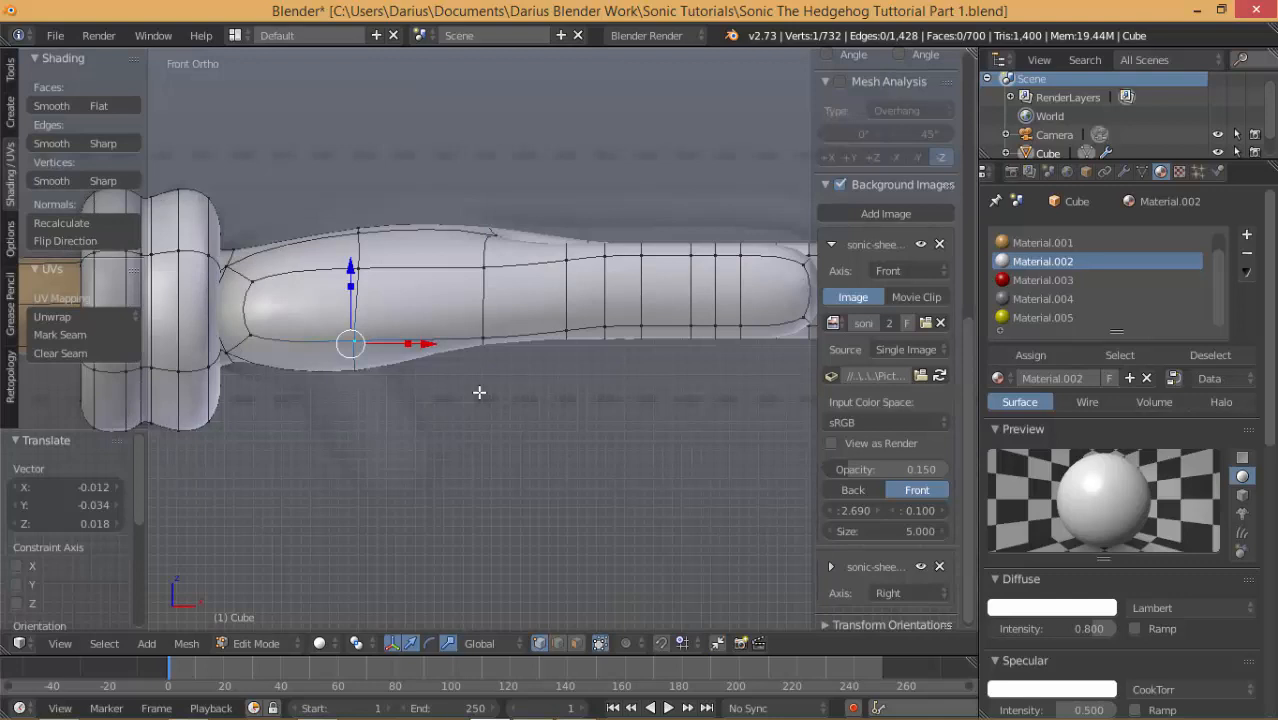
{"action": "scroll", "coordinate": [479, 393], "scroll_direction": "down", "scroll_amount": 2}
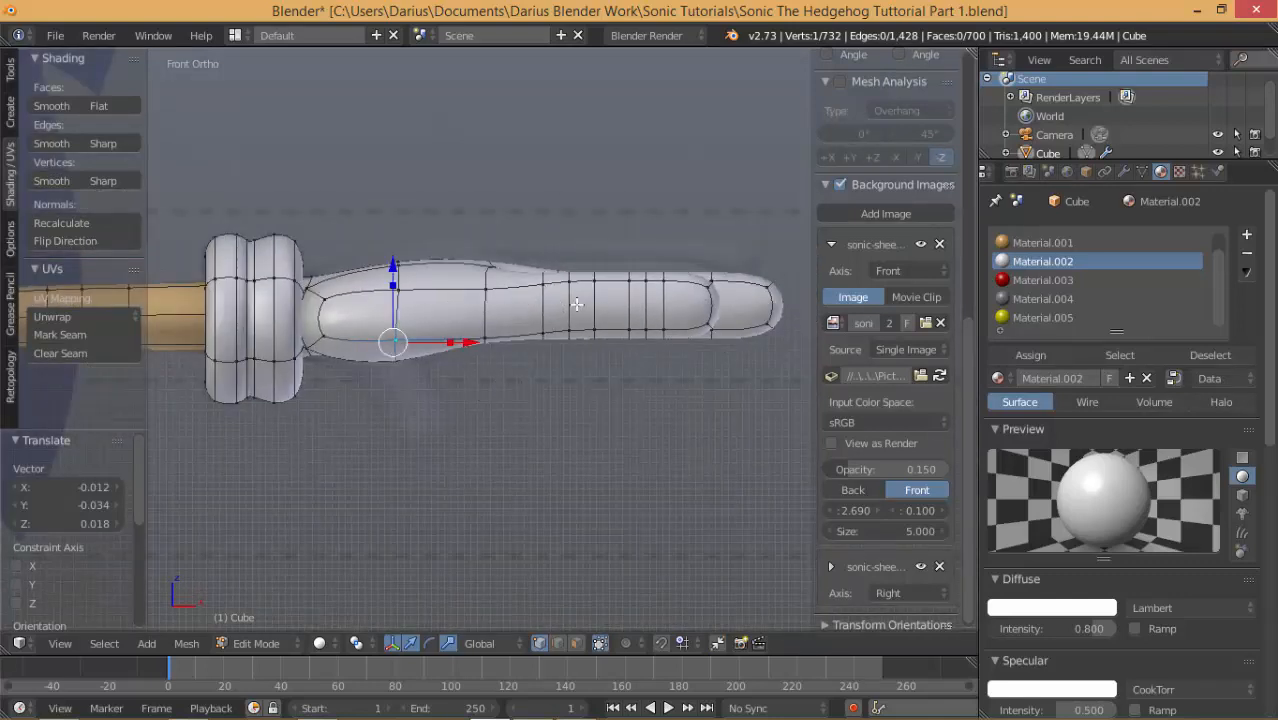
{"action": "right_click", "coordinate": [541, 302], "text": "alt"}
{"action": "right_click", "coordinate": [569, 304], "text": "alt+shift"}
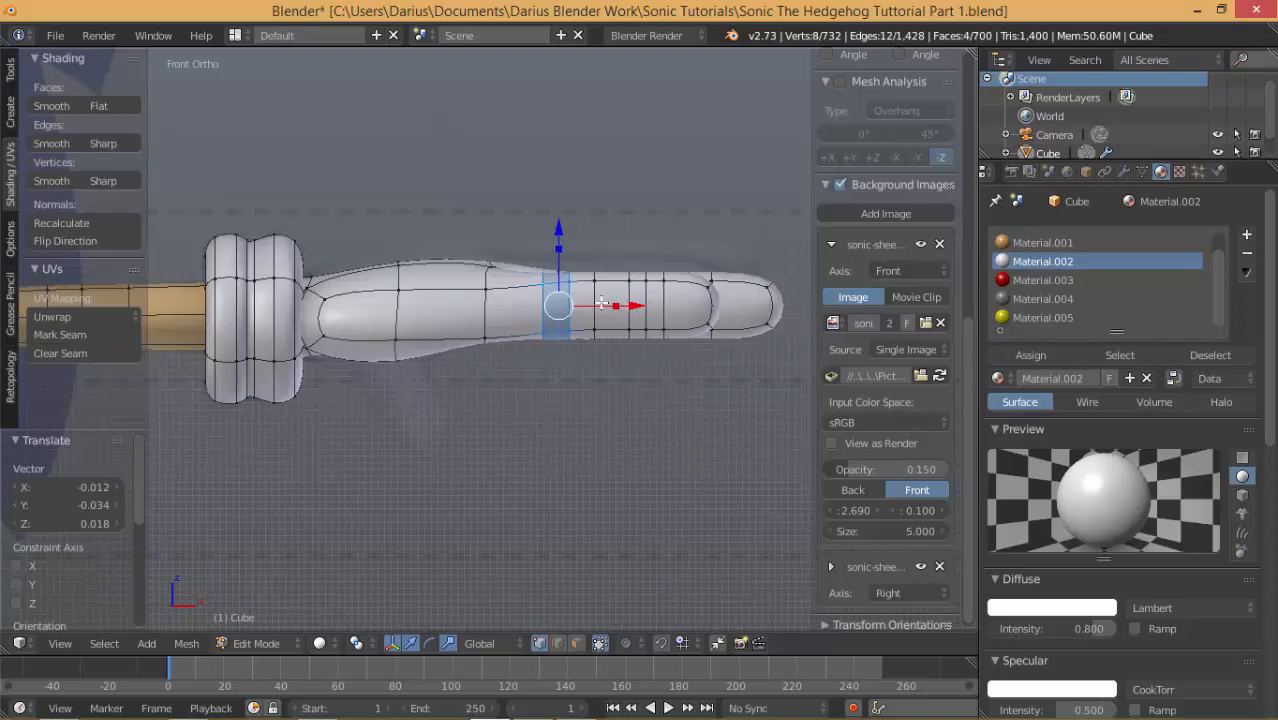
{"action": "right_click", "coordinate": [594, 303], "text": "alt+shift"}
{"action": "right_click", "coordinate": [630, 303], "text": "alt+shift"}
{"action": "right_click", "coordinate": [648, 302], "text": "alt+shift"}
{"action": "right_click", "coordinate": [668, 303], "text": "alt+shift"}
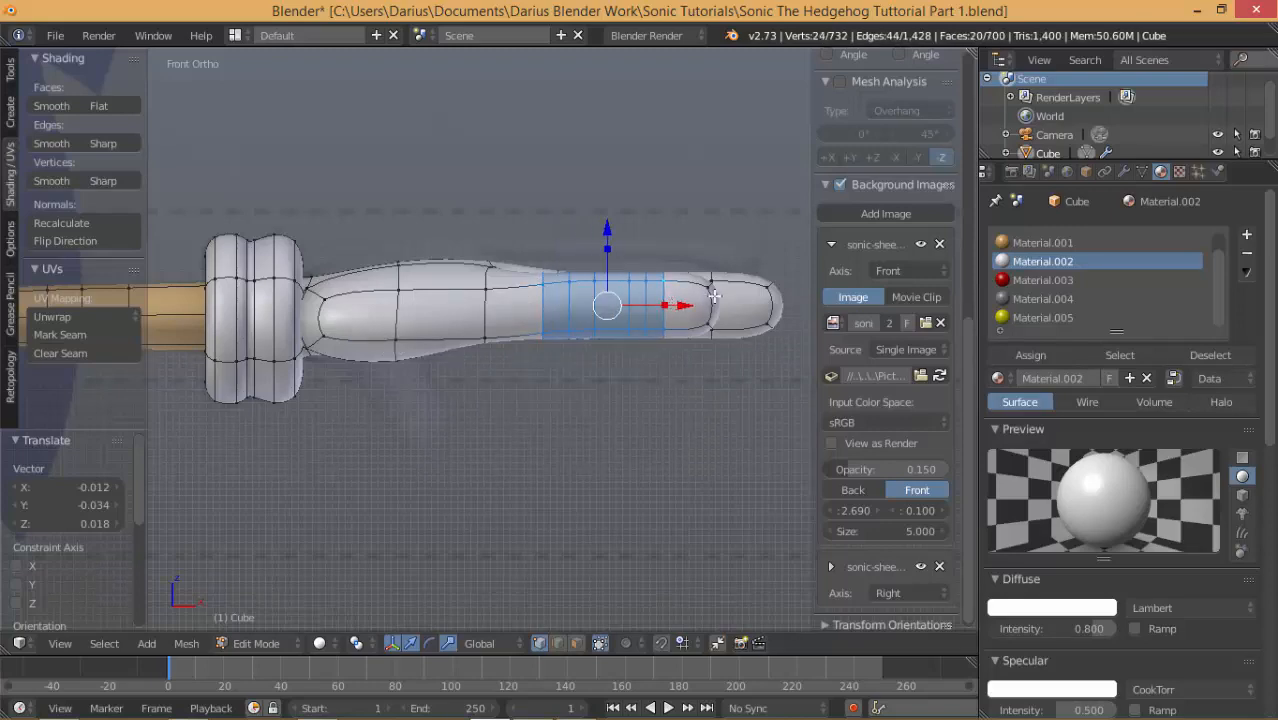
{"action": "middle_click_drag", "start_coordinate": [542, 314], "coordinate": [463, 318]}
{"action": "right_click", "coordinate": [463, 318], "text": "alt+shift"}
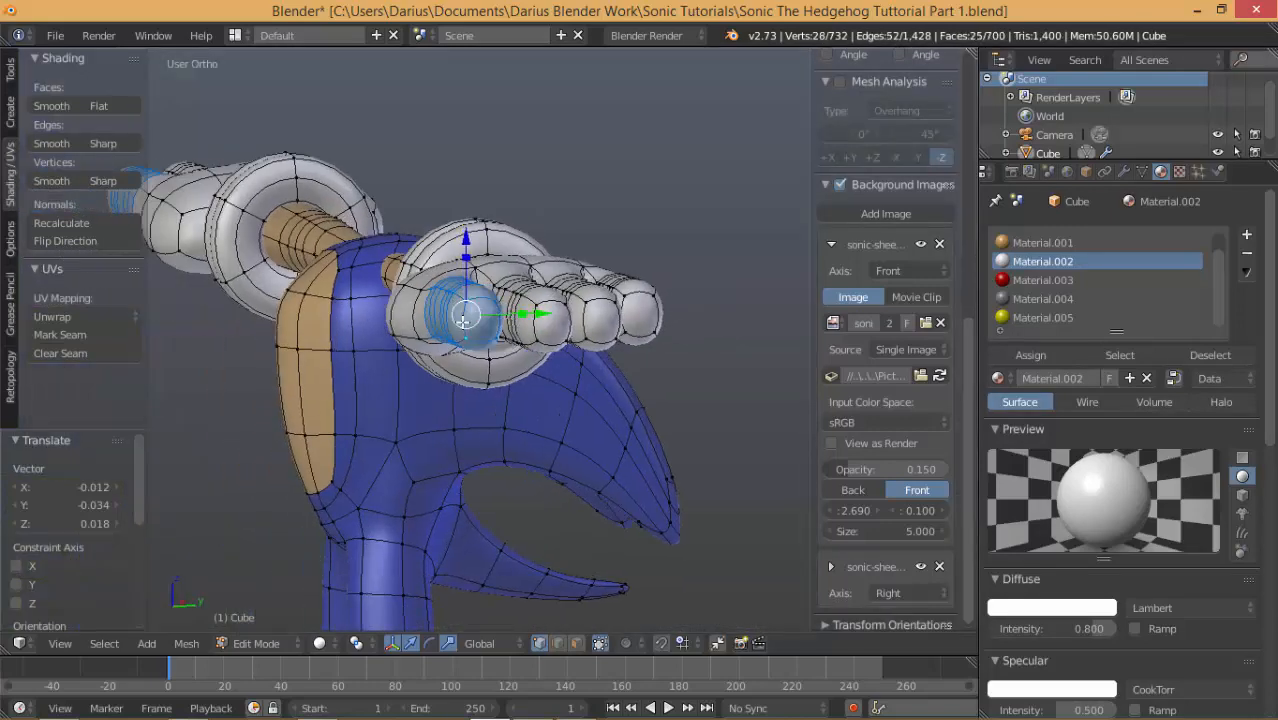
{"action": "key", "text": "KP_1"}
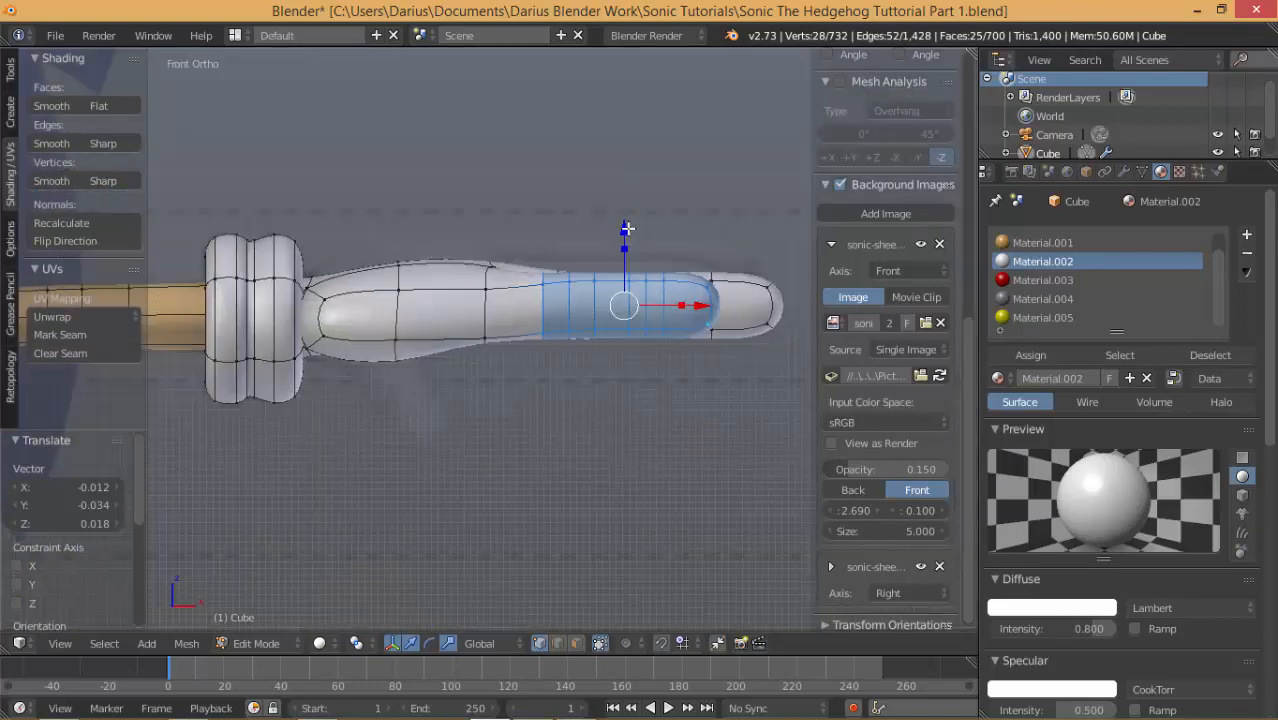
{"action": "left_click_drag", "start_coordinate": [626, 229], "coordinate": [621, 235]}
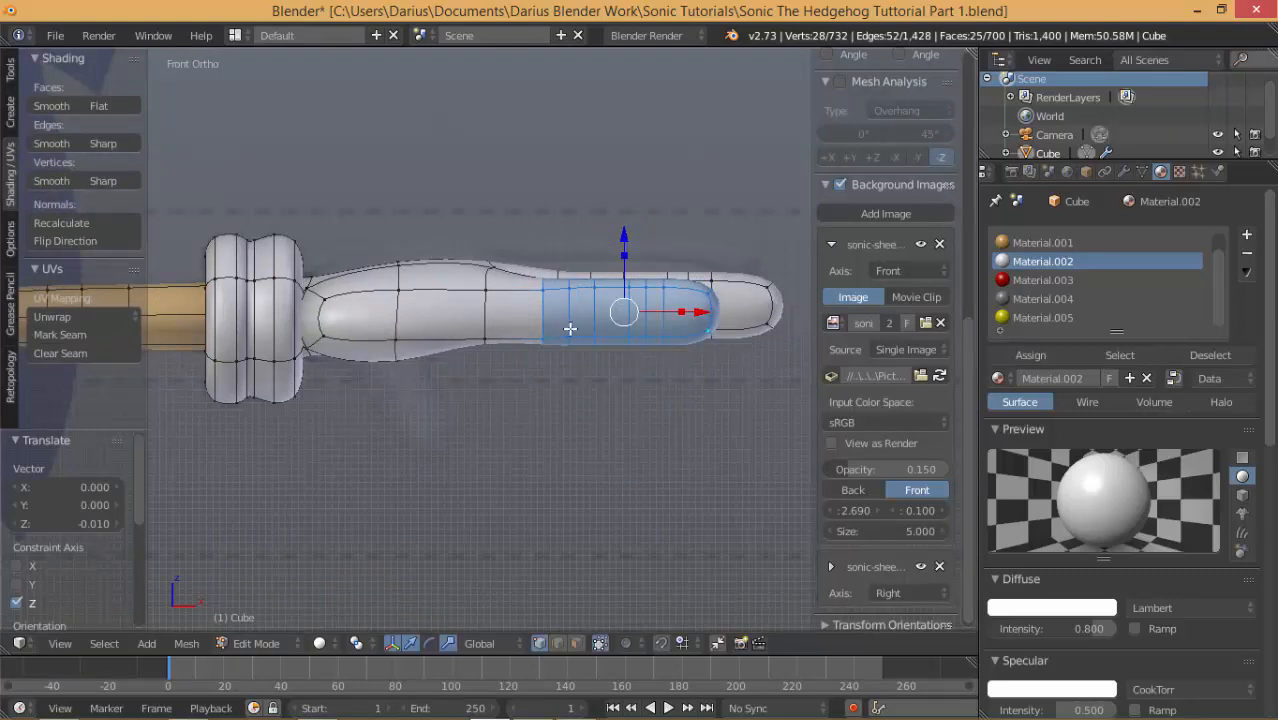
Duplicate the selected finger and place the copy below the palm, offset -0.273 on X and -0.113 on Z.
{"action": "key", "text": "shift+d"}
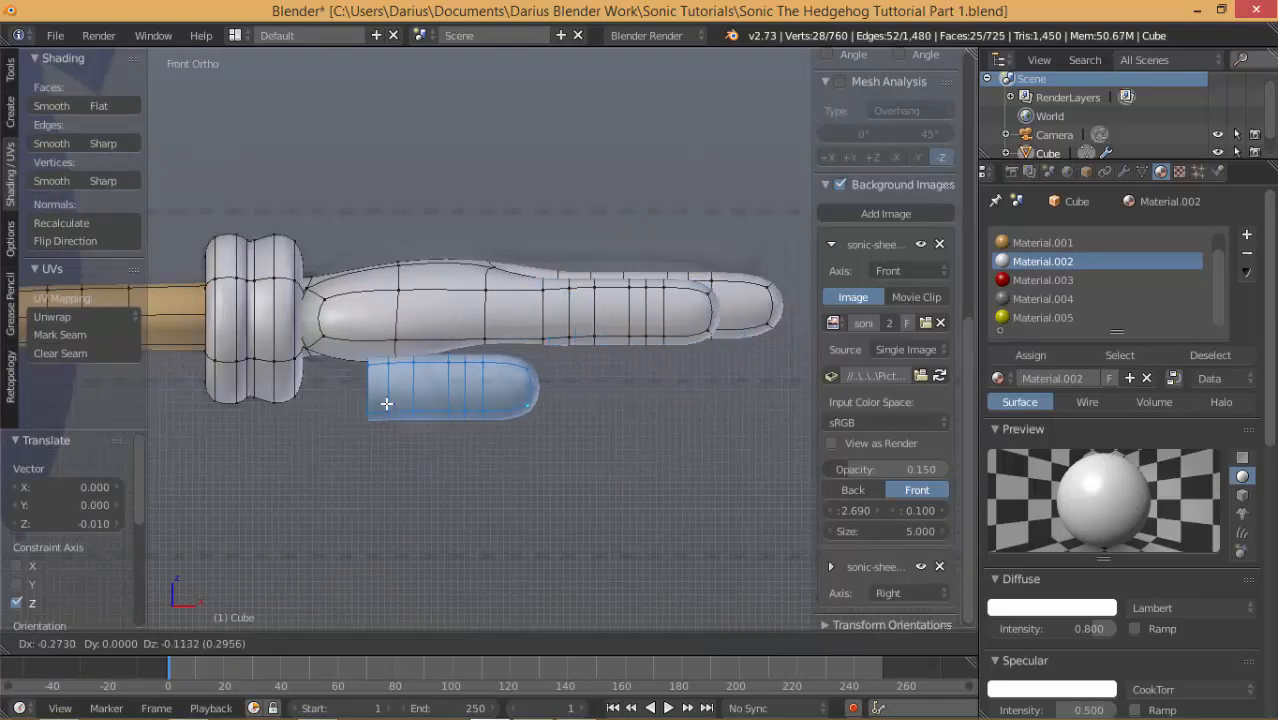
{"action": "left_click", "coordinate": [386, 403]}
{"action": "key", "text": "r"}
{"action": "key", "text": "r"}
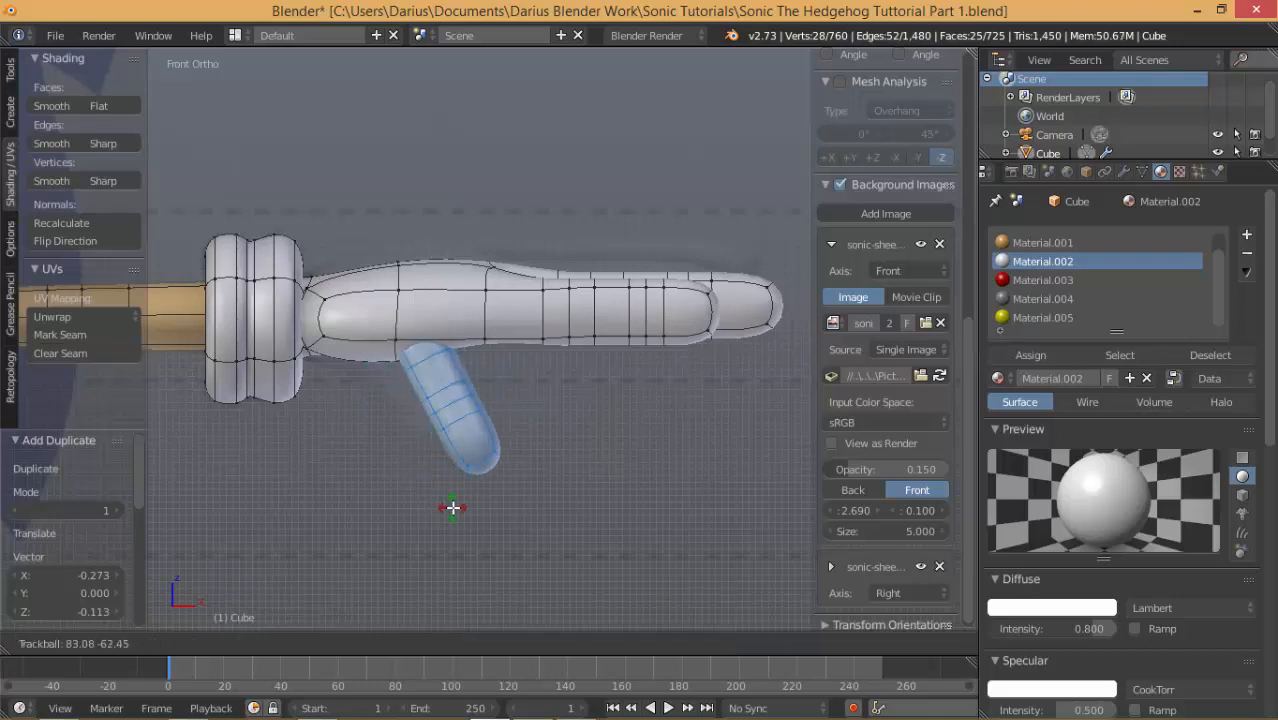
{"action": "key", "text": "Escape"}
Scale the duplicated finger to 0.655 along X to shorten it into a thumb.
{"action": "key", "text": "s"}
{"action": "key", "text": "x"}
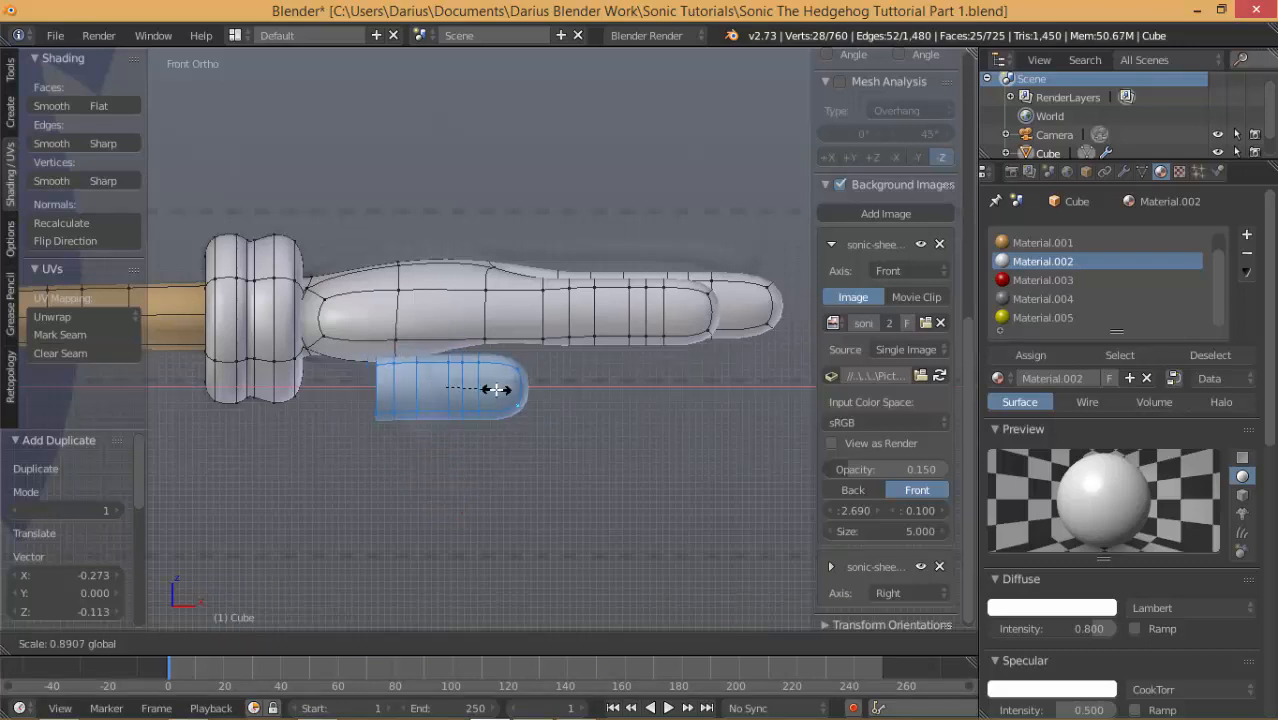
{"action": "left_click", "coordinate": [483, 386]}
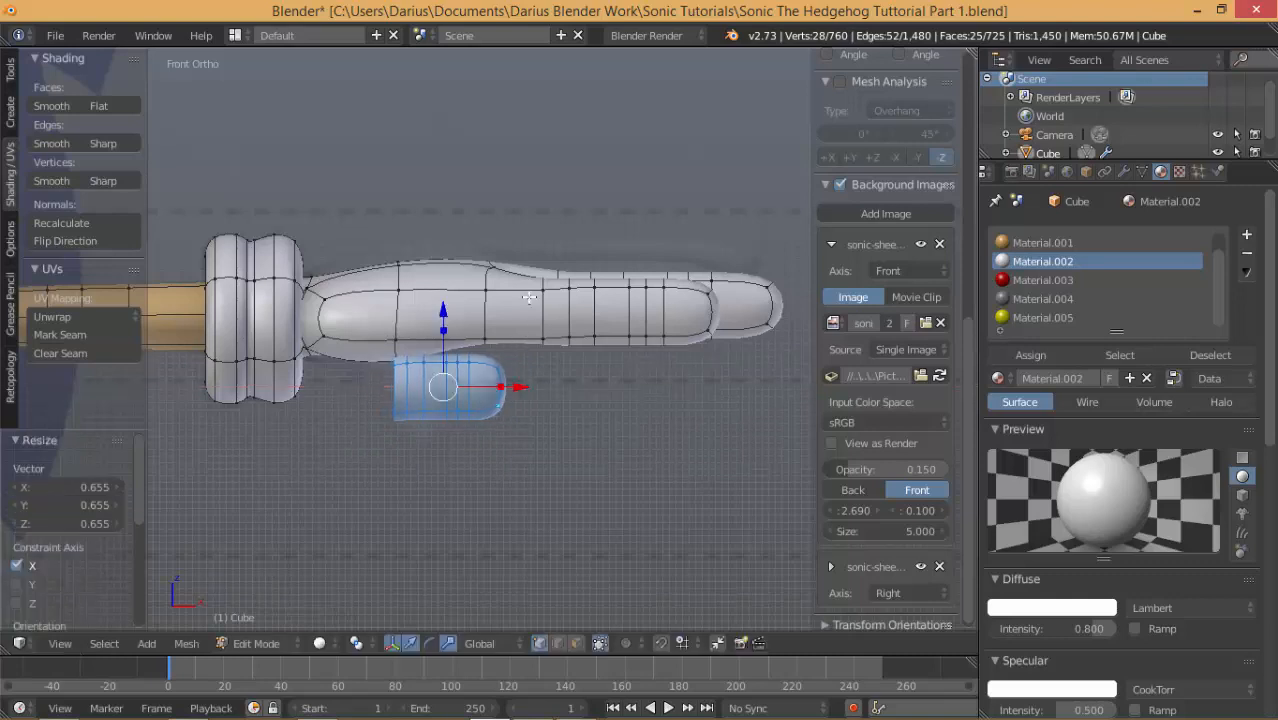
{"action": "key", "text": "r"}
{"action": "key", "text": "r"}
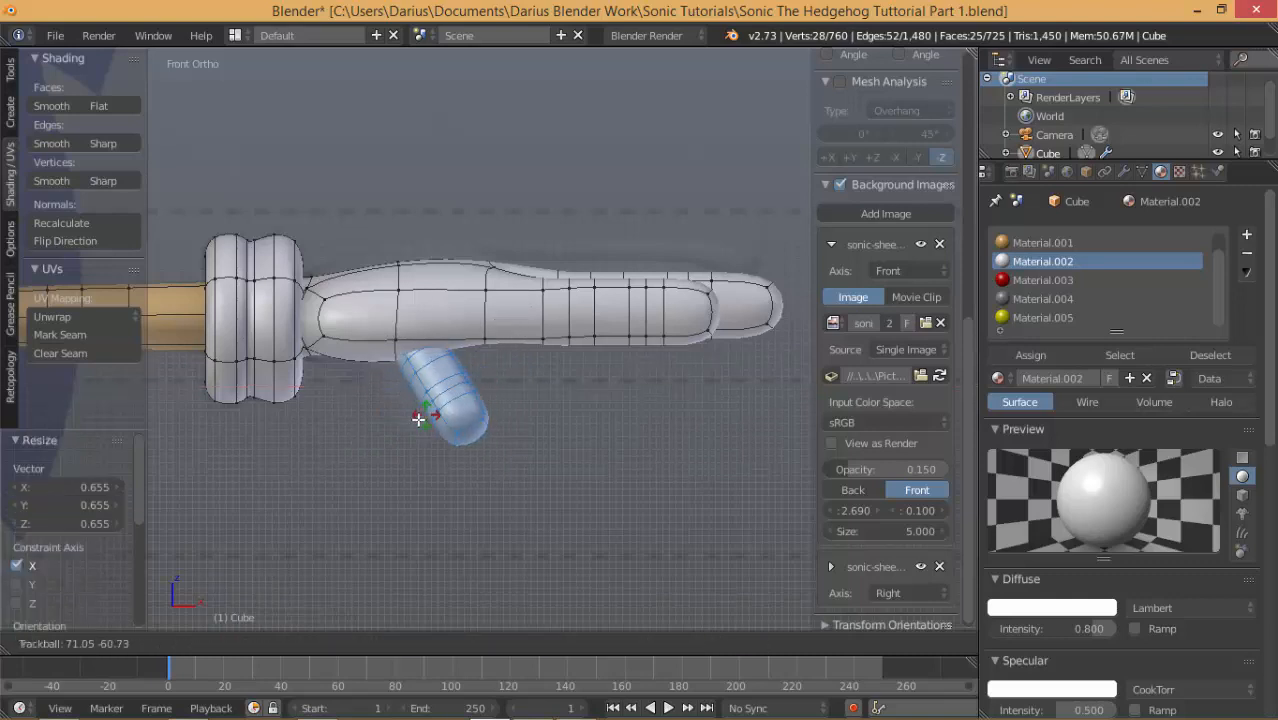
{"action": "key", "text": "Escape"}
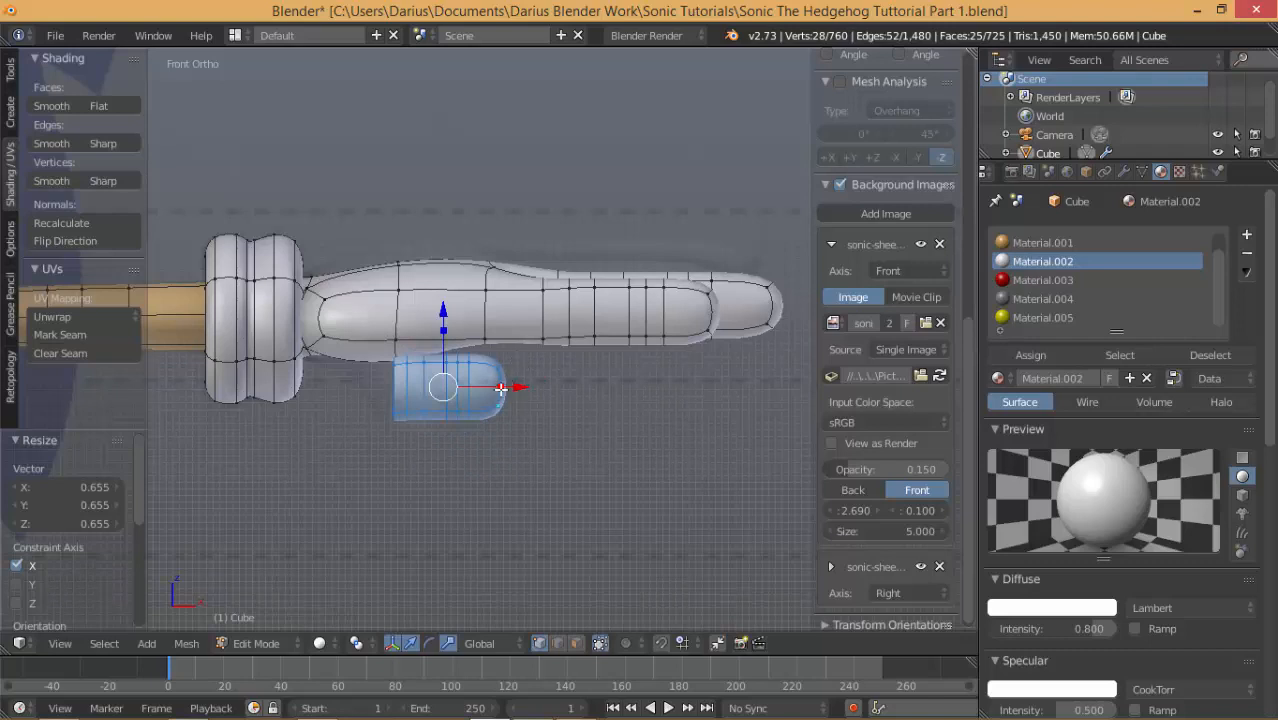
Trackball-rotate the thumb about 65.3° and -67.6° so it points downward, and move it -0.028 on X, -0.149 on Y and -0.048 on Z.
{"action": "key", "text": "r"}
{"action": "key", "text": "r"}
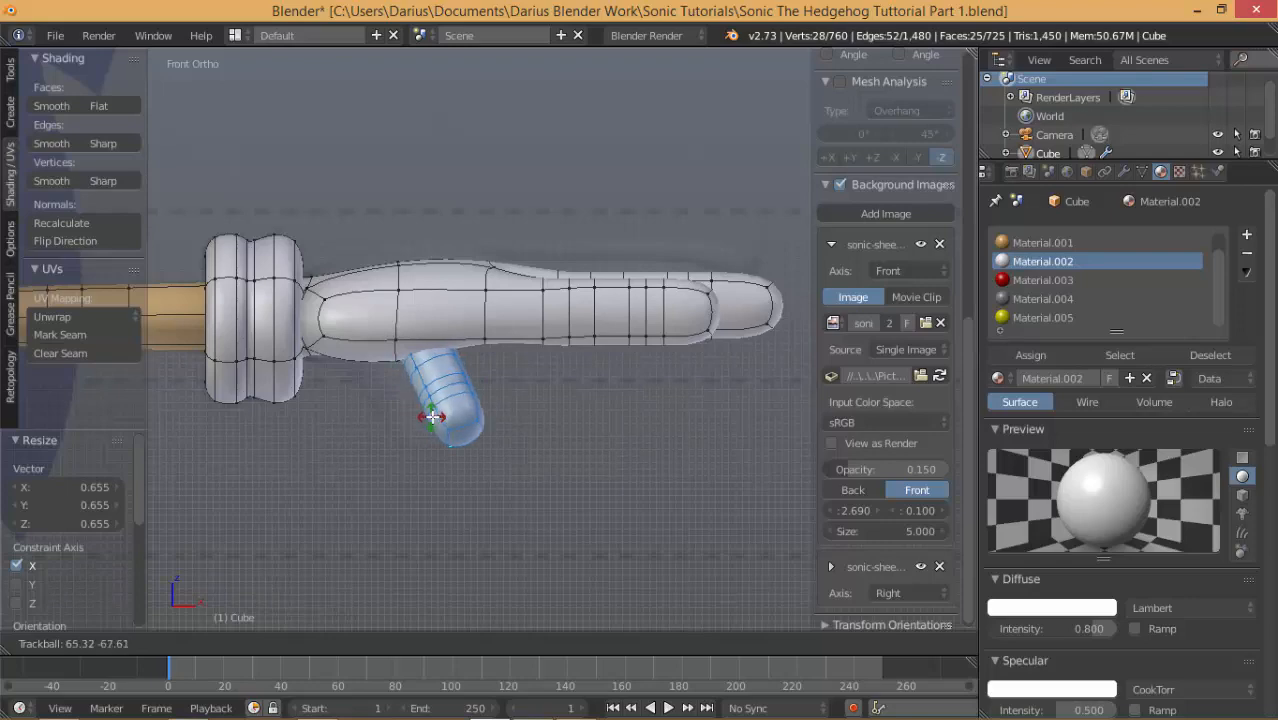
{"action": "left_click", "coordinate": [425, 414]}
{"action": "key", "text": "g"}
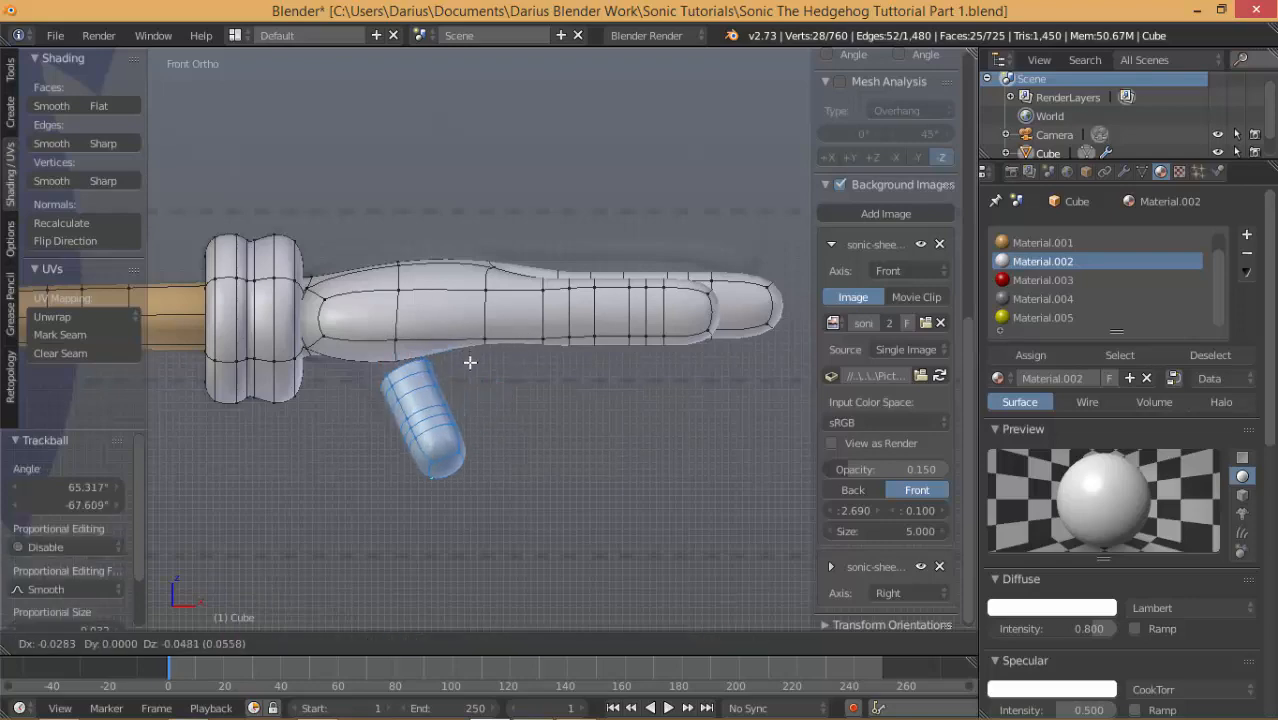
{"action": "left_click", "coordinate": [472, 357]}
{"action": "middle_click_drag", "start_coordinate": [472, 357], "coordinate": [493, 418]}
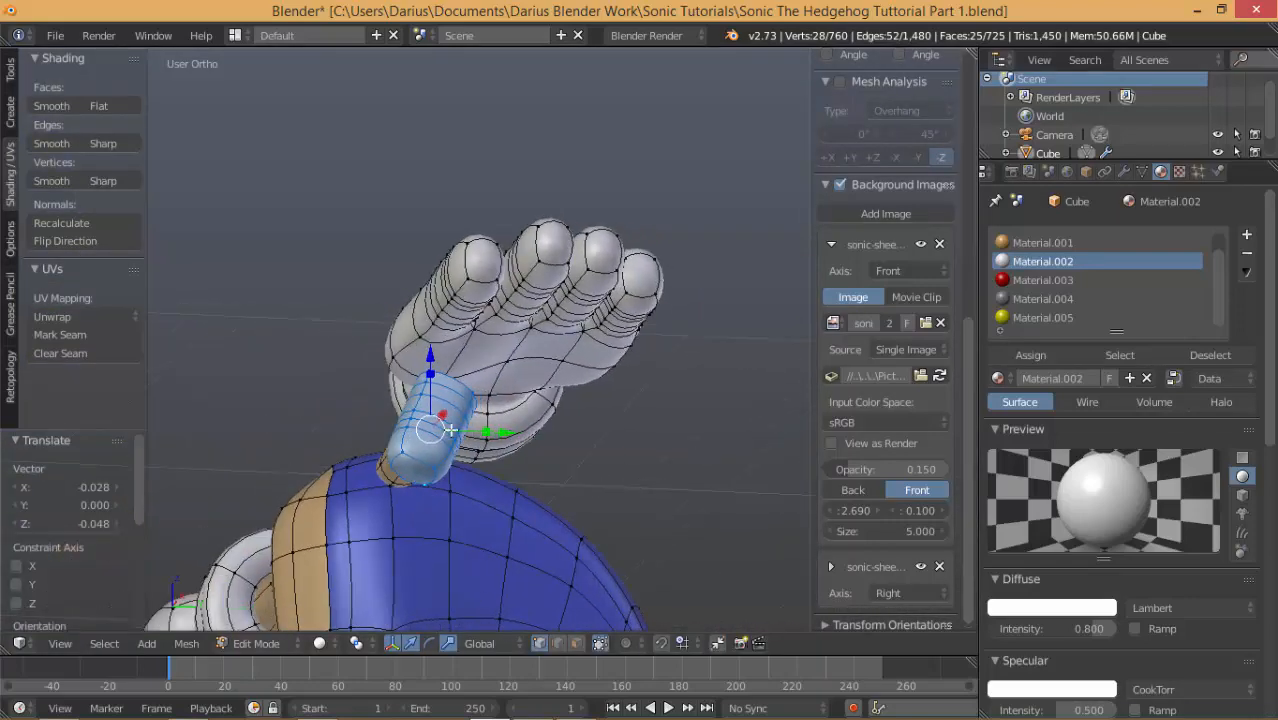
{"action": "left_click_drag", "start_coordinate": [451, 430], "coordinate": [413, 428]}
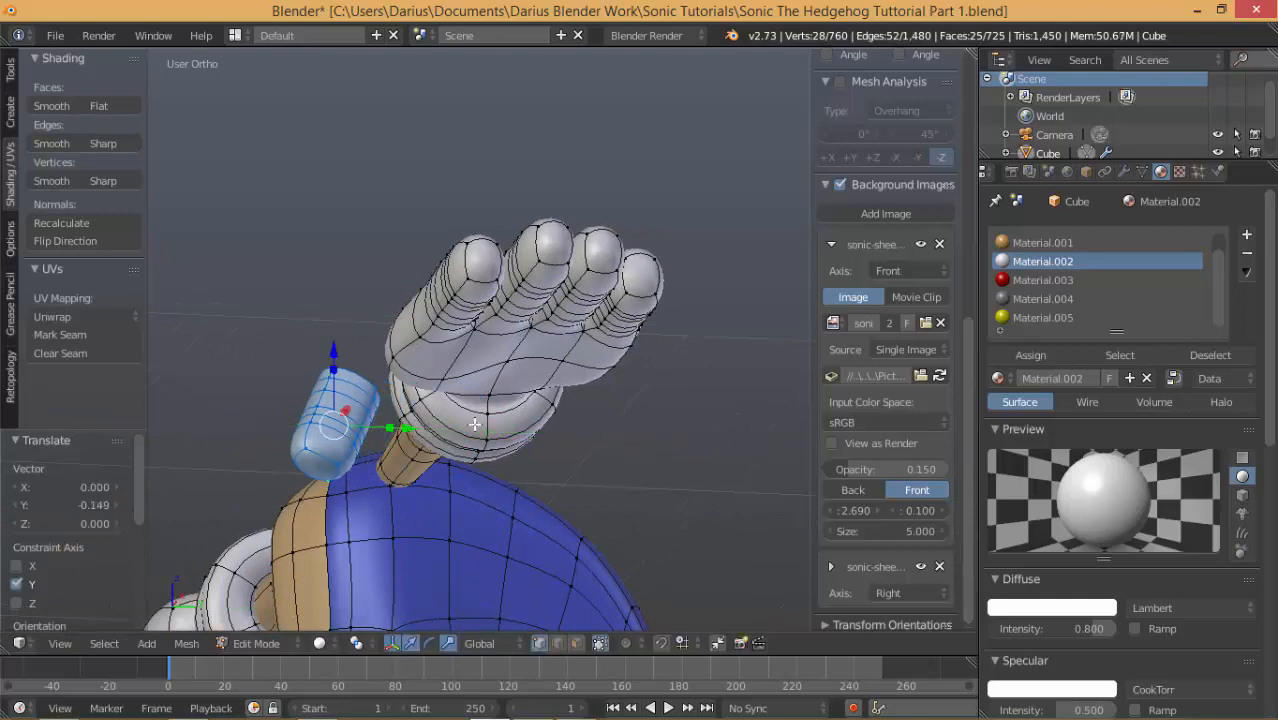
Straighten the thumb by rotating it about -30° in a fingertip-side view, trackball-rotating it -1.7° and -11.5°, and rotating it about 9.1°.
{"action": "middle_click_drag", "start_coordinate": [474, 425], "coordinate": [453, 442]}
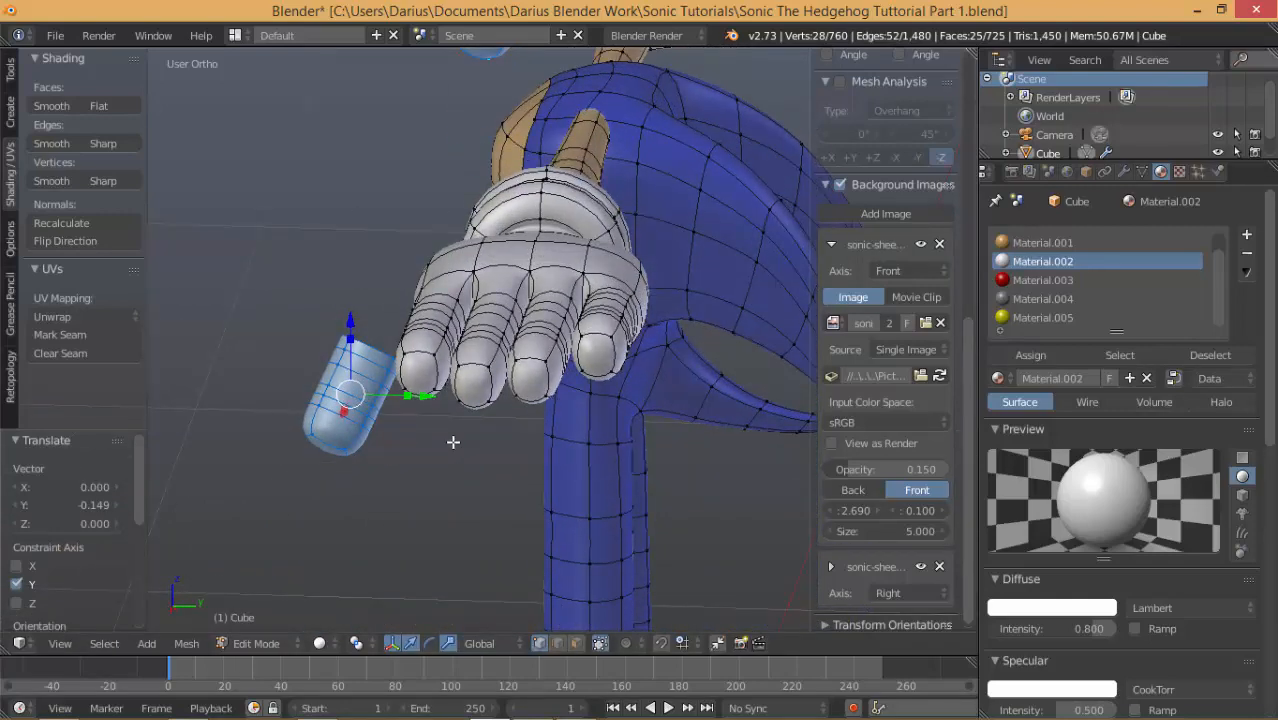
{"action": "key", "text": "r"}
{"action": "left_click", "coordinate": [429, 455]}
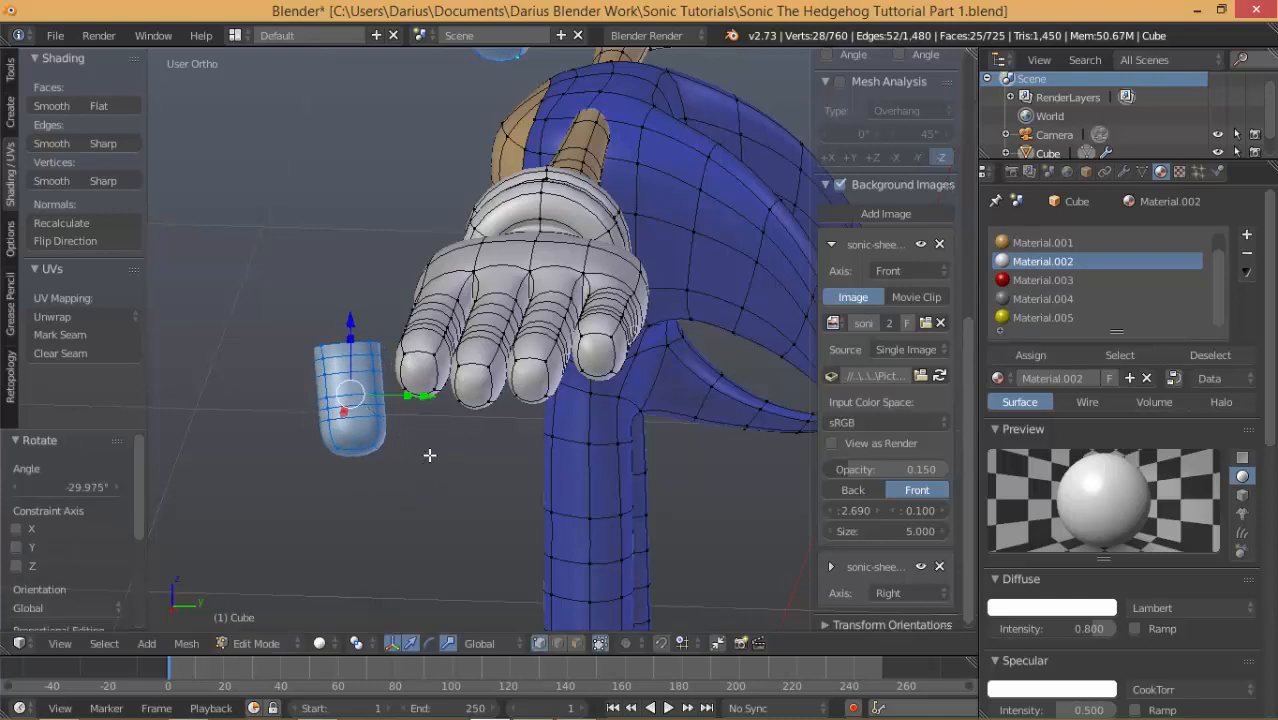
{"action": "key", "text": "r"}
{"action": "key", "text": "r"}
{"action": "left_click", "coordinate": [396, 439]}
{"action": "middle_click_drag", "start_coordinate": [412, 435], "coordinate": [441, 434]}
{"action": "key", "text": "r"}
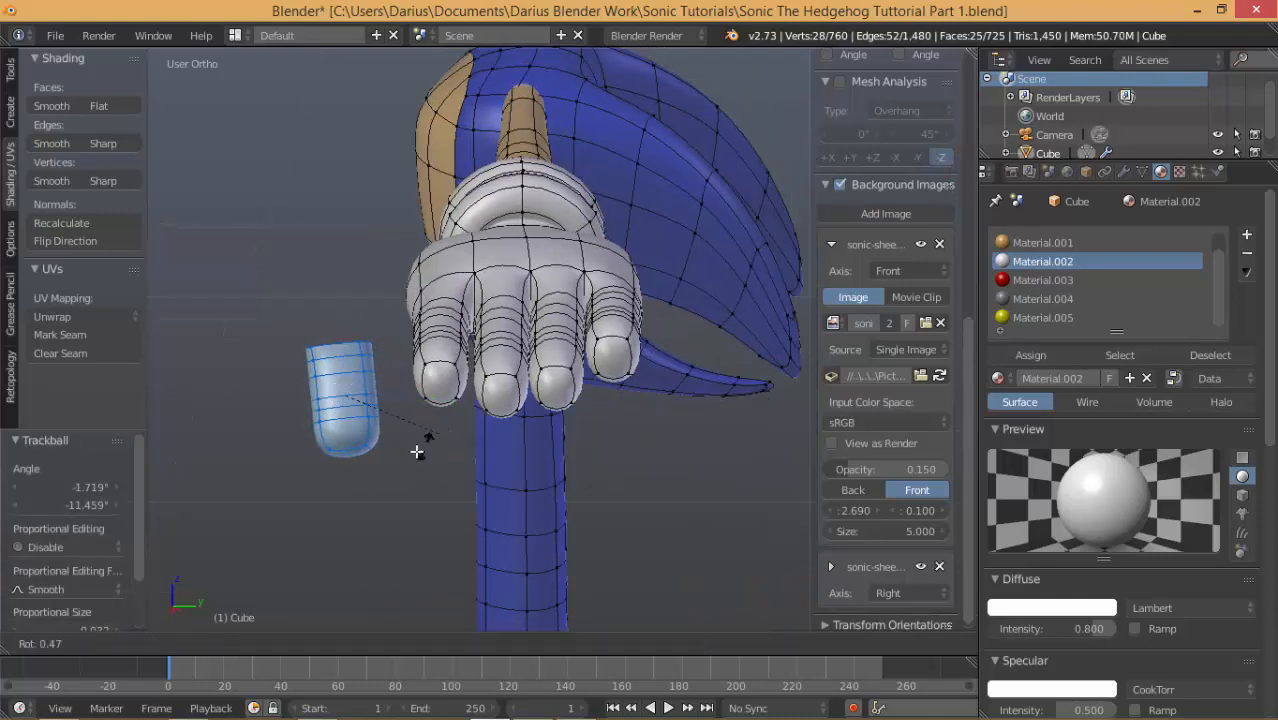
{"action": "left_click", "coordinate": [416, 426]}
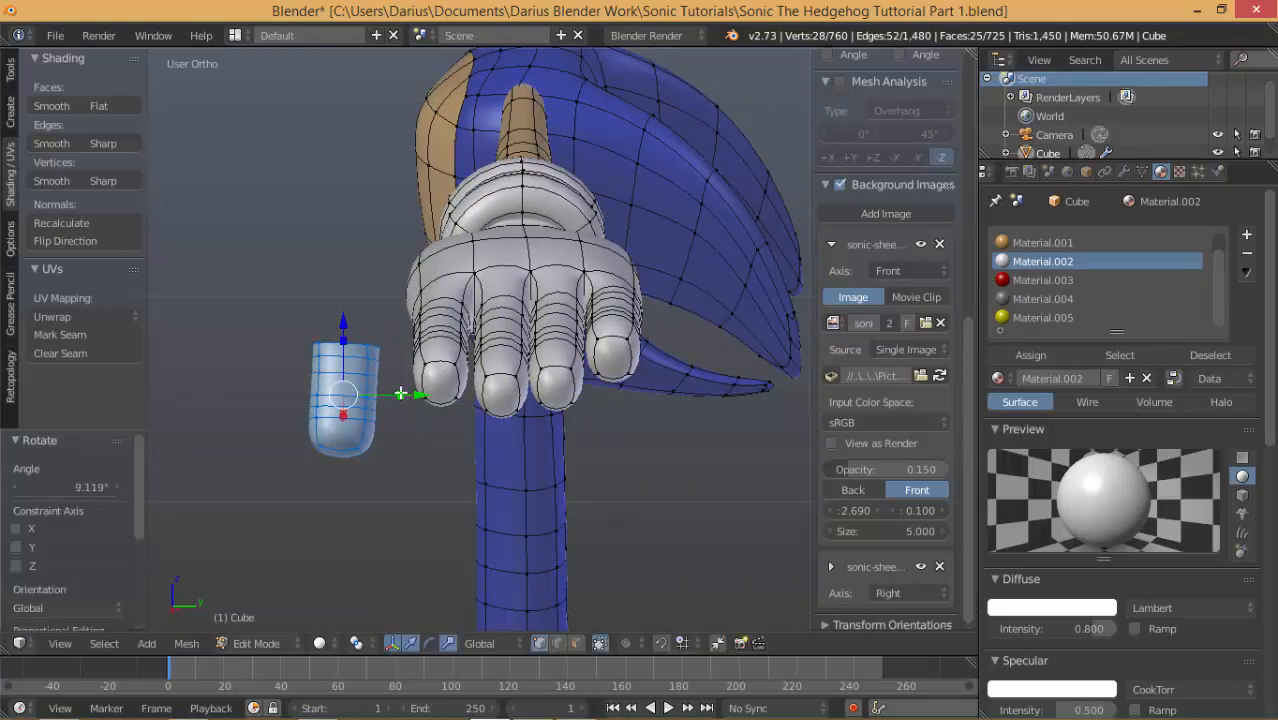
Scale the thumb to 0.952 along Y and thicken it with Shrink/Fatten by about 0.026.
{"action": "key", "text": "s"}
{"action": "key", "text": "y"}
{"action": "left_click", "coordinate": [388, 391]}
{"action": "key", "text": "KP_1"}
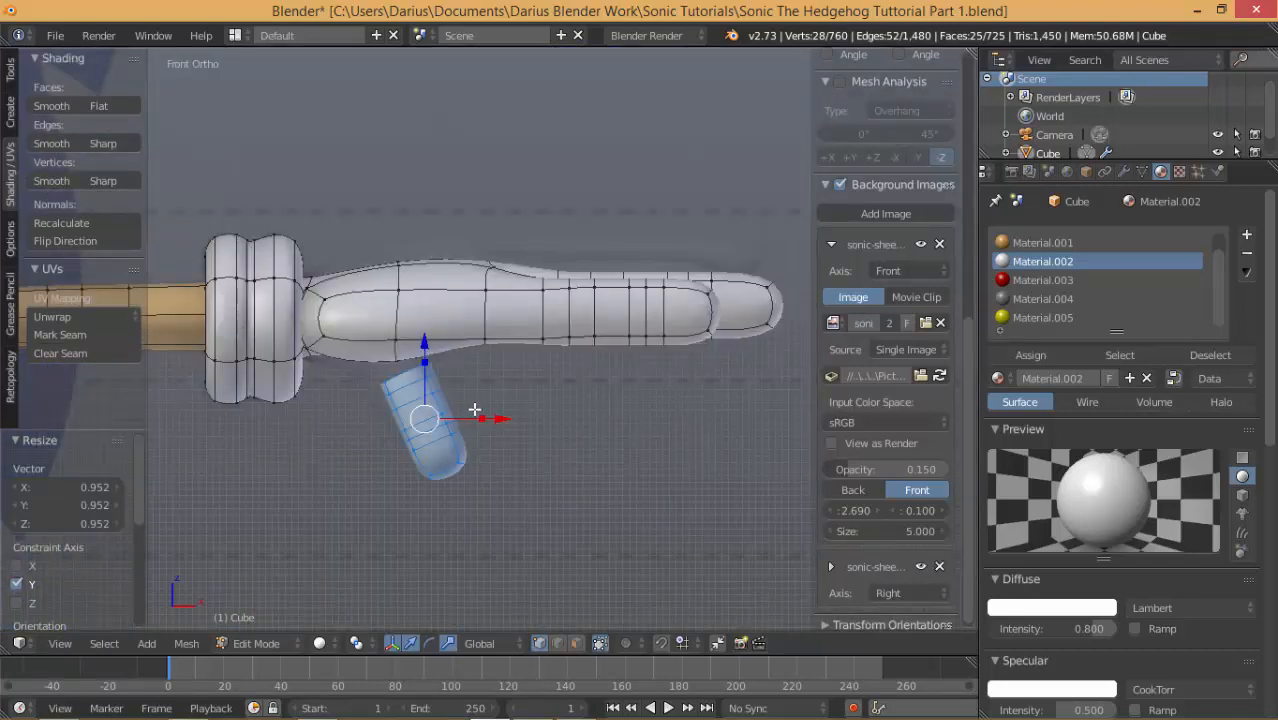
{"action": "key", "text": "alt+s"}
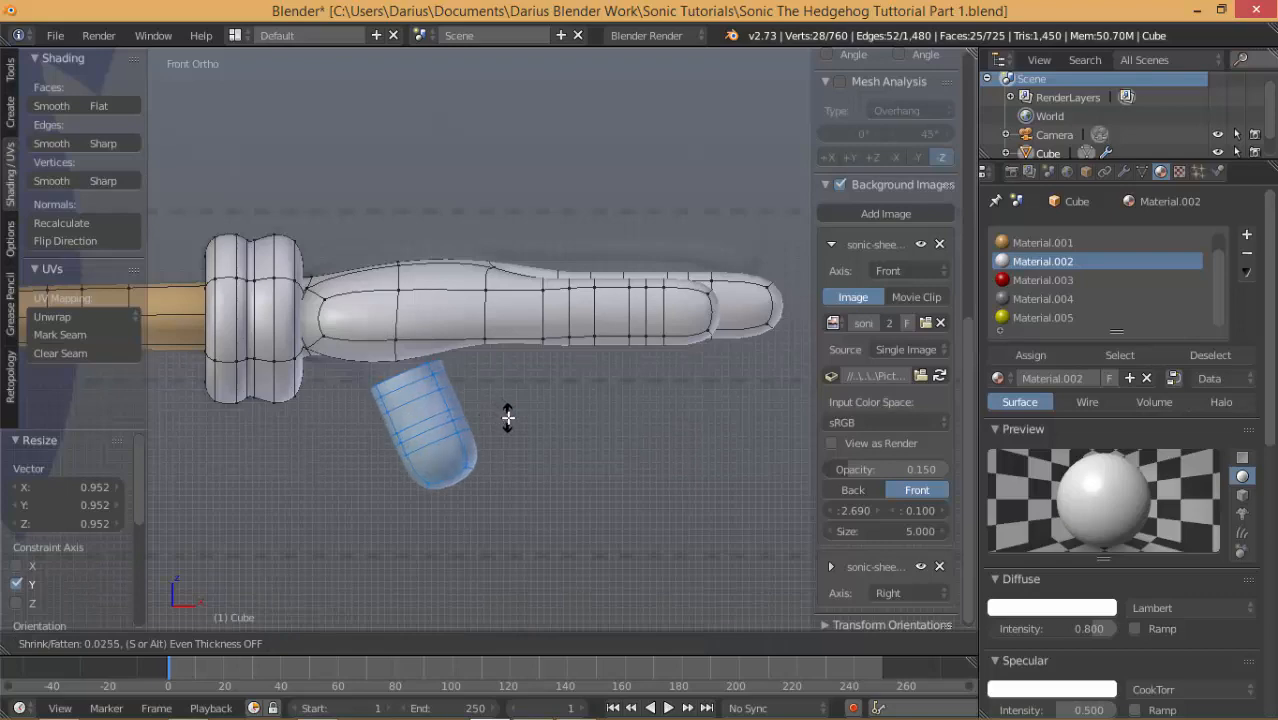
{"action": "left_click", "coordinate": [510, 420]}
Move the thumb -0.027 on X and 0.023 on Z, and rotate it 37.47° in a fingertip-side view to angle its base towards the palm.
{"action": "key", "text": "g"}
{"action": "left_click", "coordinate": [500, 415]}
{"action": "middle_click_drag", "start_coordinate": [500, 415], "coordinate": [318, 442]}
{"action": "key", "text": "r"}
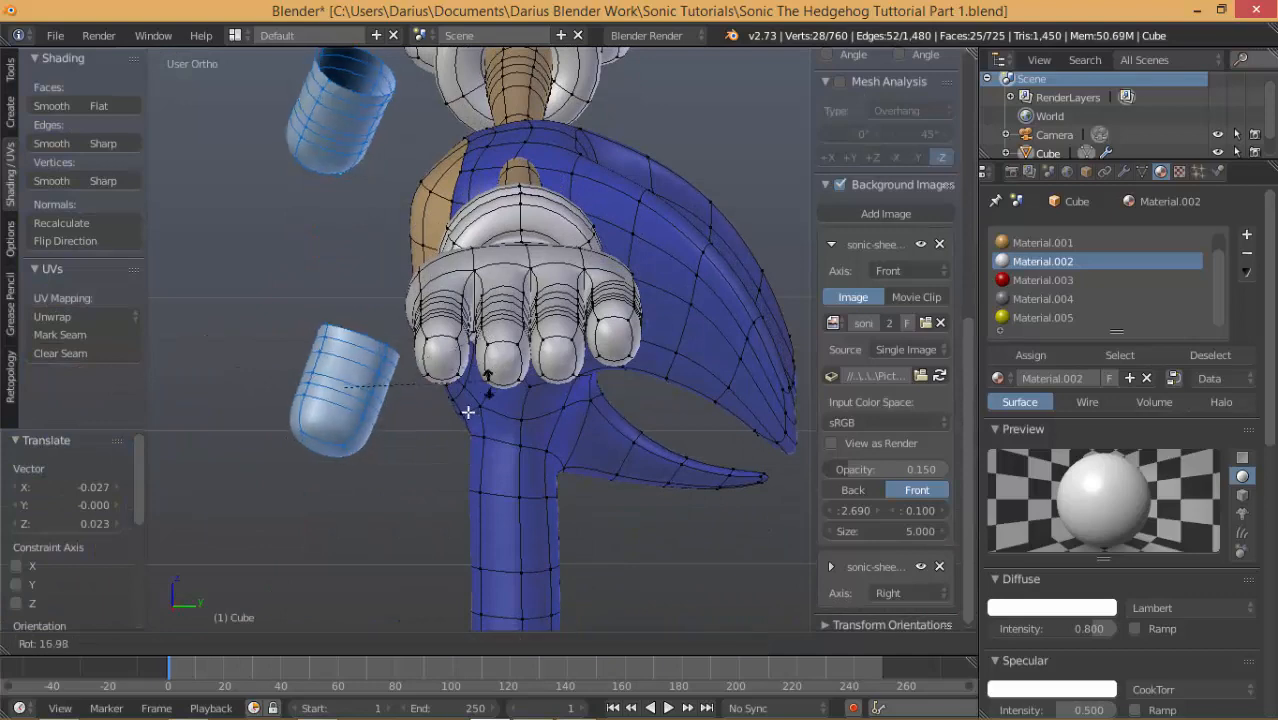
{"action": "left_click", "coordinate": [445, 408]}
{"action": "middle_click_drag", "start_coordinate": [445, 408], "coordinate": [437, 399]}
{"action": "key", "text": "KP_1"}
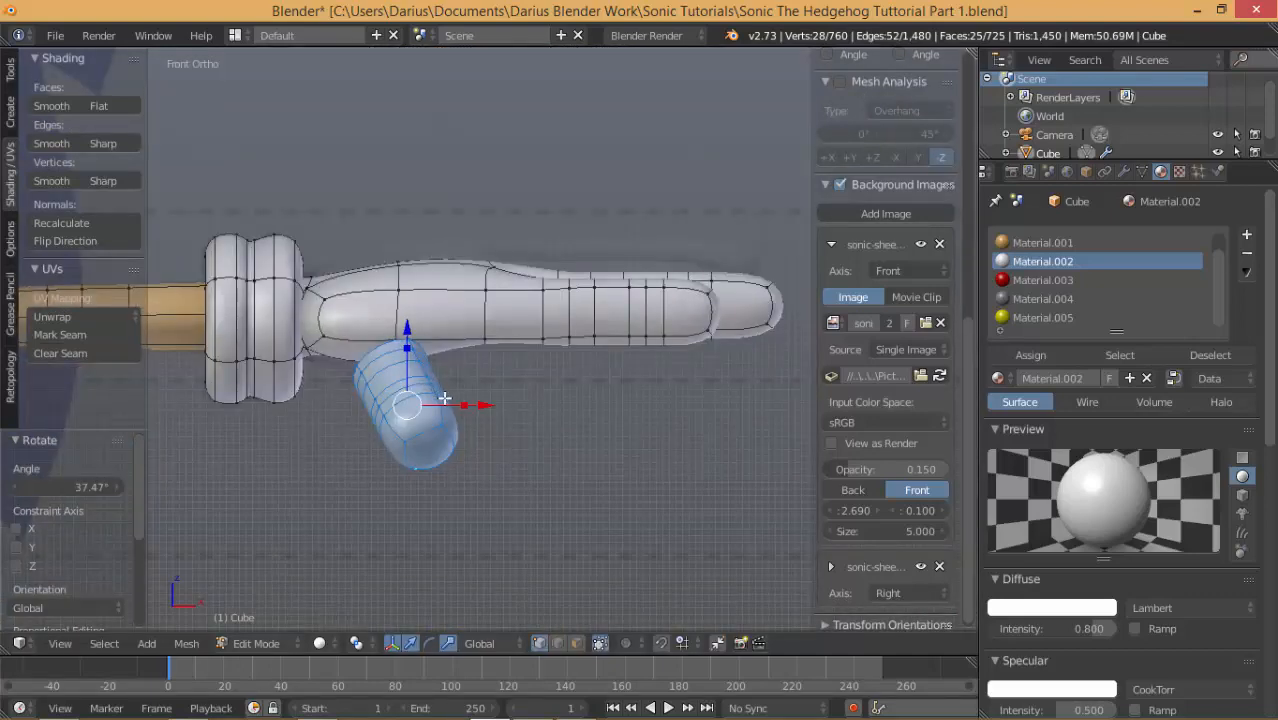
Delete the palm's side face near the wrist, just above the thumb, to open a hole for it.
{"action": "middle_click_drag", "start_coordinate": [443, 398], "coordinate": [385, 298]}
{"action": "right_click", "coordinate": [386, 298]}
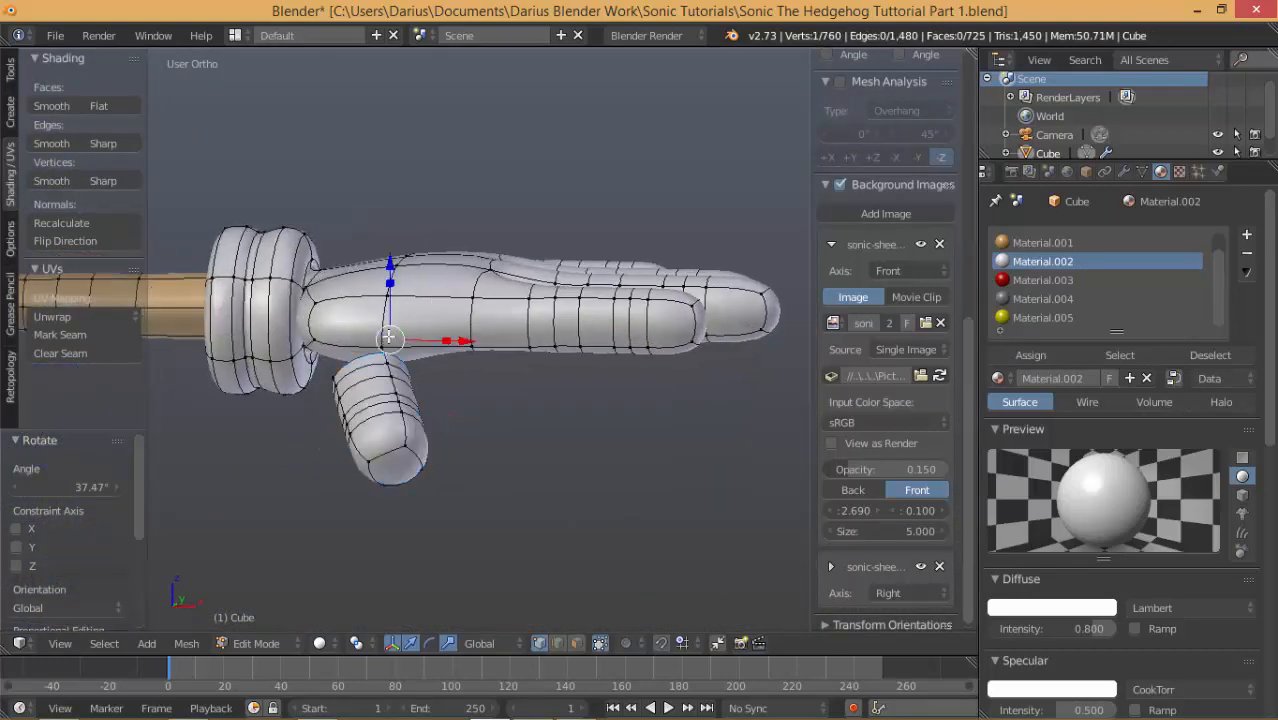
{"action": "right_click", "coordinate": [323, 312], "text": "shift"}
{"action": "right_click", "coordinate": [317, 338], "text": "shift"}
{"action": "right_click", "coordinate": [378, 346], "text": "shift"}
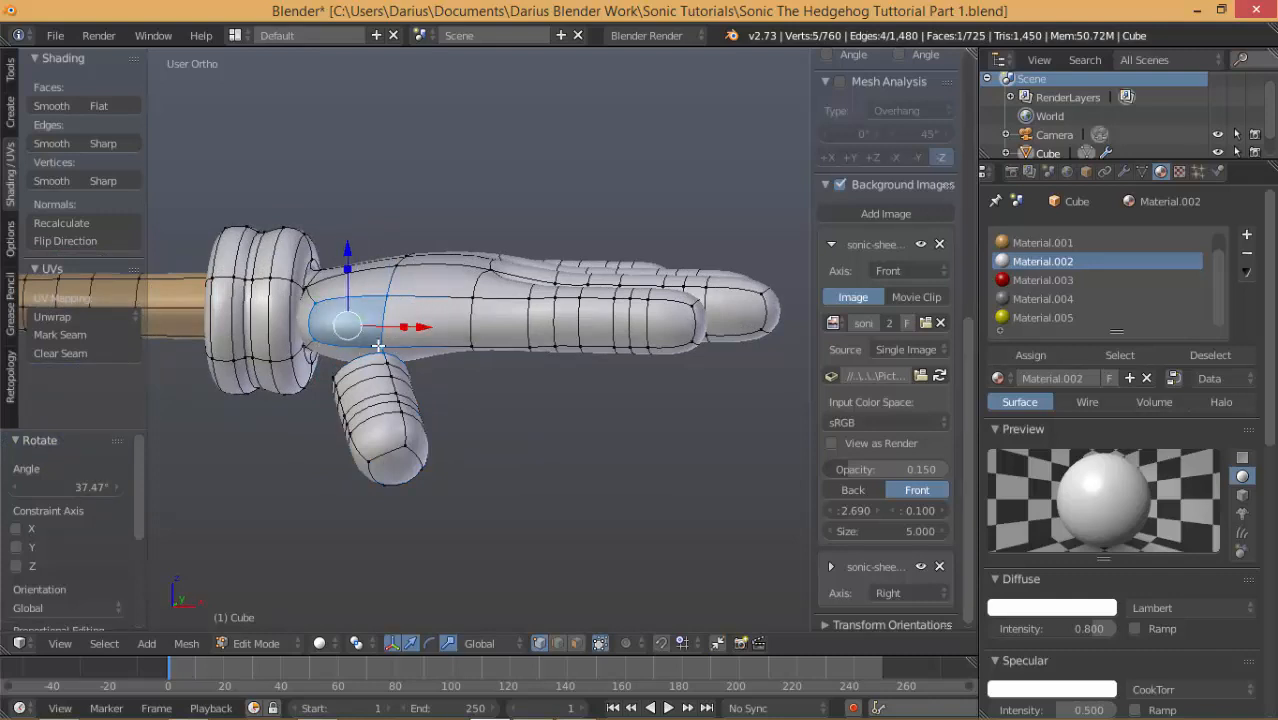
{"action": "key", "text": "x"}
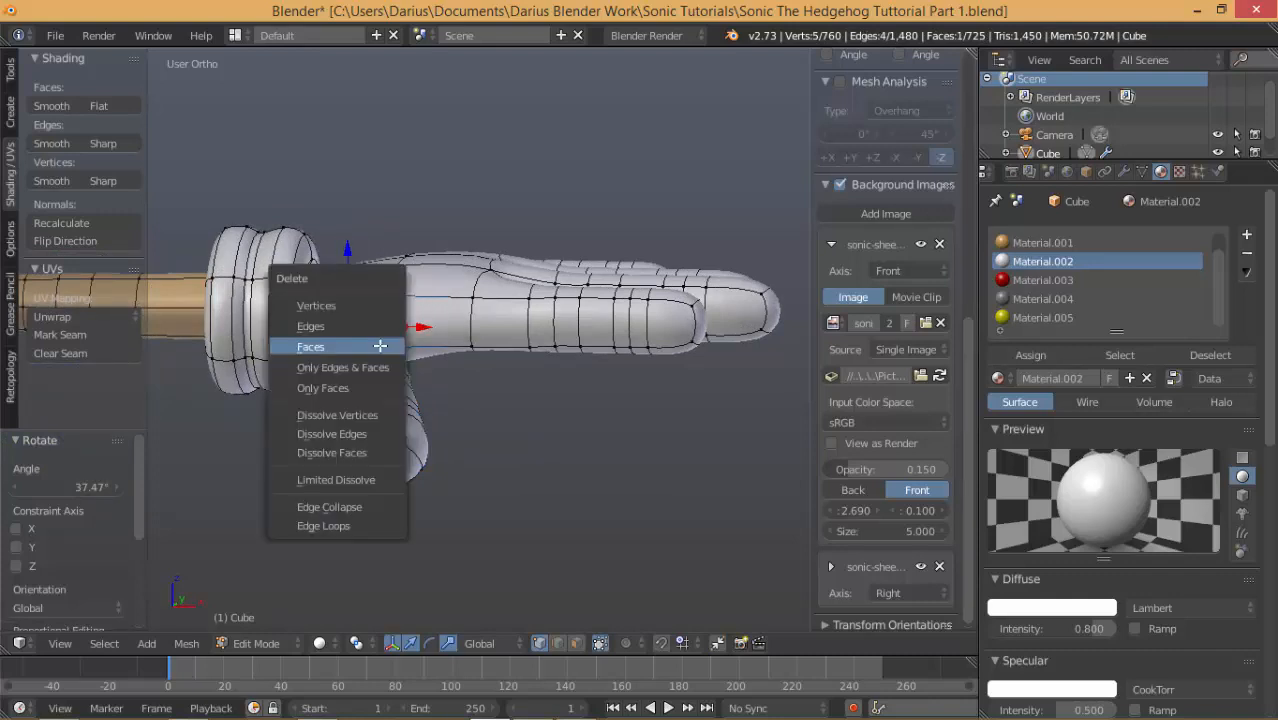
{"action": "left_click", "coordinate": [379, 343]}
Select the edge loops of the palm hole and the thumb's open base and join them with Bridge Edge Loops.
{"action": "right_click", "coordinate": [372, 320], "text": "alt"}
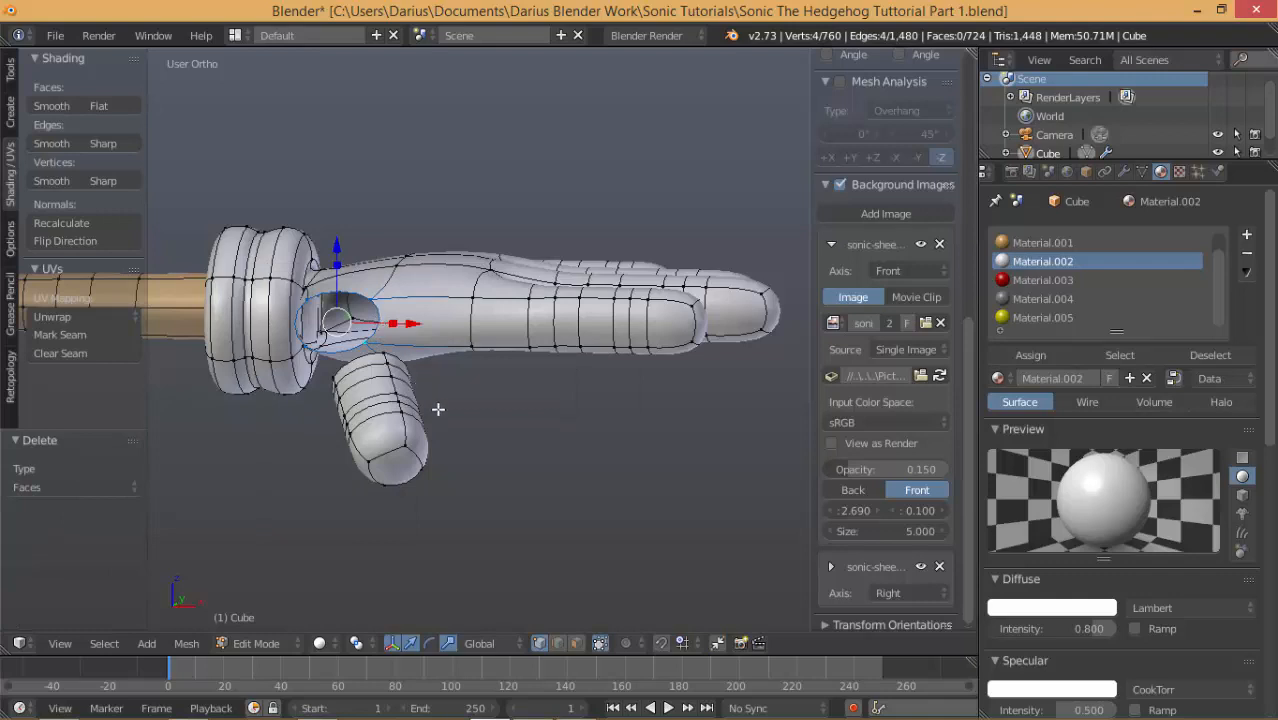
{"action": "middle_click_drag", "start_coordinate": [437, 408], "coordinate": [416, 430]}
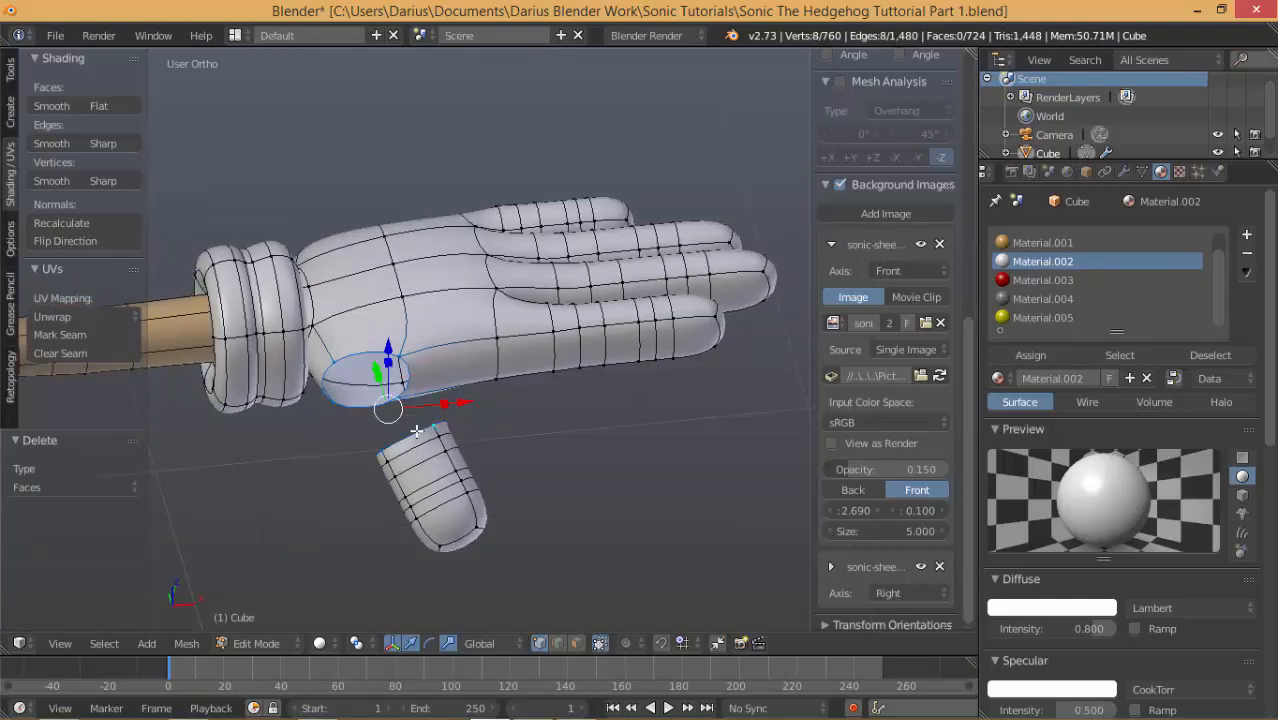
{"action": "key", "text": "ctrl+e"}
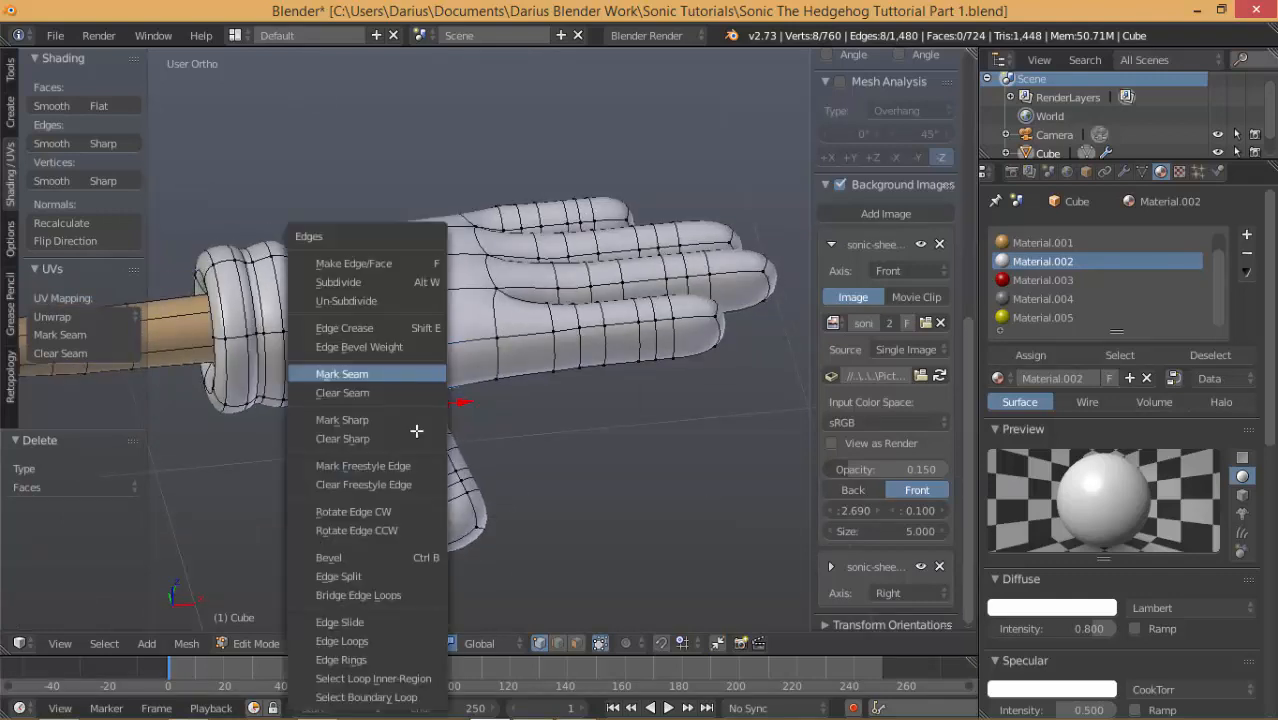
{"action": "left_click", "coordinate": [390, 594]}
Select the thumb's edge loops and tip, move them -0.046 on X, -0.006 on Y and -0.002 on Z, and rotate them 8.132°.
{"action": "middle_click_drag", "start_coordinate": [396, 543], "coordinate": [277, 386]}
{"action": "right_click", "coordinate": [360, 353], "text": "alt"}
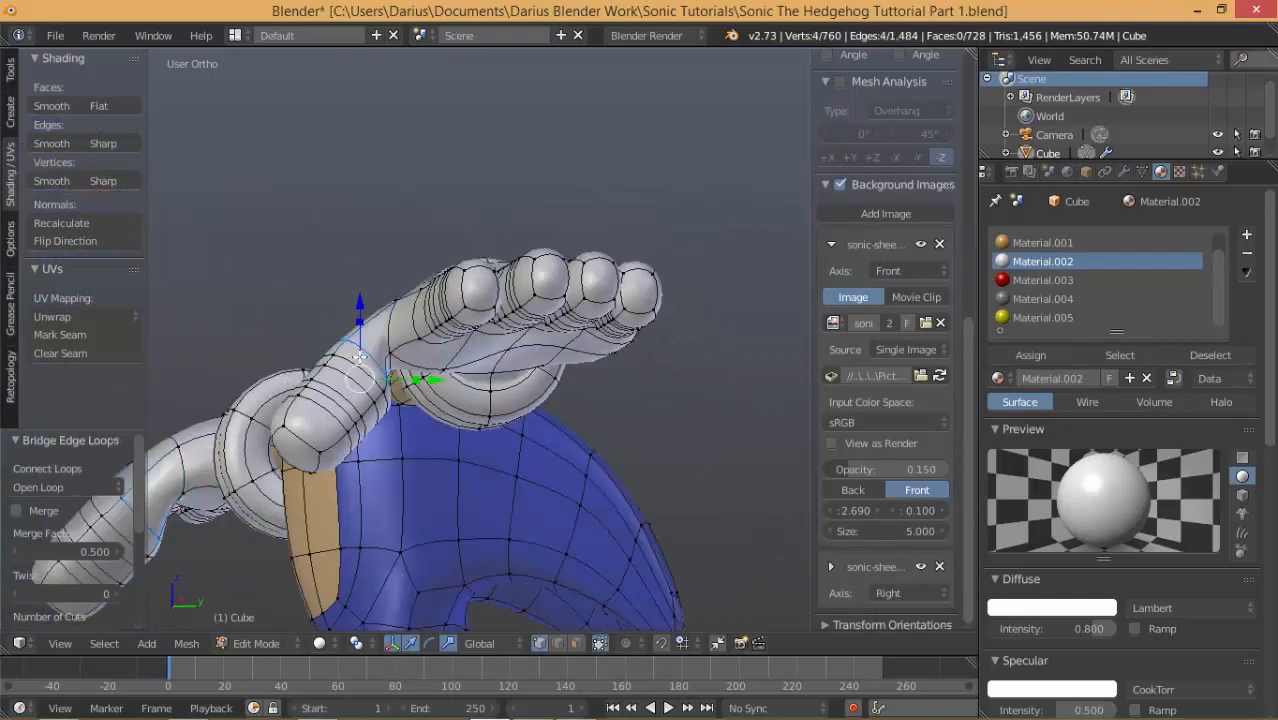
{"action": "right_click", "coordinate": [353, 361], "text": "alt+shift"}
{"action": "right_click", "coordinate": [354, 389], "text": "alt+shift"}
{"action": "right_click", "coordinate": [346, 397], "text": "alt+shift"}
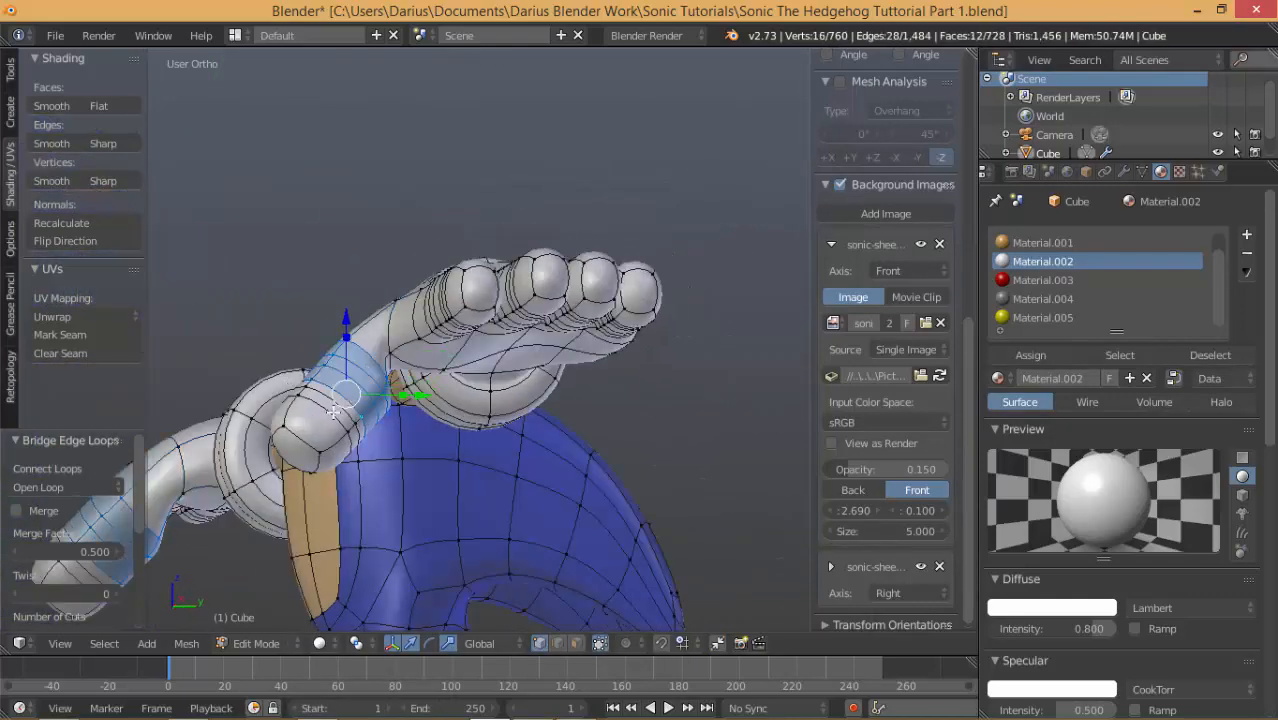
{"action": "right_click", "coordinate": [338, 406], "text": "alt+shift"}
{"action": "right_click", "coordinate": [332, 415], "text": "alt+shift"}
{"action": "right_click", "coordinate": [311, 447], "text": "shift"}
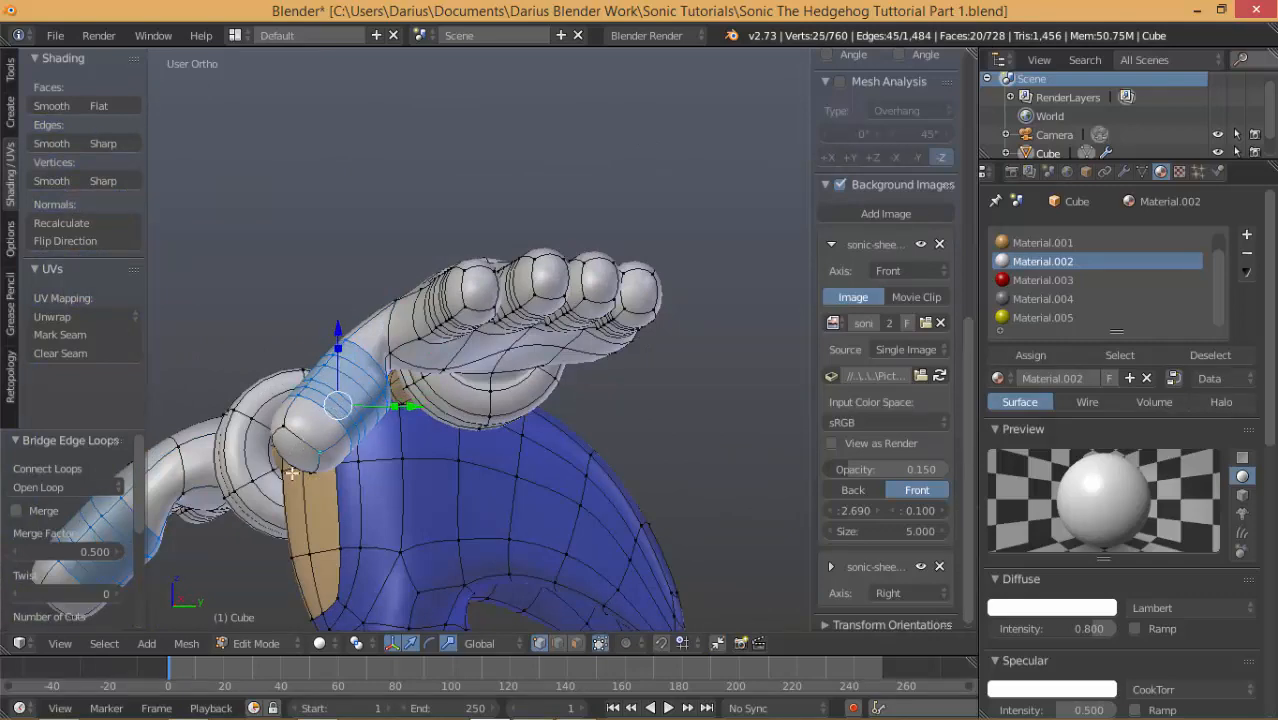
{"action": "middle_click_drag", "start_coordinate": [351, 452], "coordinate": [432, 422]}
{"action": "right_click", "coordinate": [308, 393], "text": "shift"}
{"action": "right_click", "coordinate": [294, 427], "text": "shift"}
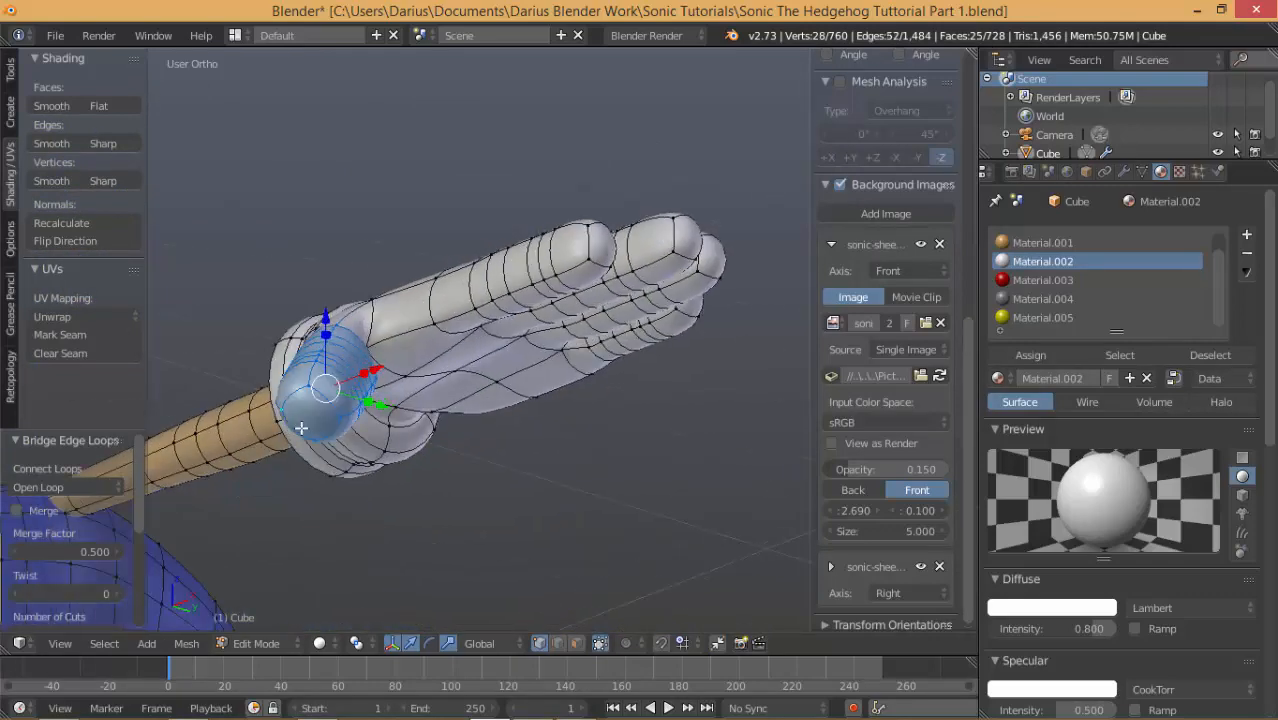
{"action": "middle_click_drag", "start_coordinate": [370, 459], "coordinate": [429, 519]}
{"action": "key", "text": "g"}
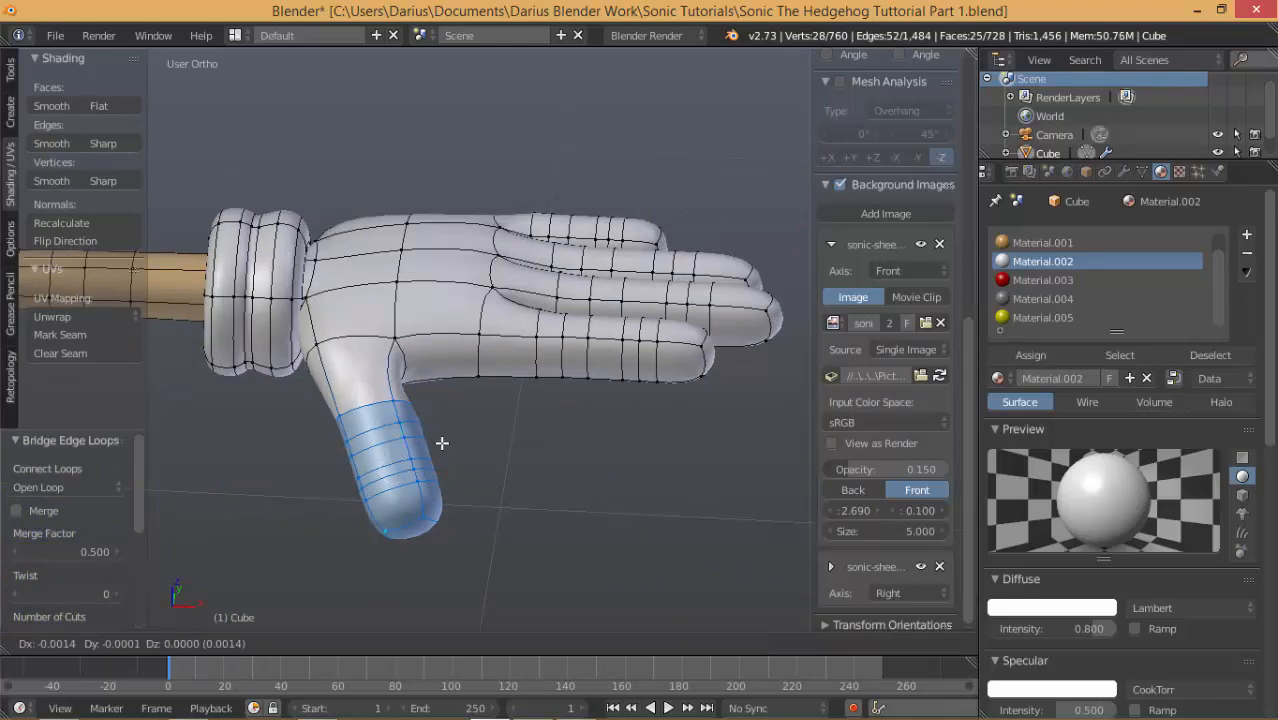
{"action": "left_click", "coordinate": [429, 443]}
{"action": "key", "text": "r"}
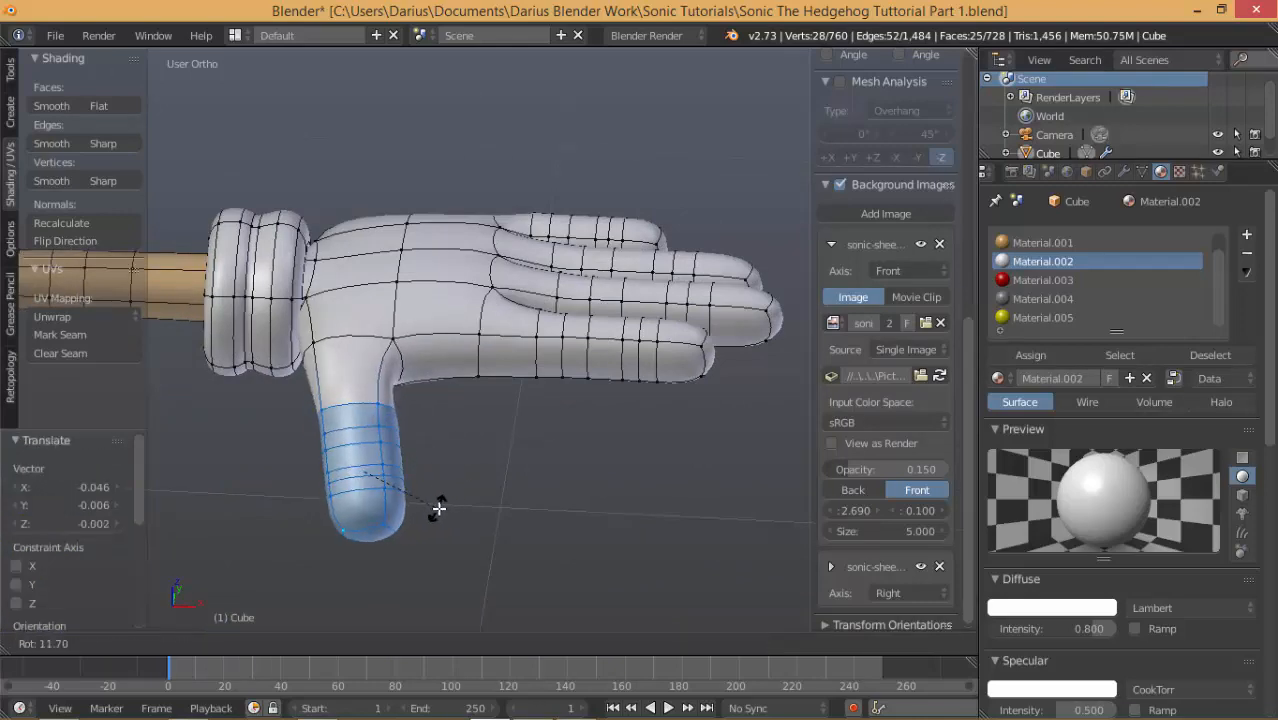
{"action": "left_click", "coordinate": [439, 504]}
Move the edge at the underside of the thumb's junction with the palm by 0.033 on X, 0.050 on Y and -0.045 on Z.
{"action": "middle_click_drag", "start_coordinate": [439, 504], "coordinate": [415, 360]}
{"action": "right_click", "coordinate": [381, 371]}
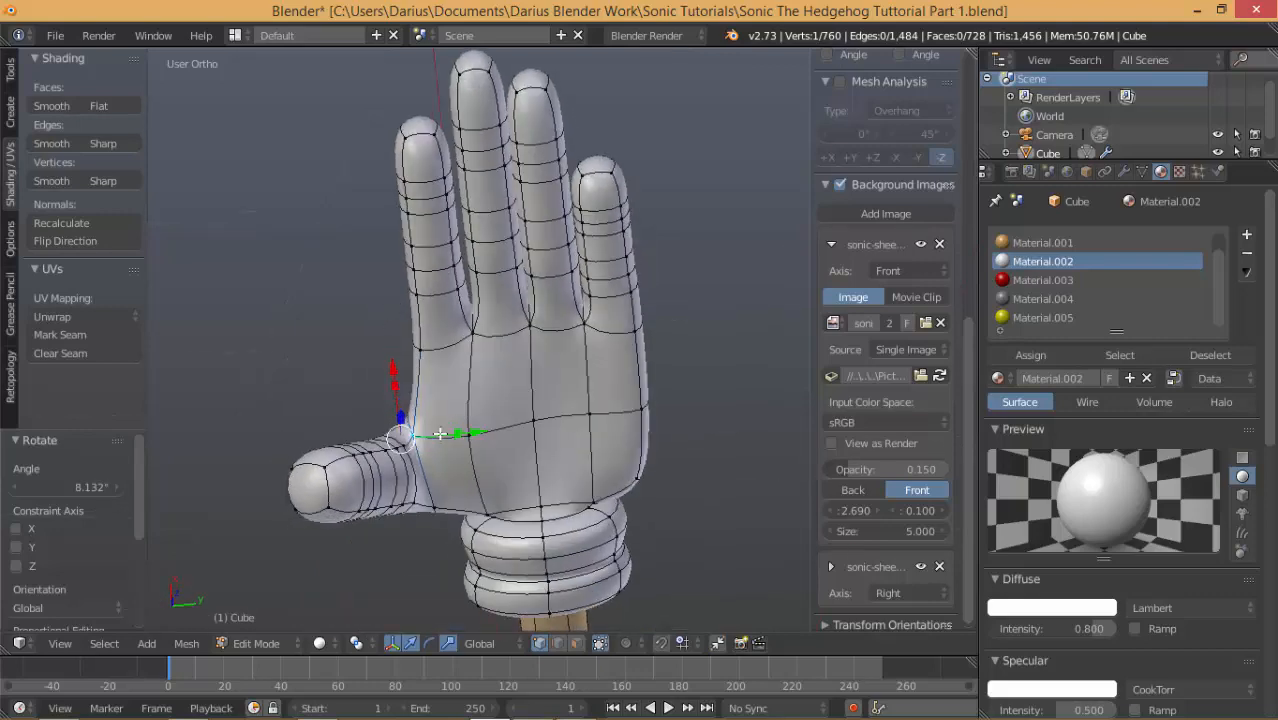
{"action": "right_click", "coordinate": [432, 495], "text": "shift"}
{"action": "middle_click_drag", "start_coordinate": [458, 471], "coordinate": [381, 405]}
{"action": "key", "text": "g"}
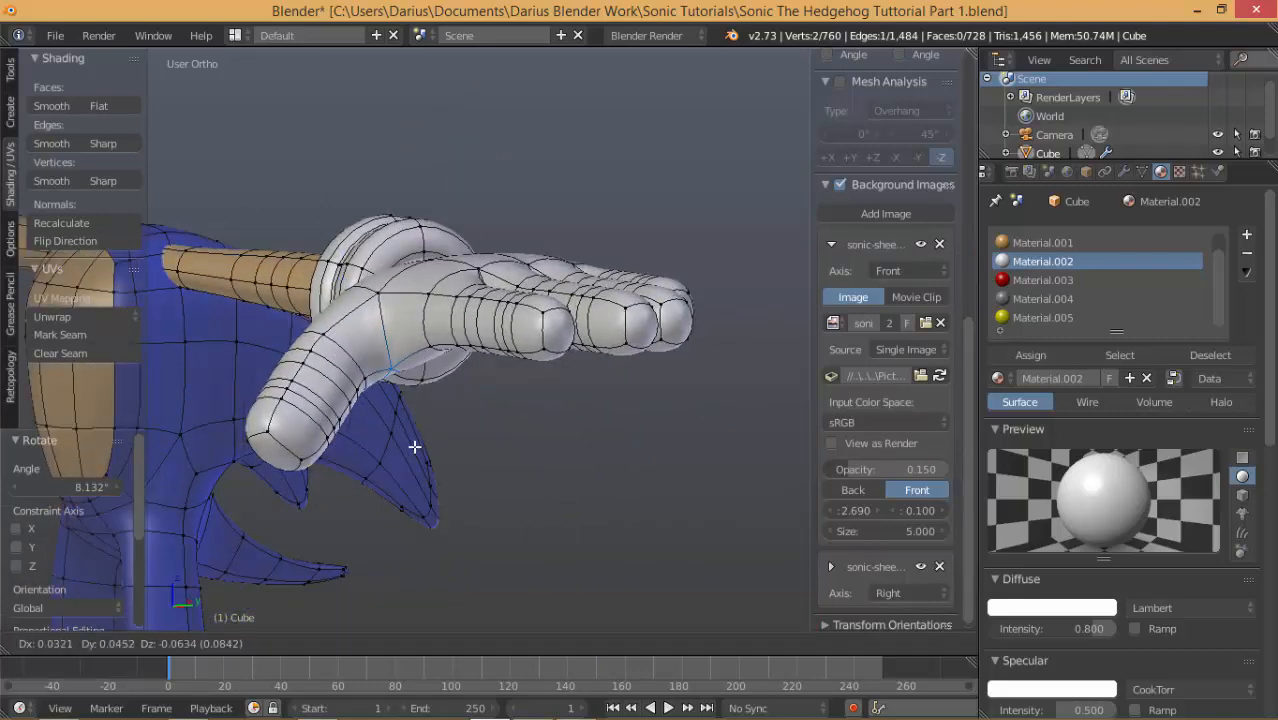
{"action": "left_click", "coordinate": [417, 433]}
Add one centred loop cut running lengthwise around the sides of the glove, fingers and thumb.
{"action": "middle_click_drag", "start_coordinate": [417, 433], "coordinate": [489, 411]}
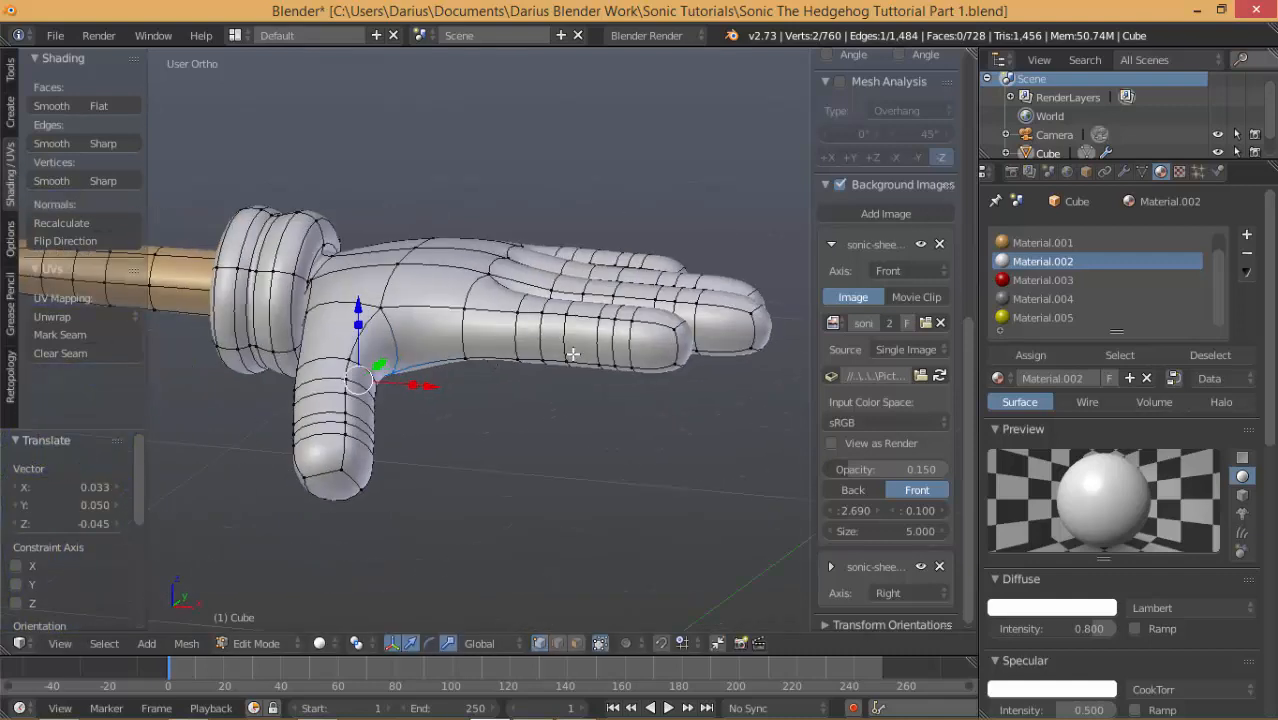
{"action": "key", "text": "ctrl+r"}
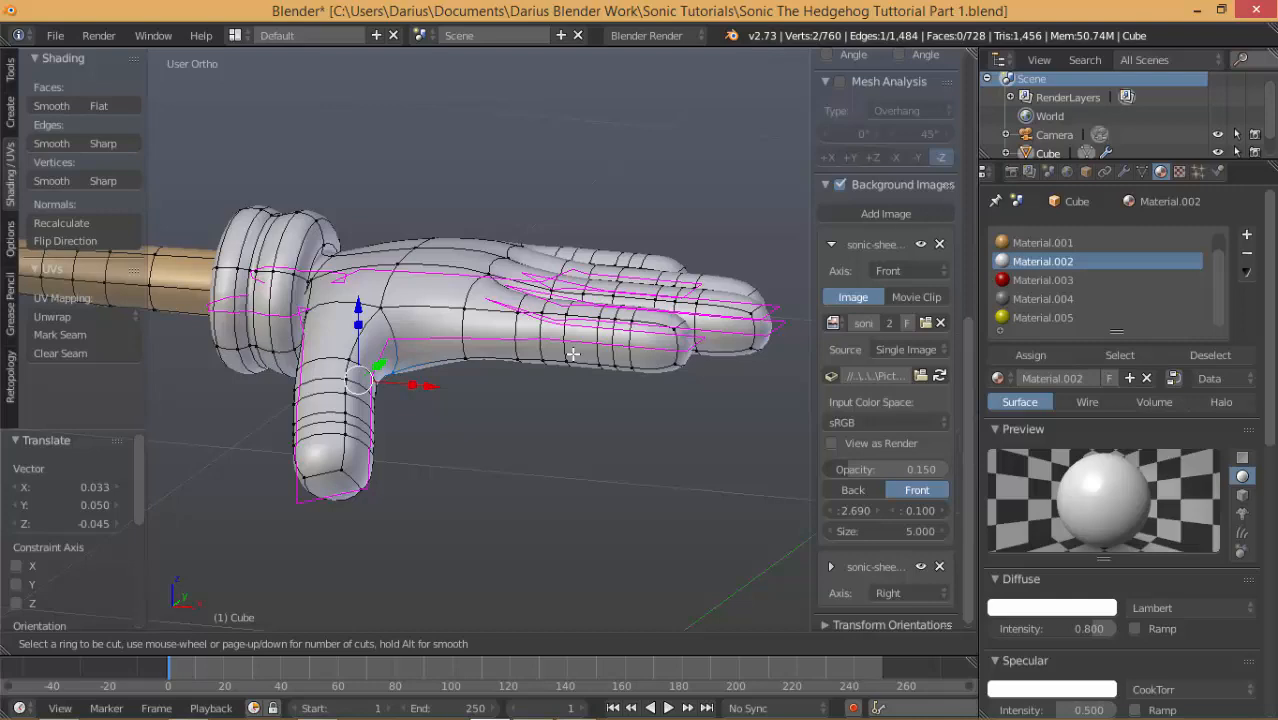
{"action": "left_click", "coordinate": [574, 352]}
{"action": "right_click", "coordinate": [574, 352]}
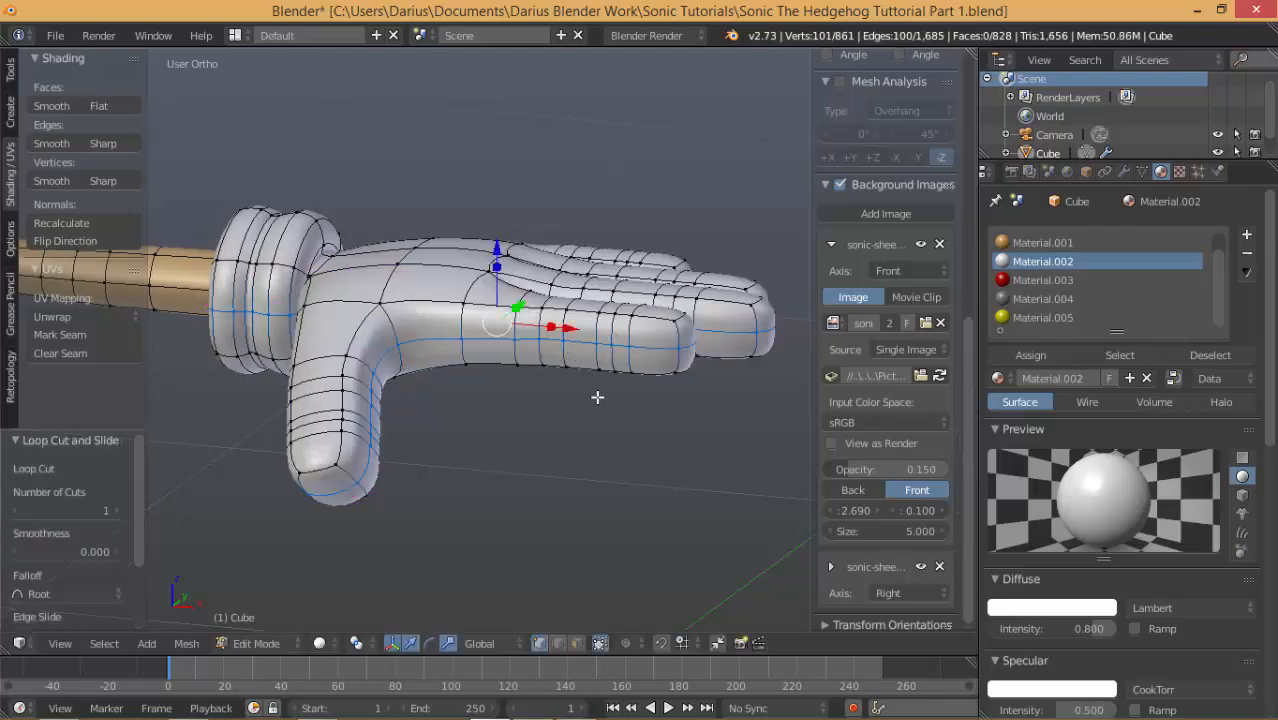
Mark the lengthwise edge loop around the glove, fingers and thumb as a seam.
{"action": "middle_click_drag", "start_coordinate": [597, 397], "coordinate": [622, 315]}
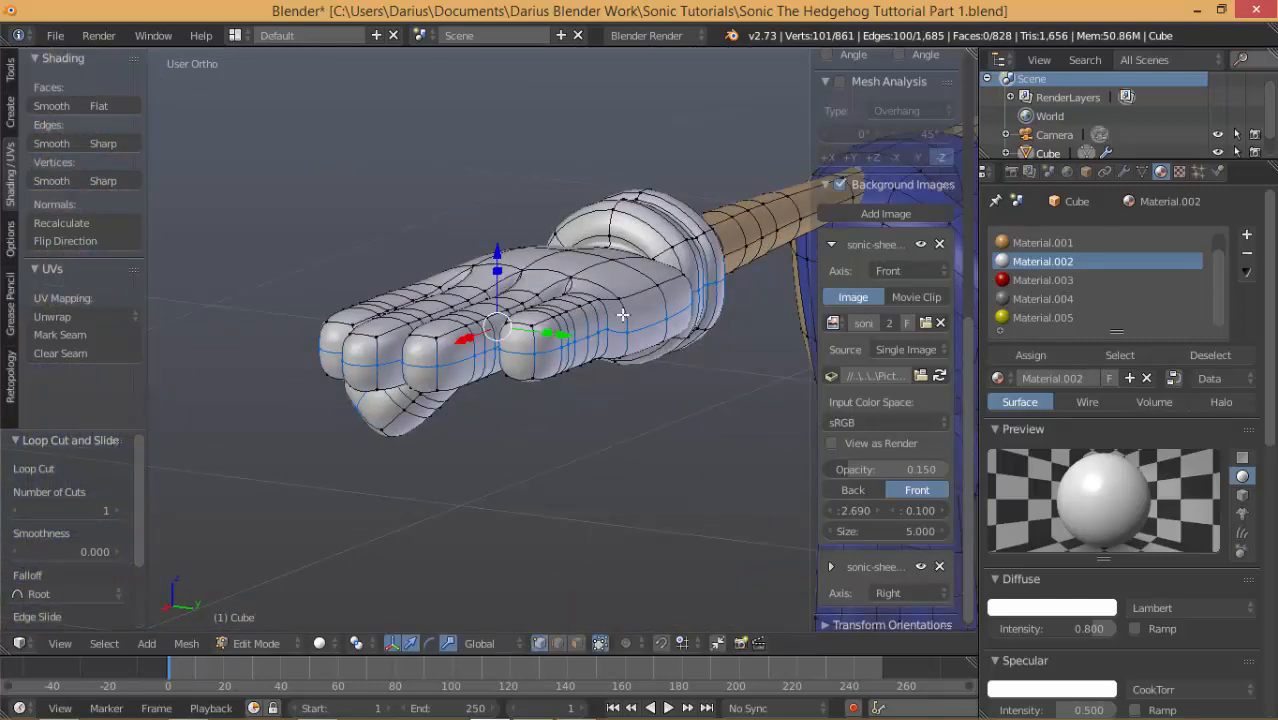
{"action": "middle_click_drag", "start_coordinate": [484, 338], "coordinate": [627, 328]}
{"action": "middle_click_drag", "start_coordinate": [531, 378], "coordinate": [534, 347]}
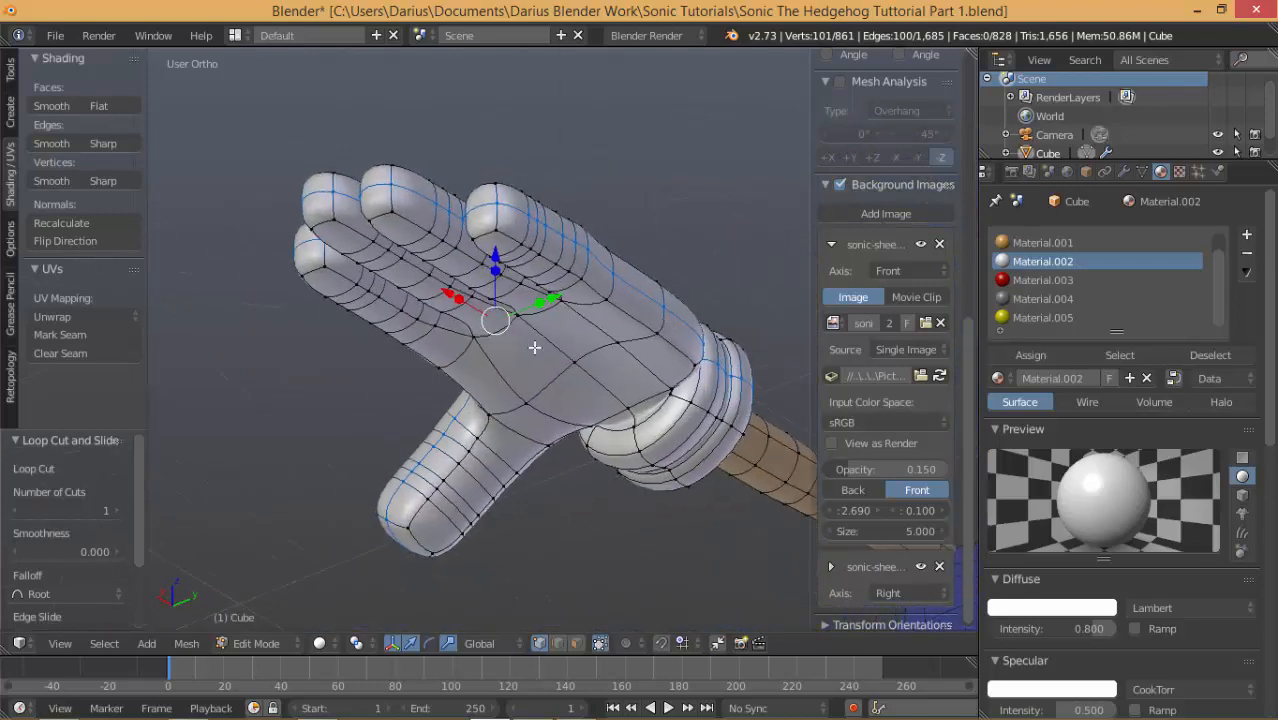
{"action": "middle_click_drag", "start_coordinate": [510, 438], "coordinate": [505, 479]}
{"action": "middle_click_drag", "start_coordinate": [360, 404], "coordinate": [453, 451]}
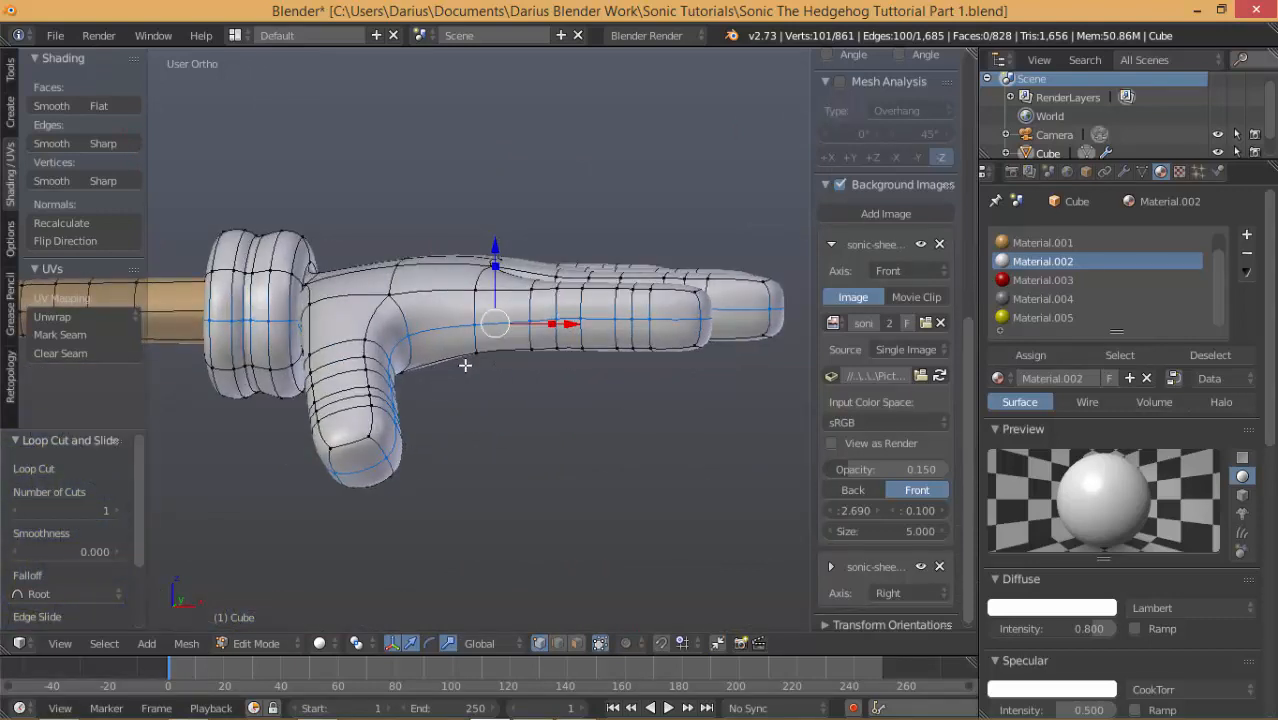
{"action": "middle_click_drag", "start_coordinate": [458, 401], "coordinate": [455, 401]}
{"action": "key", "text": "ctrl+e"}
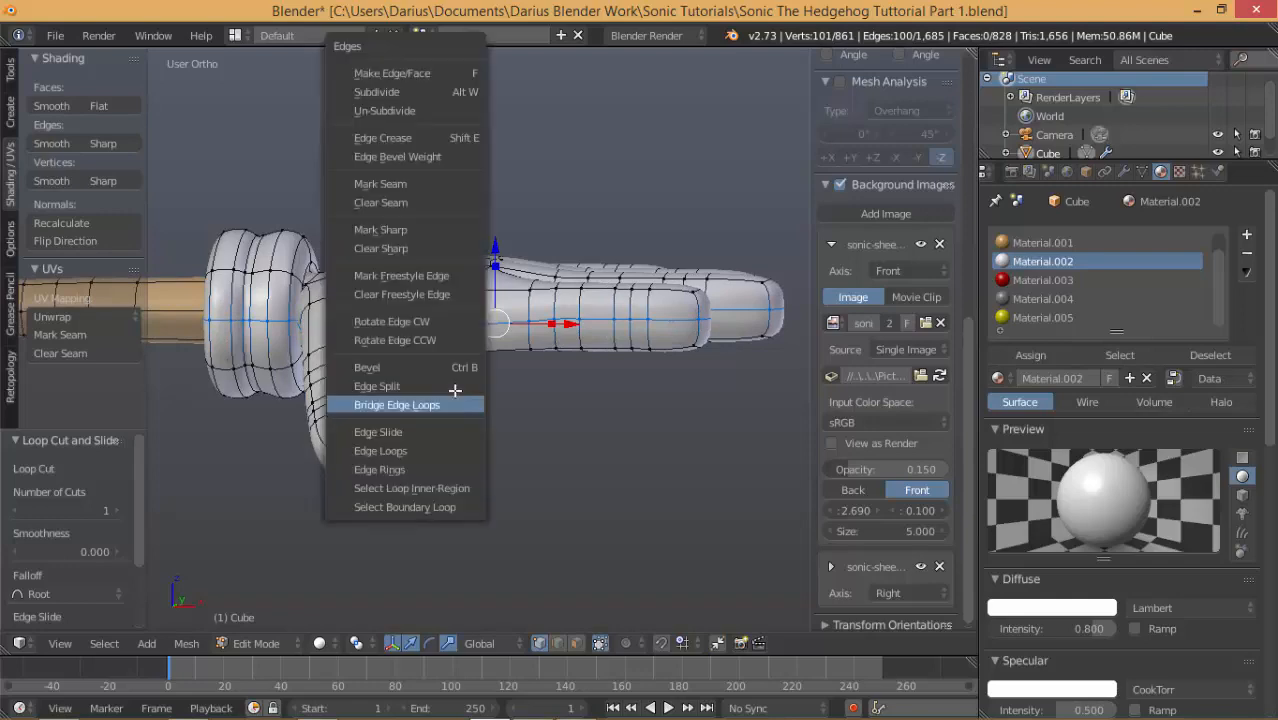
{"action": "left_click", "coordinate": [410, 184]}
{"action": "key", "text": "Tab"}
{"action": "key", "text": "Tab"}
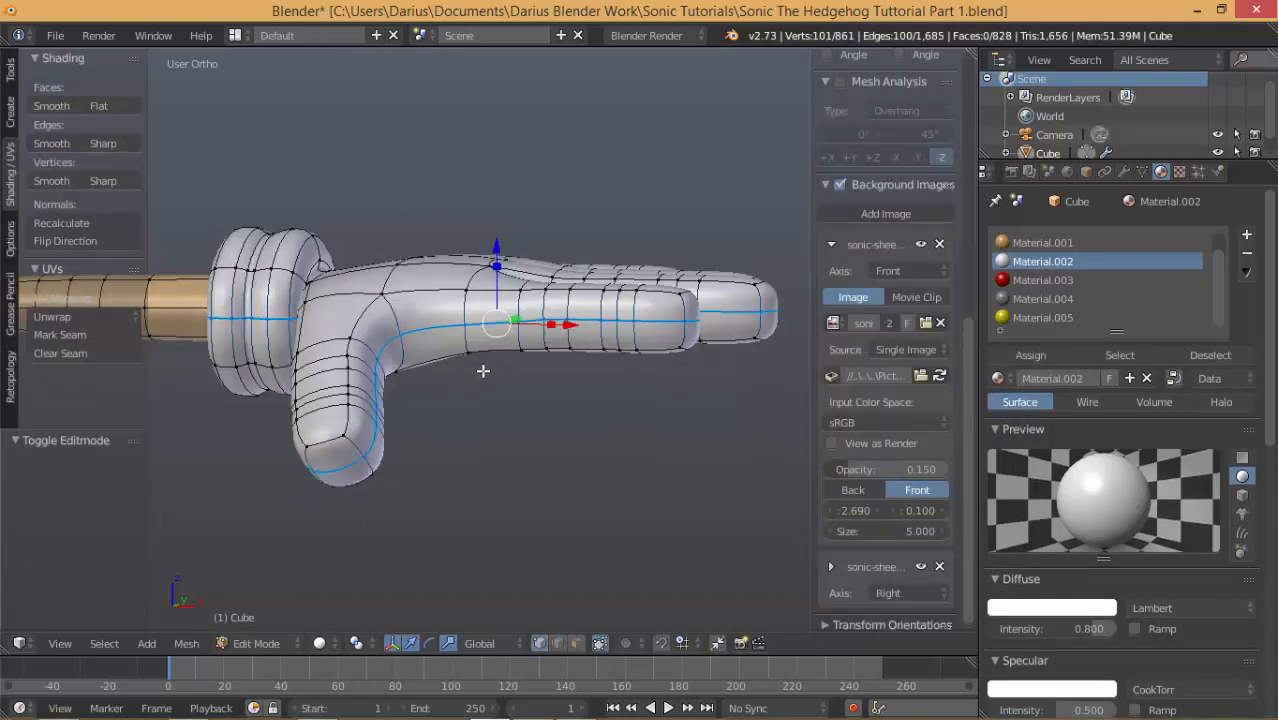
{"action": "middle_click_drag", "start_coordinate": [471, 383], "coordinate": [512, 422]}
{"action": "key", "text": "a"}
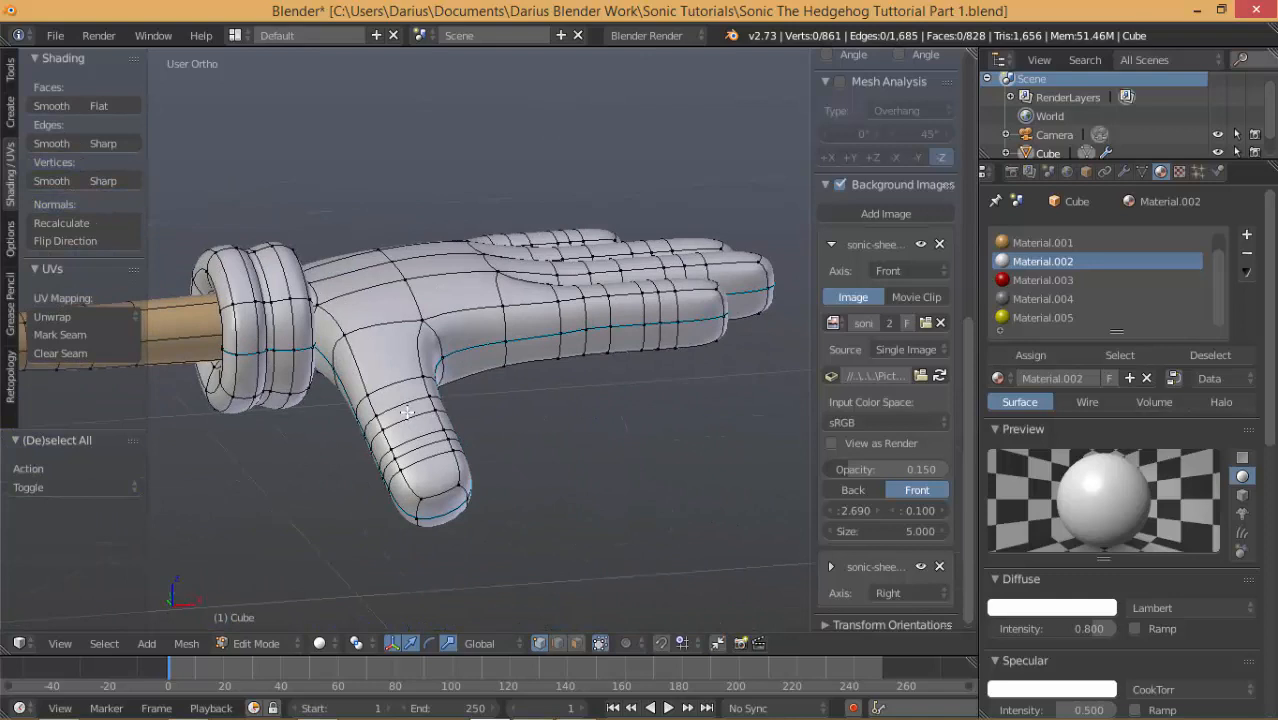
{"action": "key", "text": "ctrl+x"}
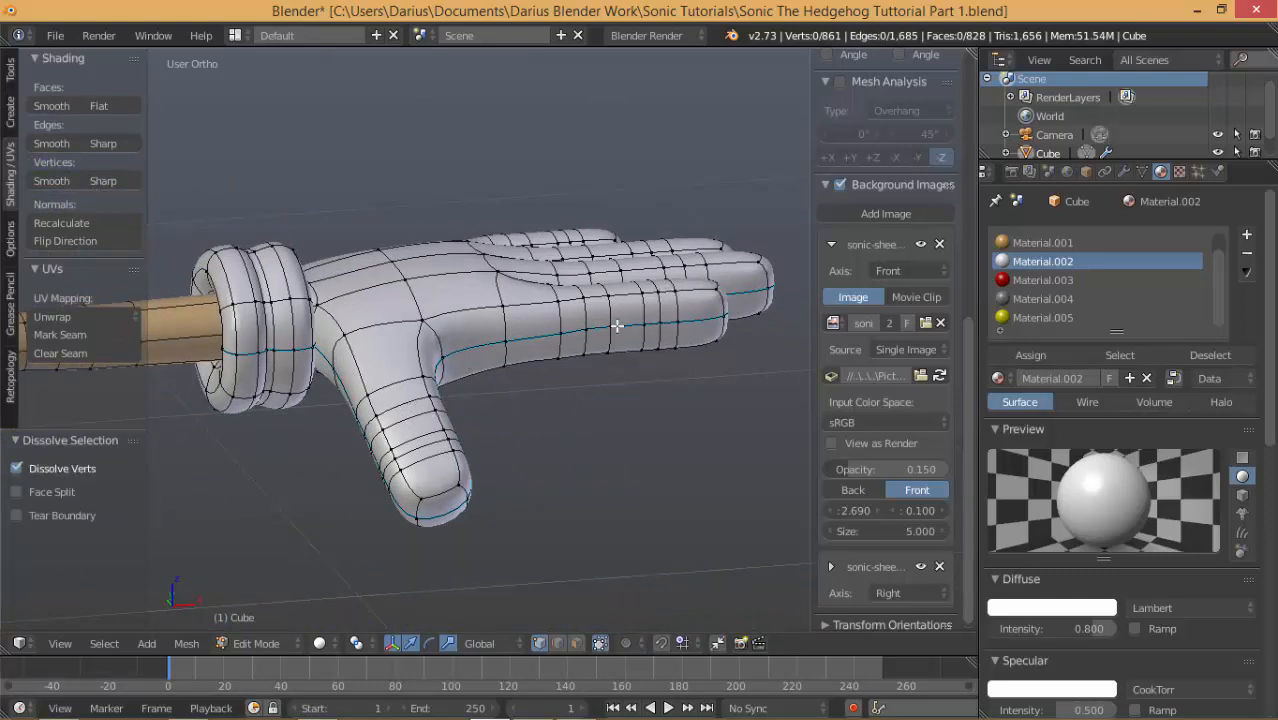
{"action": "key", "text": "ctrl+z"}
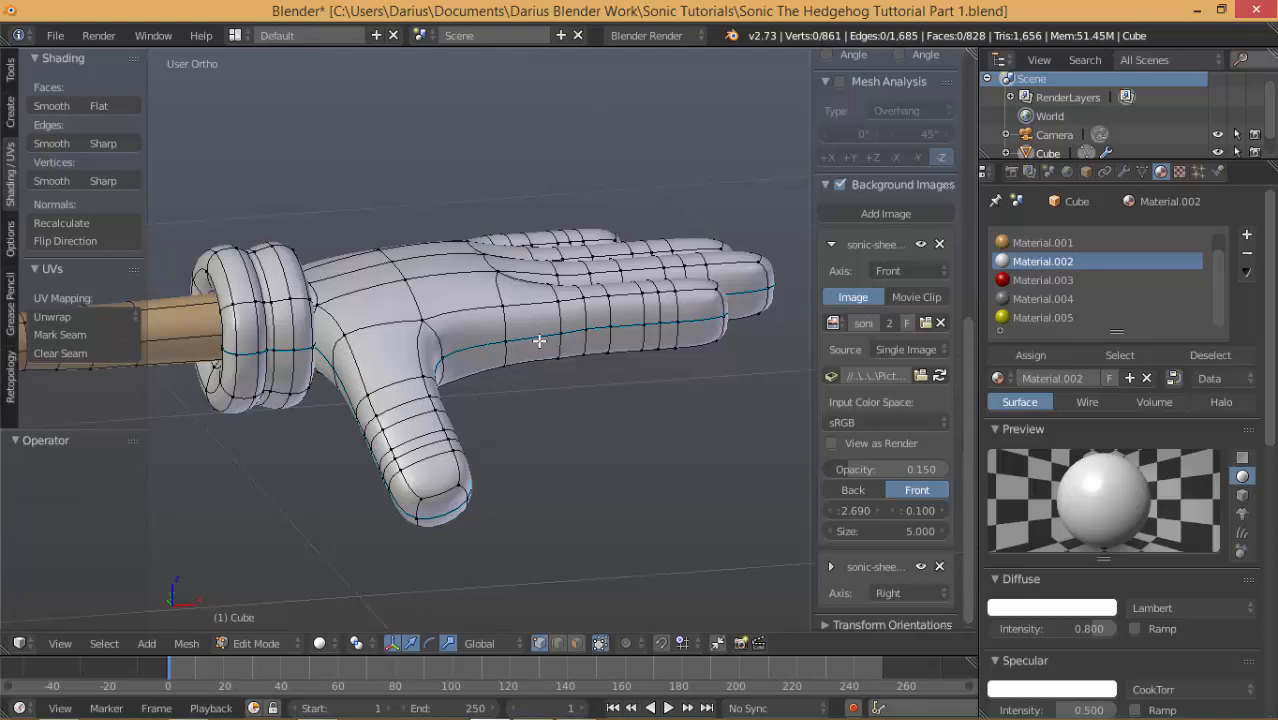
Select the lengthwise edge loop around the glove and clear its seam.
{"action": "right_click", "coordinate": [540, 339], "text": "alt"}
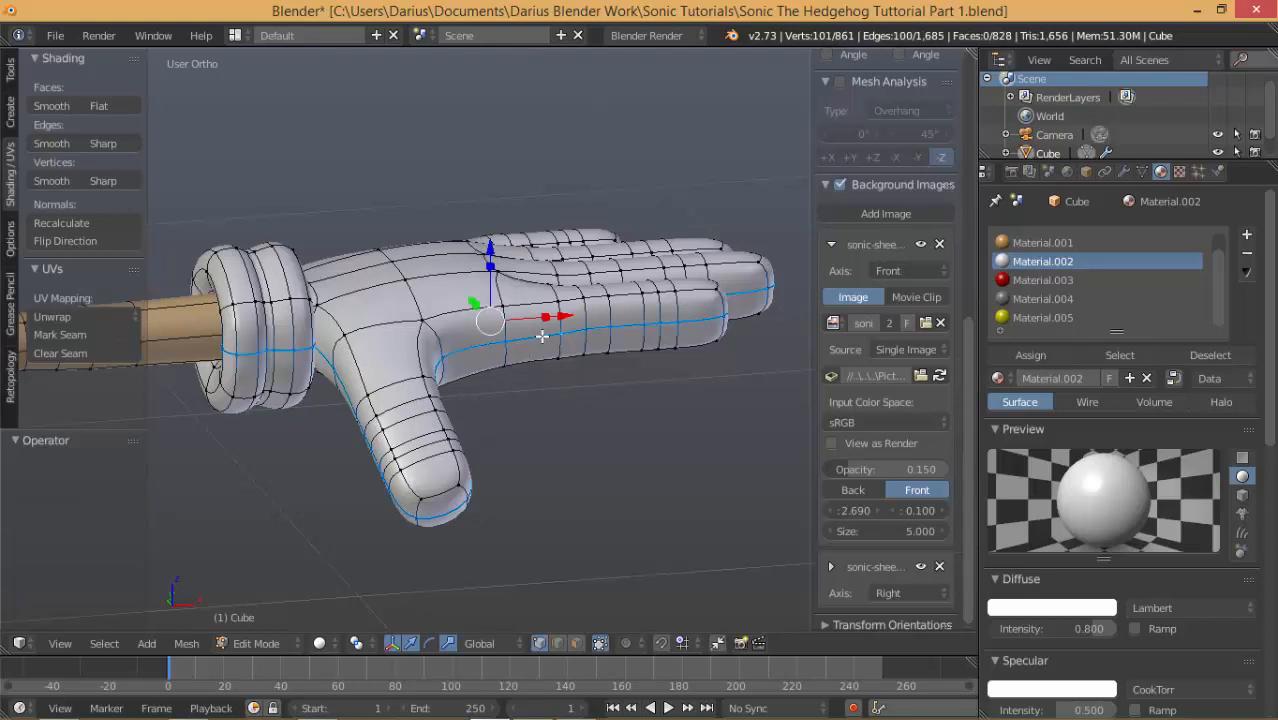
{"action": "key", "text": "ctrl+e"}
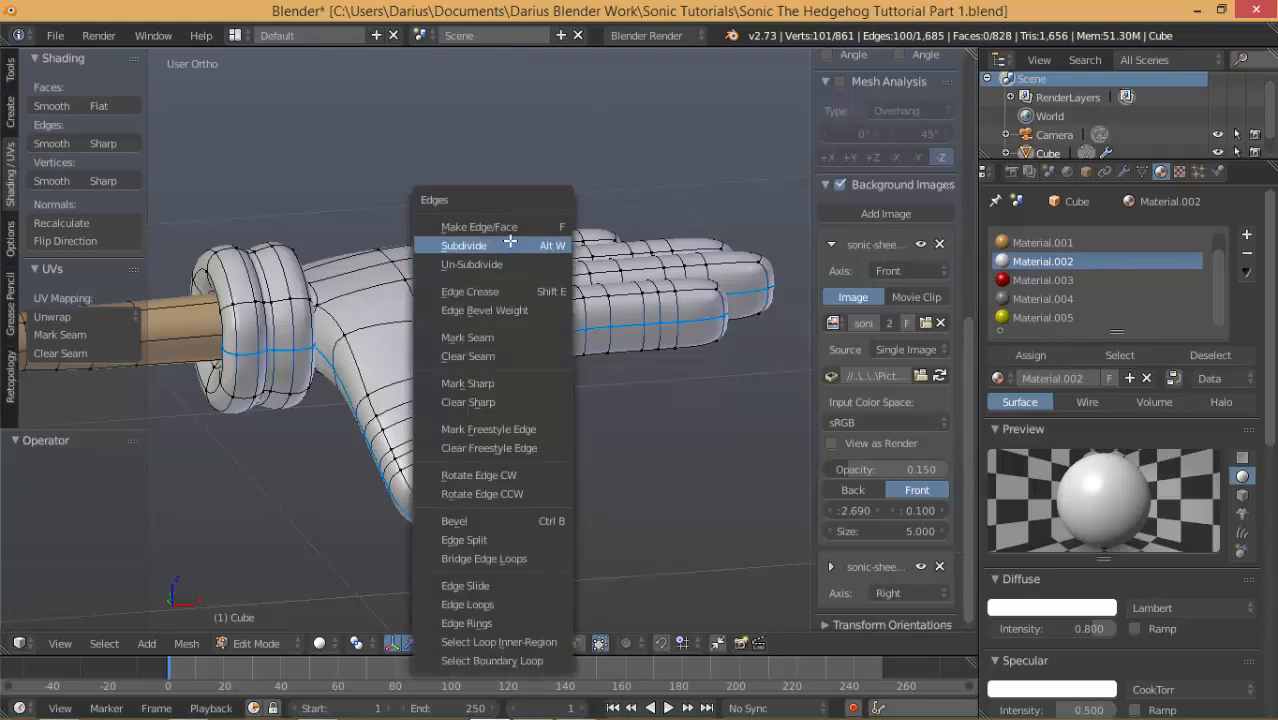
{"action": "left_click", "coordinate": [485, 356]}
Select all the thumb's edge loops and its tip, and thicken them with Shrink/Fatten by 0.014.
{"action": "middle_click_drag", "start_coordinate": [502, 394], "coordinate": [365, 385]}
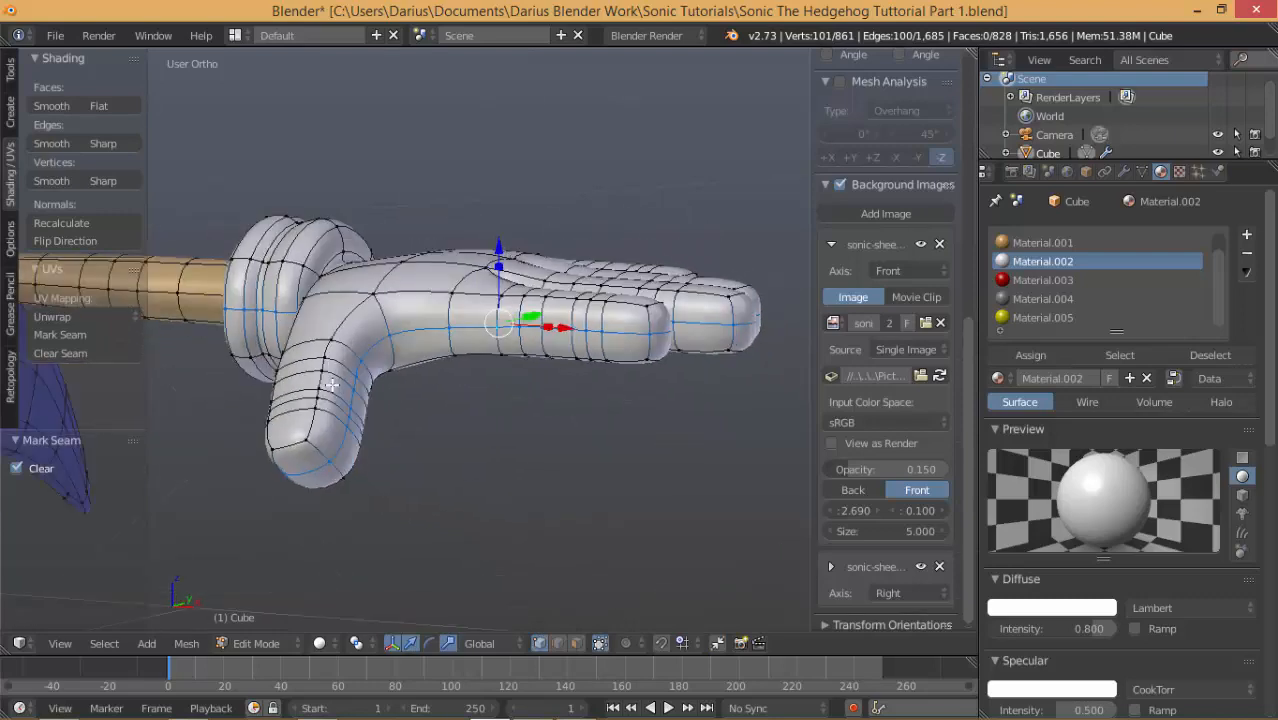
{"action": "scroll", "coordinate": [360, 385], "scroll_direction": "up", "scroll_amount": 4}
{"action": "right_click", "coordinate": [352, 348], "text": "alt"}
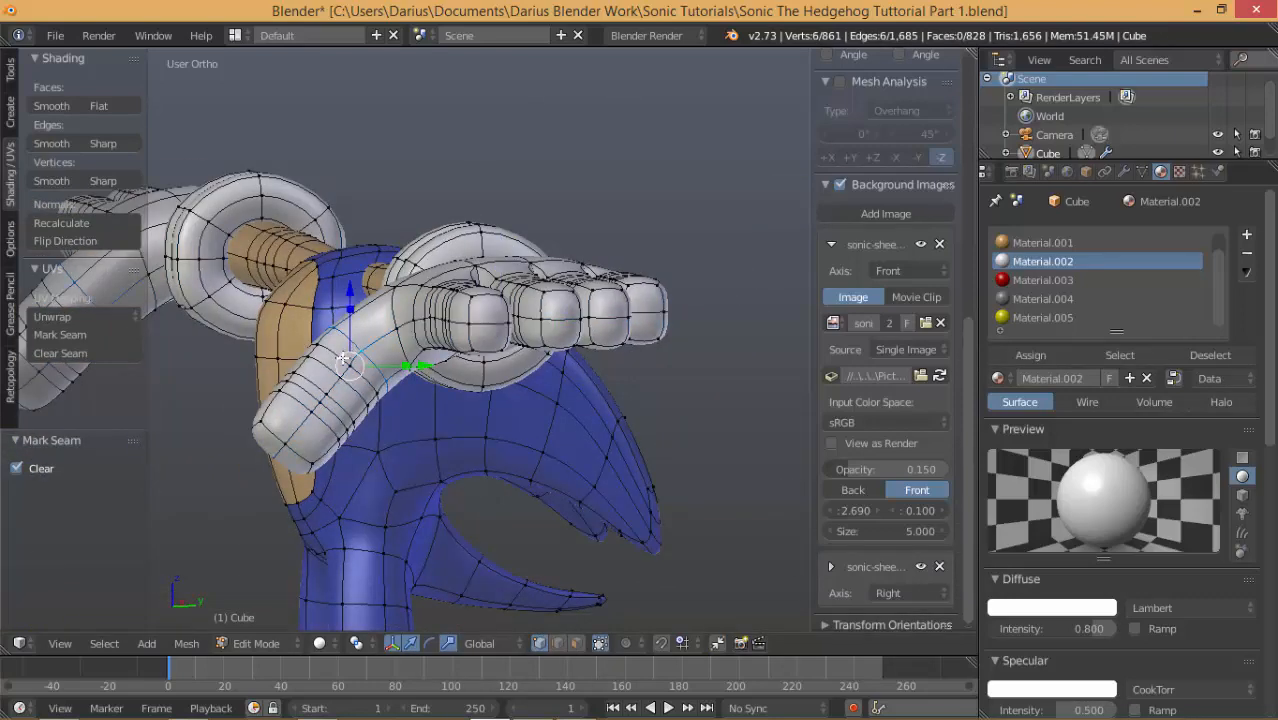
{"action": "right_click", "coordinate": [341, 360], "text": "alt+shift"}
{"action": "right_click", "coordinate": [334, 366], "text": "alt+shift"}
{"action": "right_click", "coordinate": [322, 382], "text": "alt+shift"}
{"action": "right_click", "coordinate": [314, 394], "text": "alt+shift"}
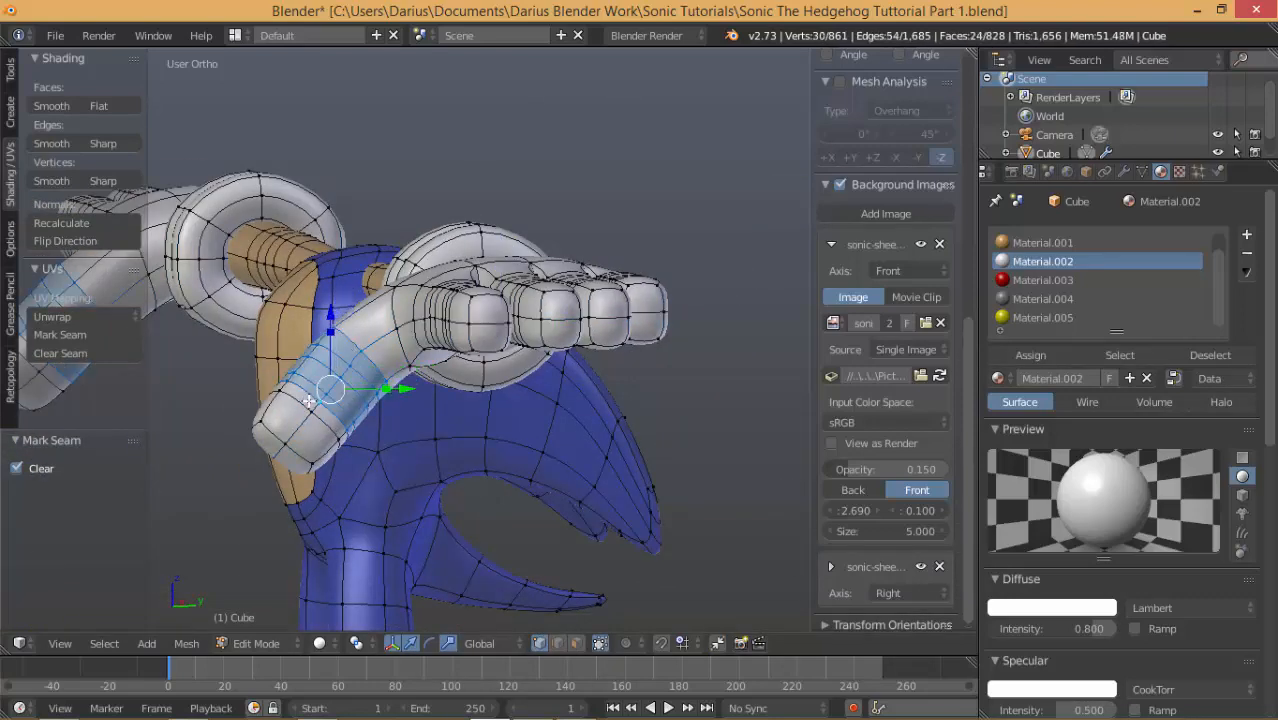
{"action": "right_click", "coordinate": [308, 402], "text": "alt+shift"}
{"action": "middle_click_drag", "start_coordinate": [361, 440], "coordinate": [389, 406]}
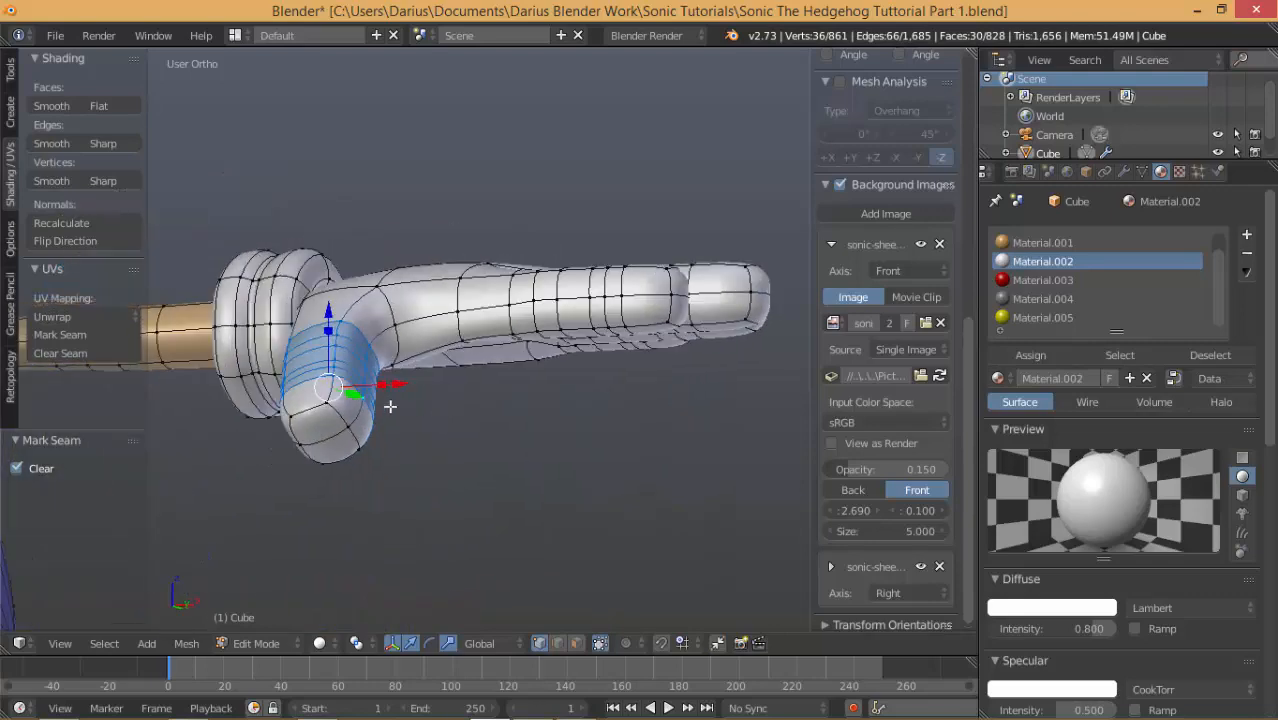
{"action": "right_click", "coordinate": [340, 418], "text": "alt+shift"}
{"action": "right_click", "coordinate": [290, 432], "text": "alt+shift"}
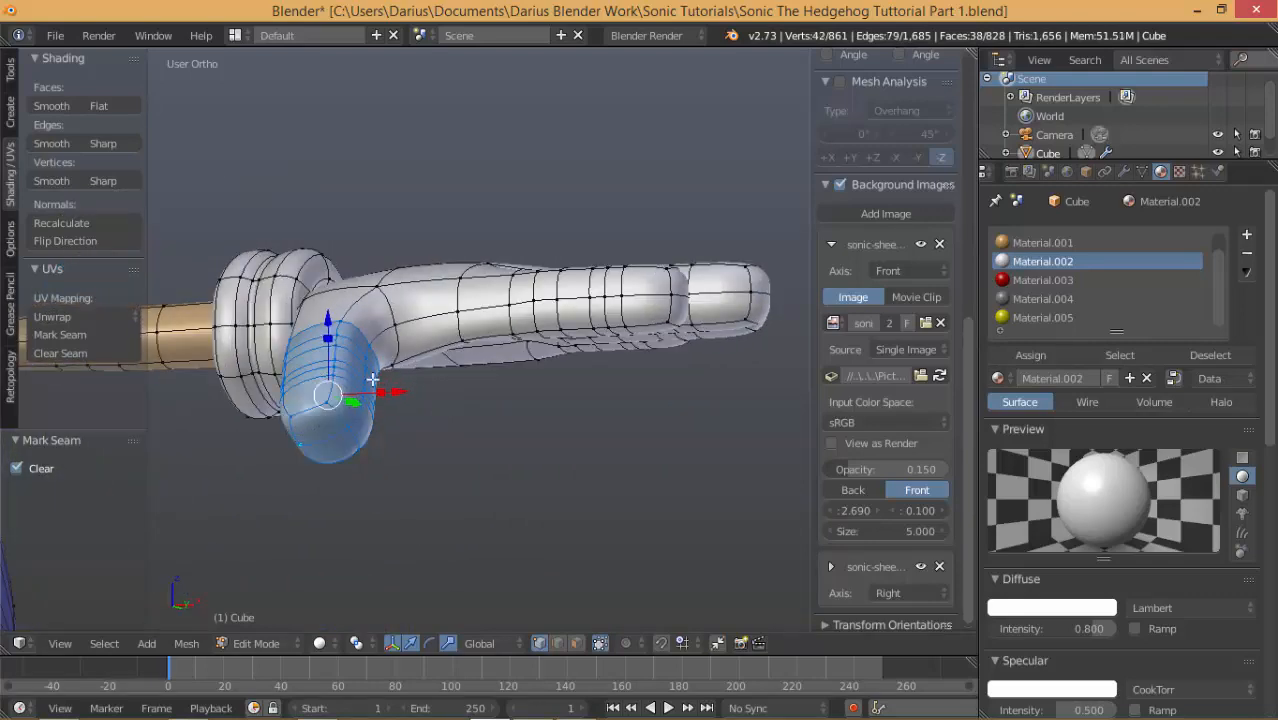
{"action": "middle_click_drag", "start_coordinate": [371, 379], "coordinate": [390, 396]}
{"action": "key", "text": "alt+s"}
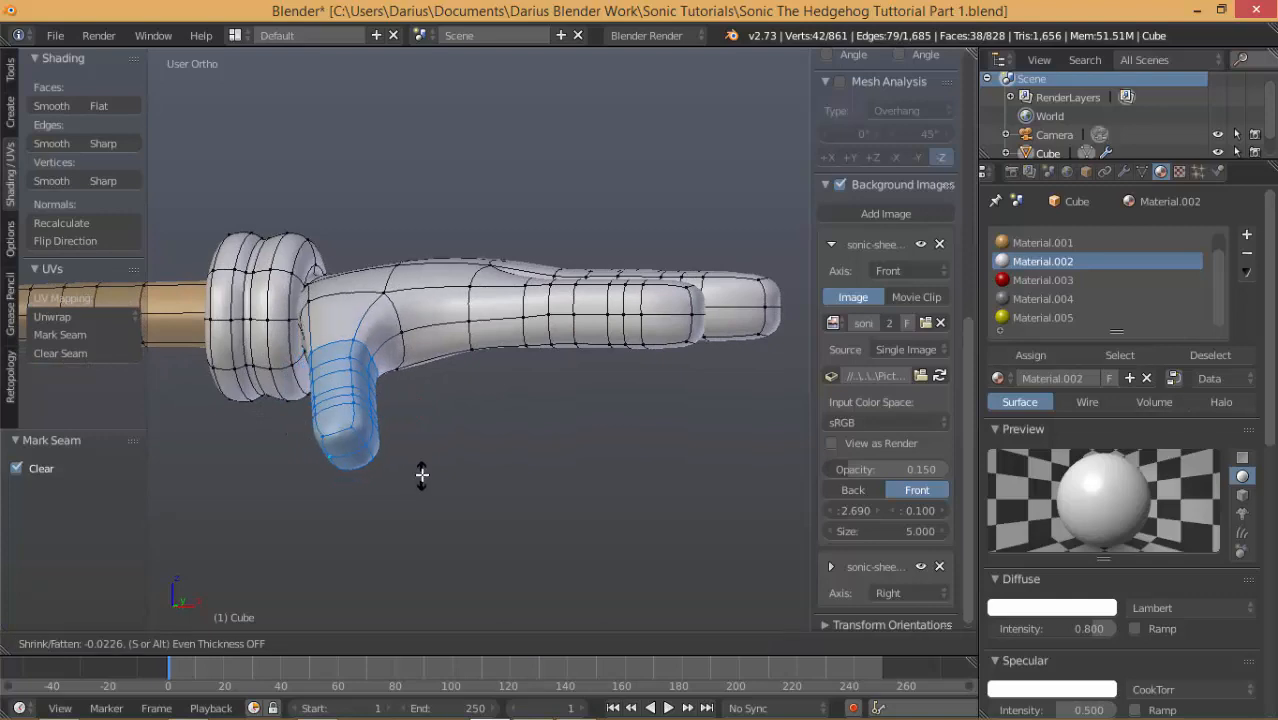
{"action": "left_click", "coordinate": [421, 470]}
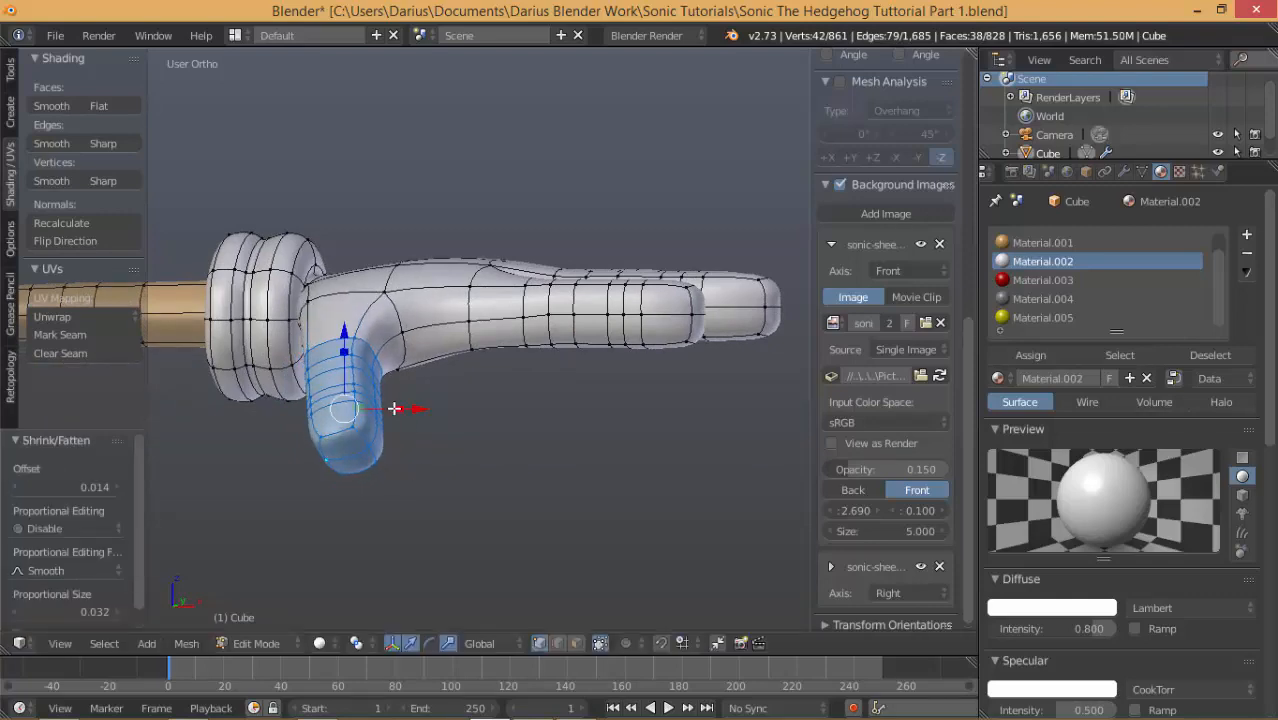
Rotate the thumb 4.633° and a further 45.568° in a fingertip-side view to lay it level.
{"action": "middle_click_drag", "start_coordinate": [419, 405], "coordinate": [443, 392]}
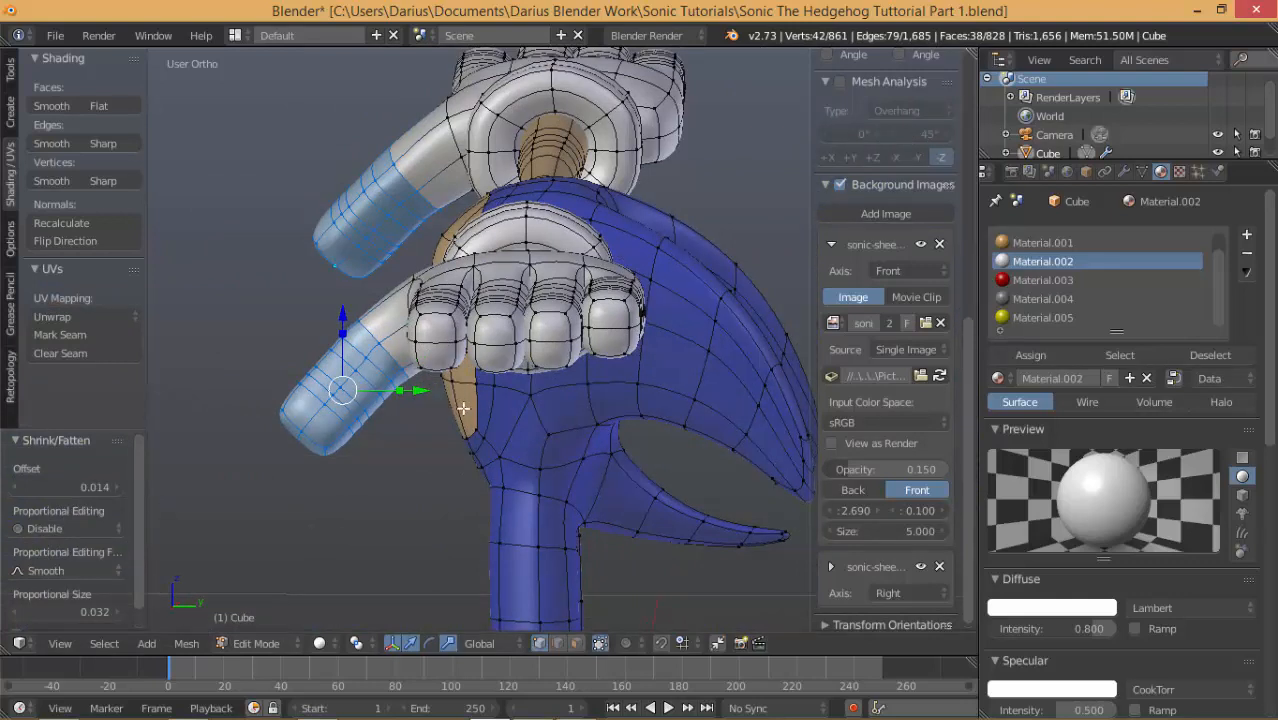
{"action": "key", "text": "r"}
{"action": "left_click", "coordinate": [458, 414]}
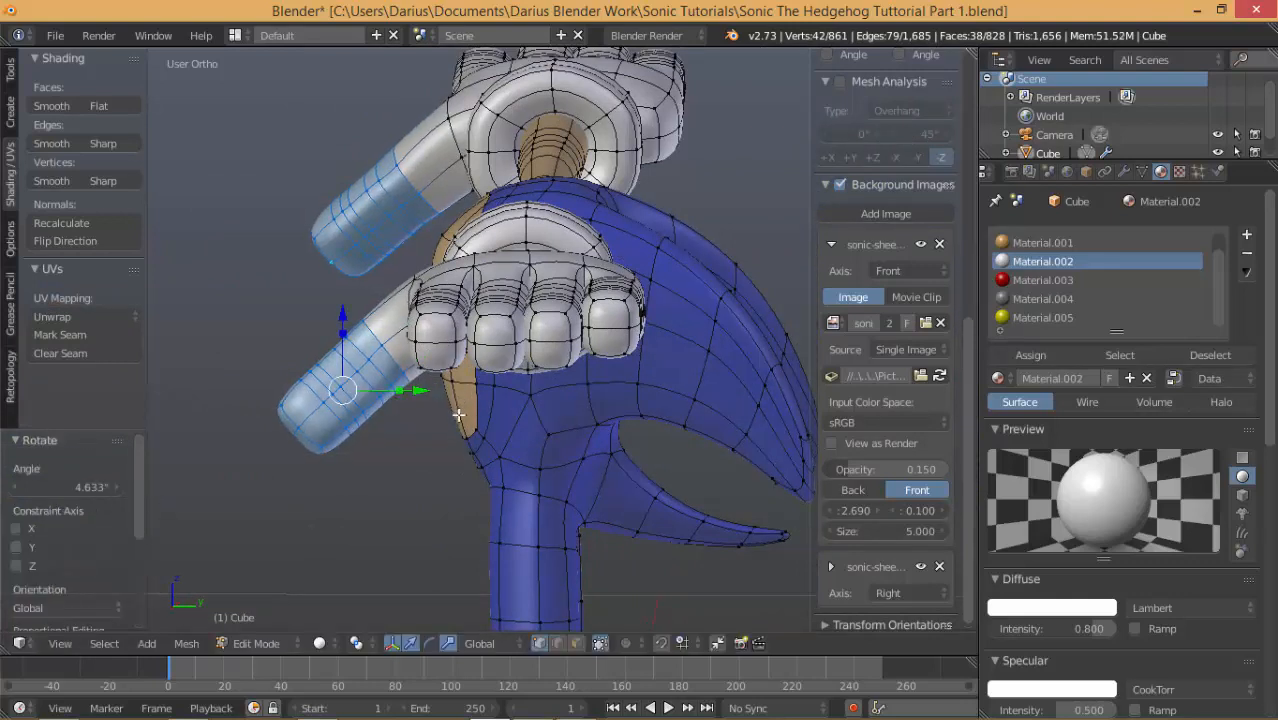
{"action": "key", "text": "r"}
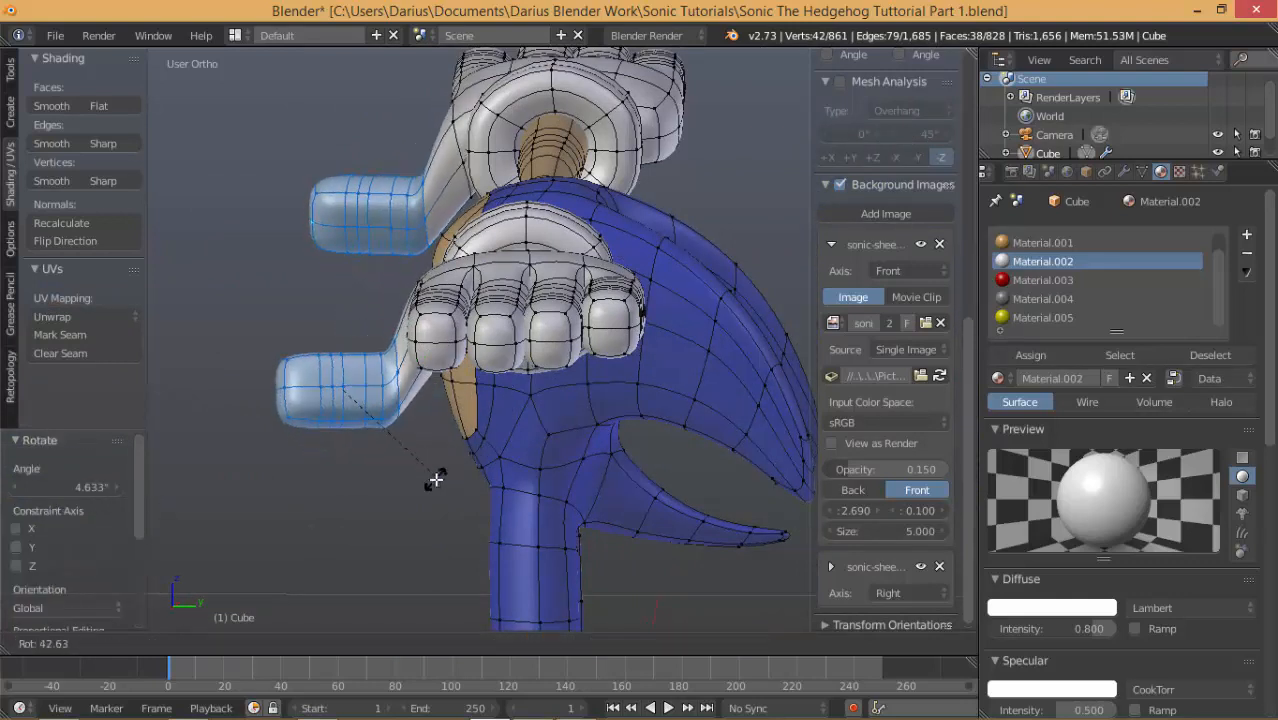
{"action": "left_click", "coordinate": [430, 480]}
Scale the level thumb along Z by 0.691 and again by 1.193, and rotate it back -42.235°.
{"action": "key", "text": "s"}
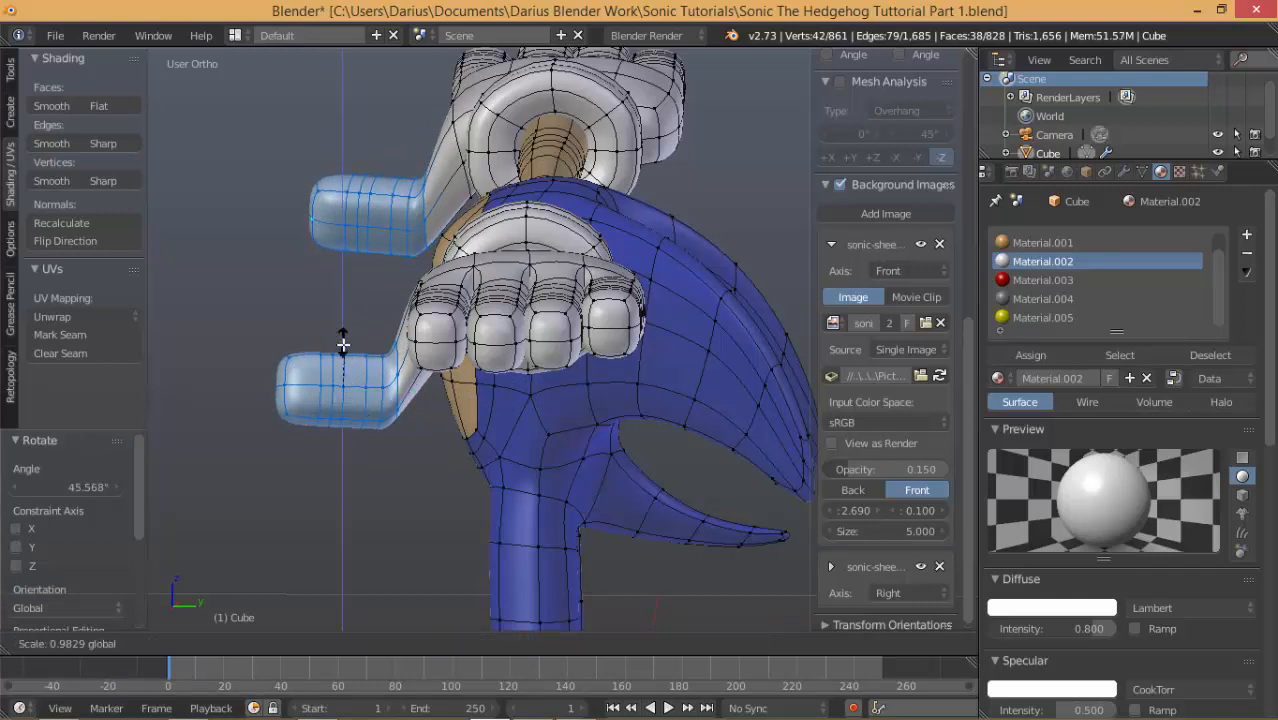
{"action": "key", "text": "z"}
{"action": "left_click", "coordinate": [342, 350]}
{"action": "key", "text": "s"}
{"action": "key", "text": "z"}
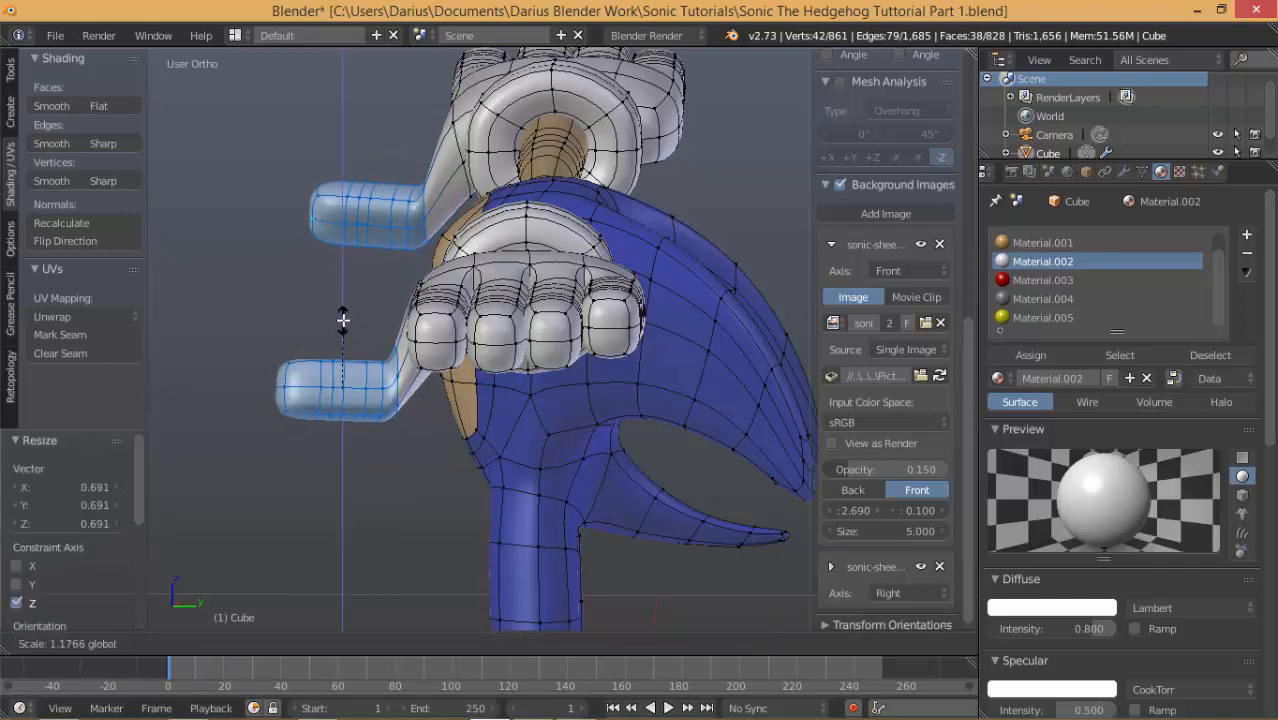
{"action": "left_click", "coordinate": [432, 399]}
{"action": "key", "text": "r"}
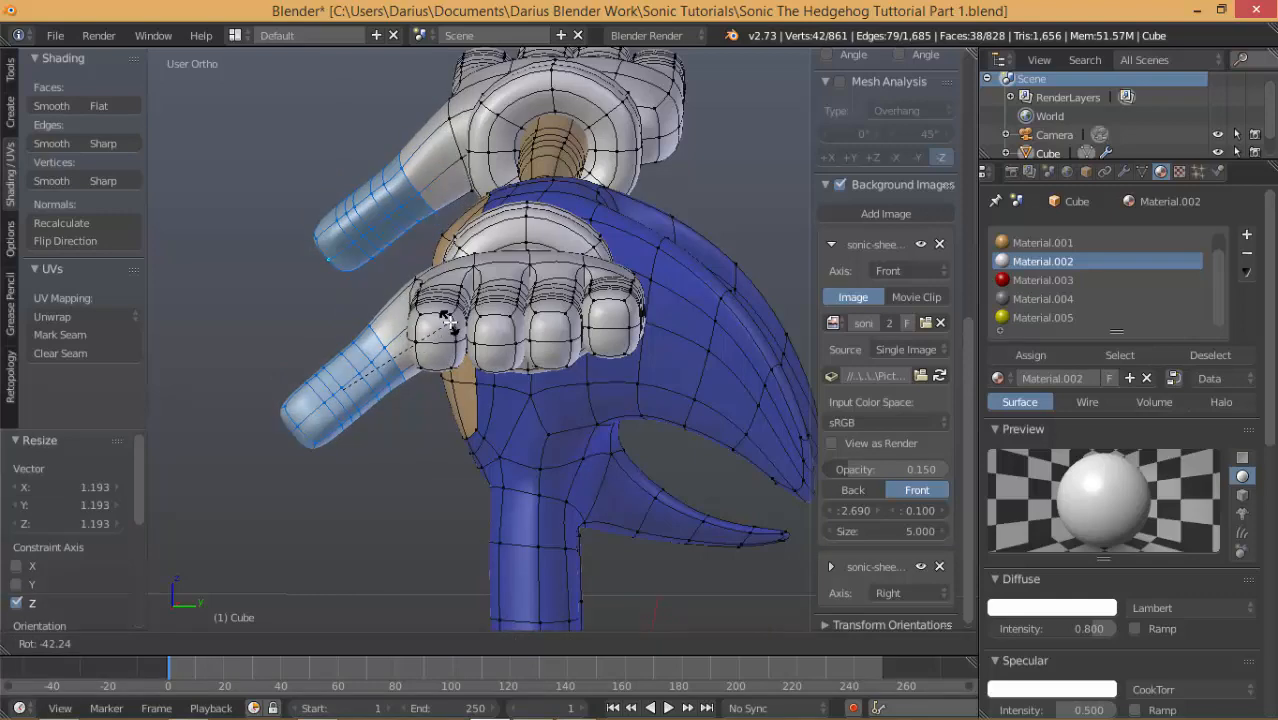
{"action": "left_click", "coordinate": [449, 323]}
Delete the lengthwise edge loop around the glove, fingers and thumb, and clear the selection.
{"action": "middle_click_drag", "start_coordinate": [449, 323], "coordinate": [543, 349]}
{"action": "right_click", "coordinate": [563, 330], "text": "alt"}
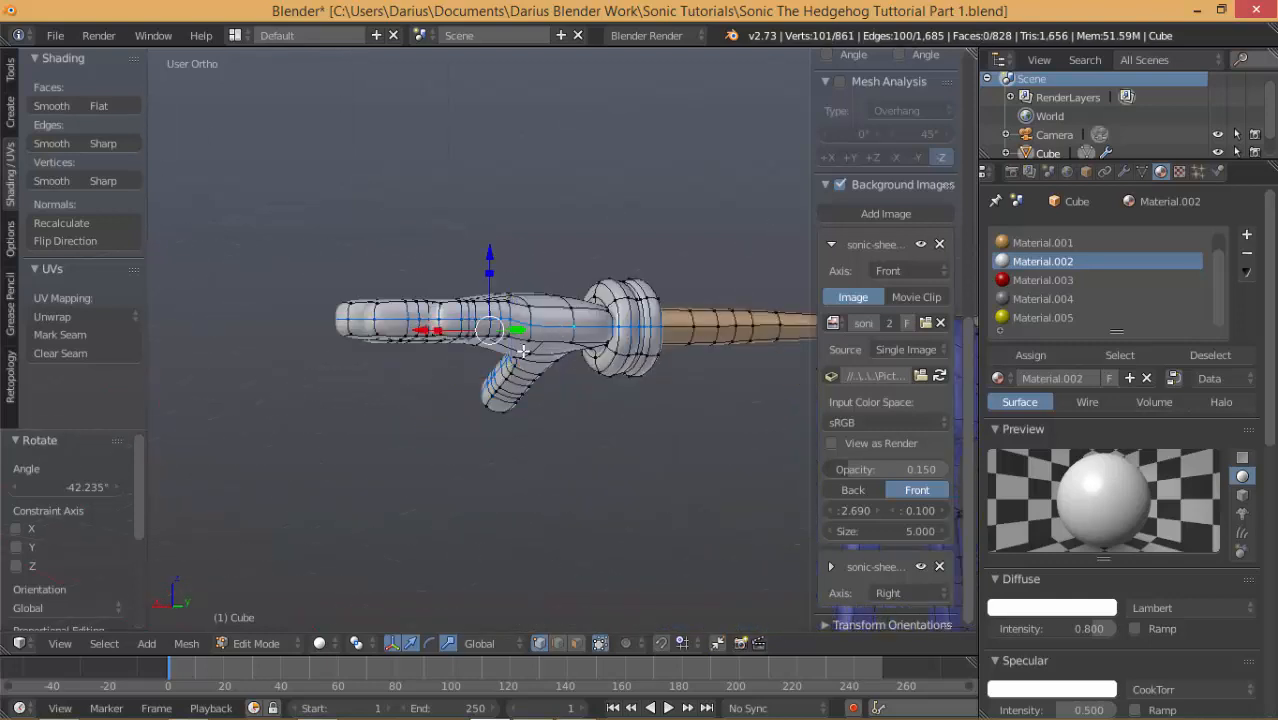
{"action": "key", "text": "x"}
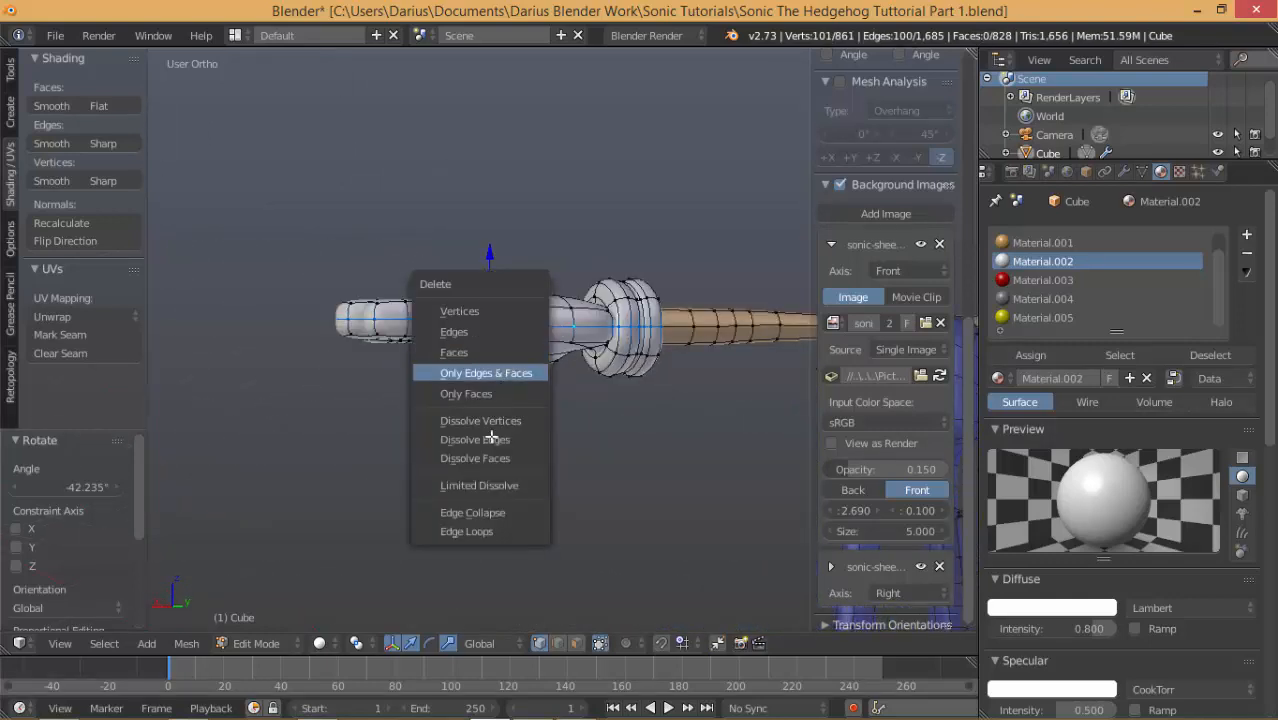
{"action": "left_click", "coordinate": [484, 531]}
{"action": "key", "text": "a"}
Leave Edit Mode and examine the whole character against the reference in front view.
{"action": "middle_click_drag", "start_coordinate": [452, 393], "coordinate": [456, 431]}
{"action": "key", "text": "Tab"}
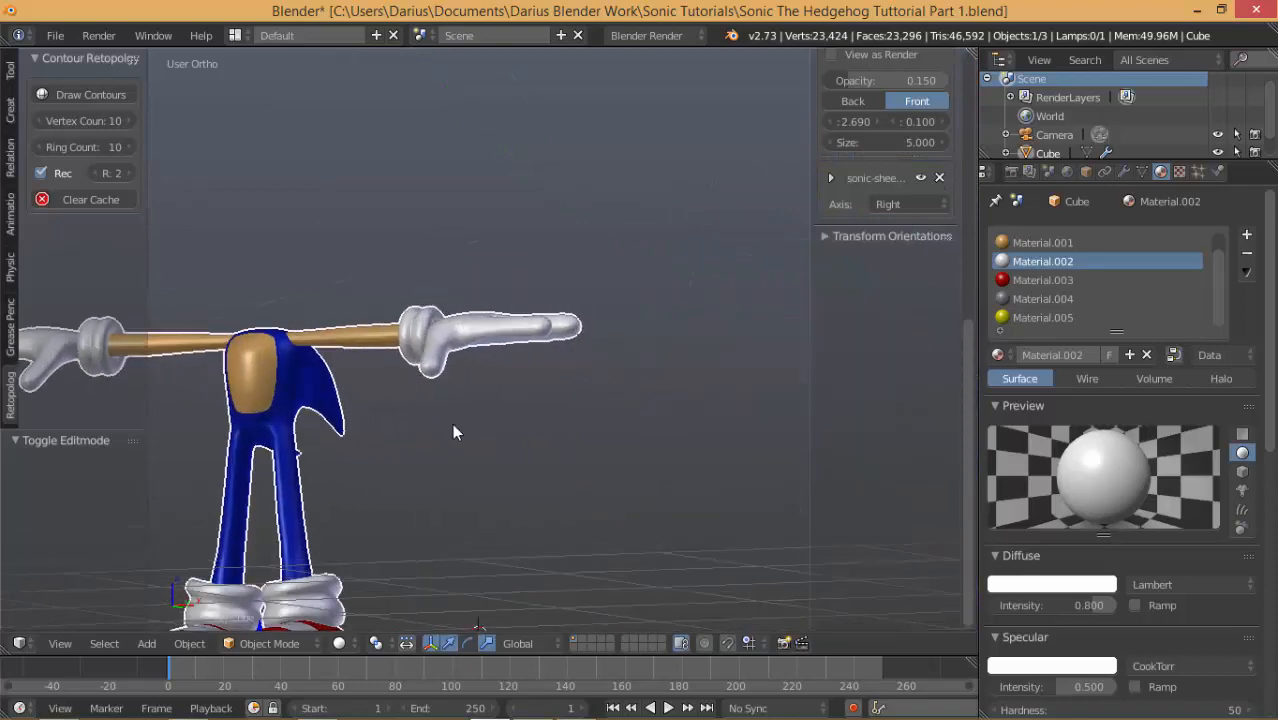
{"action": "middle_click_drag", "start_coordinate": [345, 439], "coordinate": [470, 400]}
{"action": "key", "text": "KP_1"}
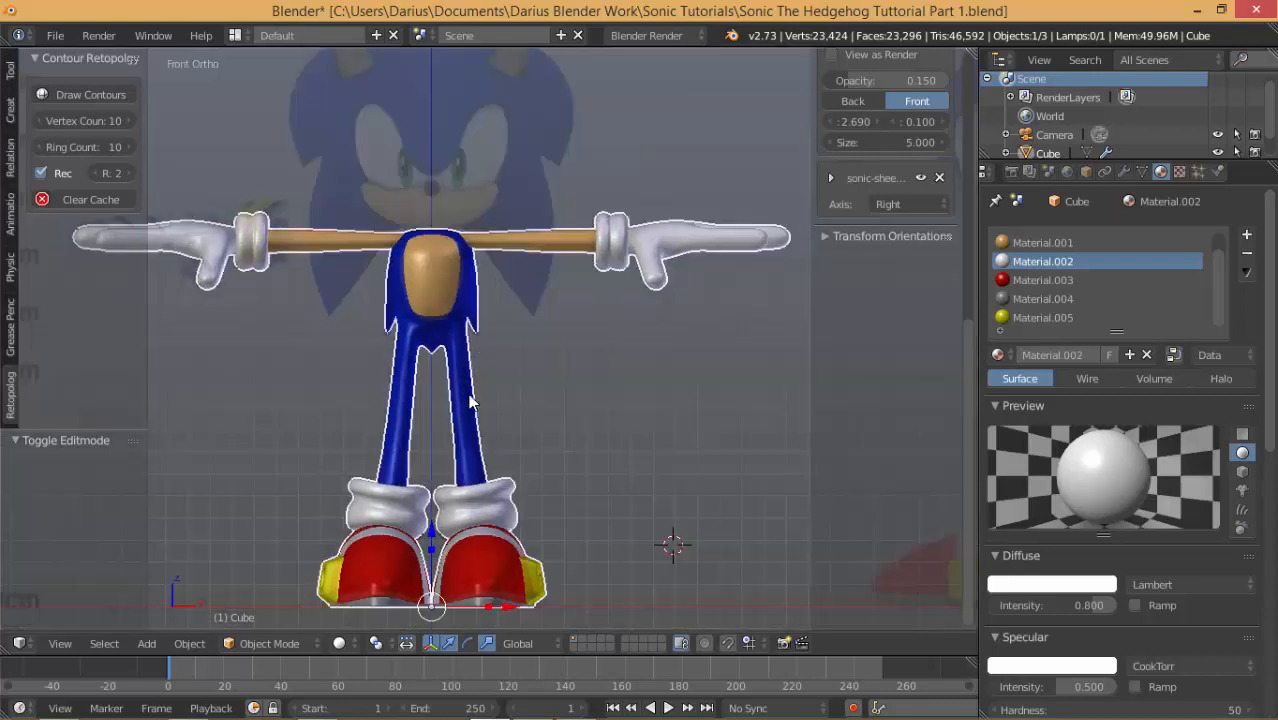